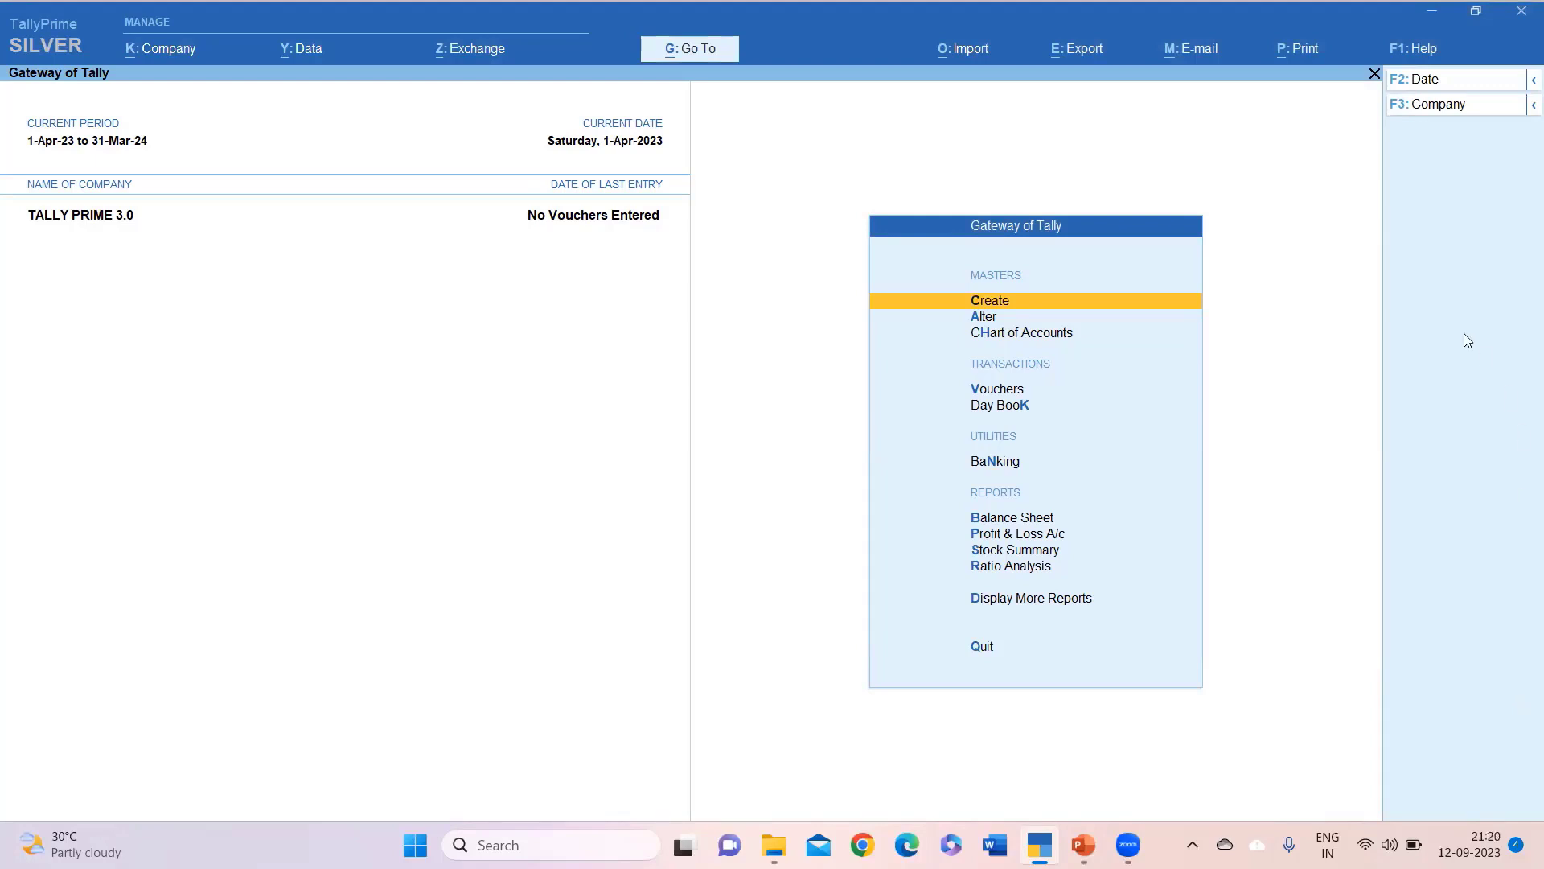
Return to TallyPrime's Gateway of Tally and start a new company.
click(1054, 53)
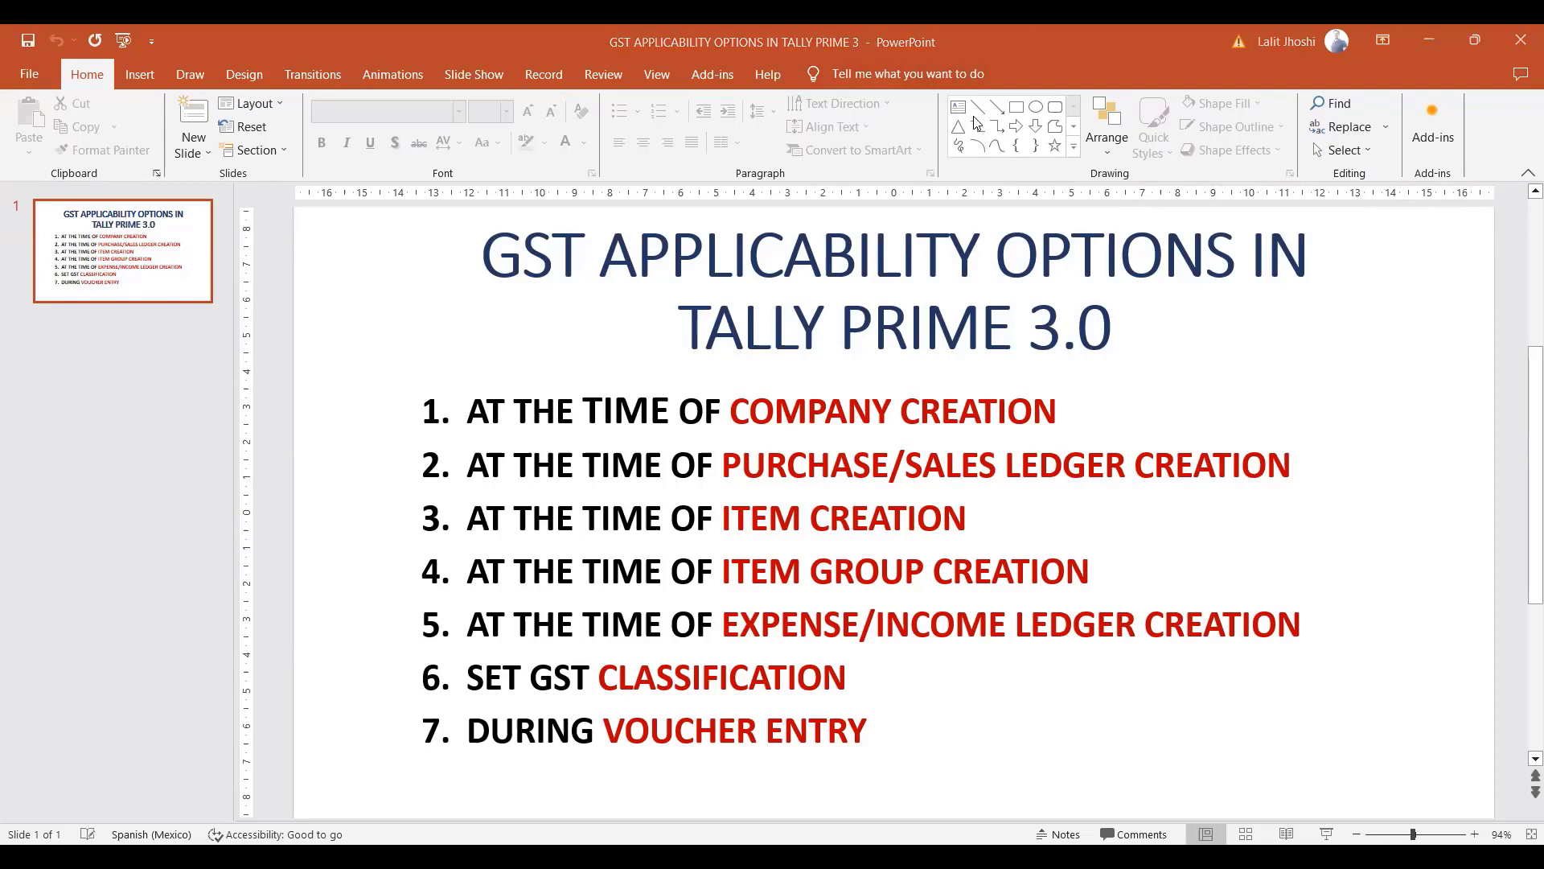
key(alt+Tab)
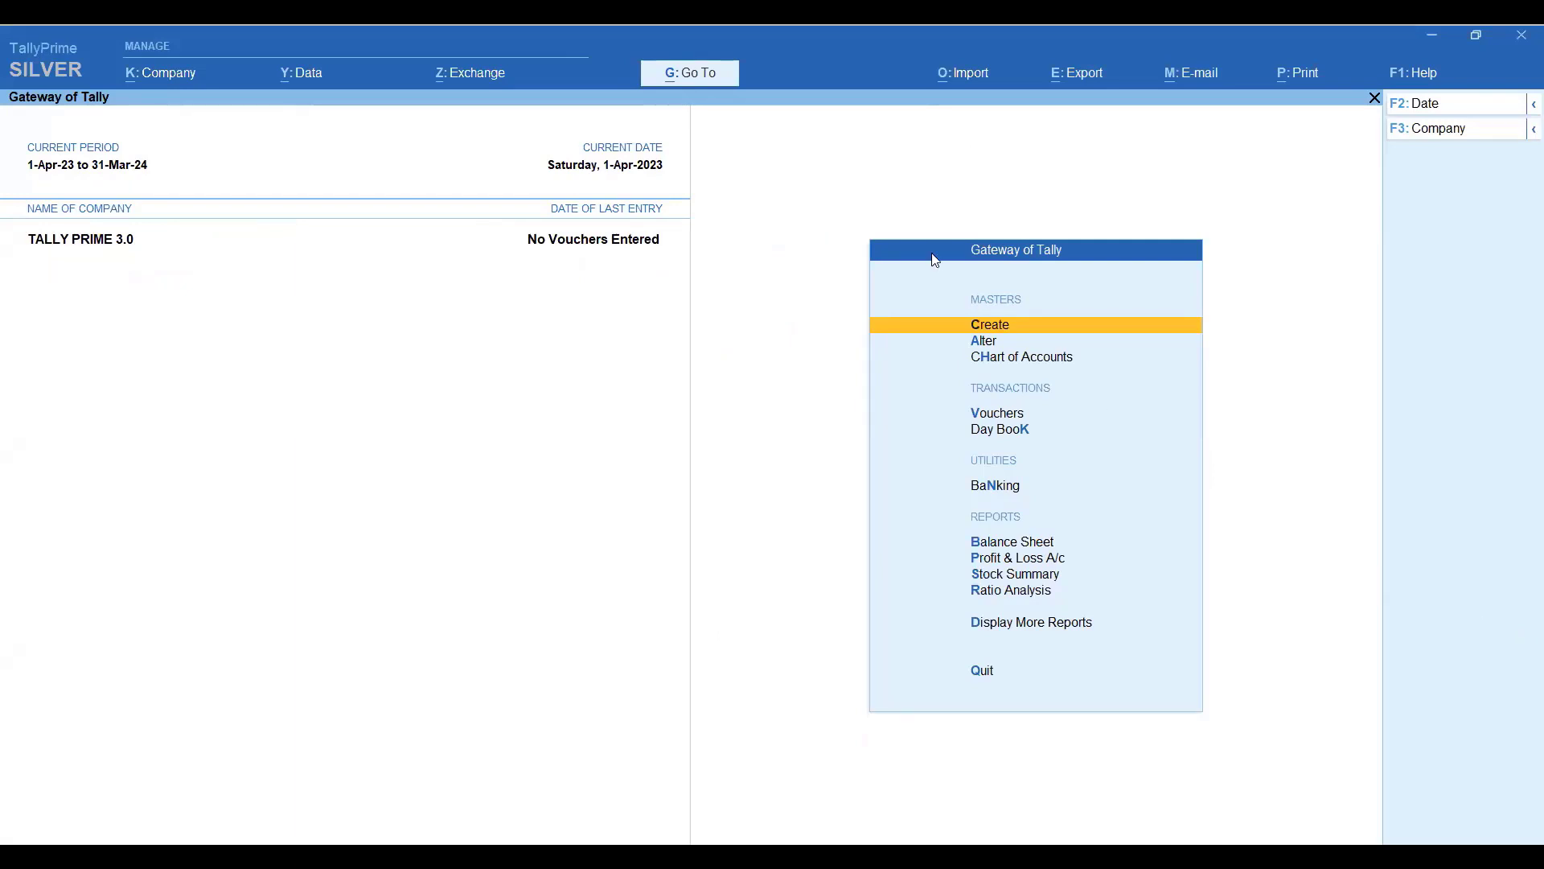
click(160, 74)
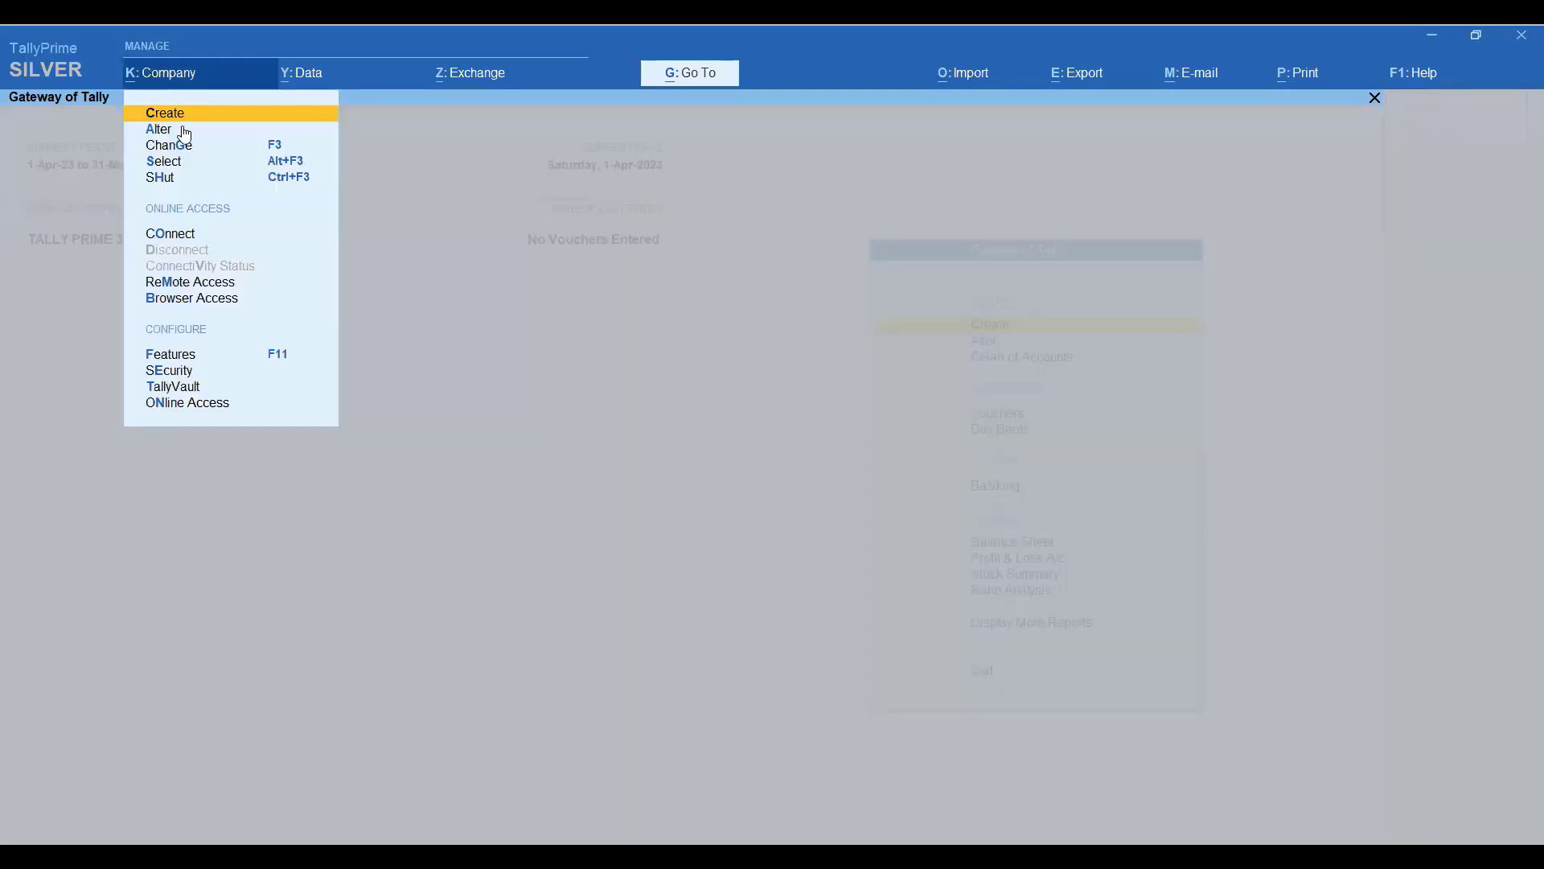
click(157, 123)
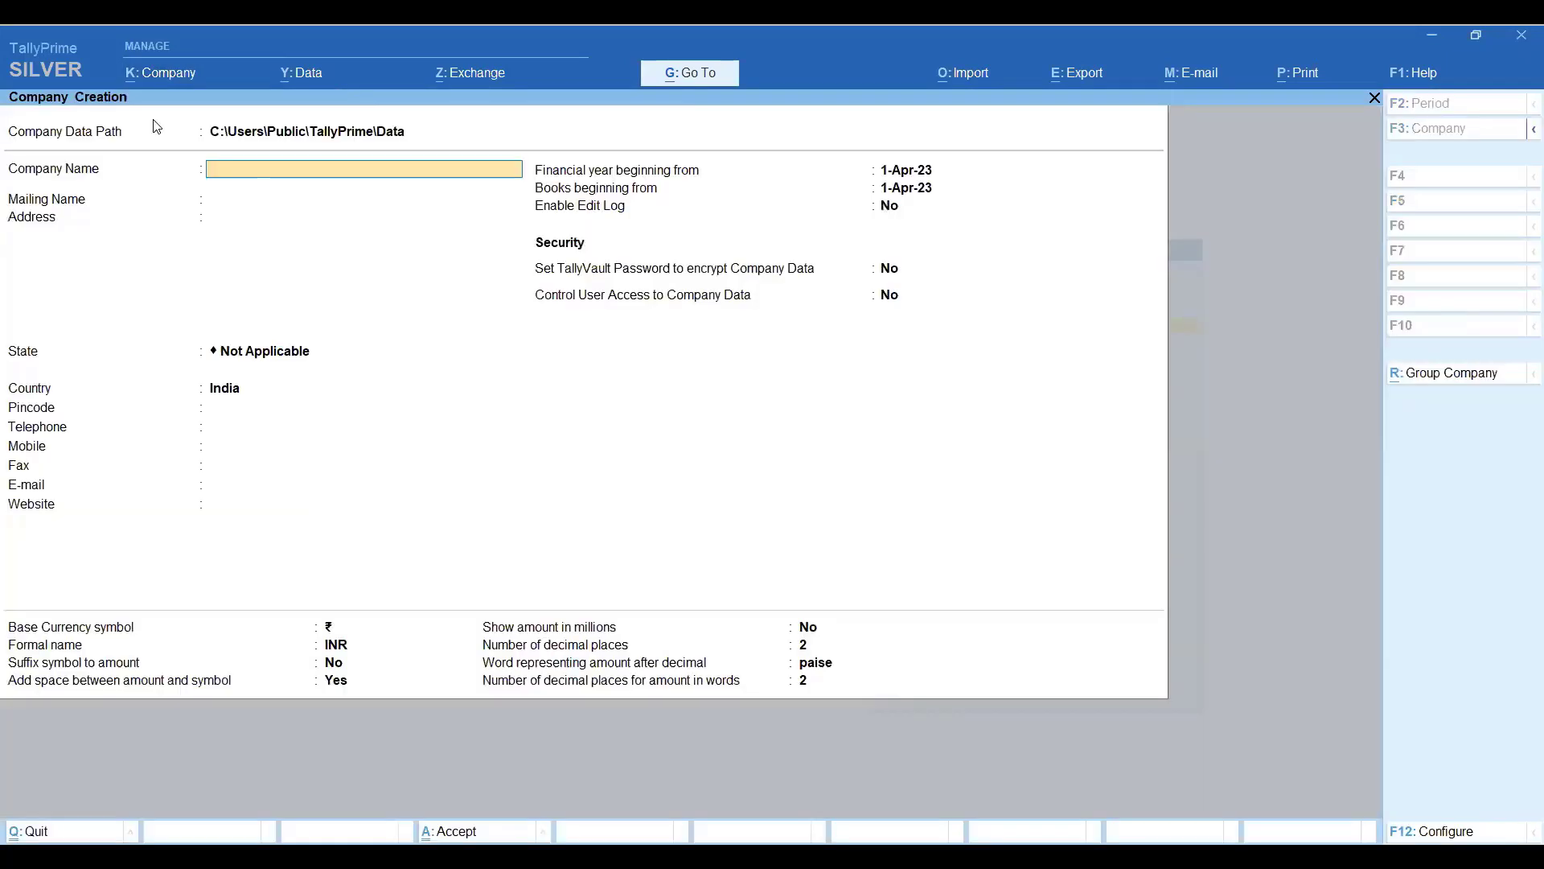
Name the company 'Purchase & Sales entries 3.0', set its state to Delhi, and save it.
text(T)
key(BackSpace)
text(Purchase & Sal)
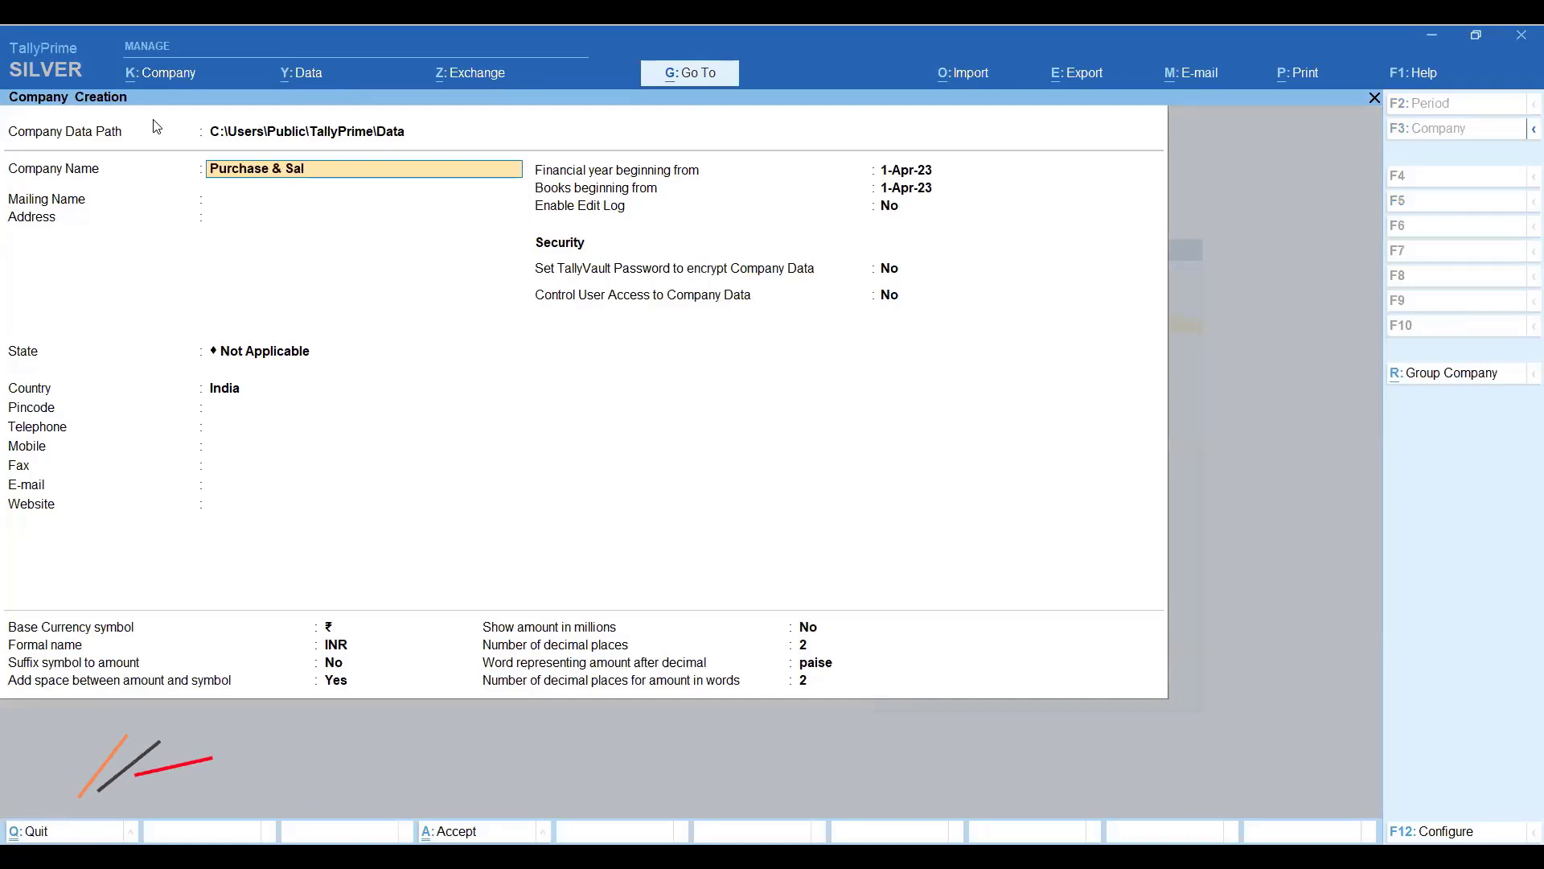
text(es entri)
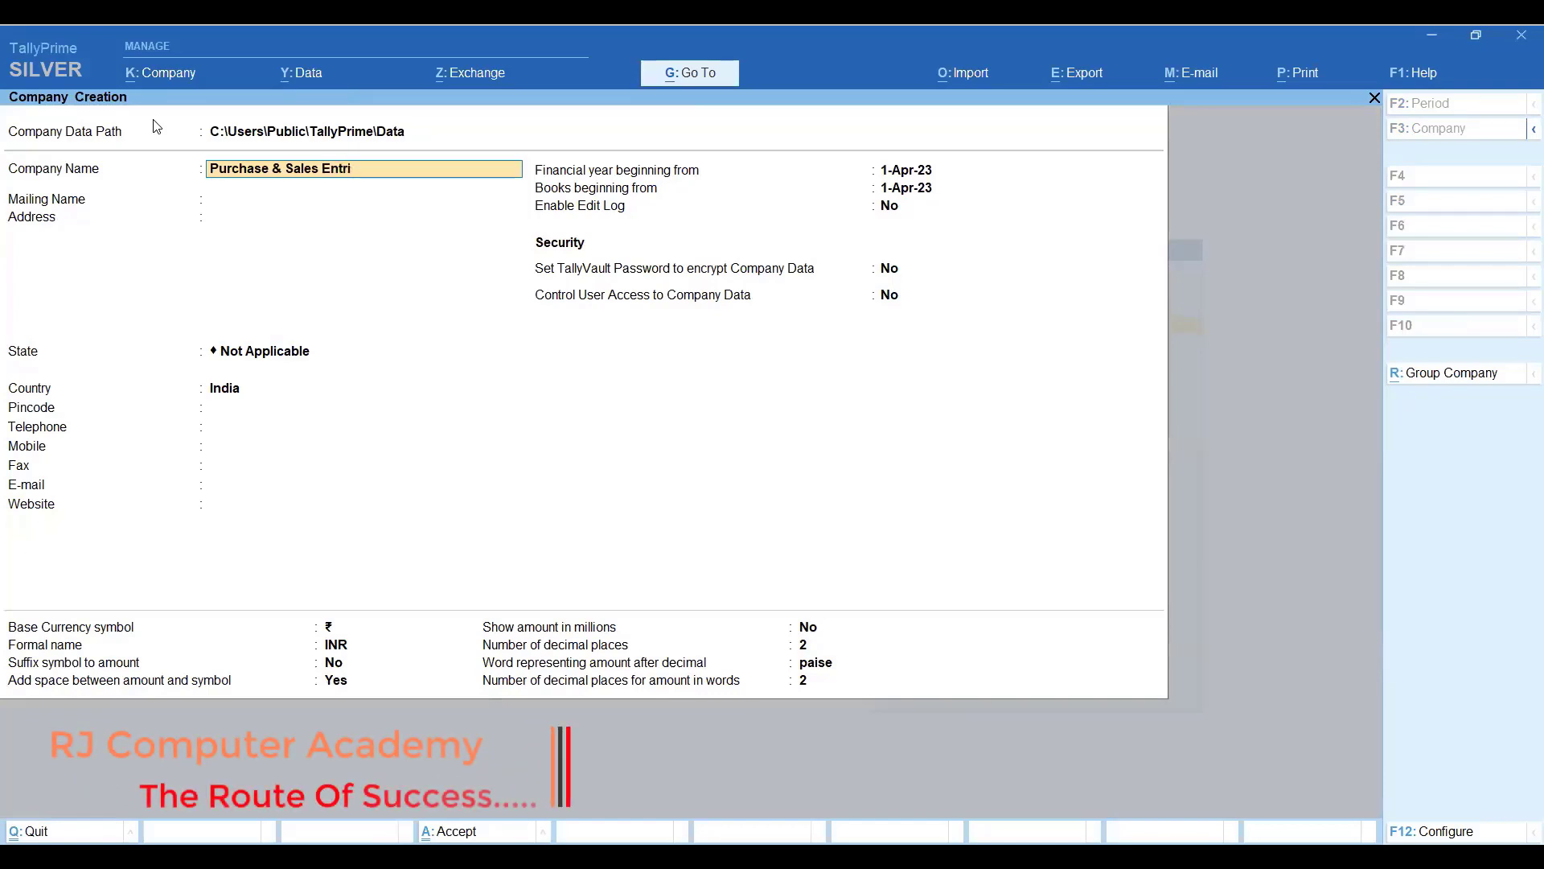
text(es 3.0)
key(Return)
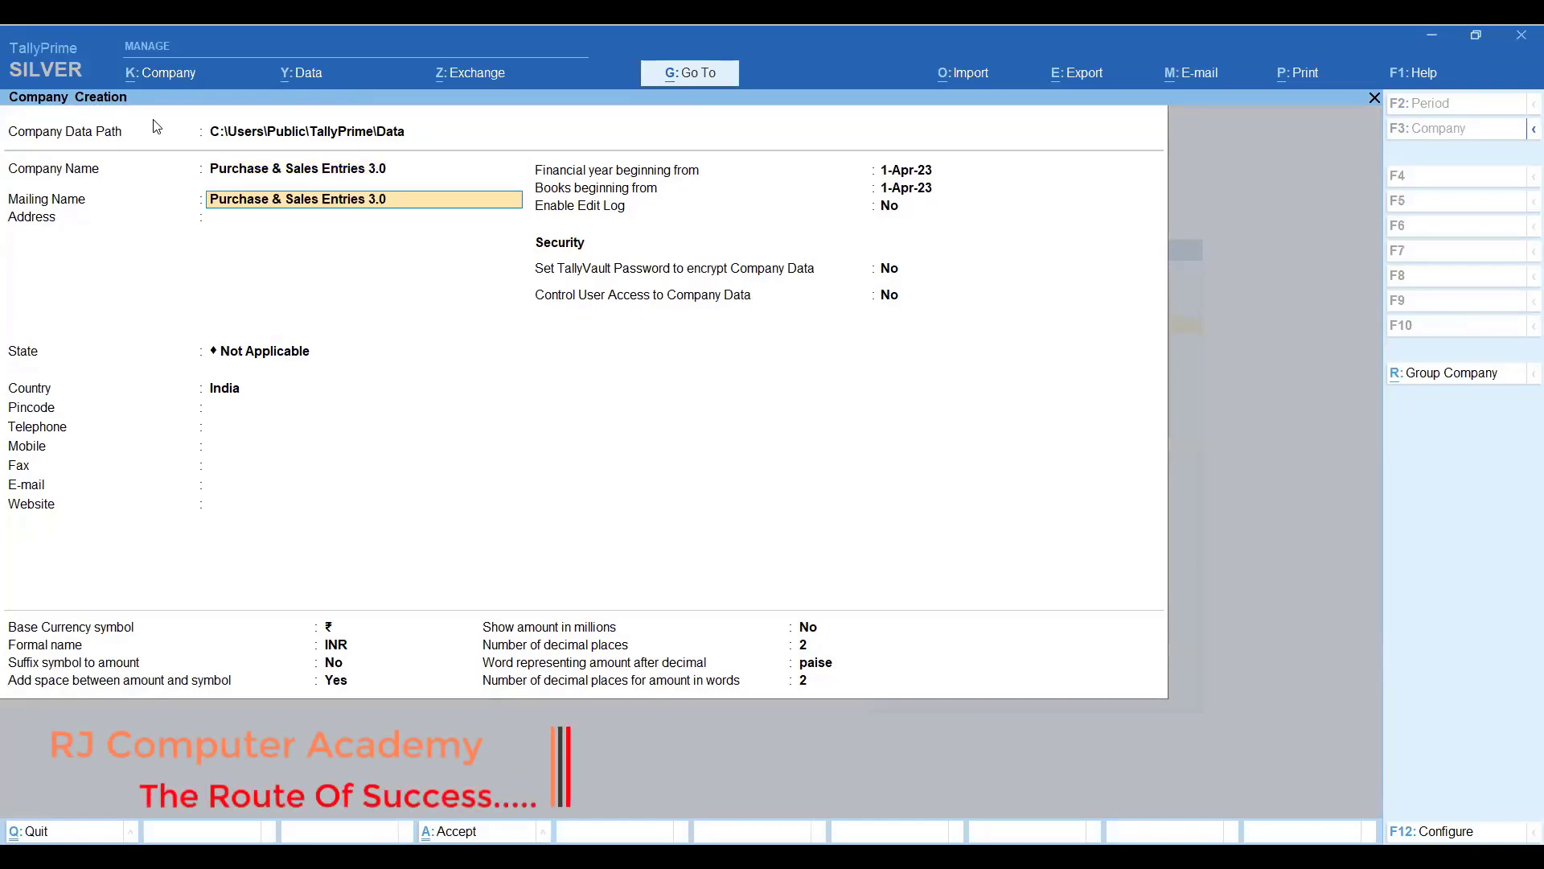
key(Return)
key(Return)
key(Return)
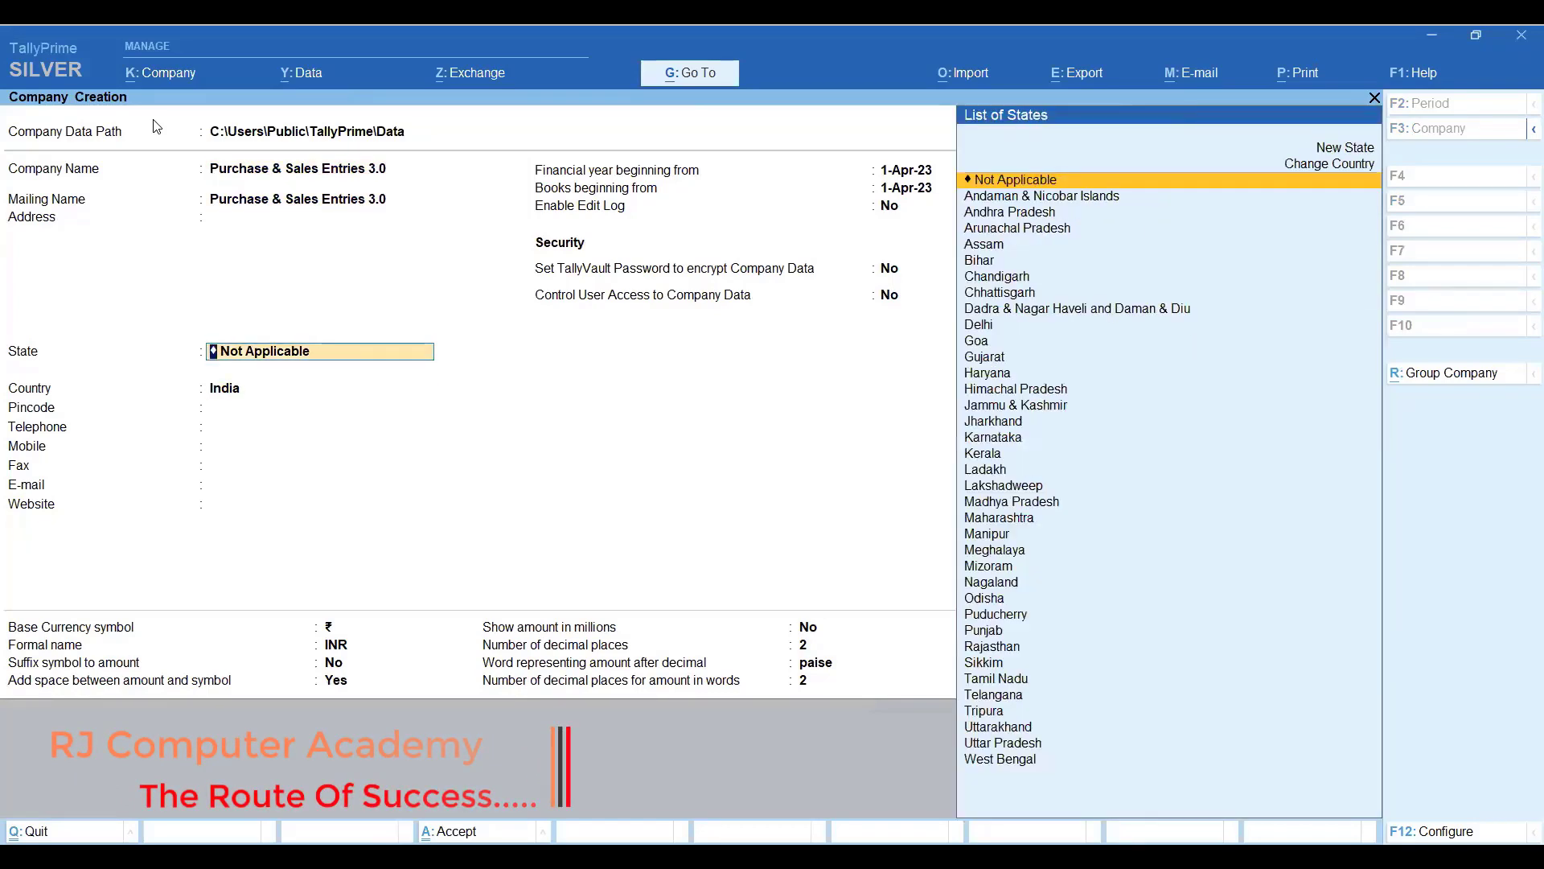
text(de)
key(Return)
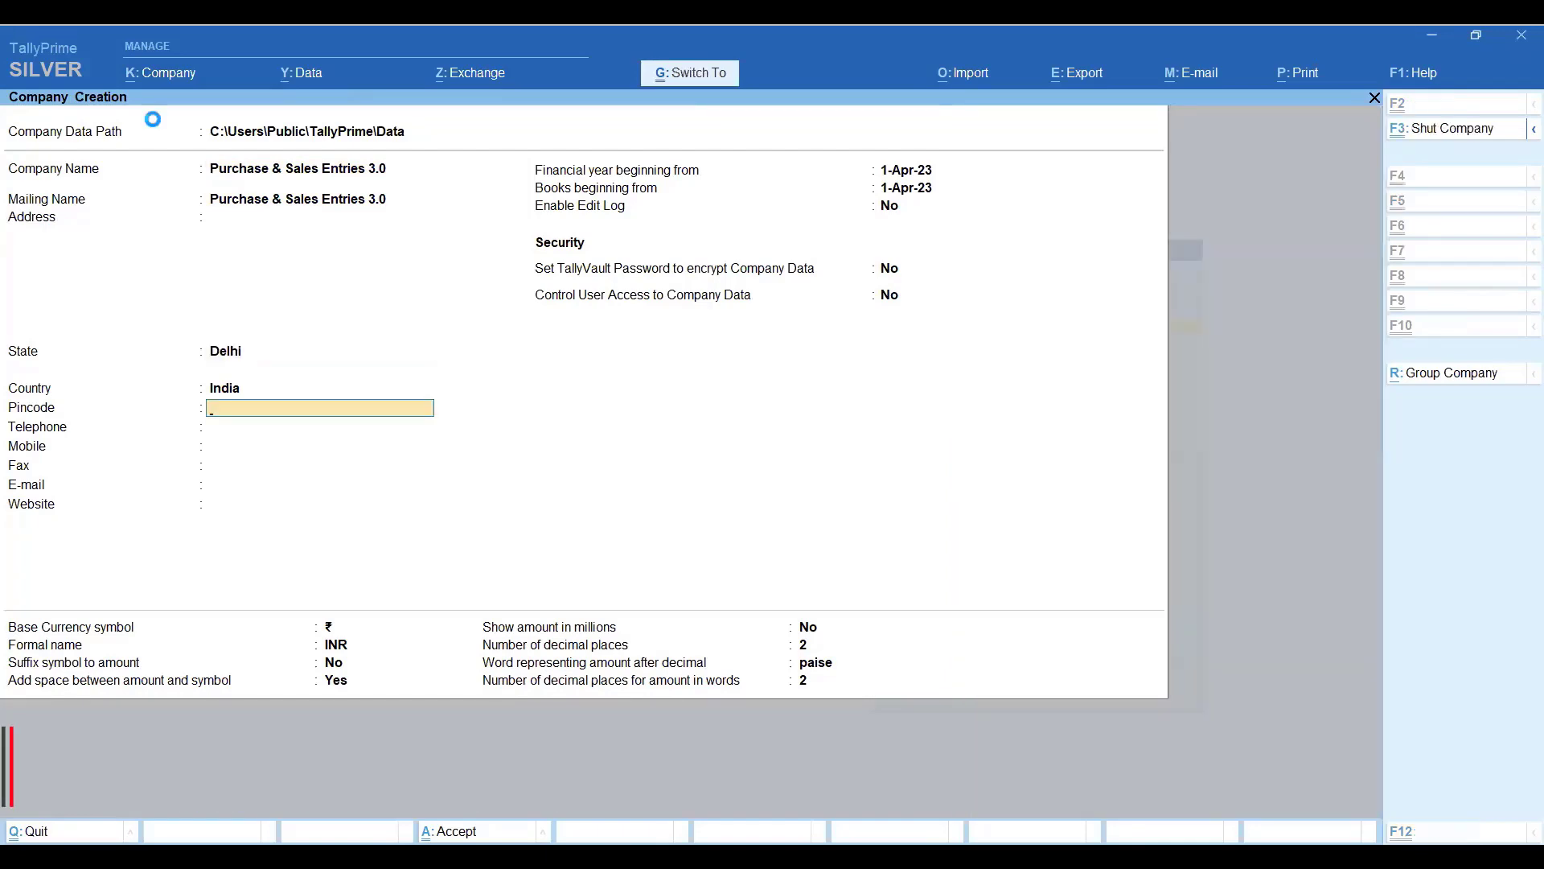
key(ctrl+a)
key(Down)
key(Down)
key(Down)
key(Down)
key(Down)
key(Down)
key(Down)
key(Down)
key(Down)
key(Down)
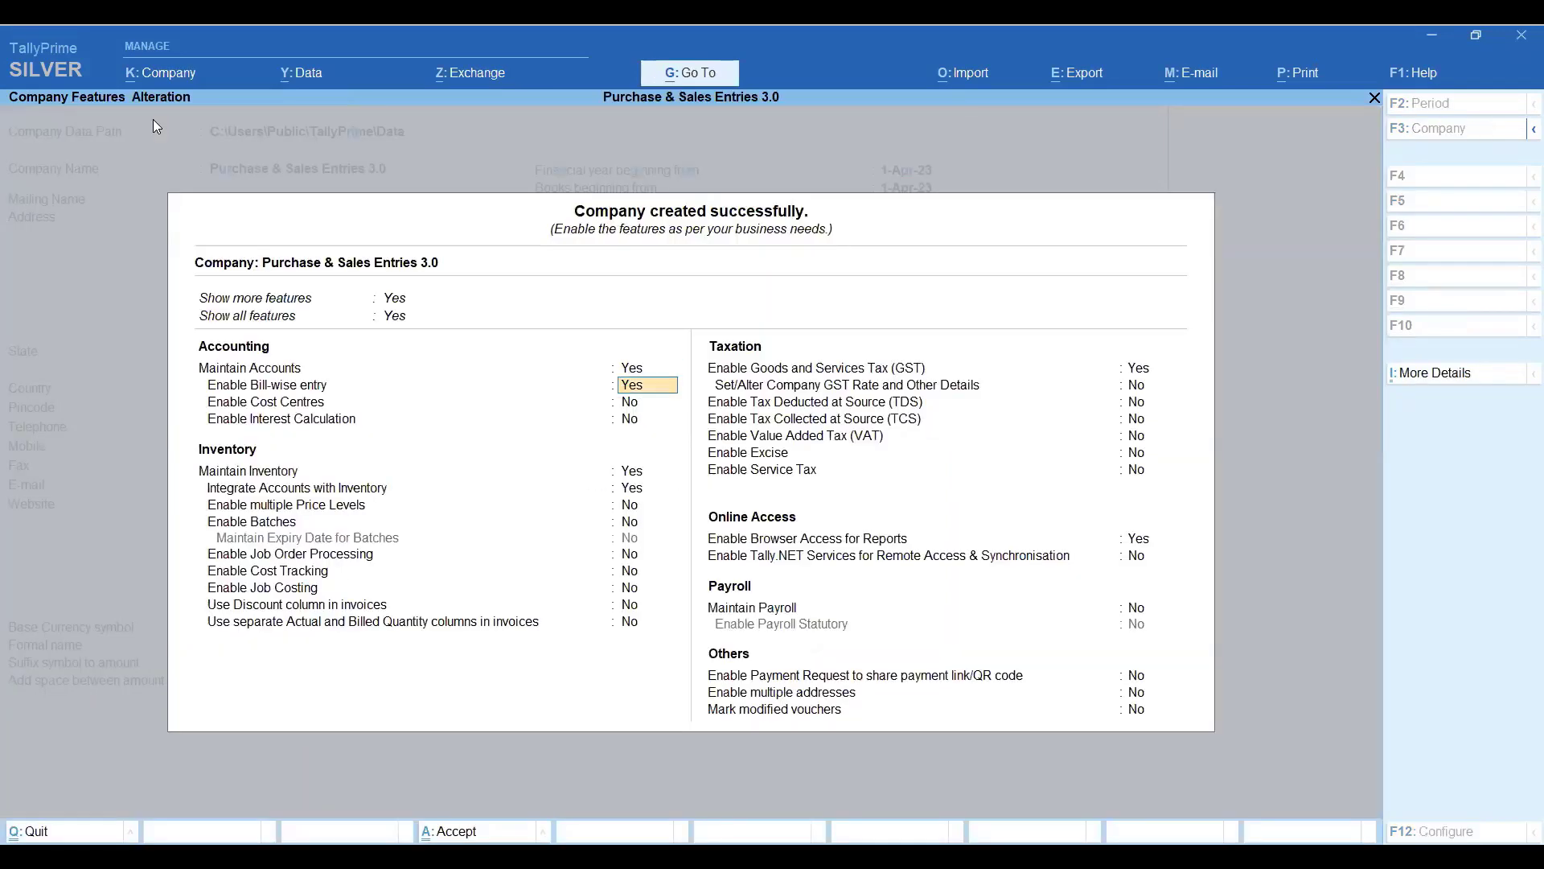
Enable GST with a Regular registration for Delhi.
key(Down)
key(Down)
key(Down)
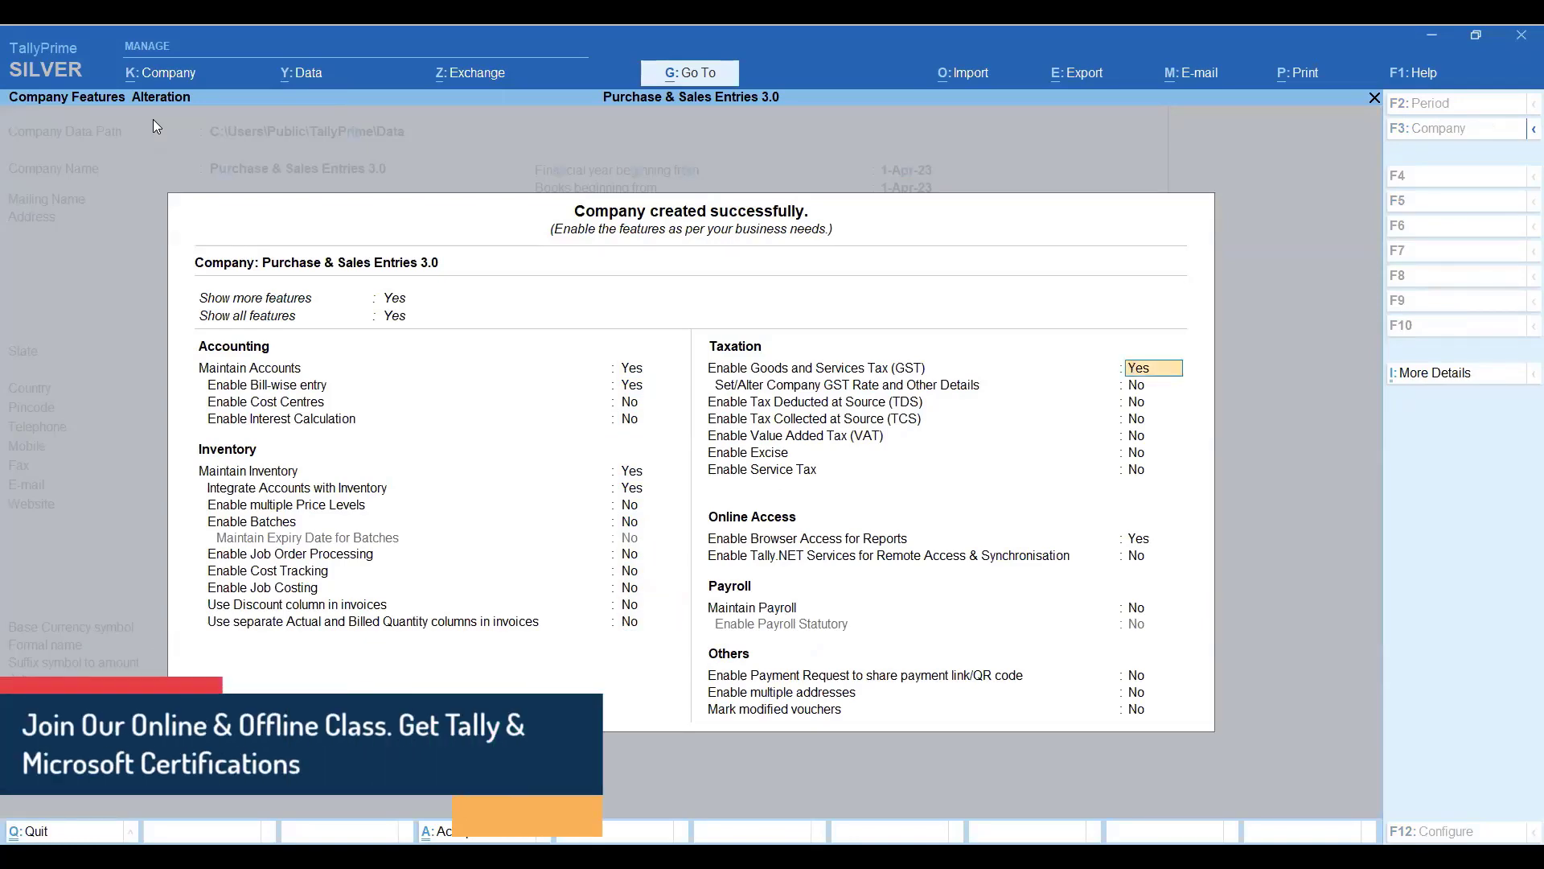
key(Return)
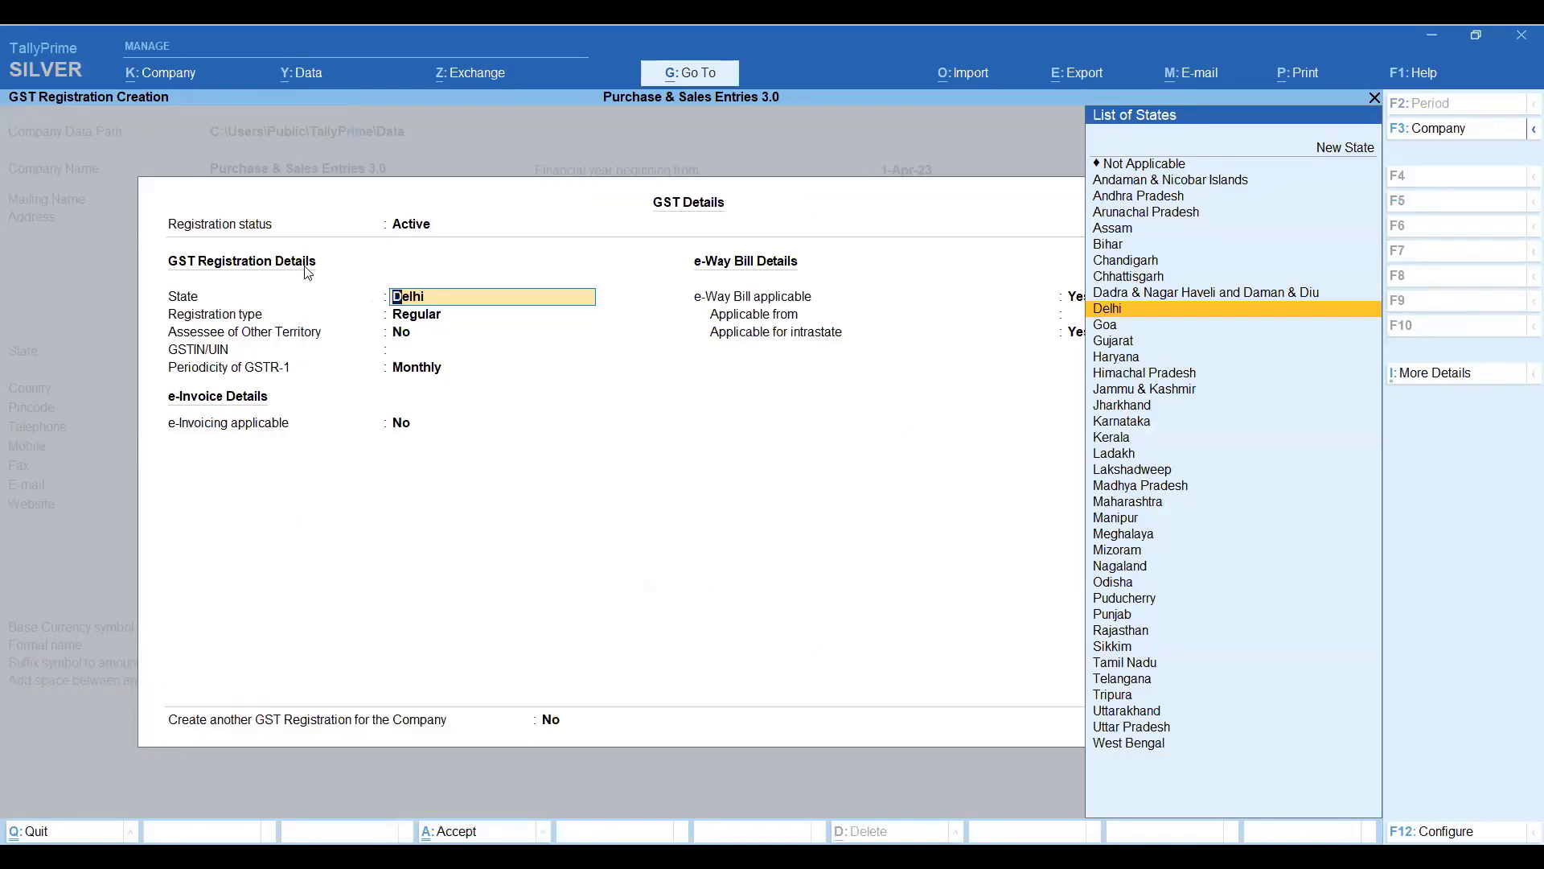
key(Return)
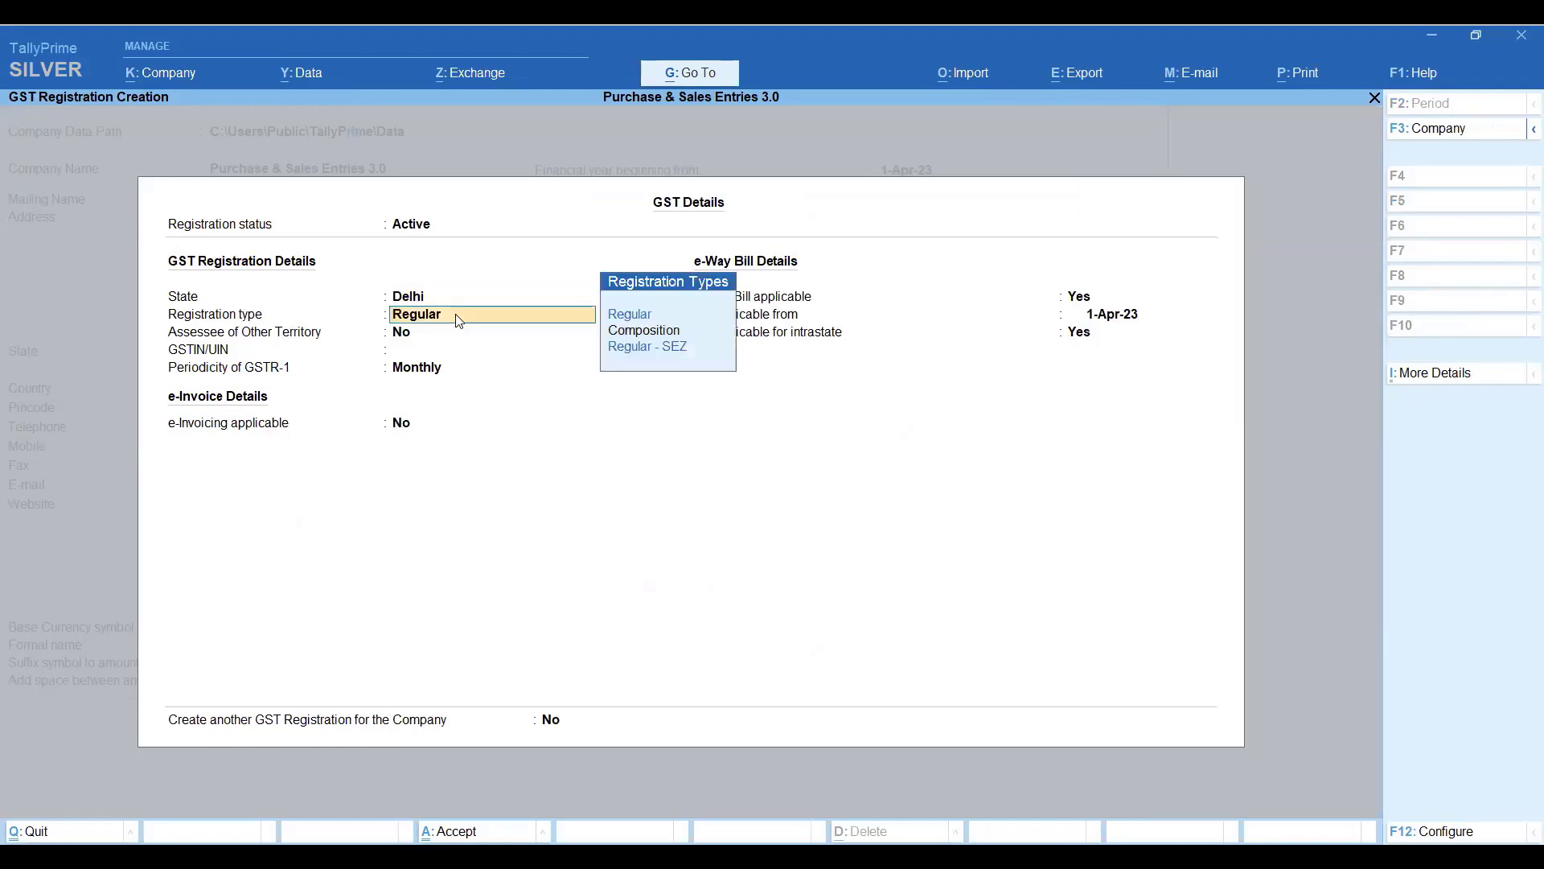
key(Return)
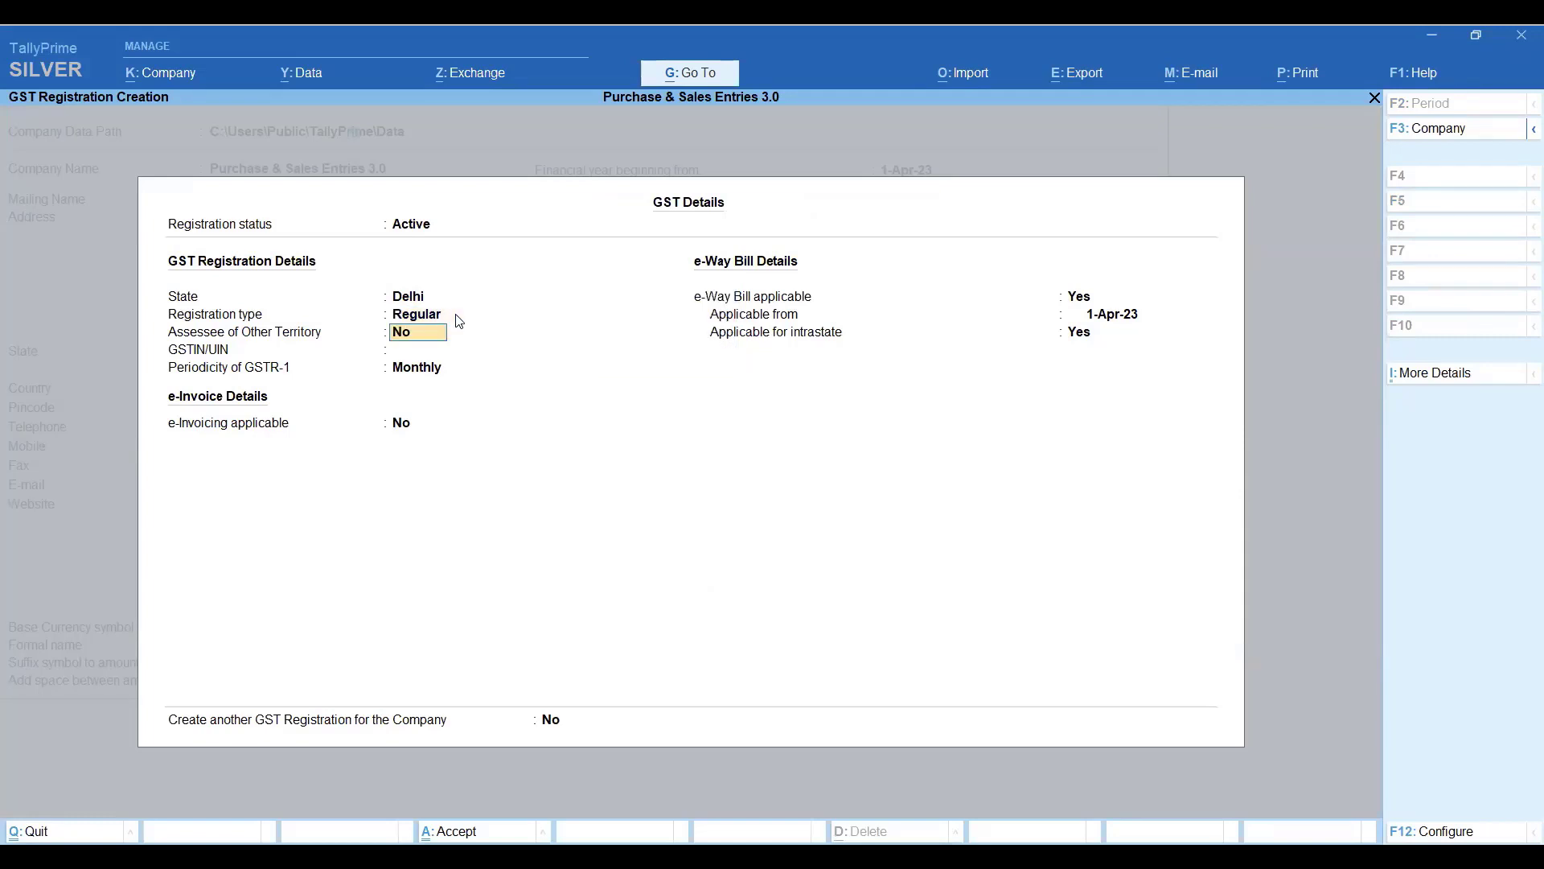
key(Return)
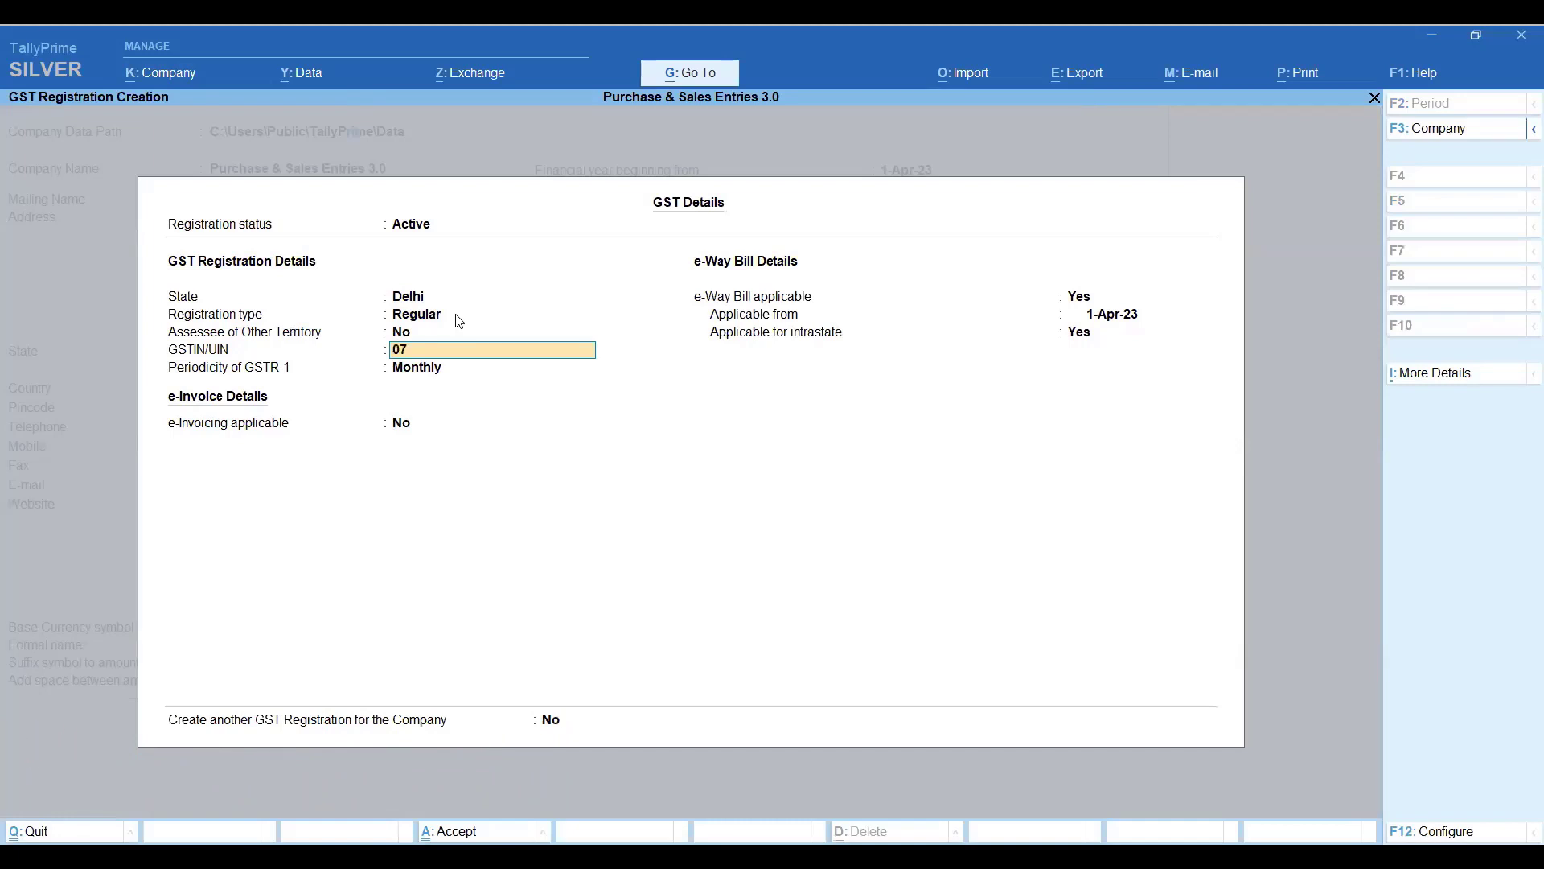
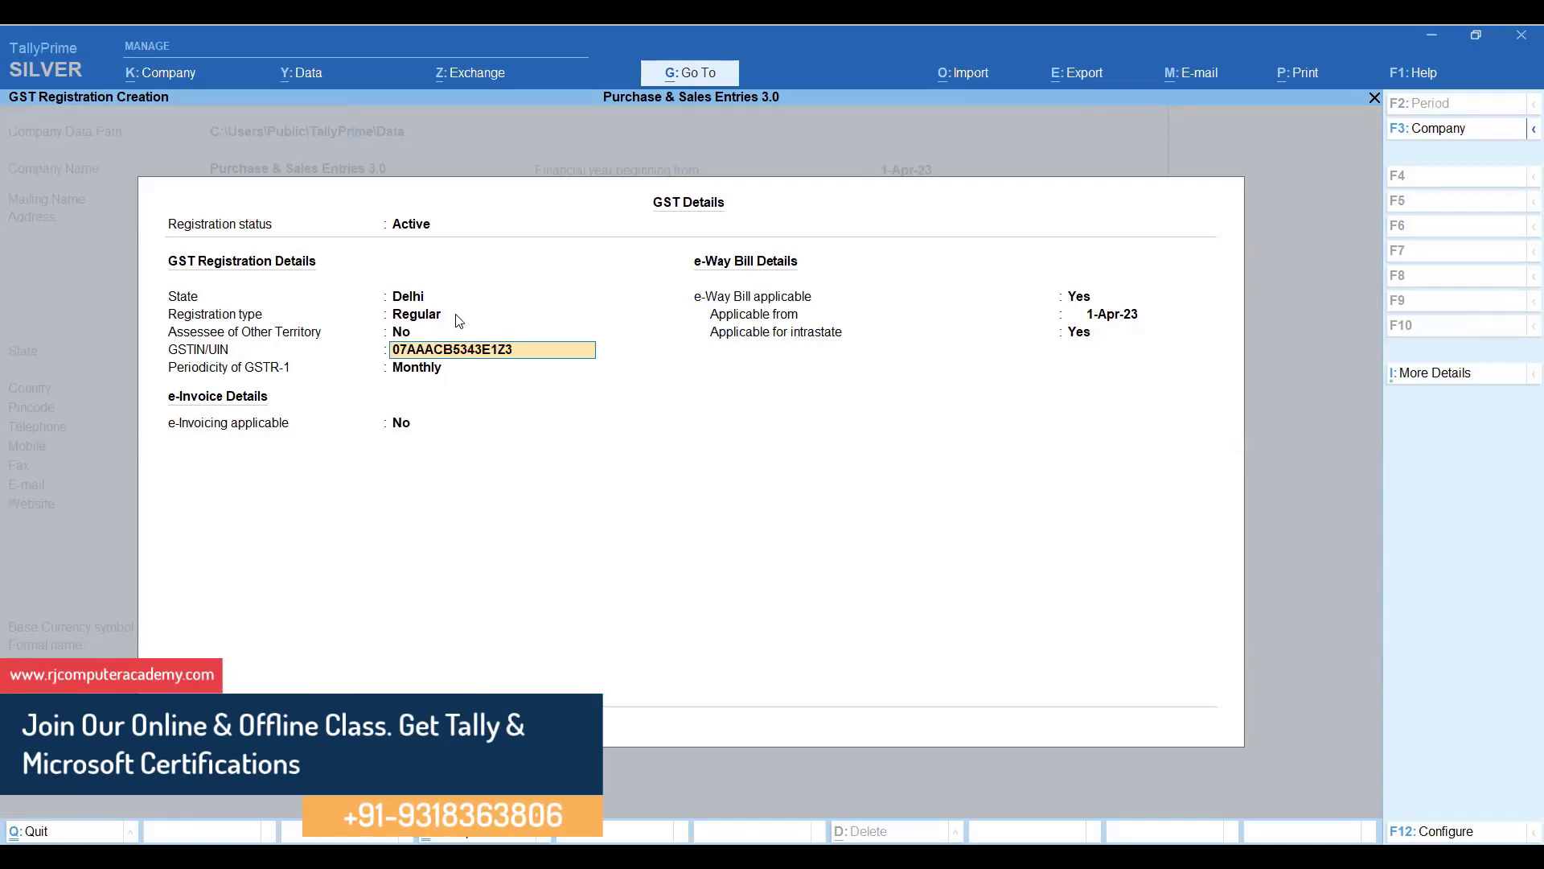
Enter the company's GSTIN, keep GSTR-1 Monthly, set e-Way Bill to No, and accept.
key(Return)
key(Return)
key(Return)
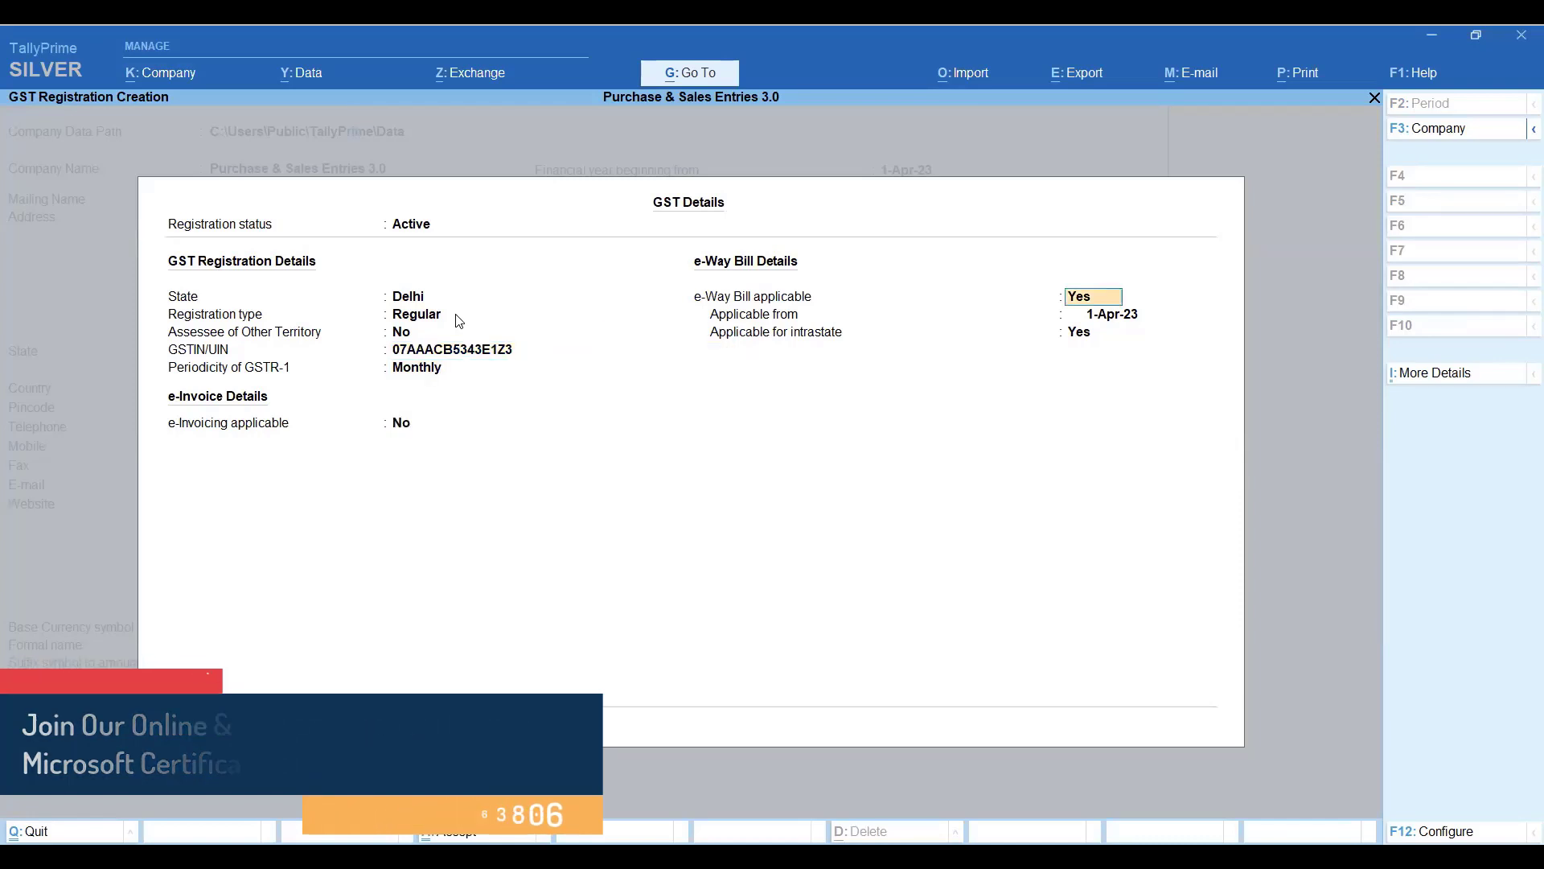
key(Return)
key(Return)
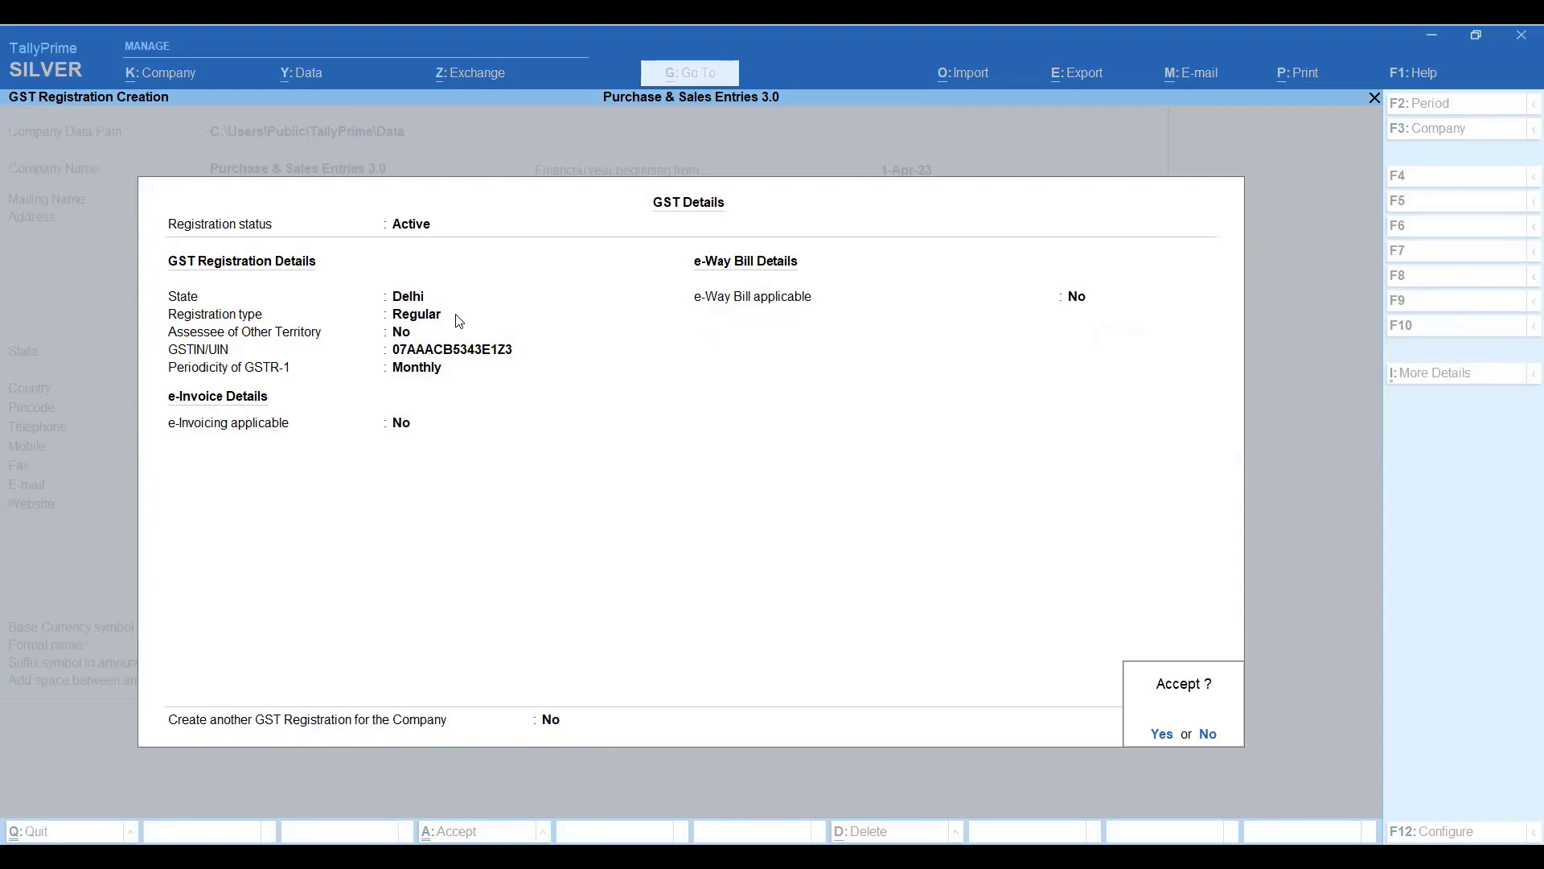
key(Return)
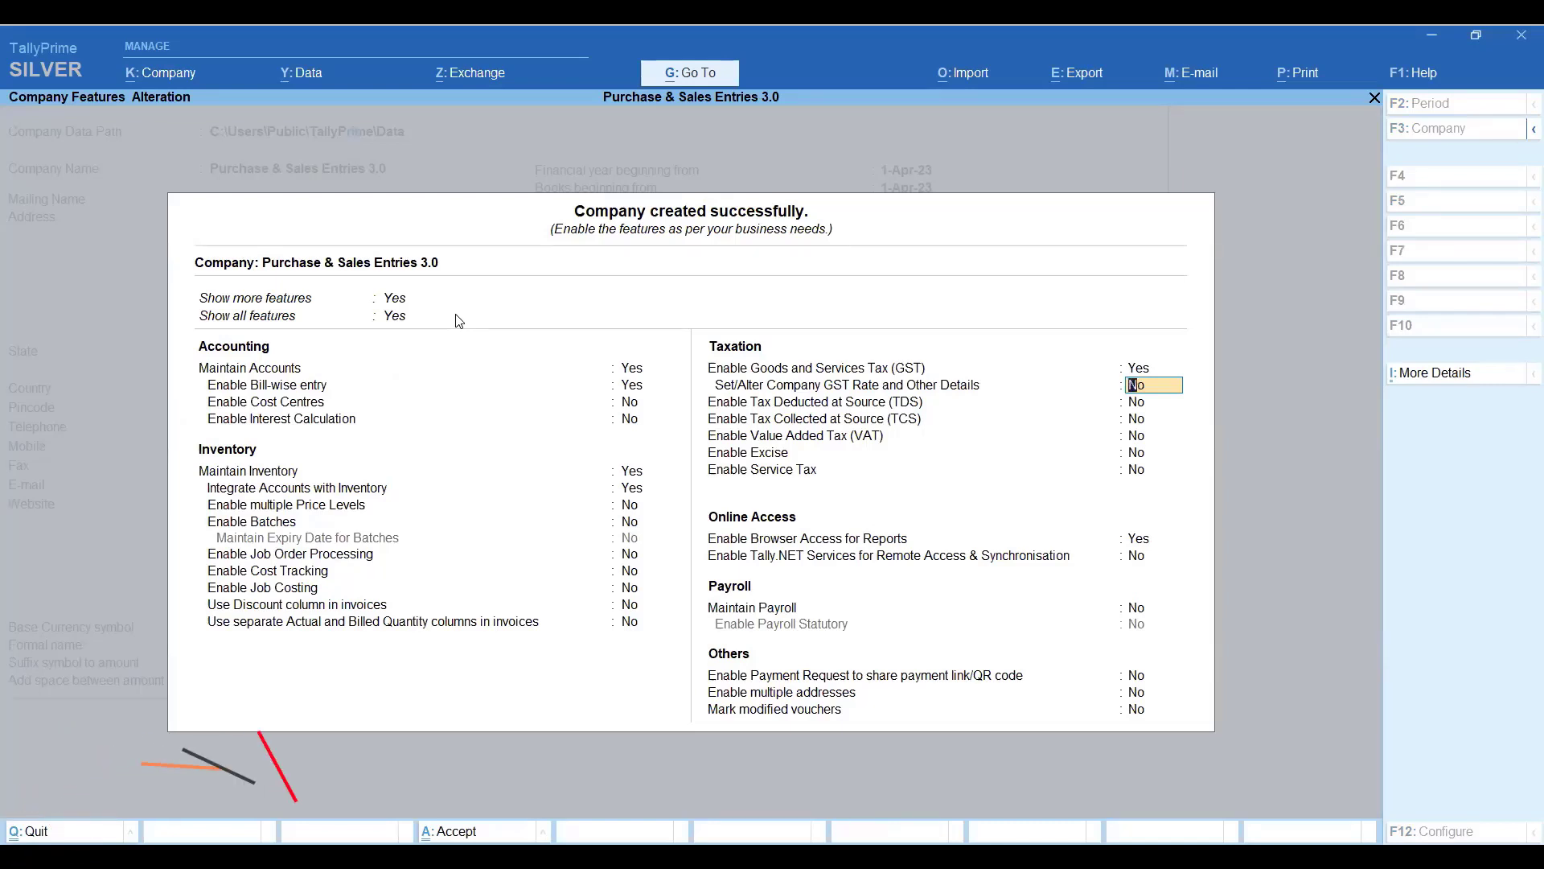
Specify the company's HSN/SAC details directly with code 9685.
key(y)
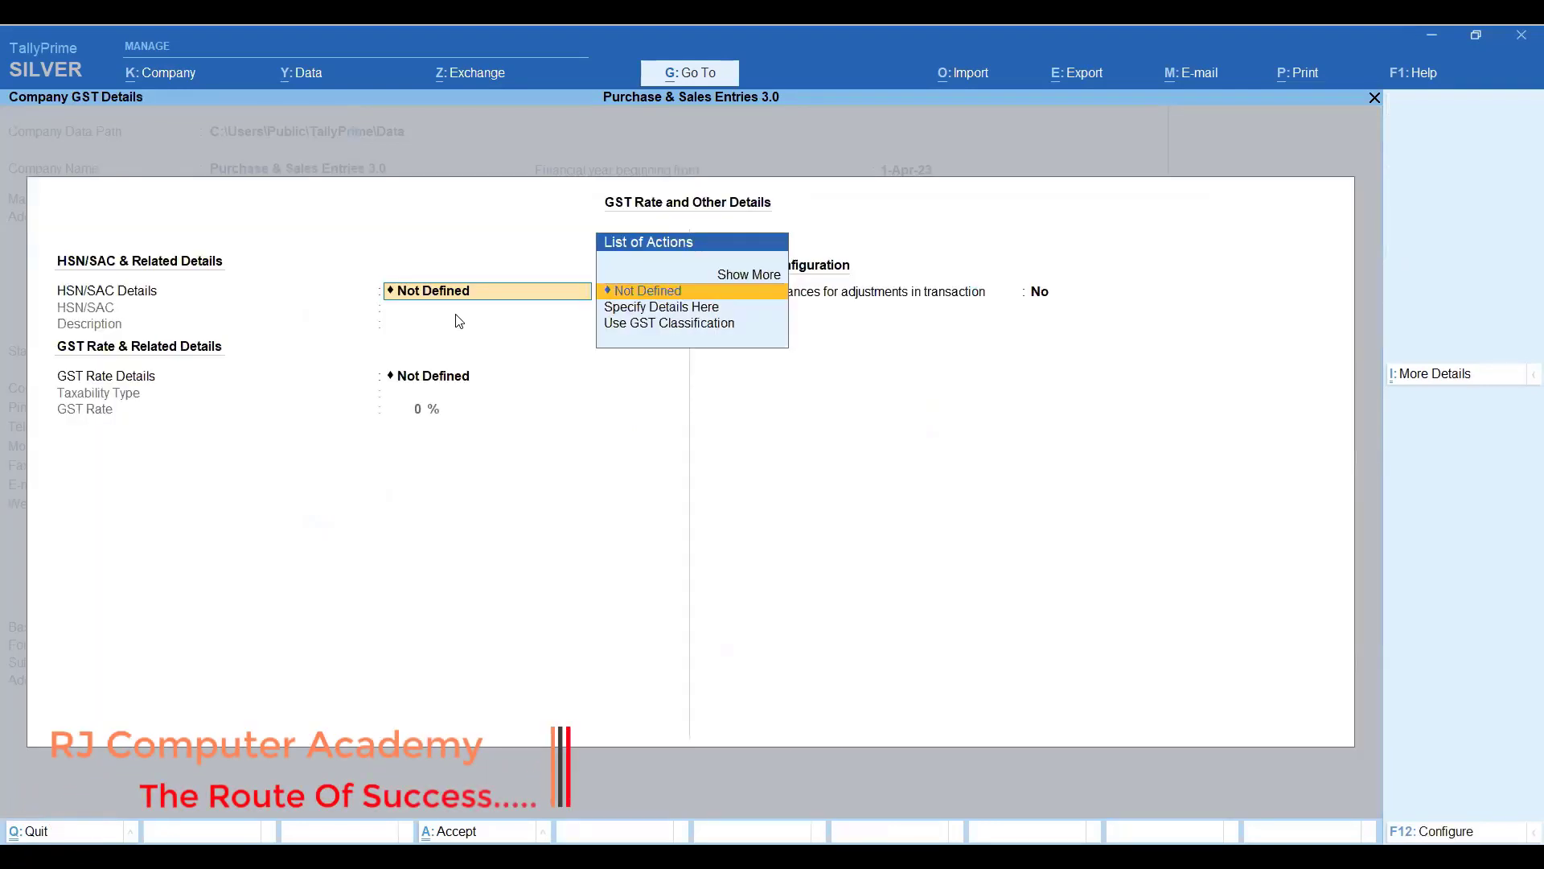
click(1168, 64)
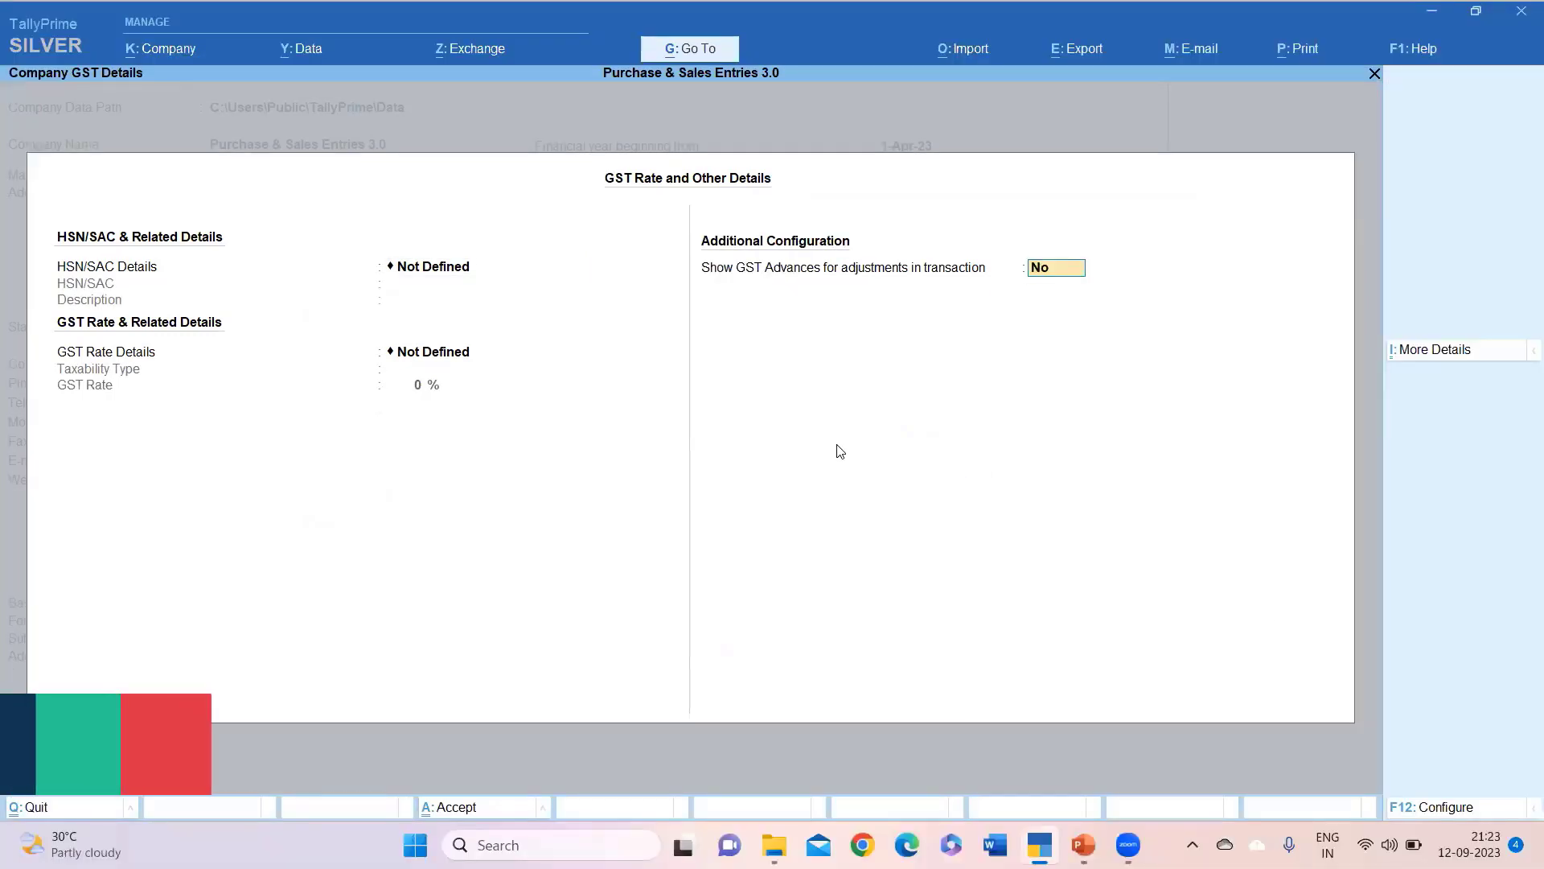
key(BackSpace)
key(BackSpace)
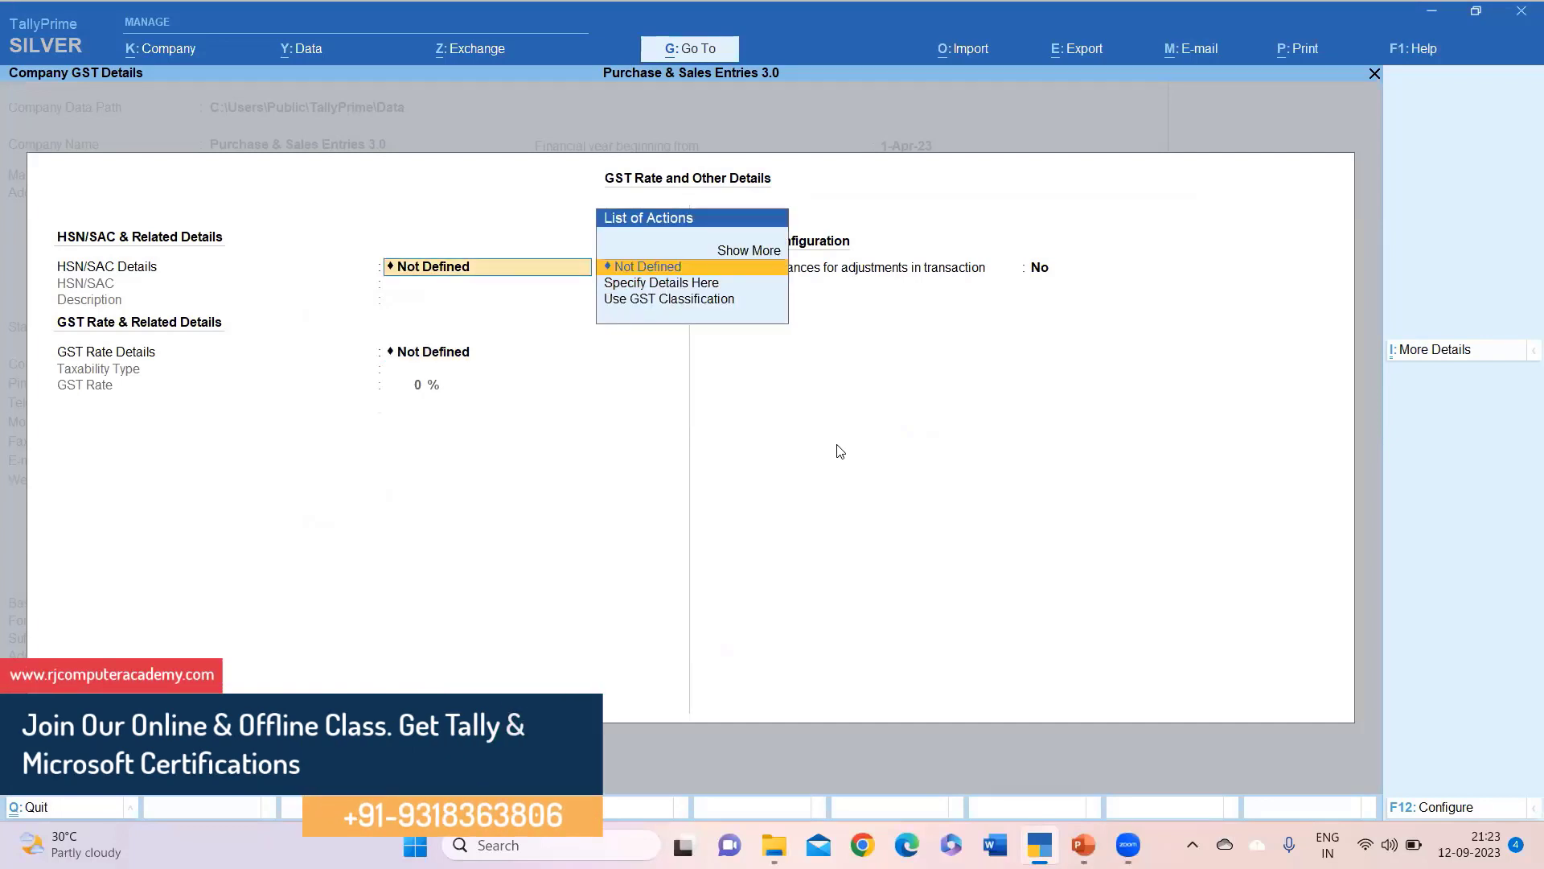
key(Down)
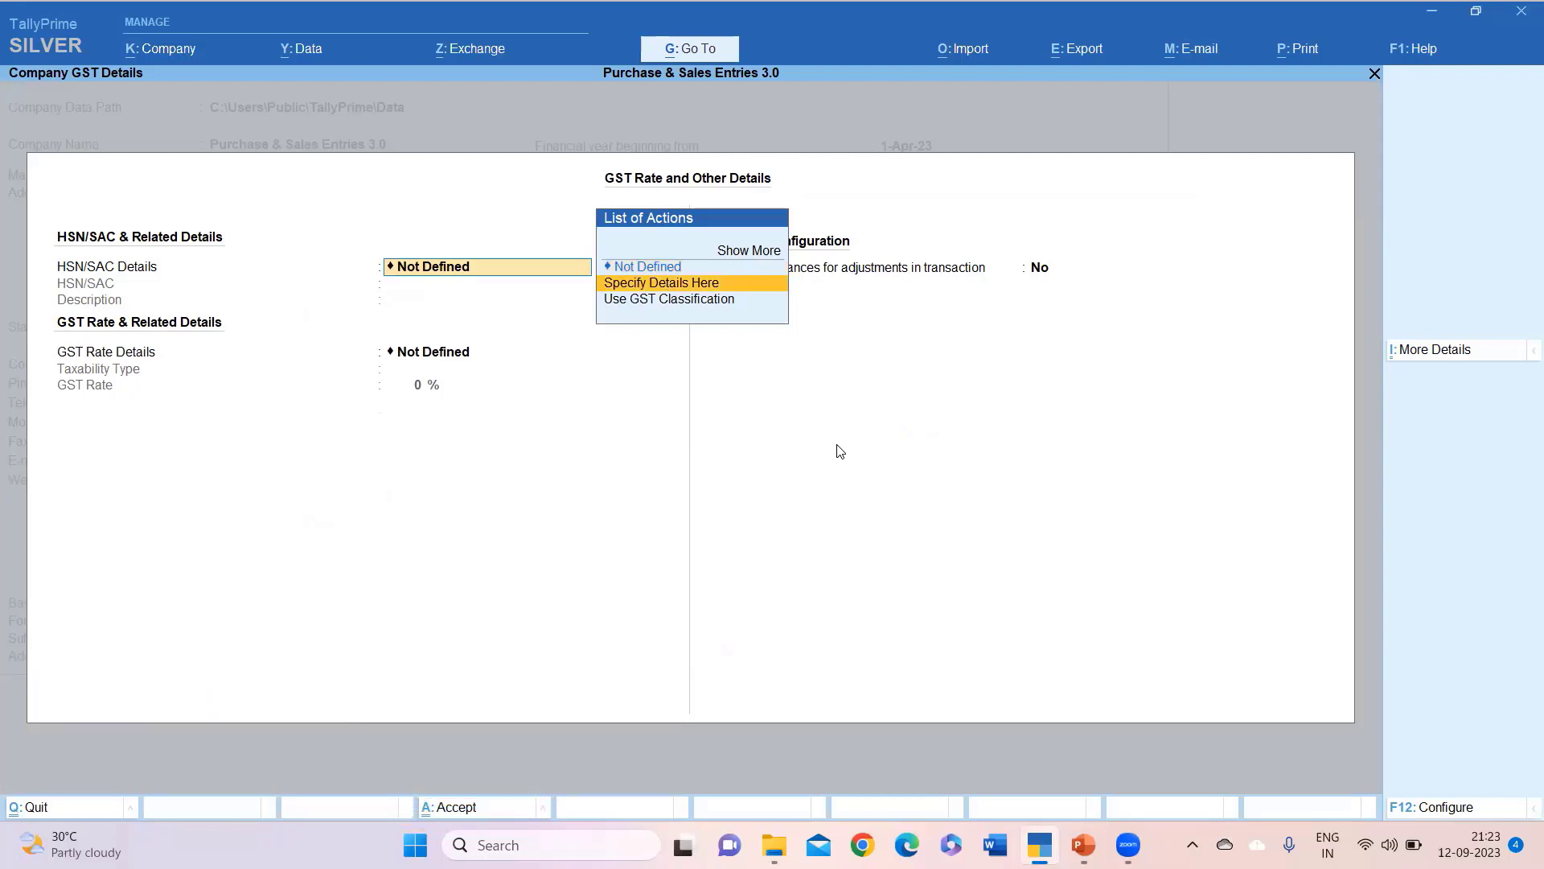
key(Return)
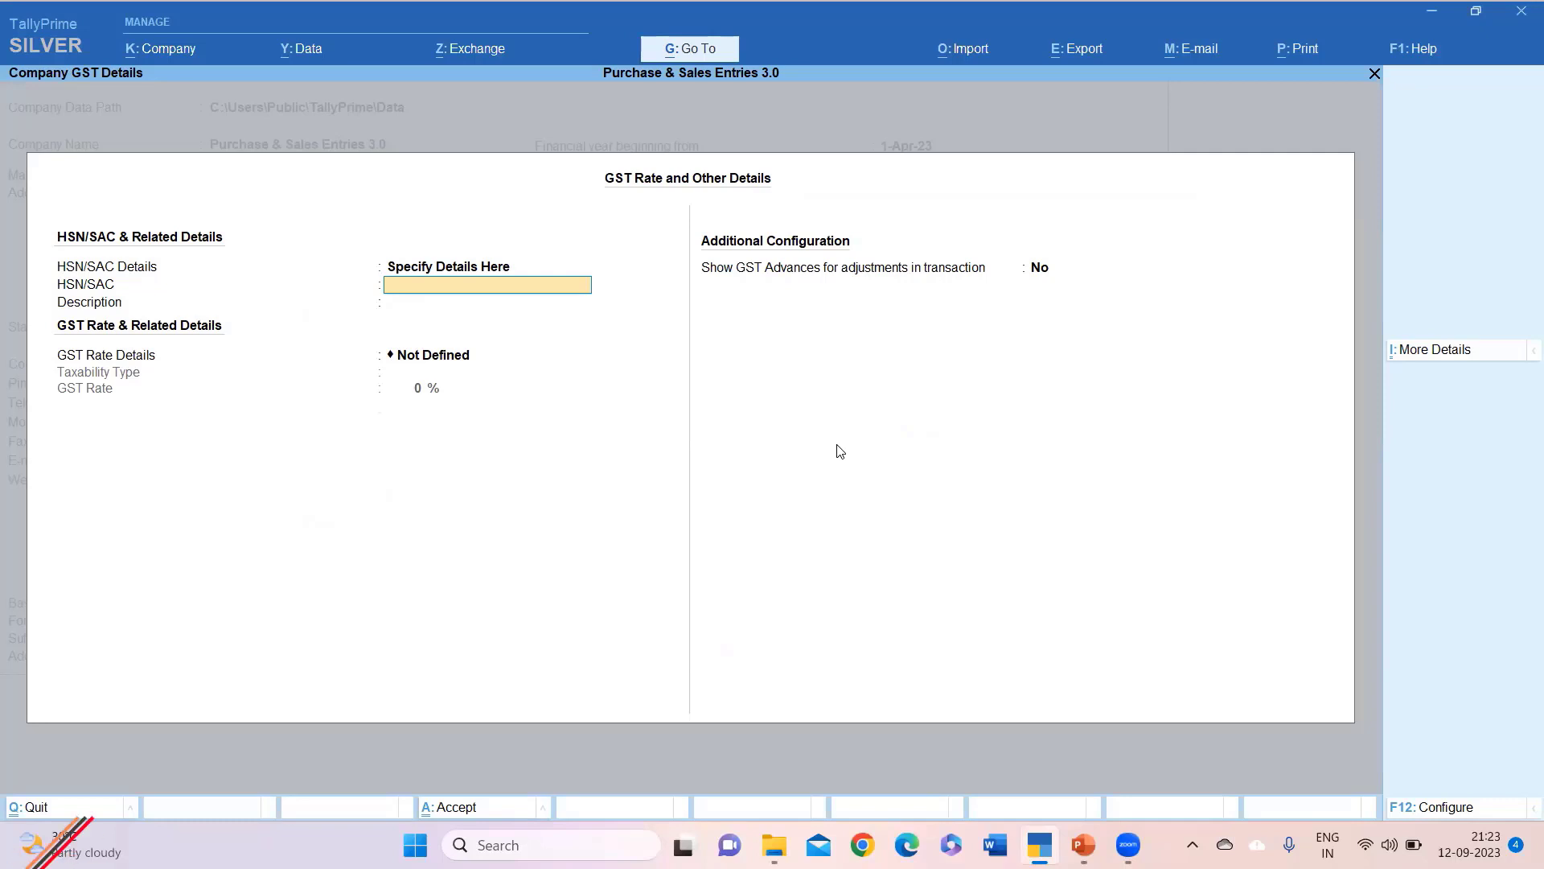
text(9685)
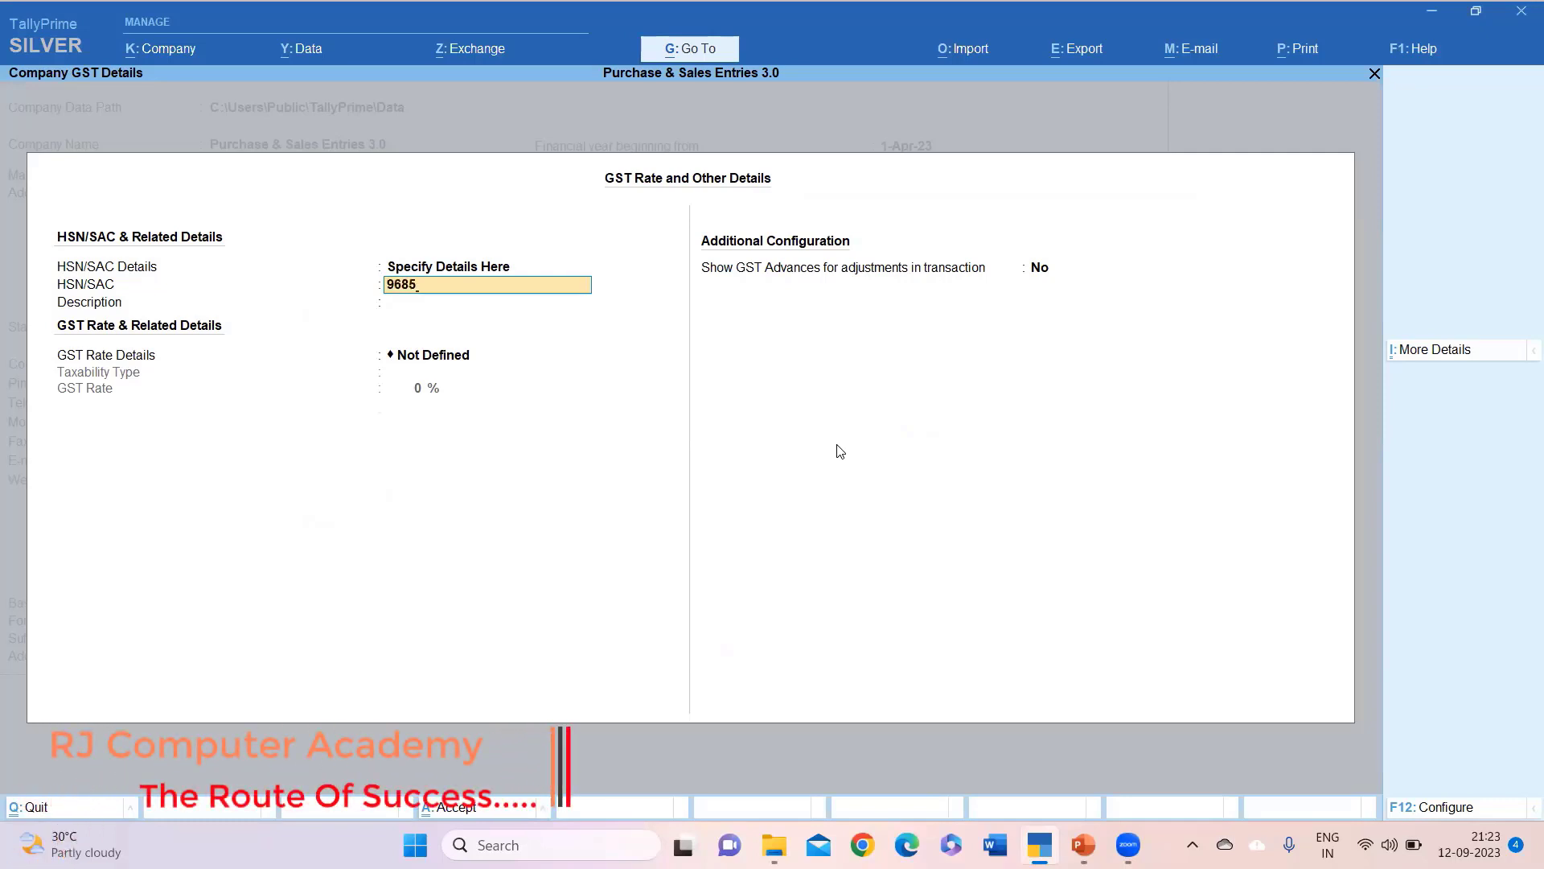
key(Return)
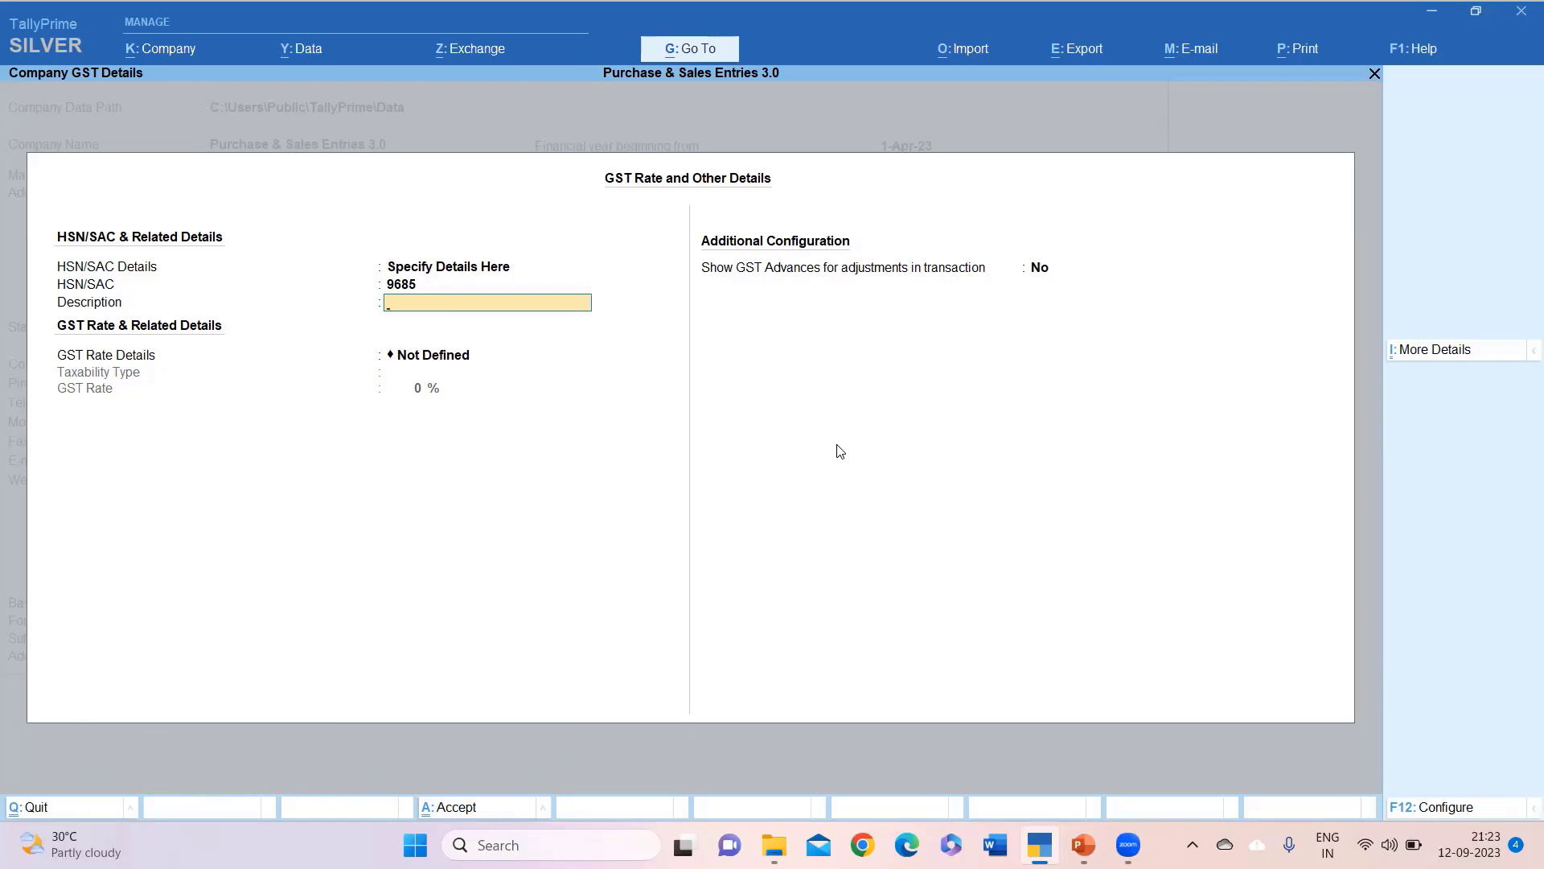
Describe it as Electronics and specify GST rate details as Taxable at 18%.
text(Elect)
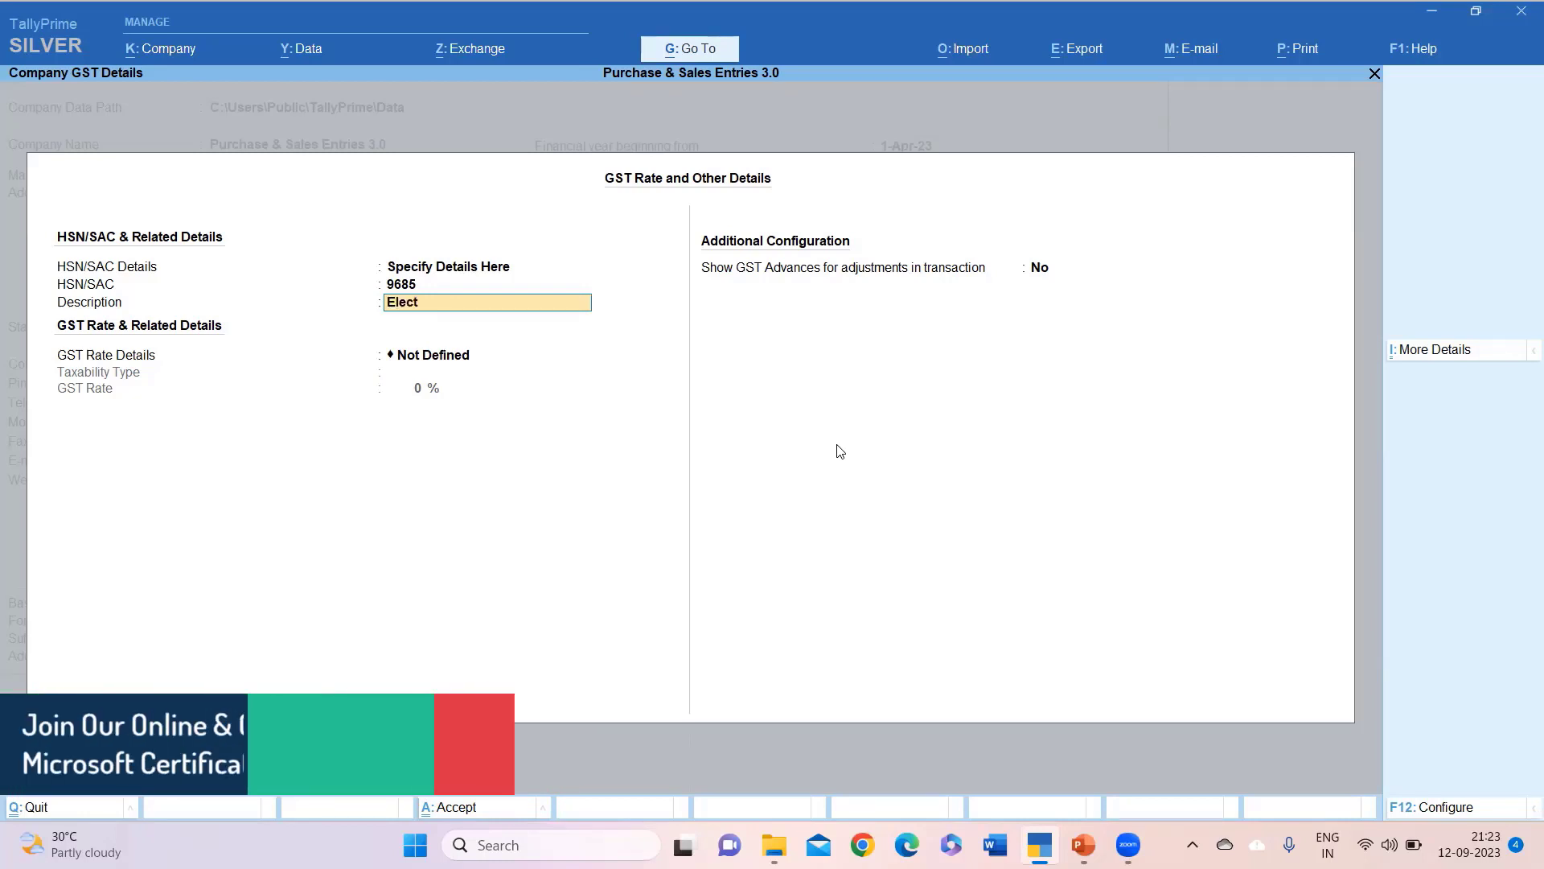
text(ronics)
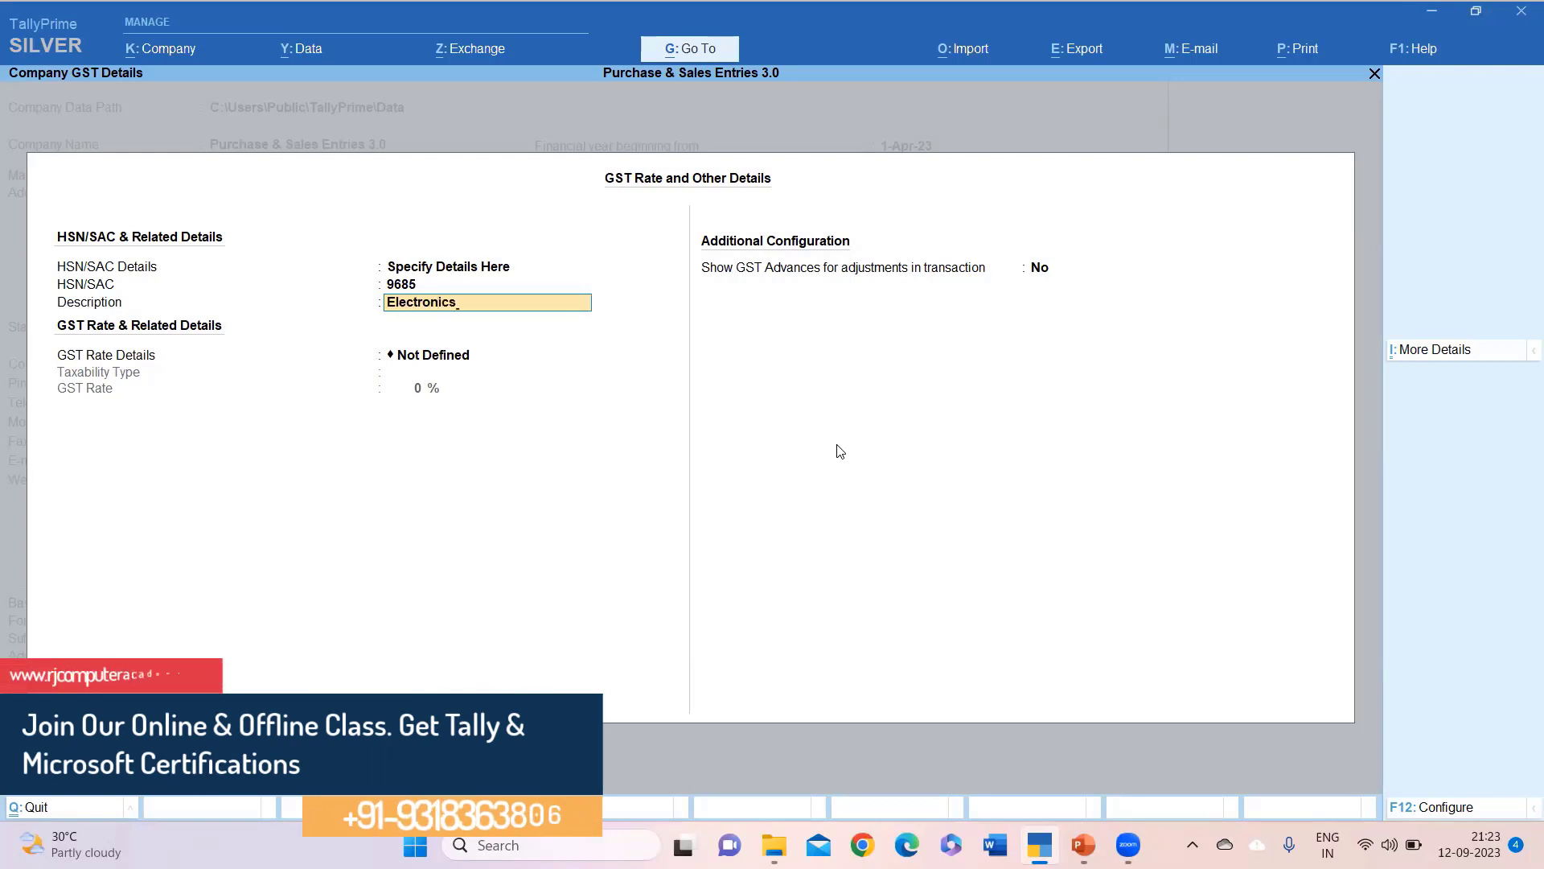
key(Return)
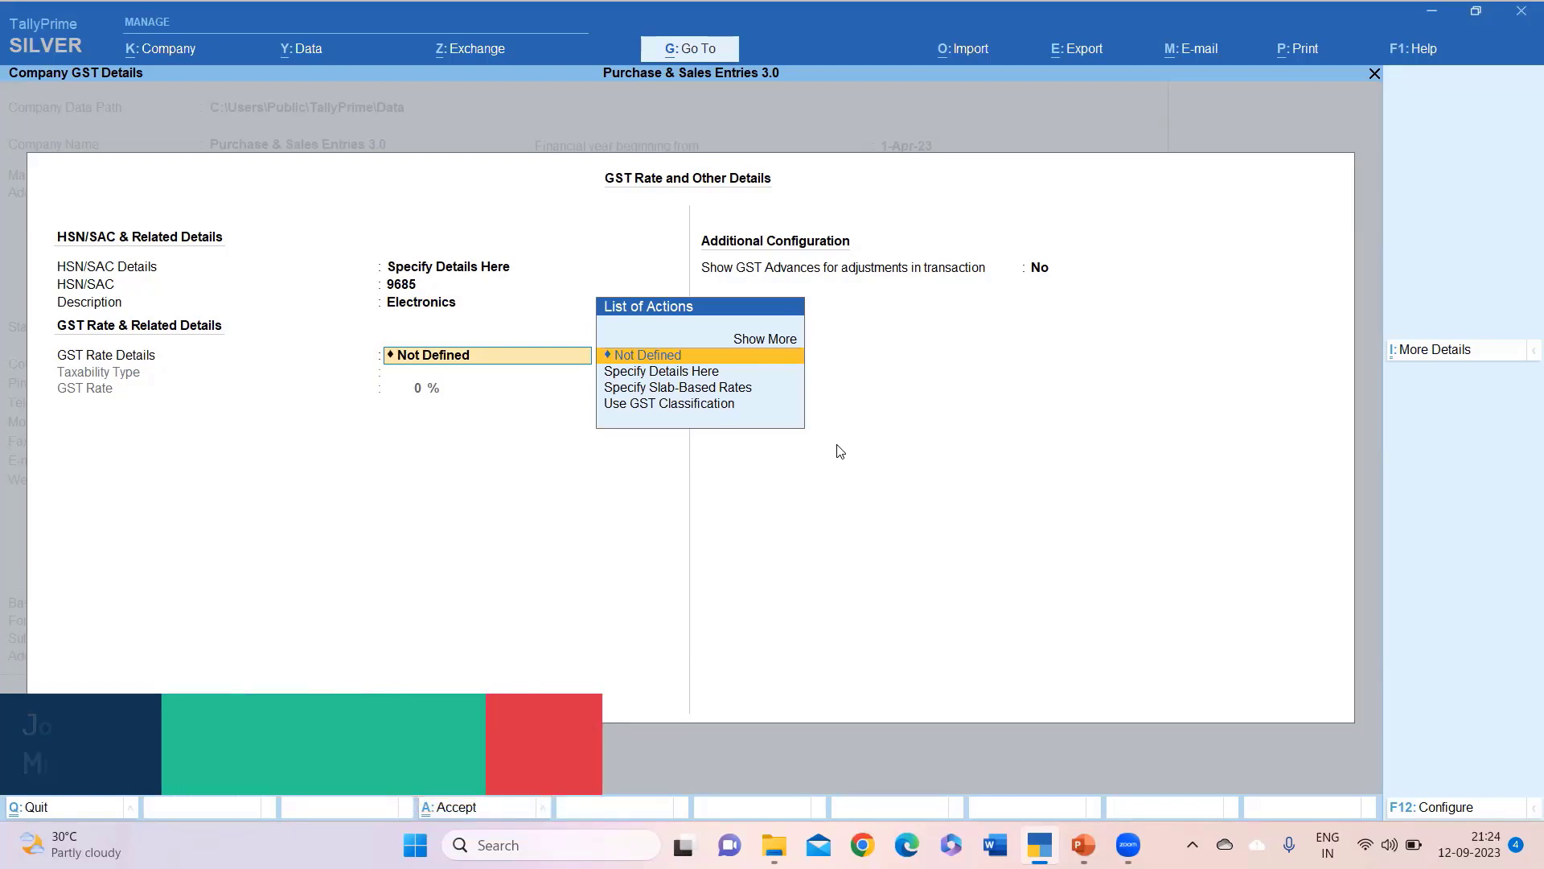
key(Down)
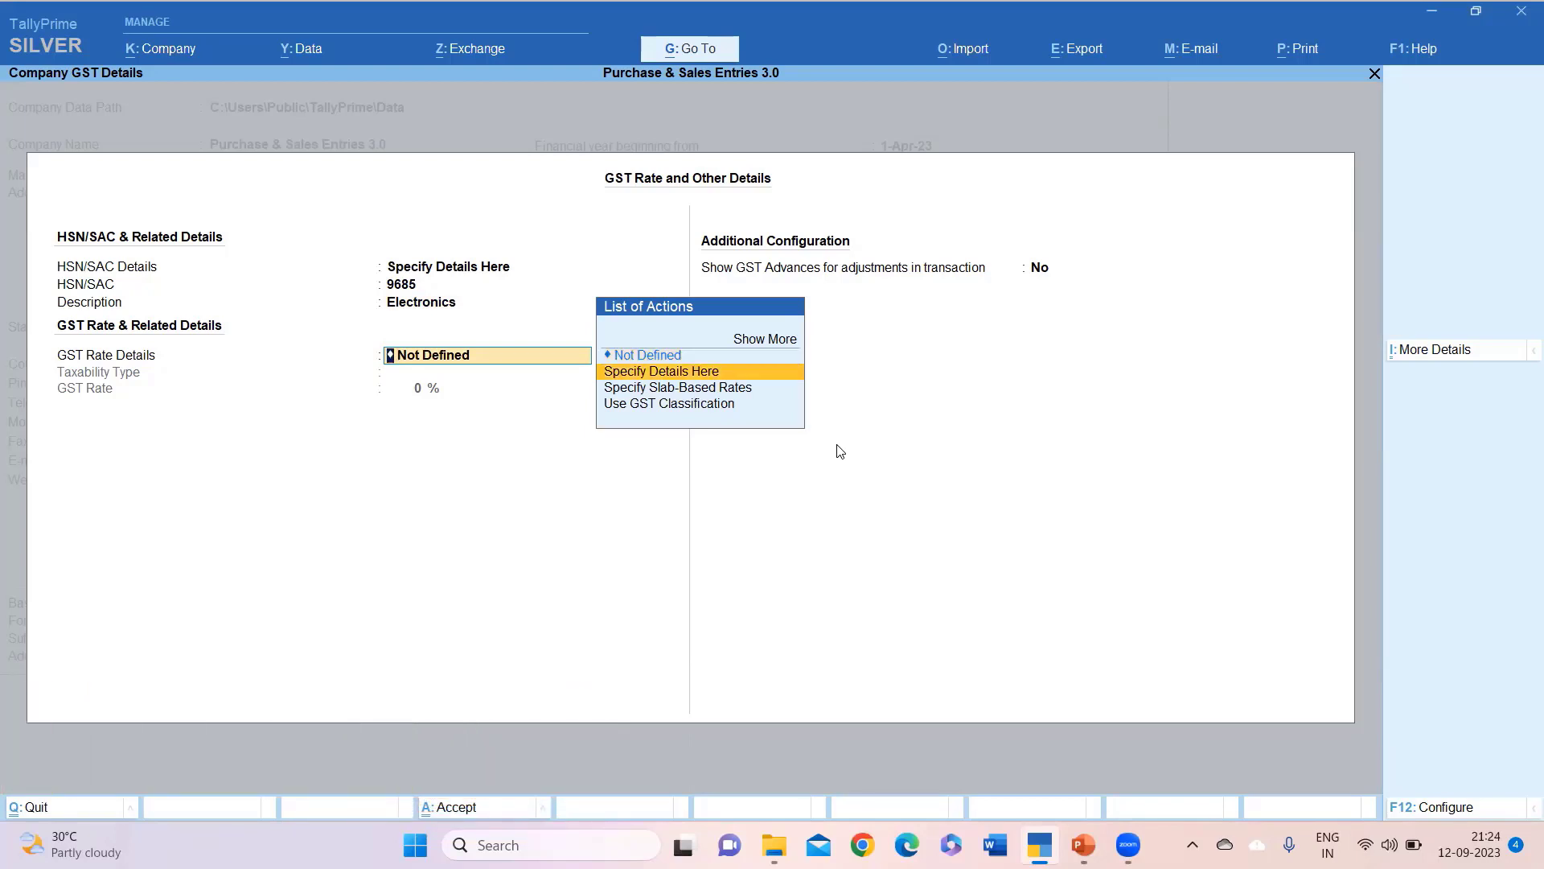
key(Return)
key(Return)
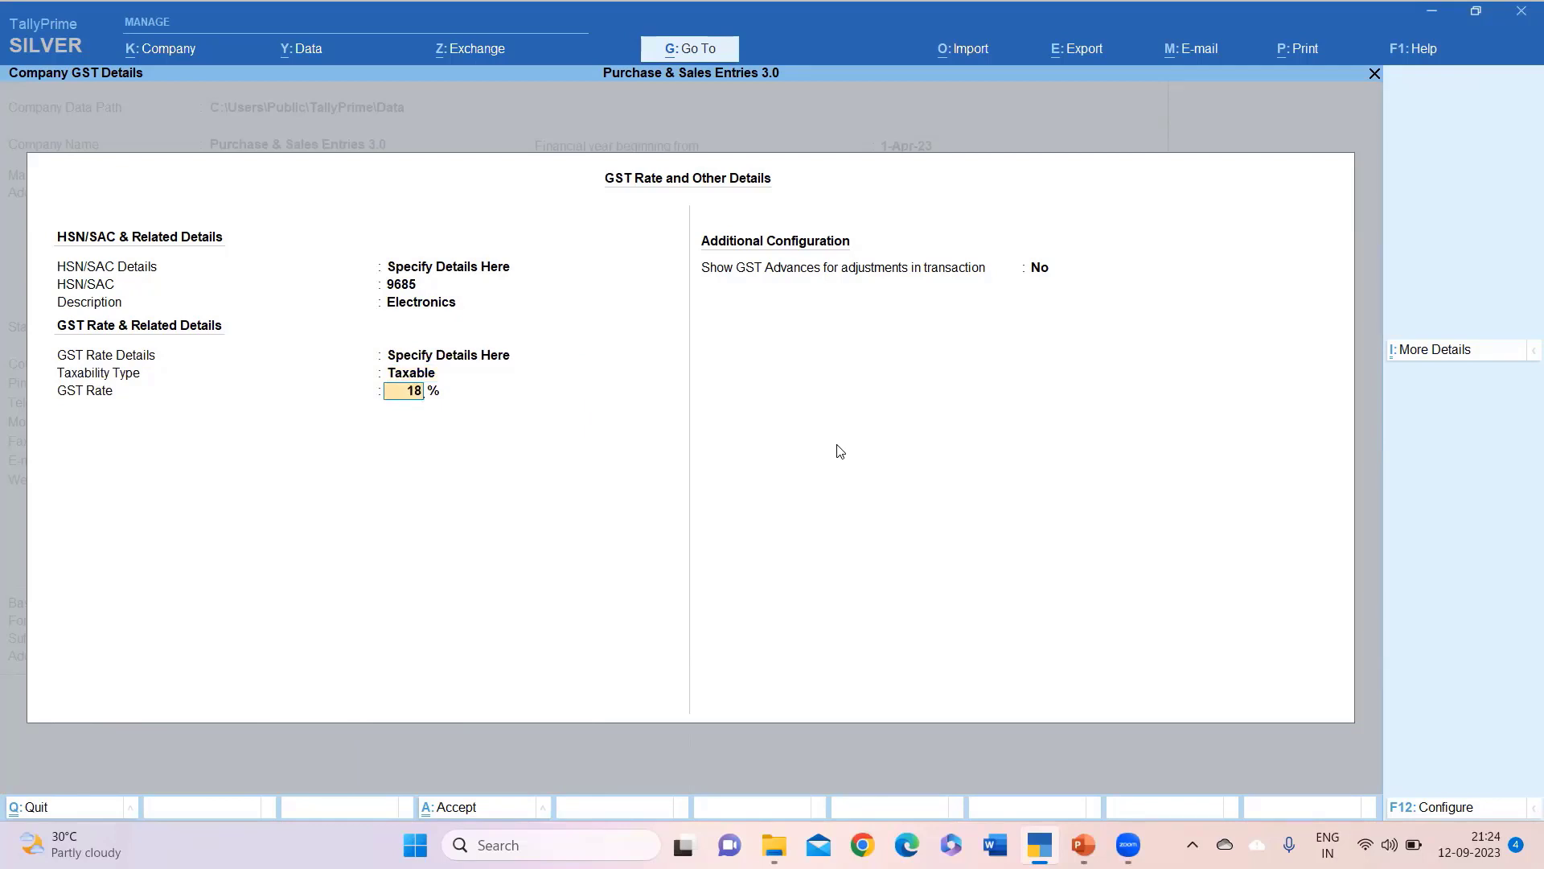
key(Return)
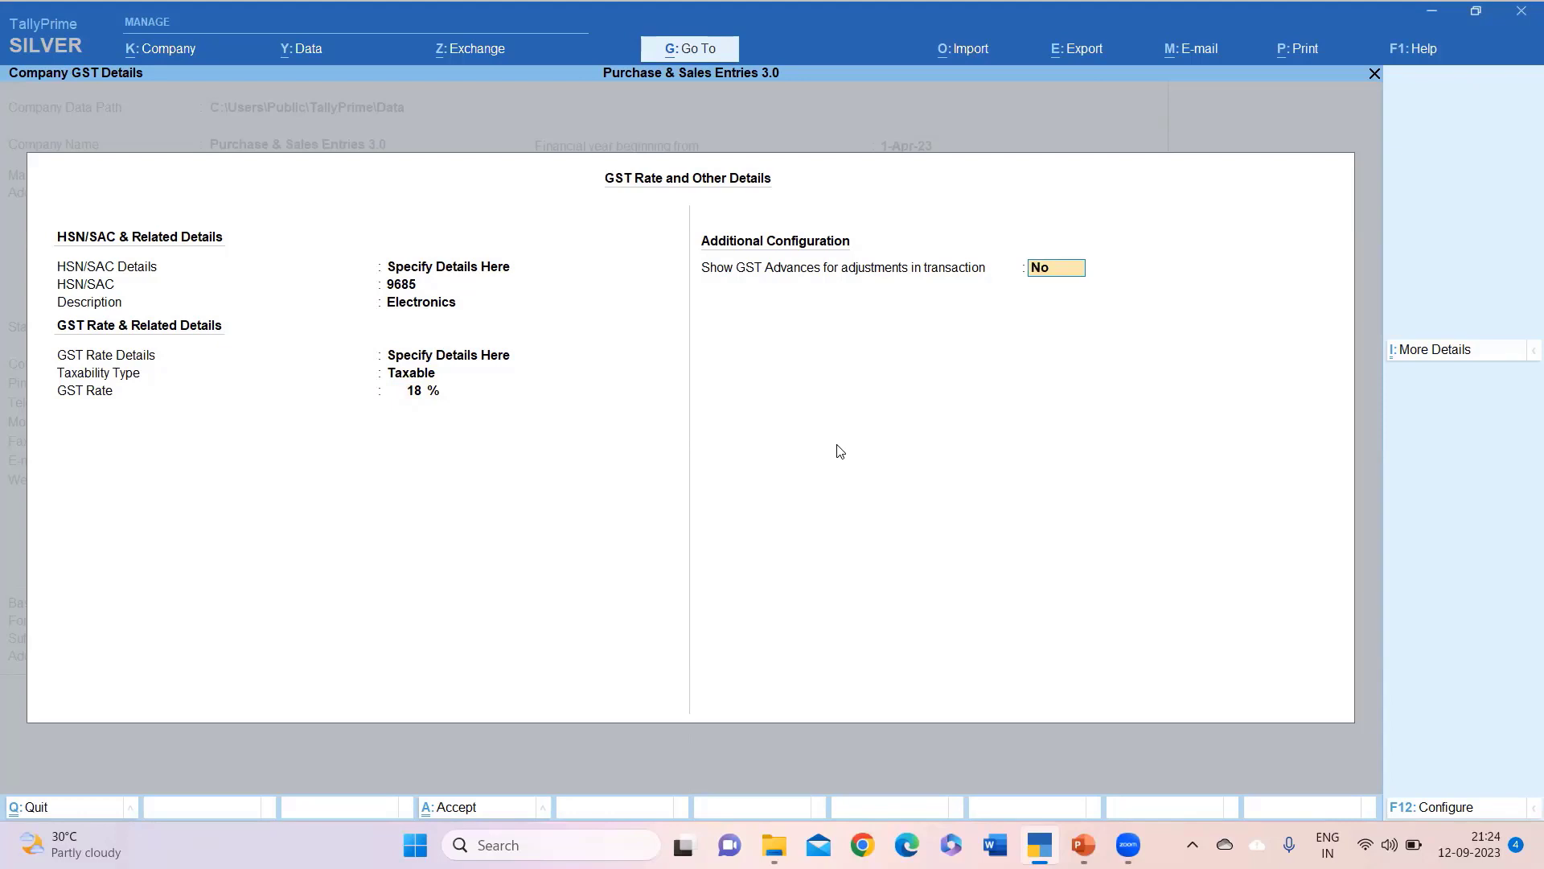
key(Return)
key(Return)
key(Return)
key(Return)
key(Return)
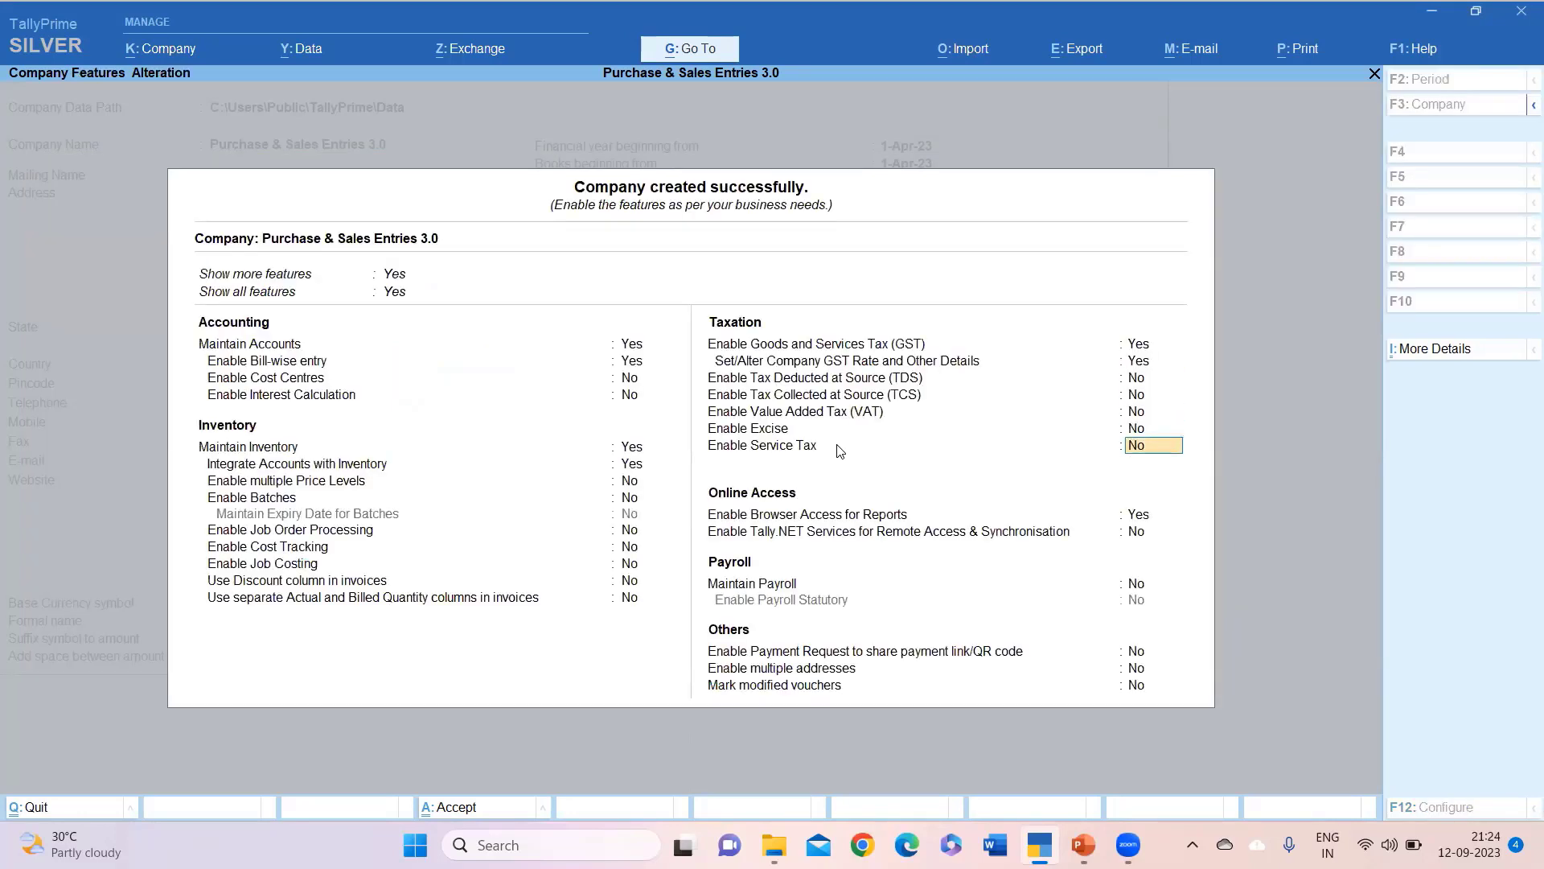
Step through the remaining features, leaving Payroll and Others at No, and accept them.
key(Return)
key(Return)
key(Return)
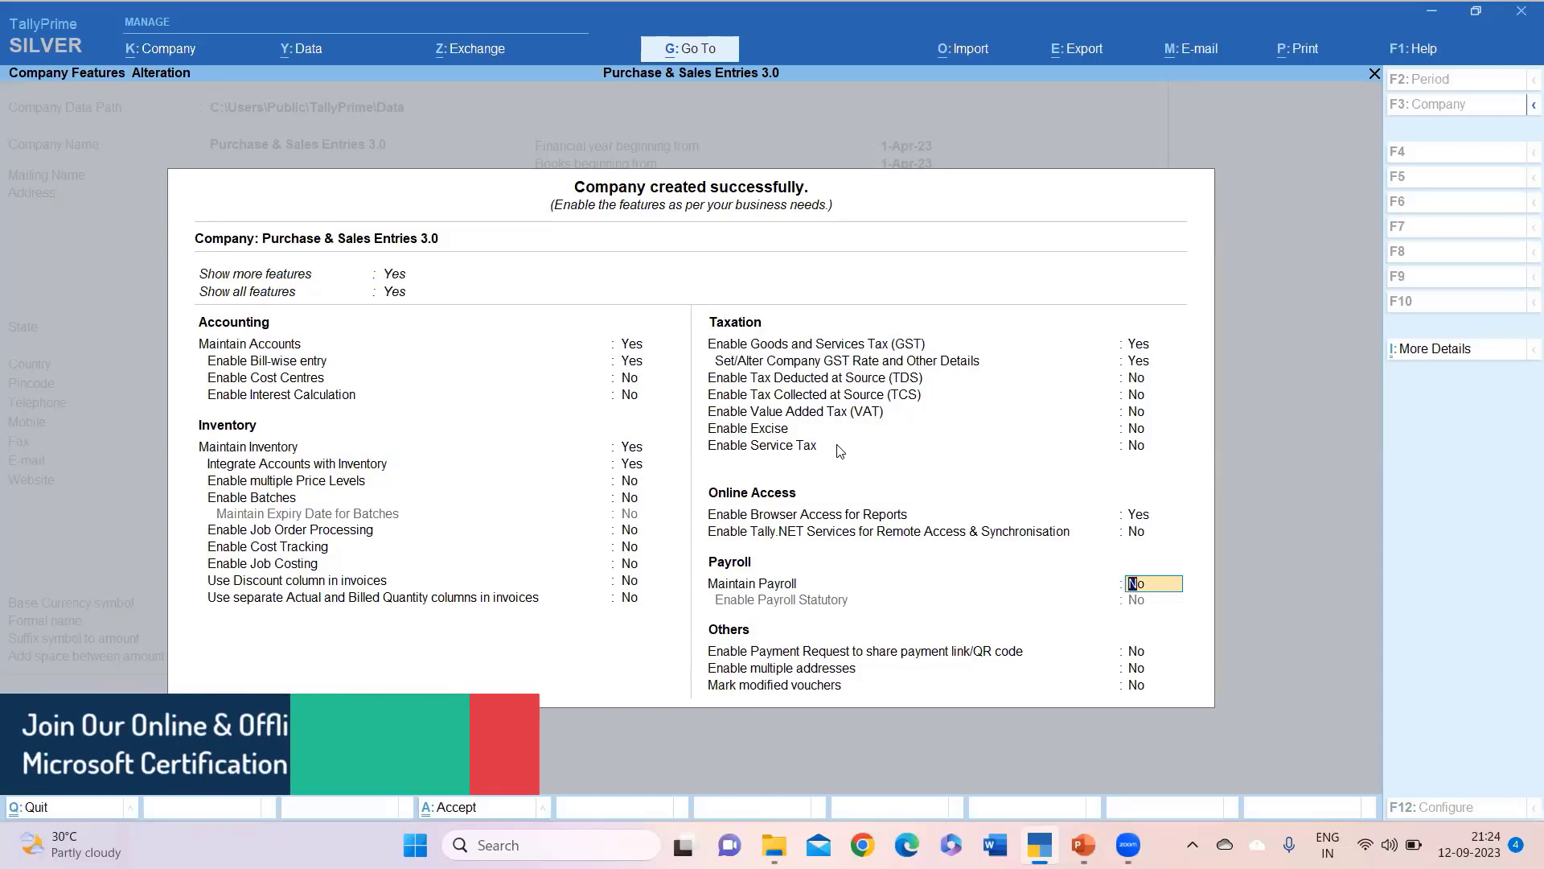
key(Return)
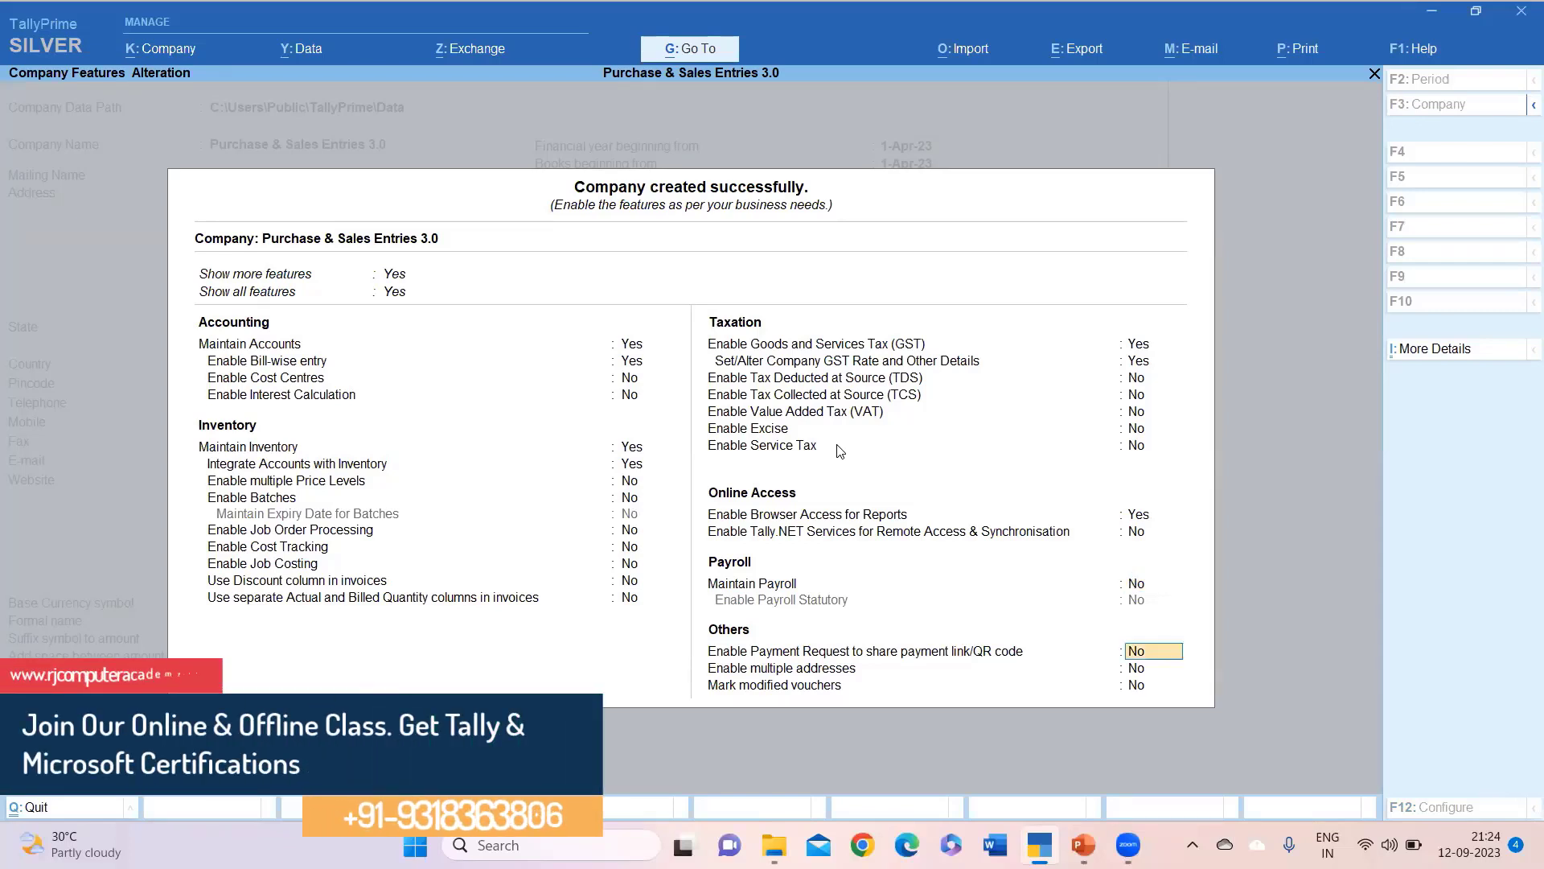
key(Return)
key(Return)
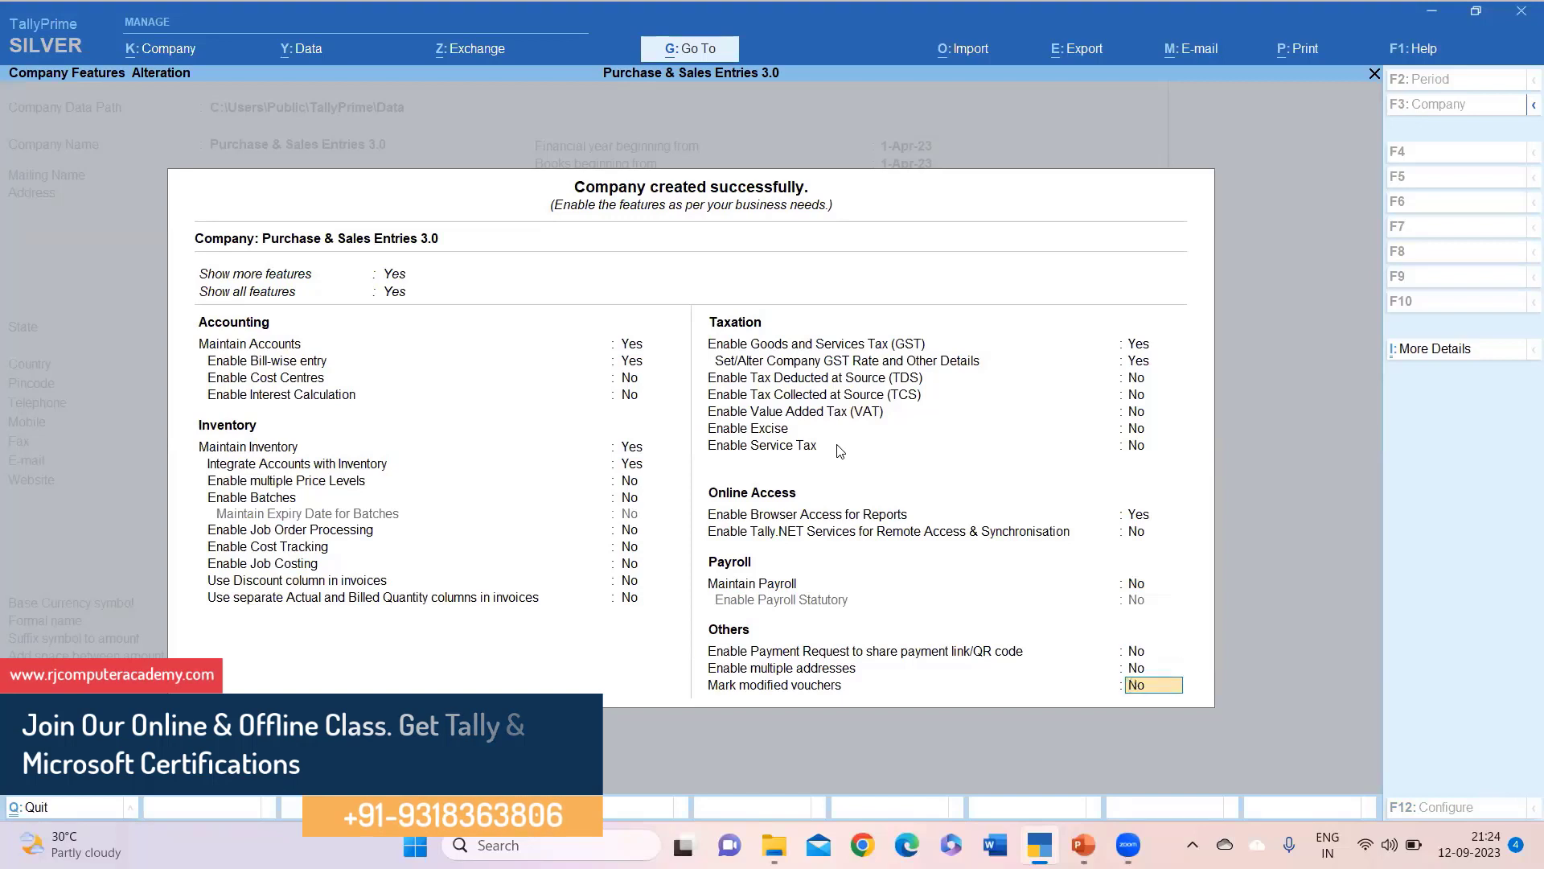
key(Return)
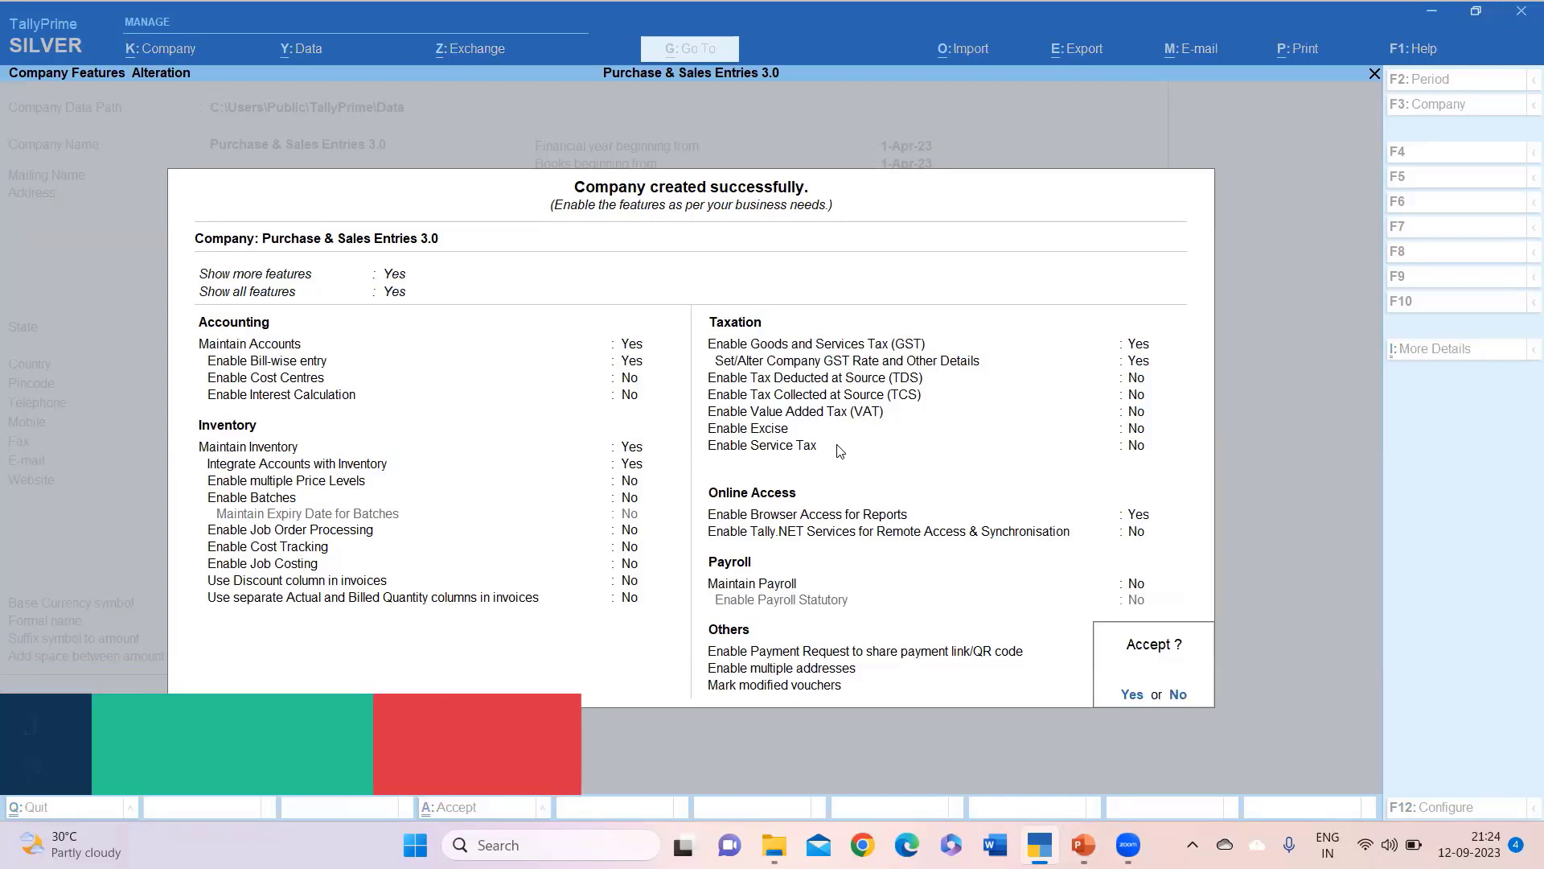
key(Return)
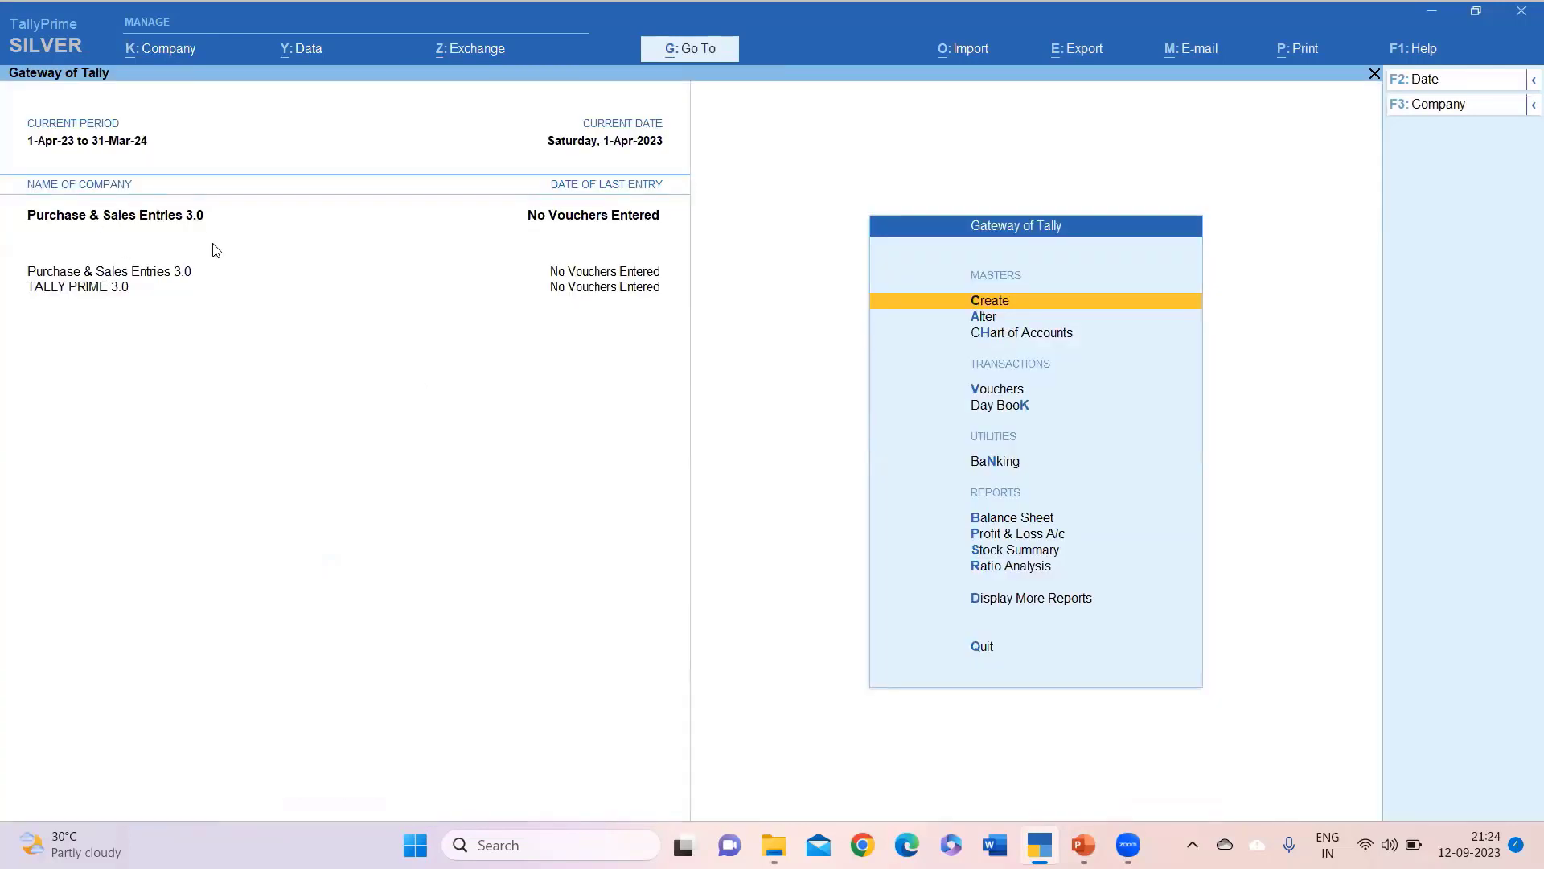
Shut the TALLY PRIME 3.0 company.
key(alt+F3)
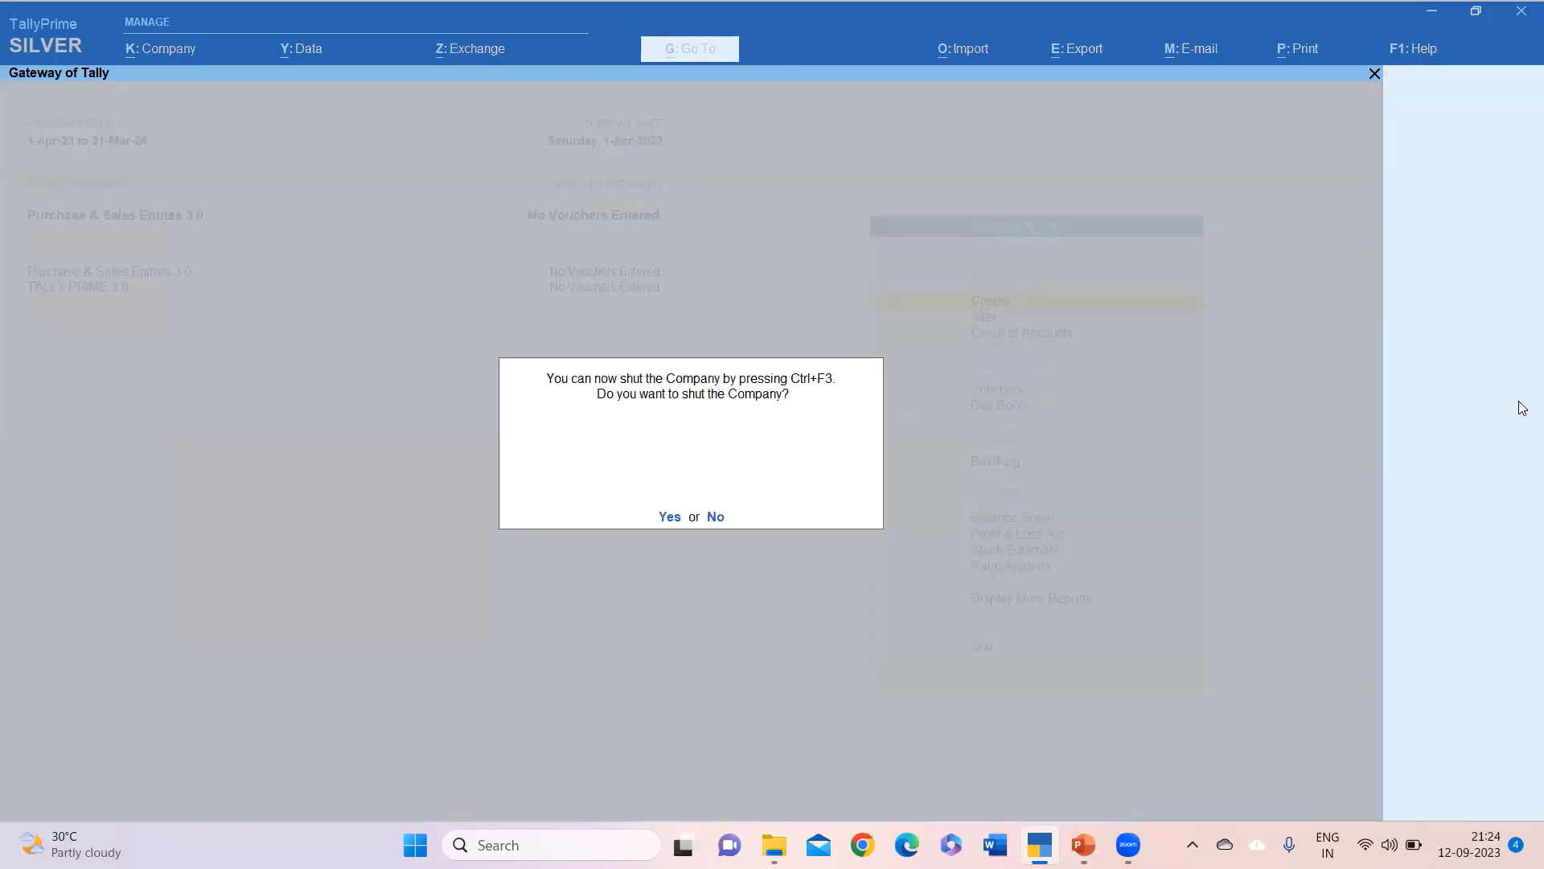
key(Return)
key(Down)
key(Return)
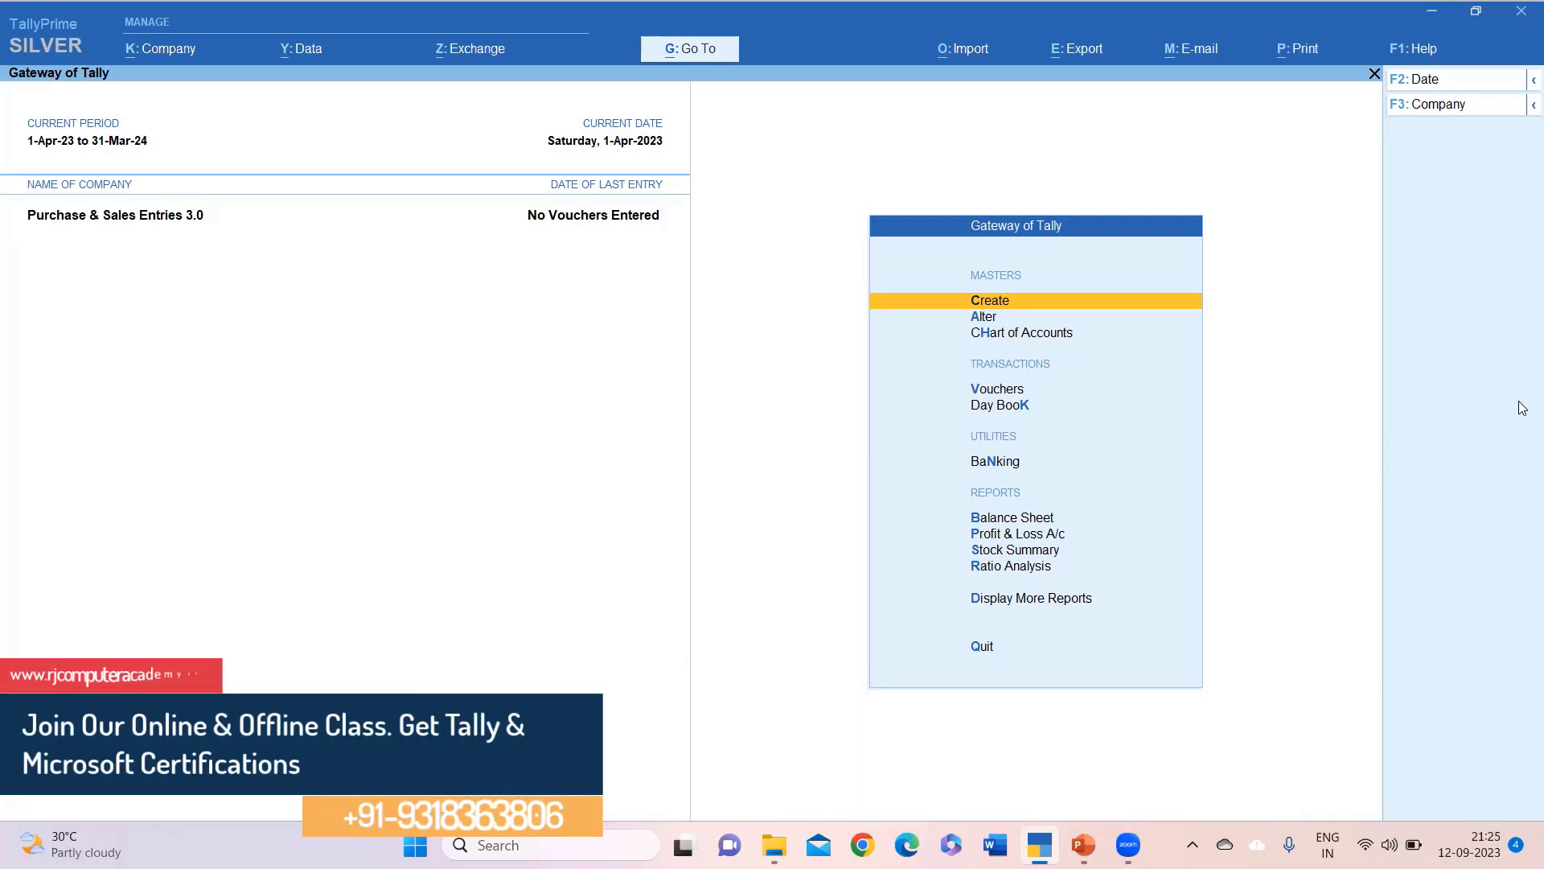
Open voucher entry from the Gateway of Tally for Purchase & Sales Entries 3.0.
key(Down)
key(Down)
key(Down)
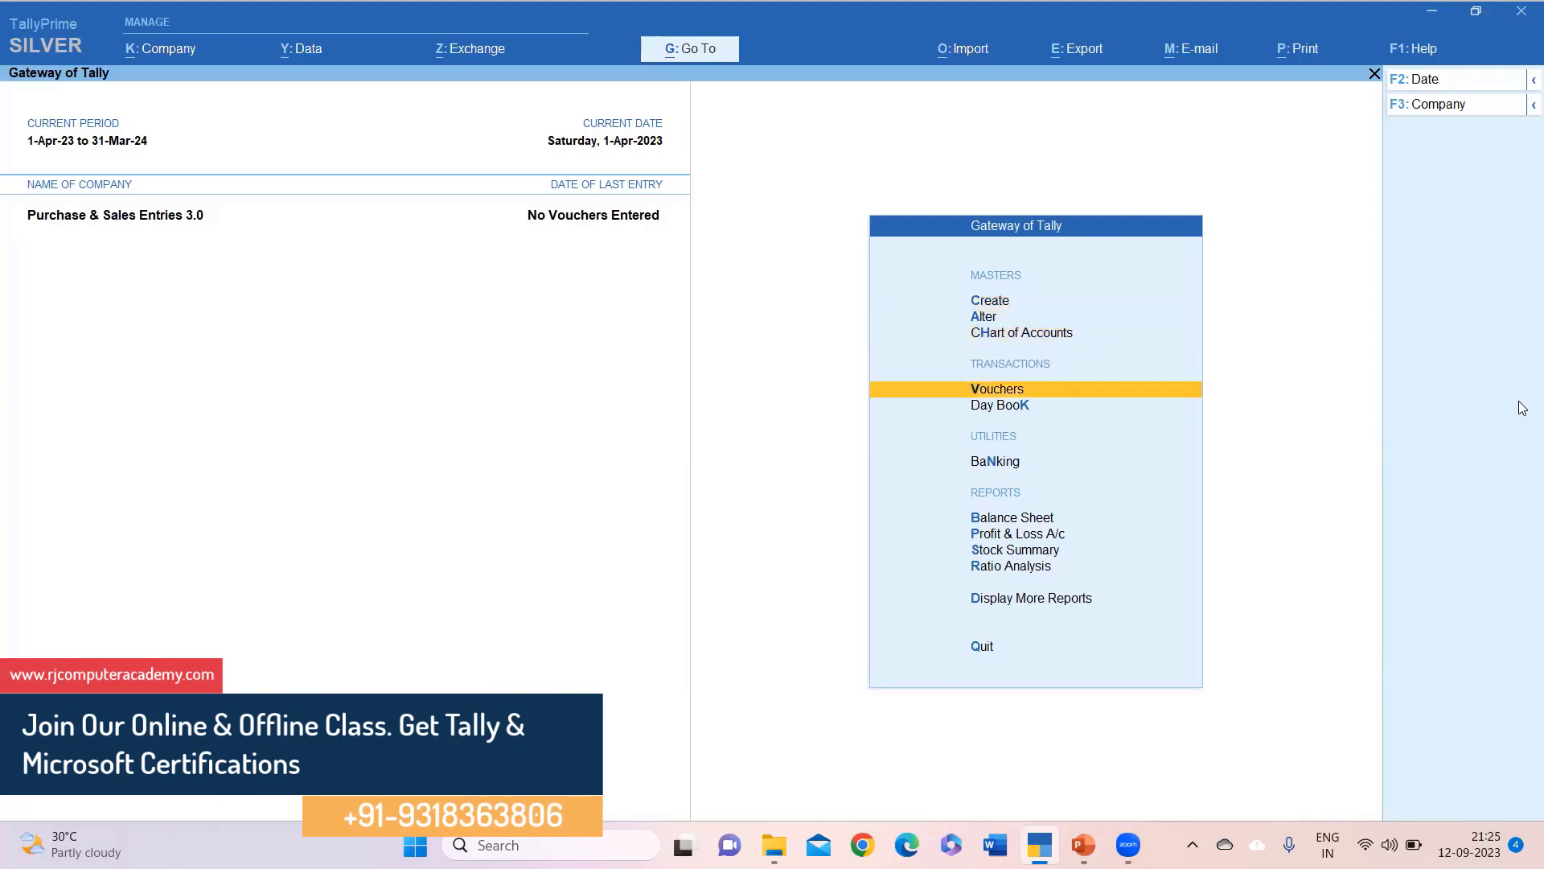
key(Down)
key(Up)
key(Return)
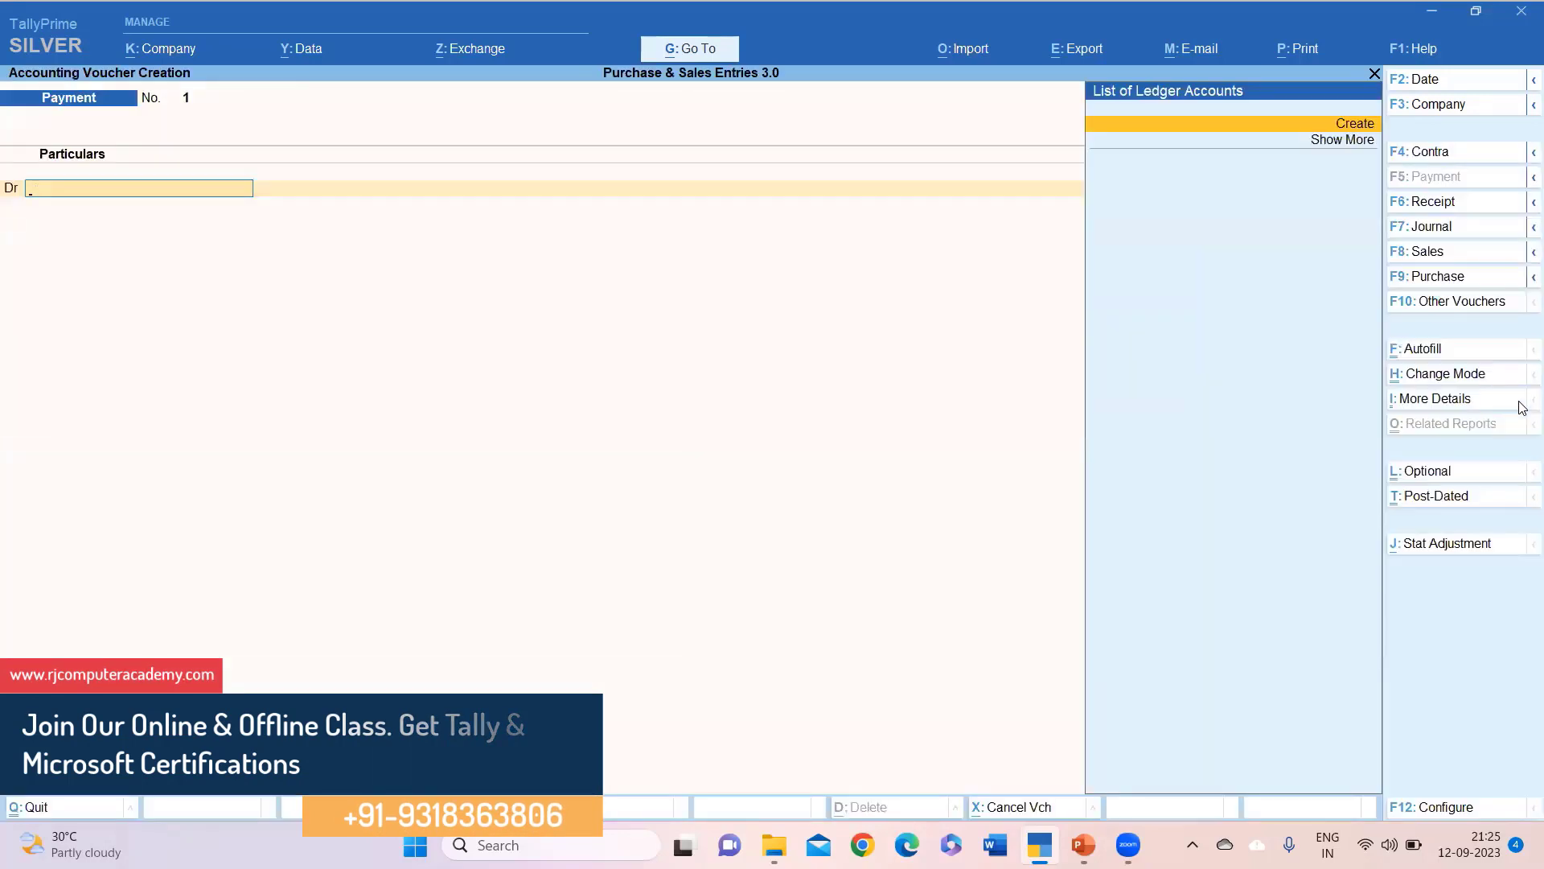
Switch to an Item Invoice Purchase voucher with supplier invoice 101, then create a party ledger.
click(1419, 278)
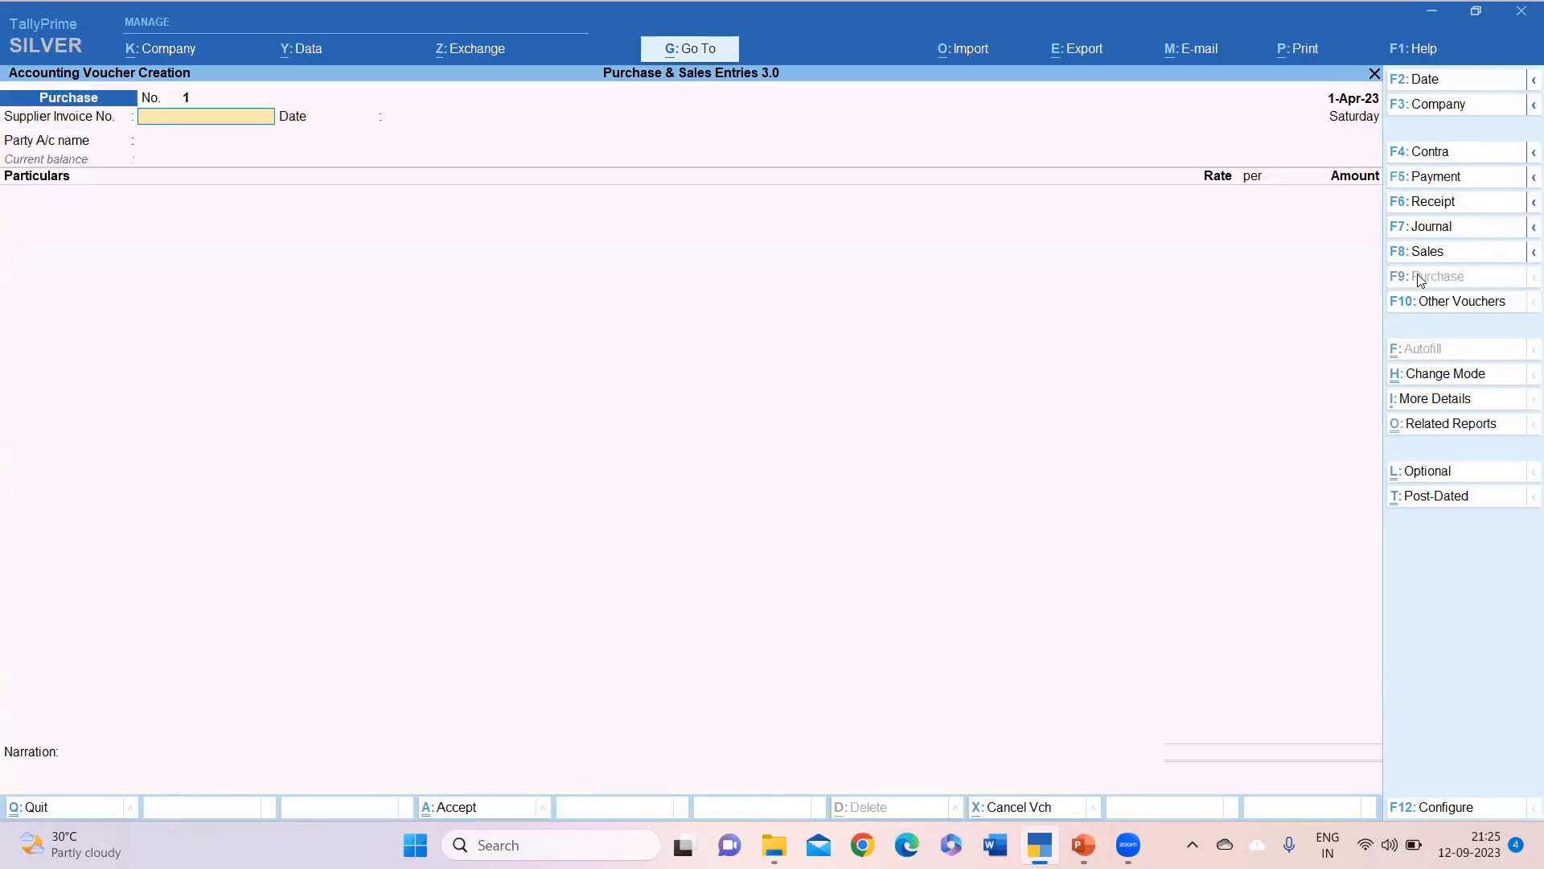
key(ctrl+h)
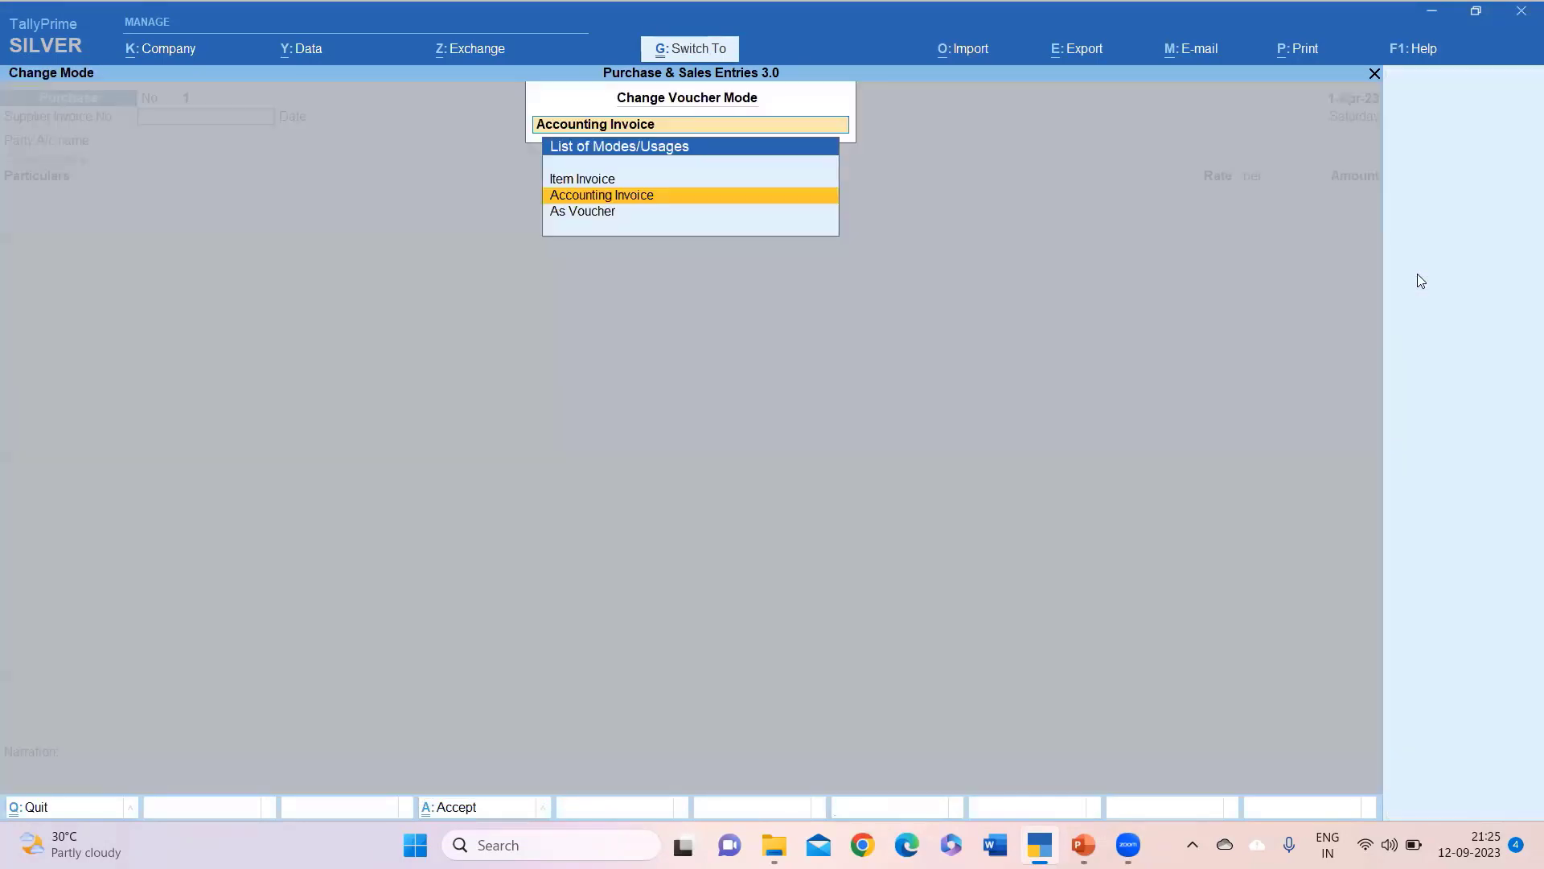
key(Up)
key(Return)
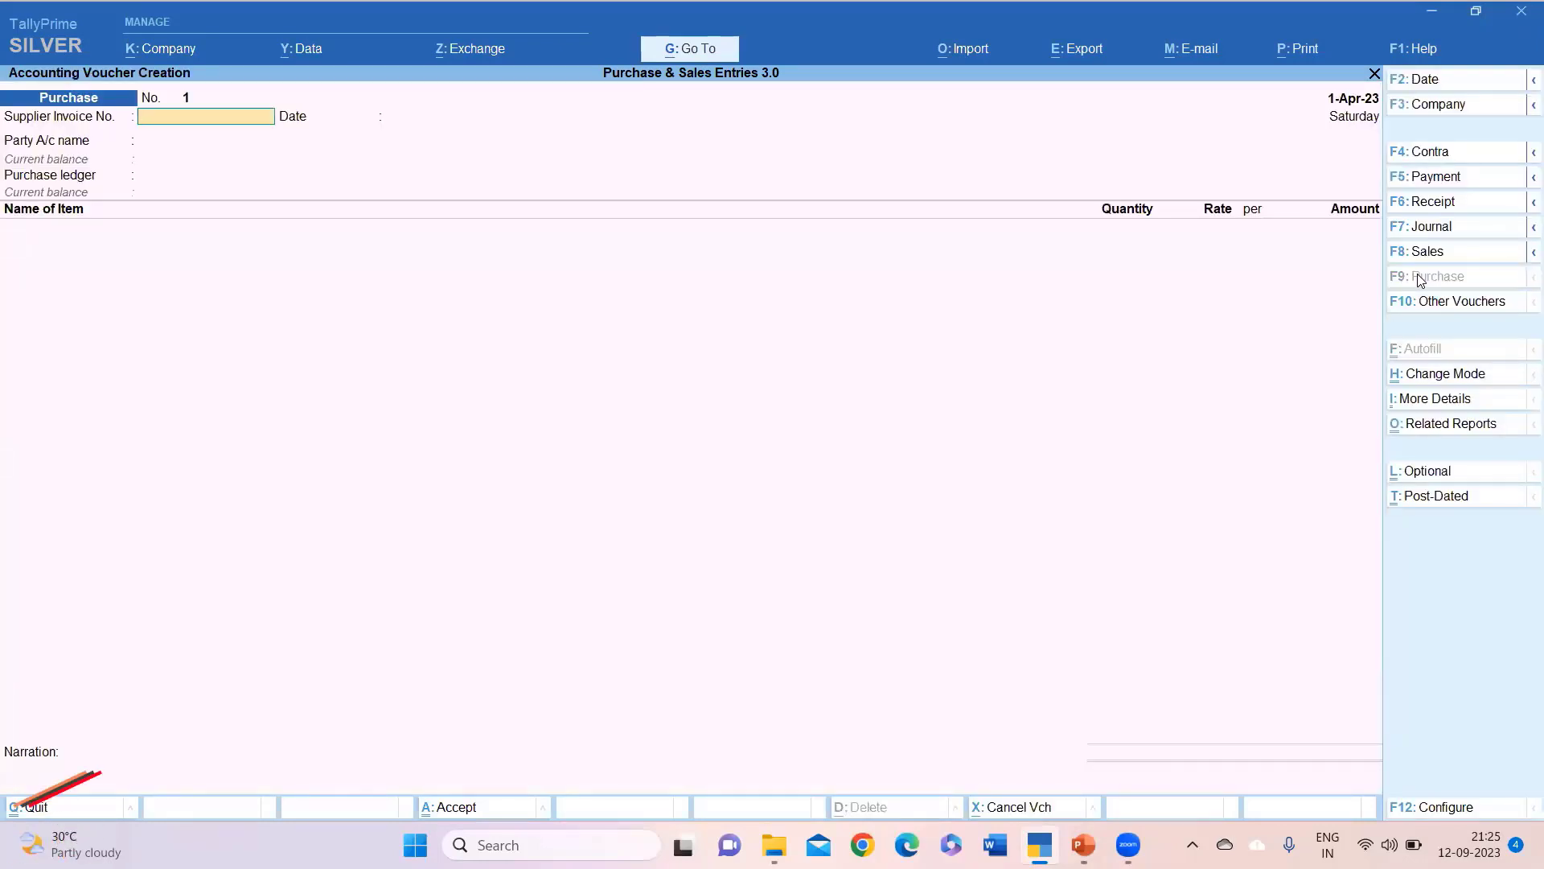
text(101)
key(Return)
key(Return)
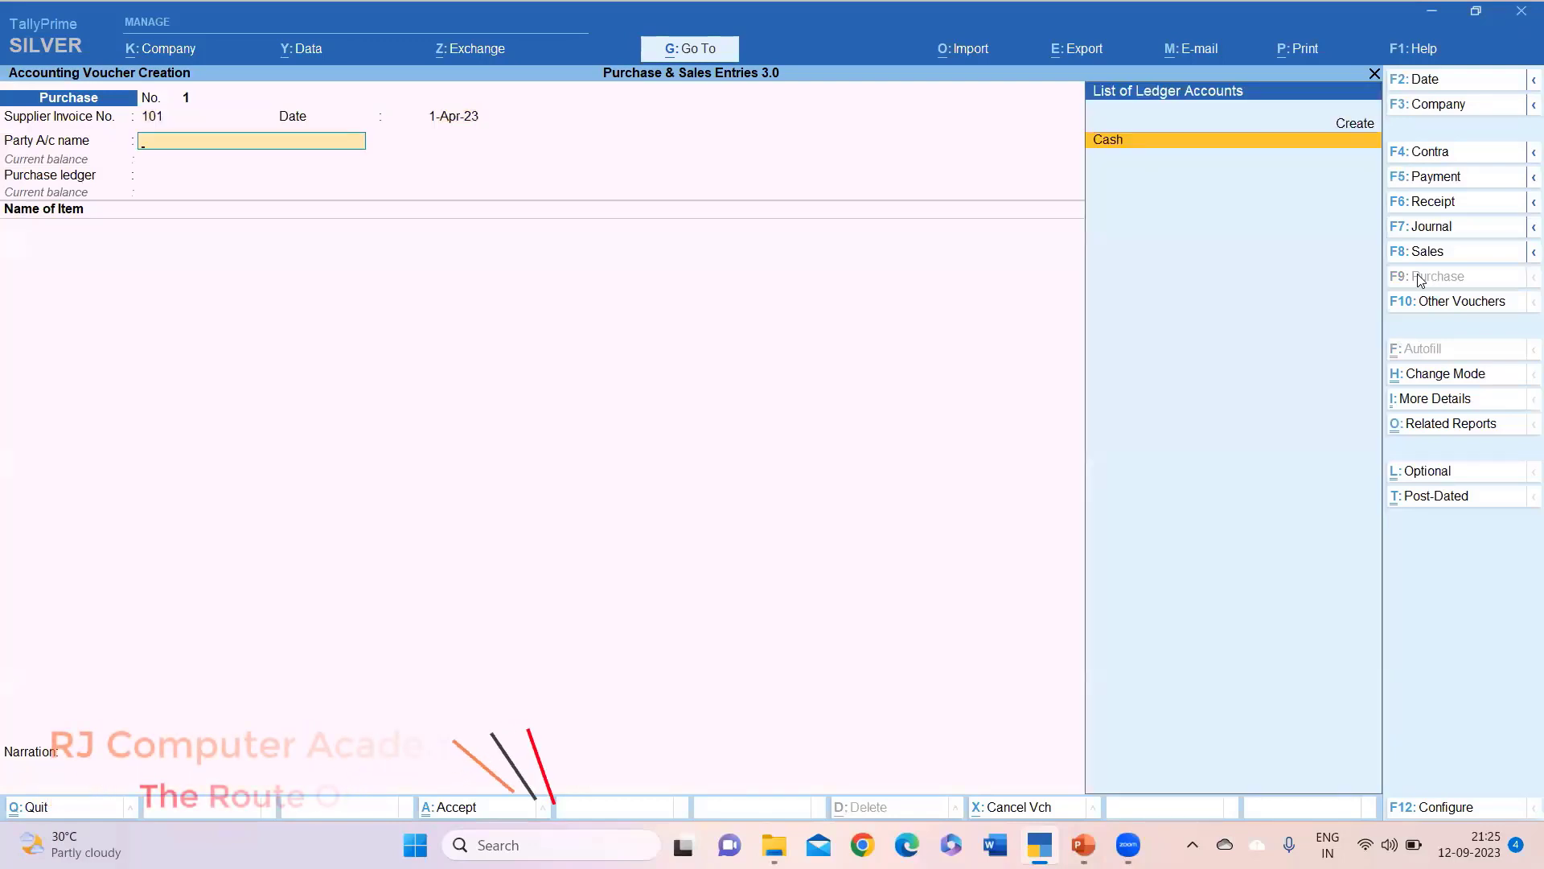
key(alt+c)
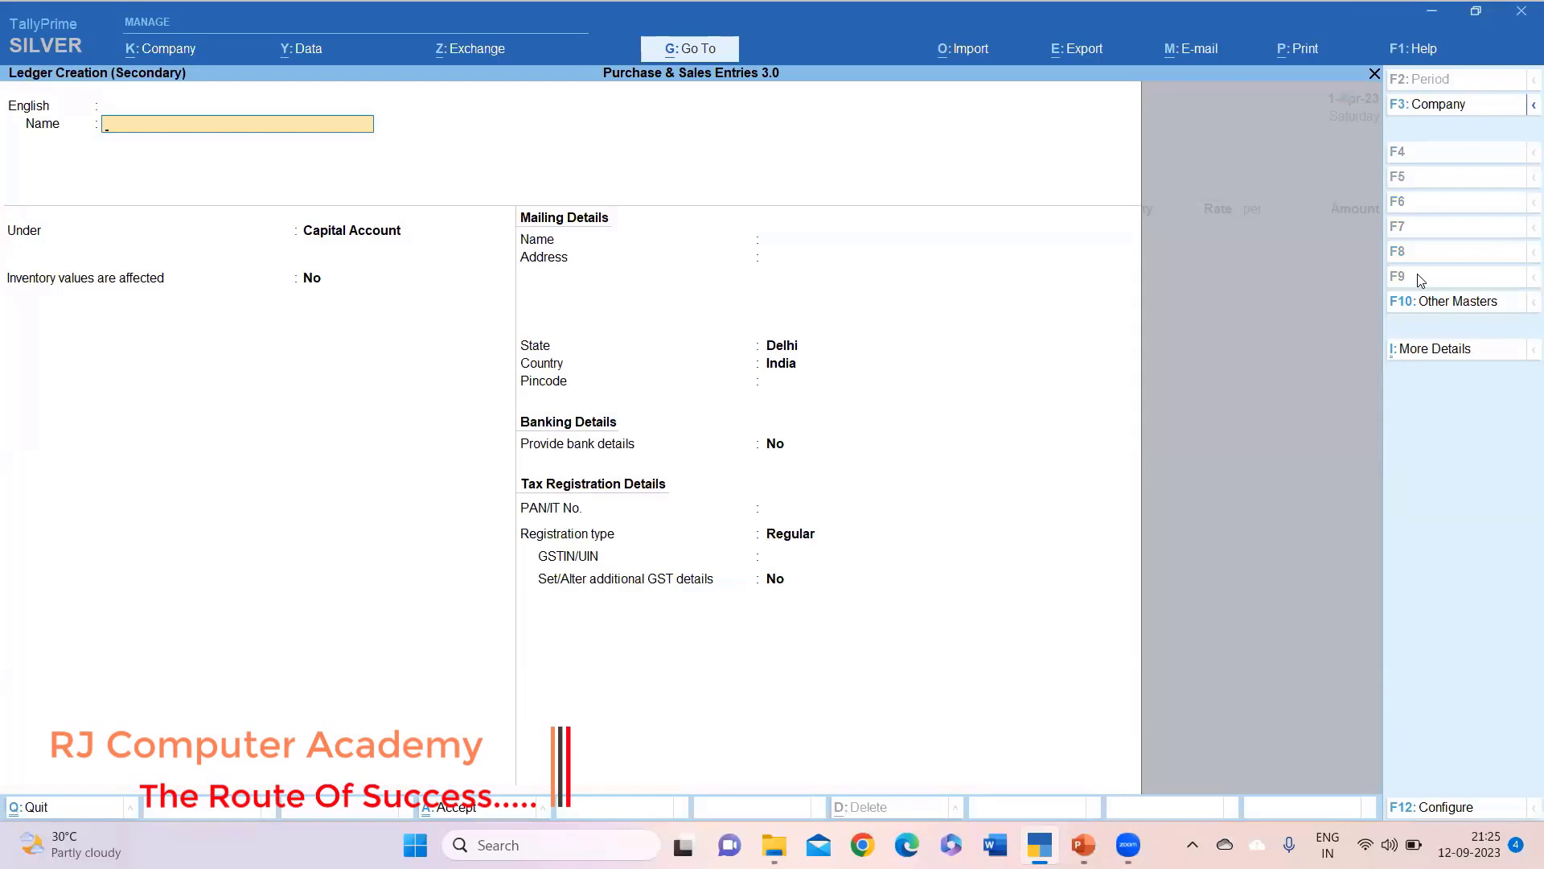
Create the ledger Sia Electronics under Sundry Creditors.
text(Sia)
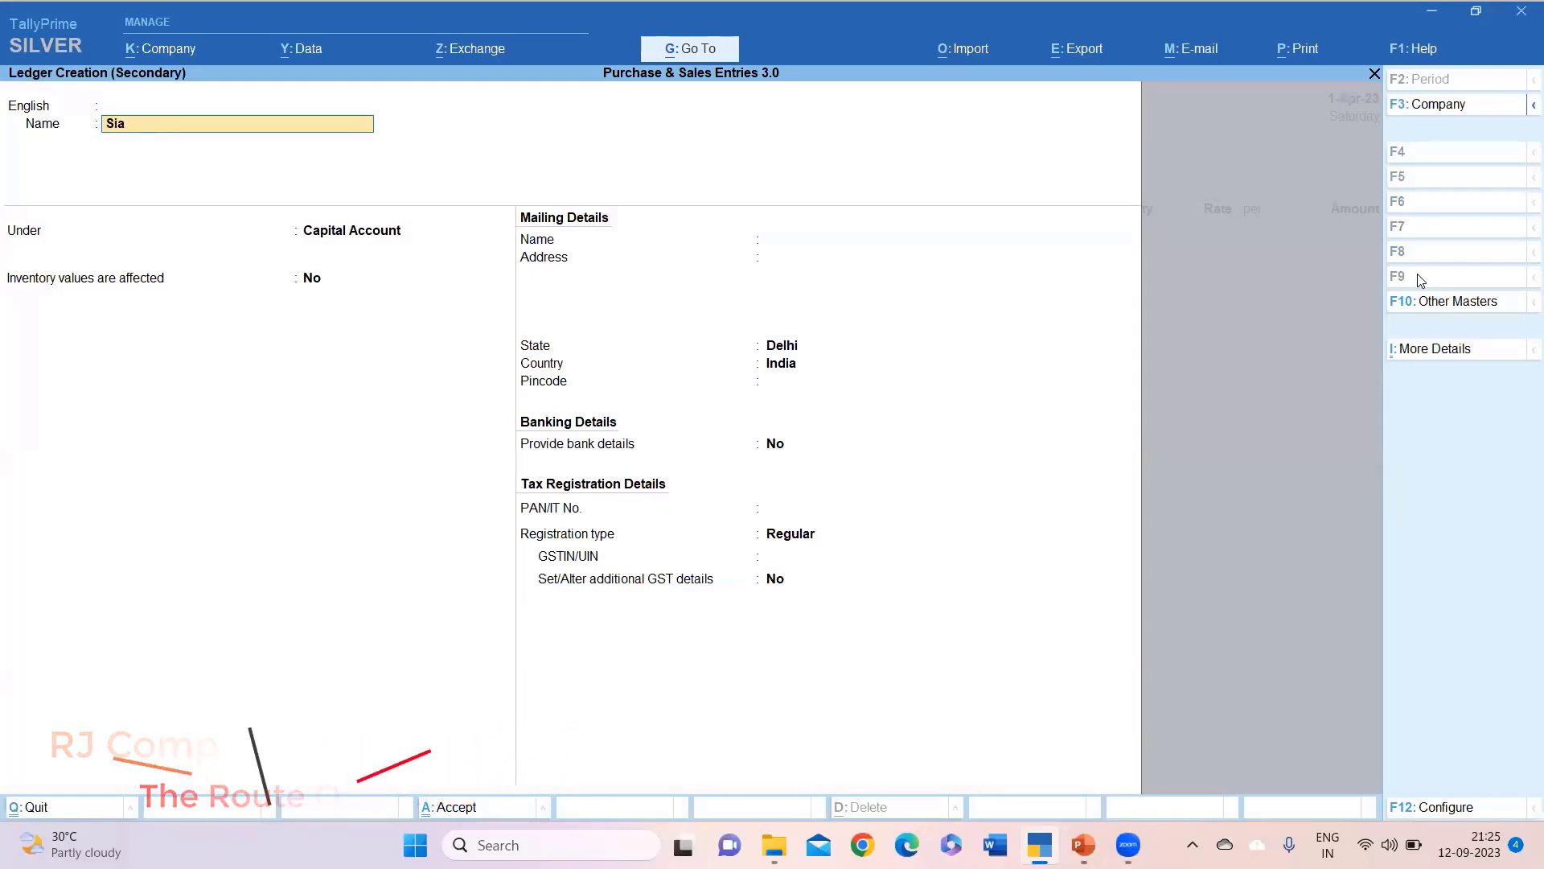
text( Electro)
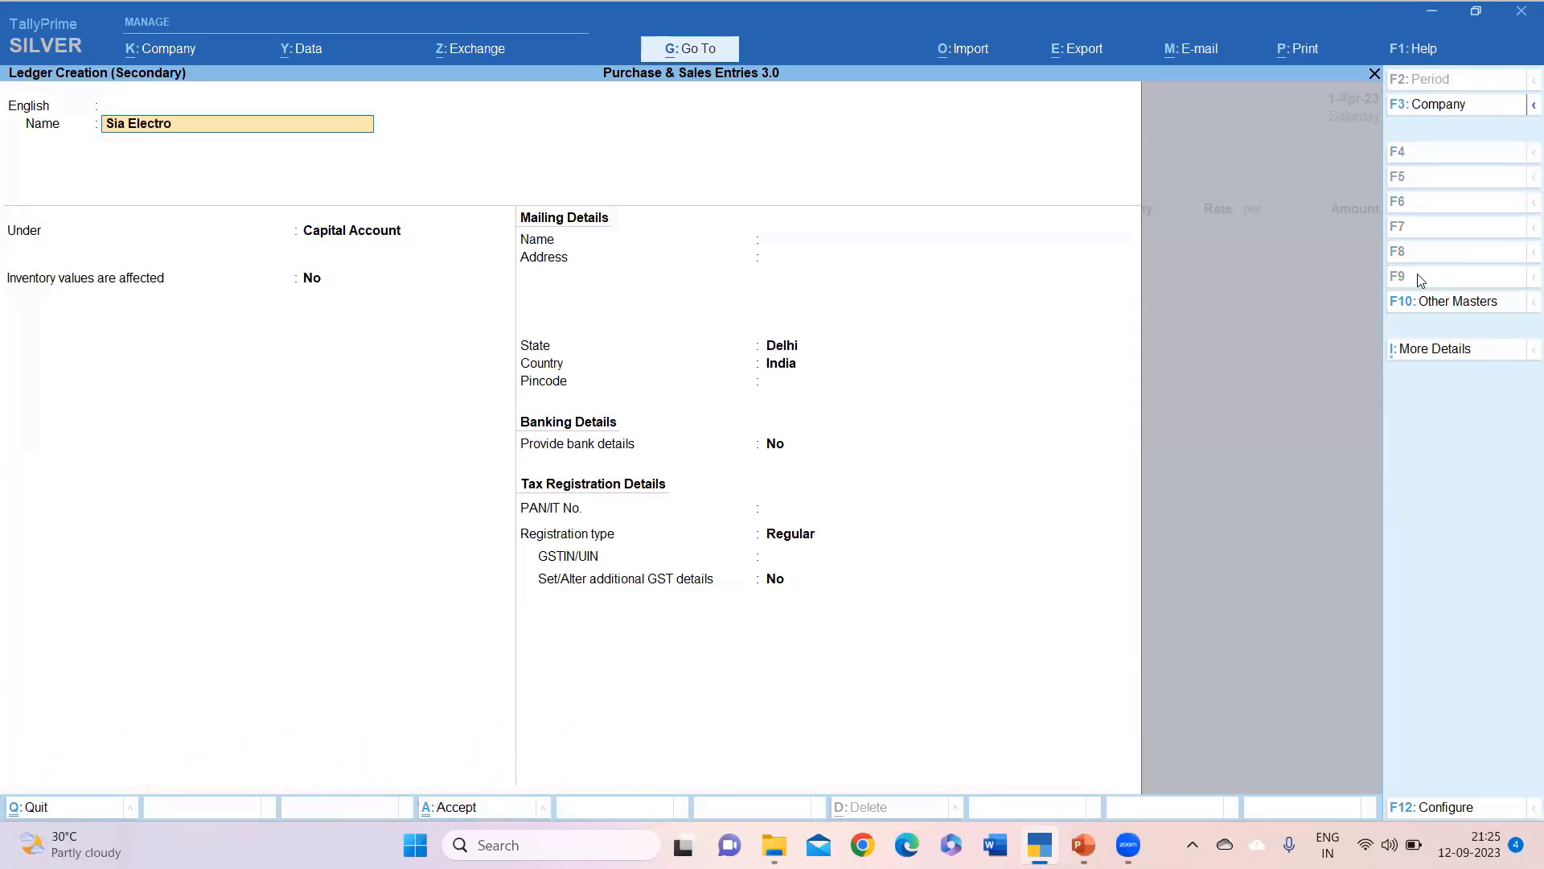
text(nics)
key(Return)
key(Return)
text(S)
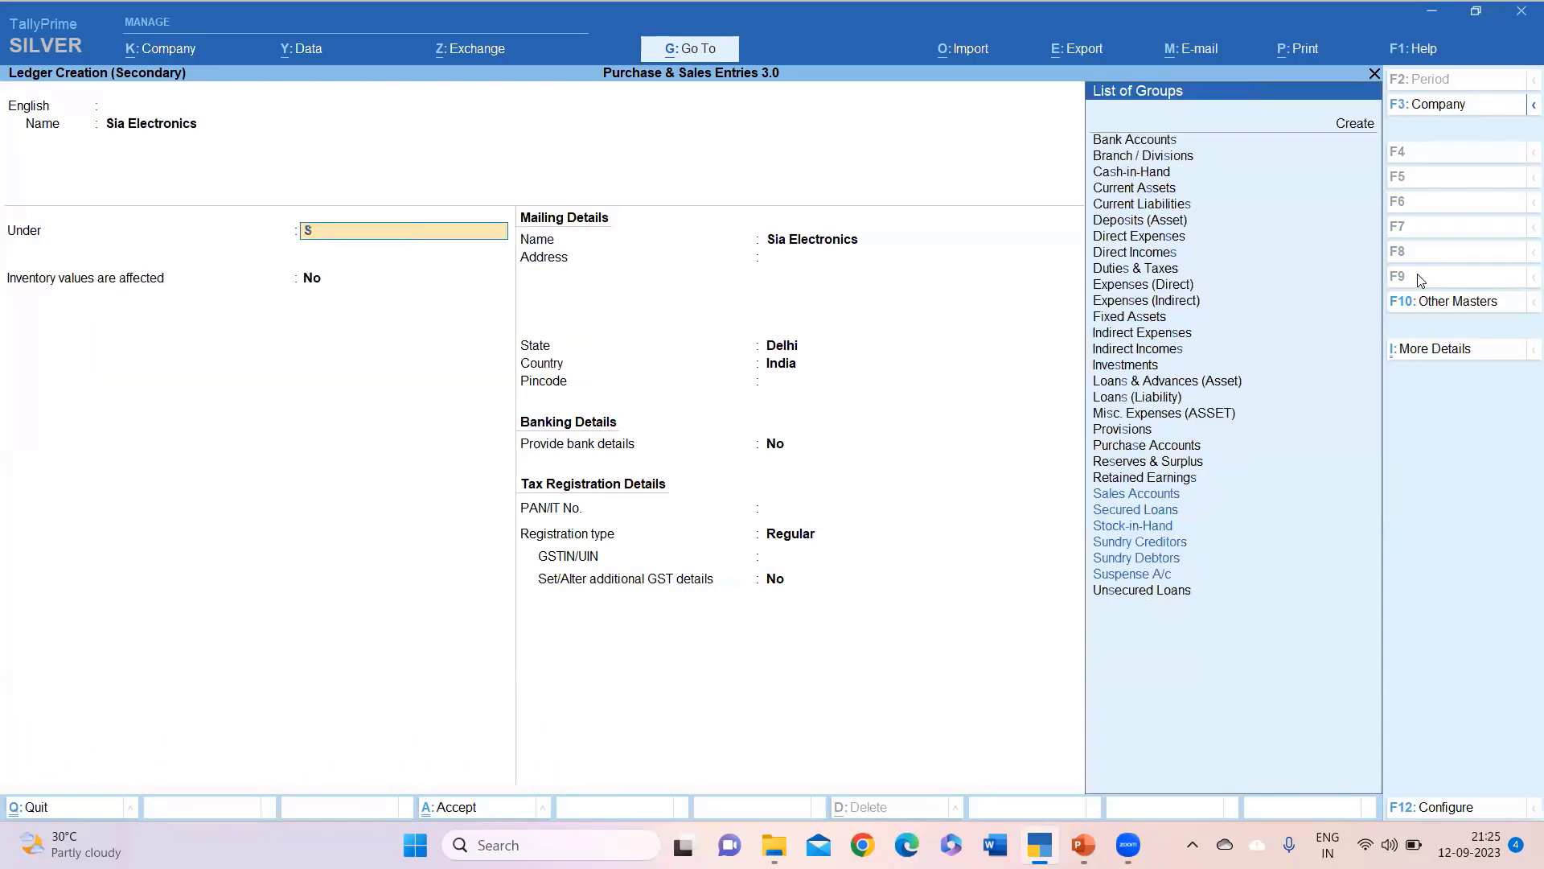
key(Down)
key(Down)
key(Return)
key(Return)
key(Return)
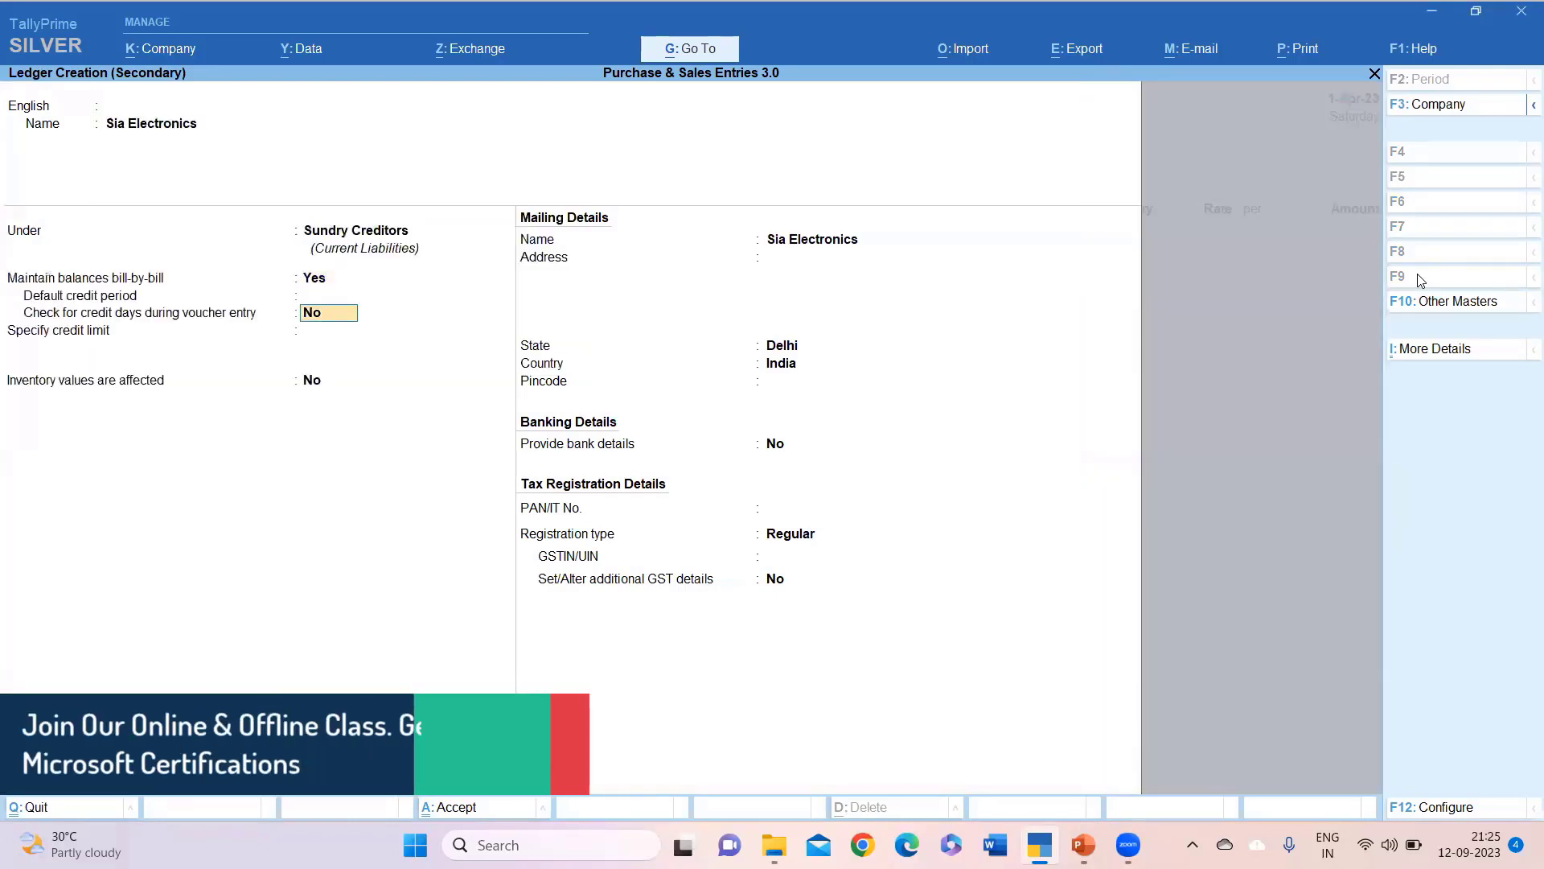
key(Return)
key(Return)
key(Return)
key(Return)
key(Return)
key(Return)
key(Return)
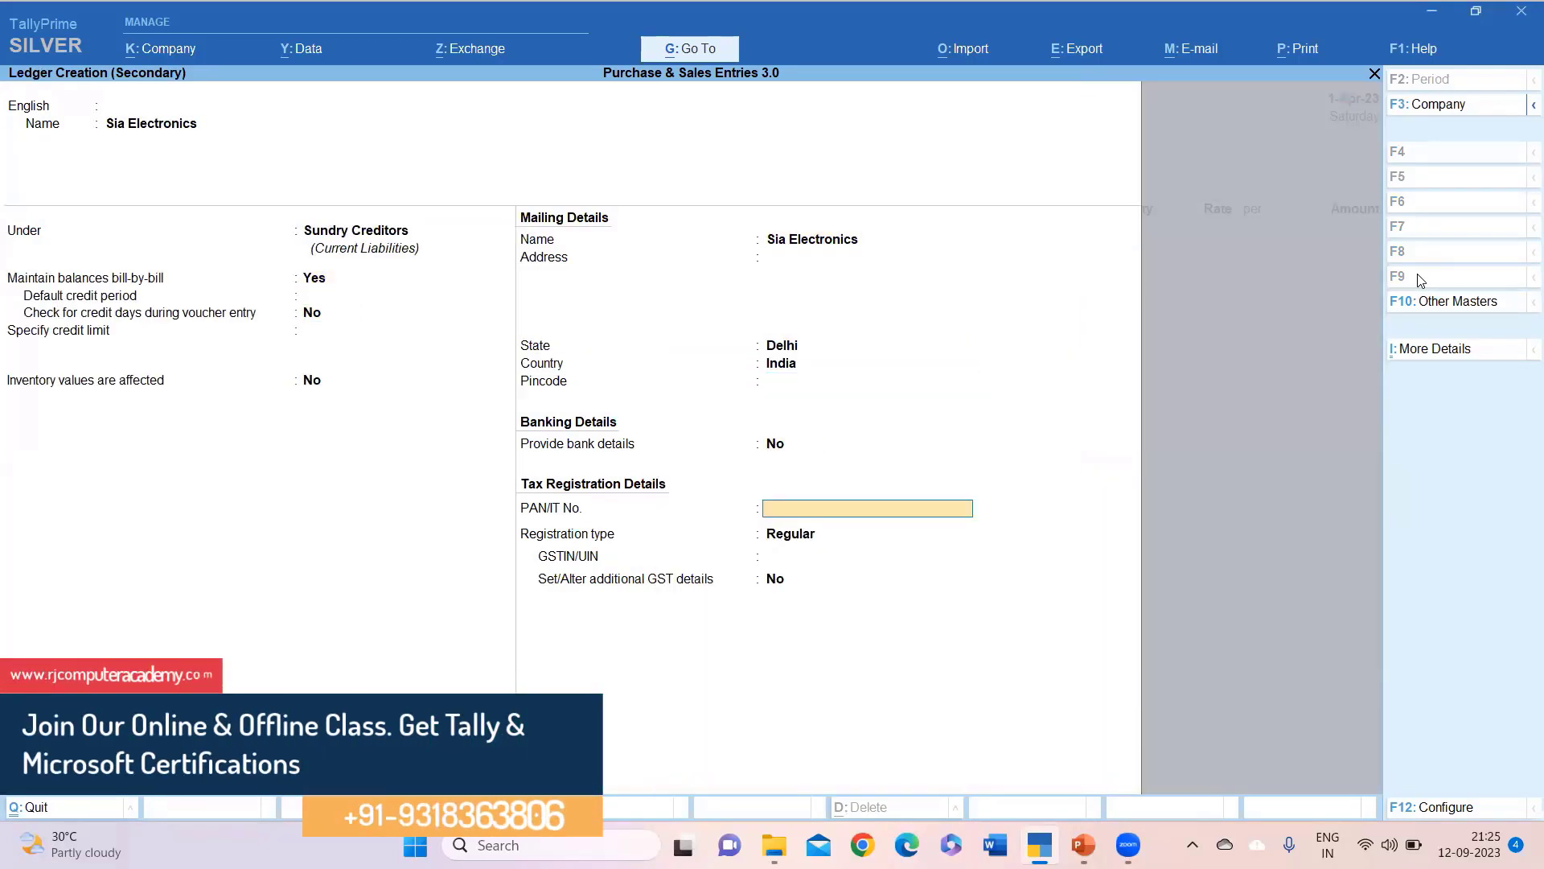
key(Return)
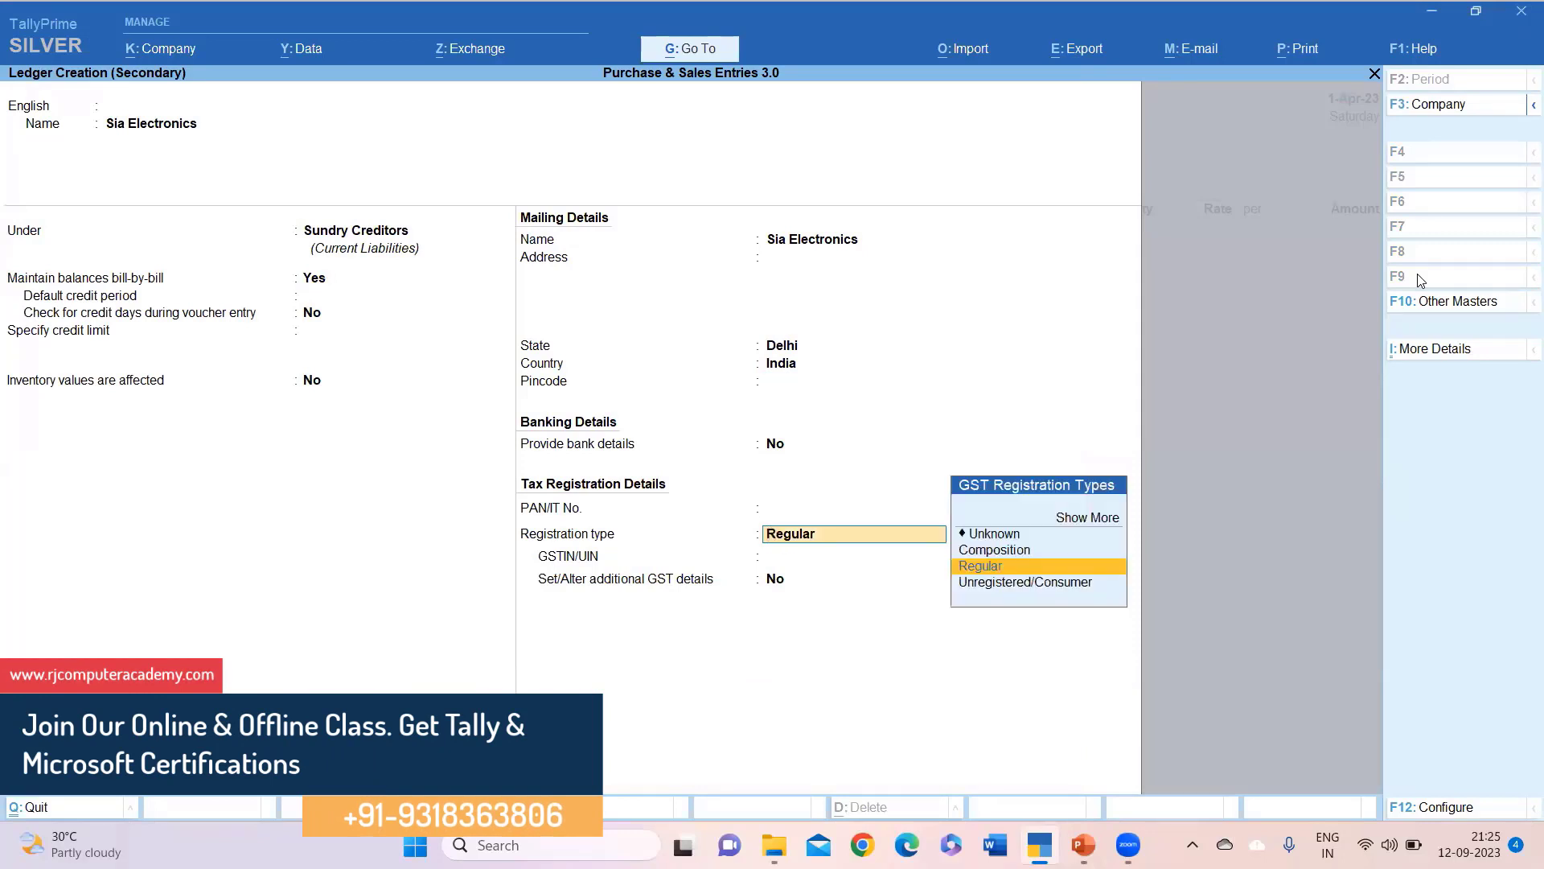
Give it Regular GST registration with its GSTIN, save it, and accept the party details.
key(Return)
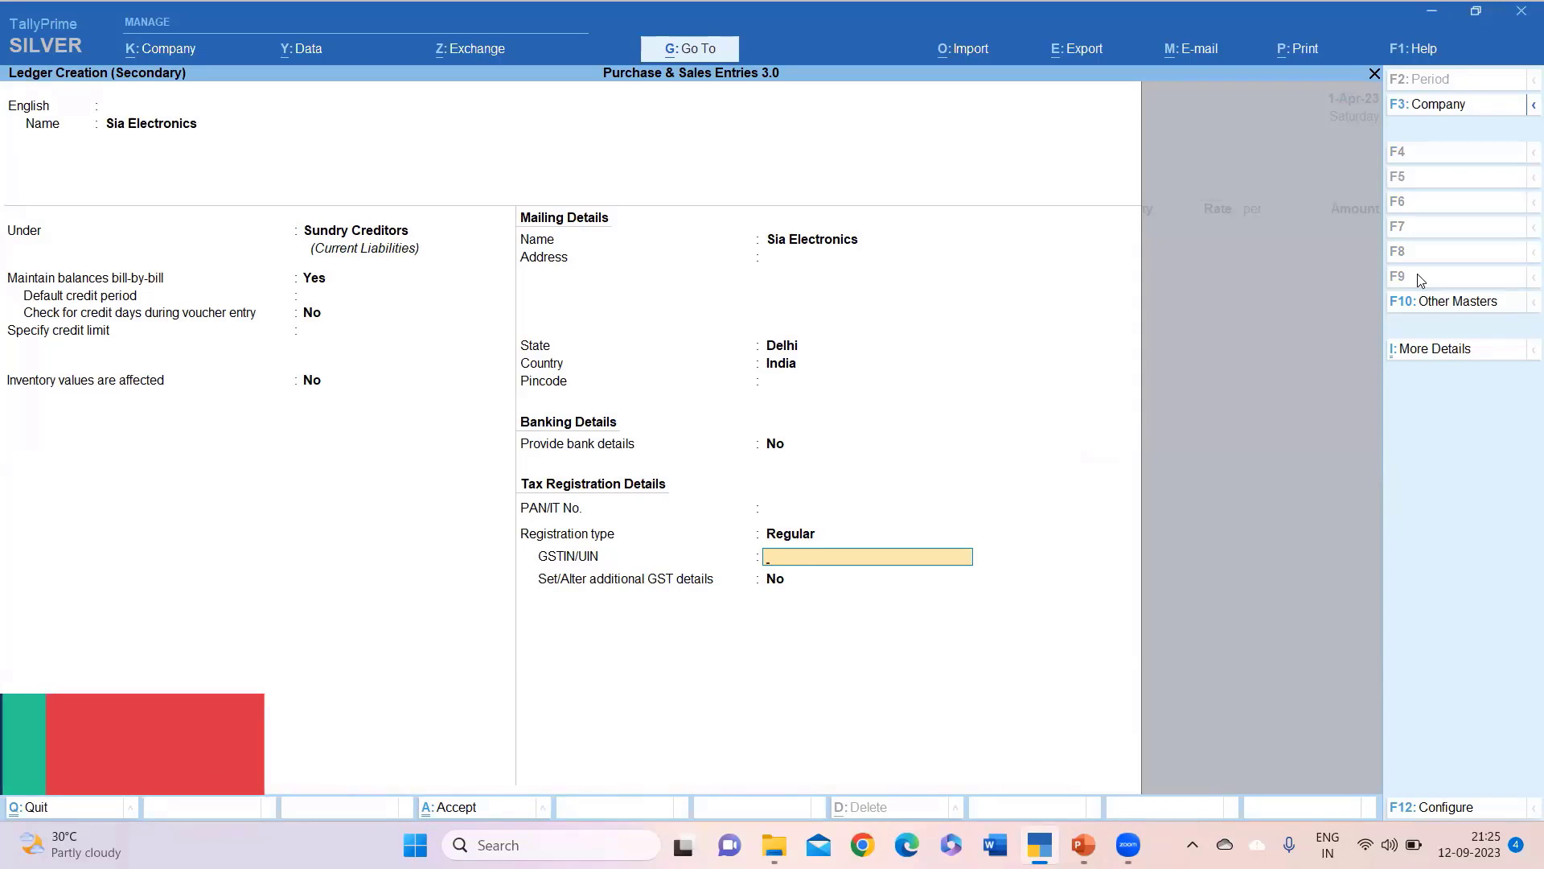
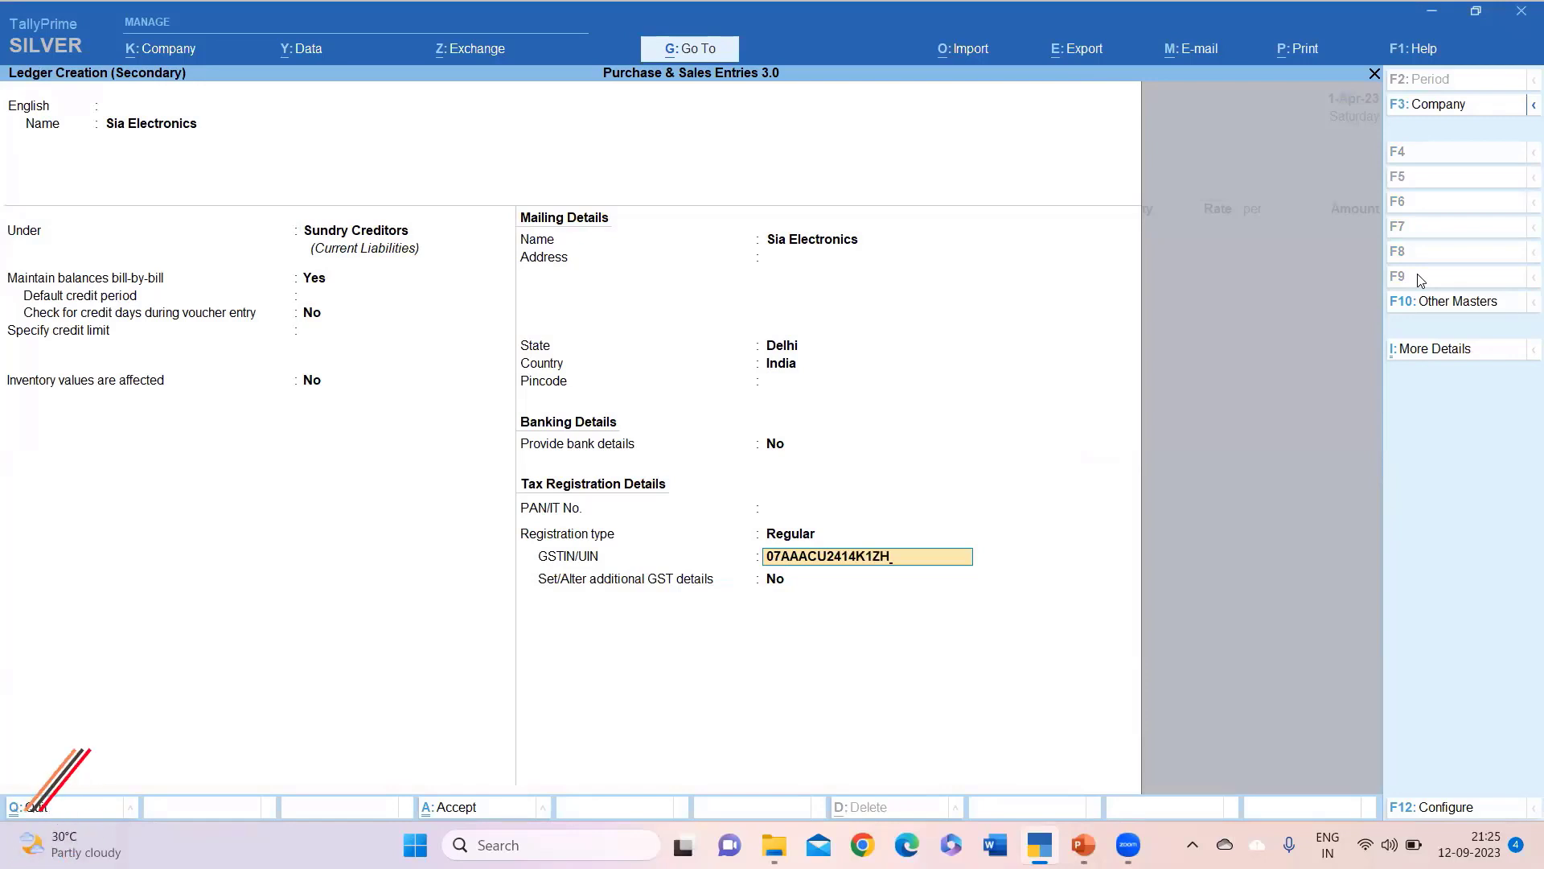
key(Return)
key(Return)
key(Return)
key(Return)
key(Return)
key(Return)
key(Return)
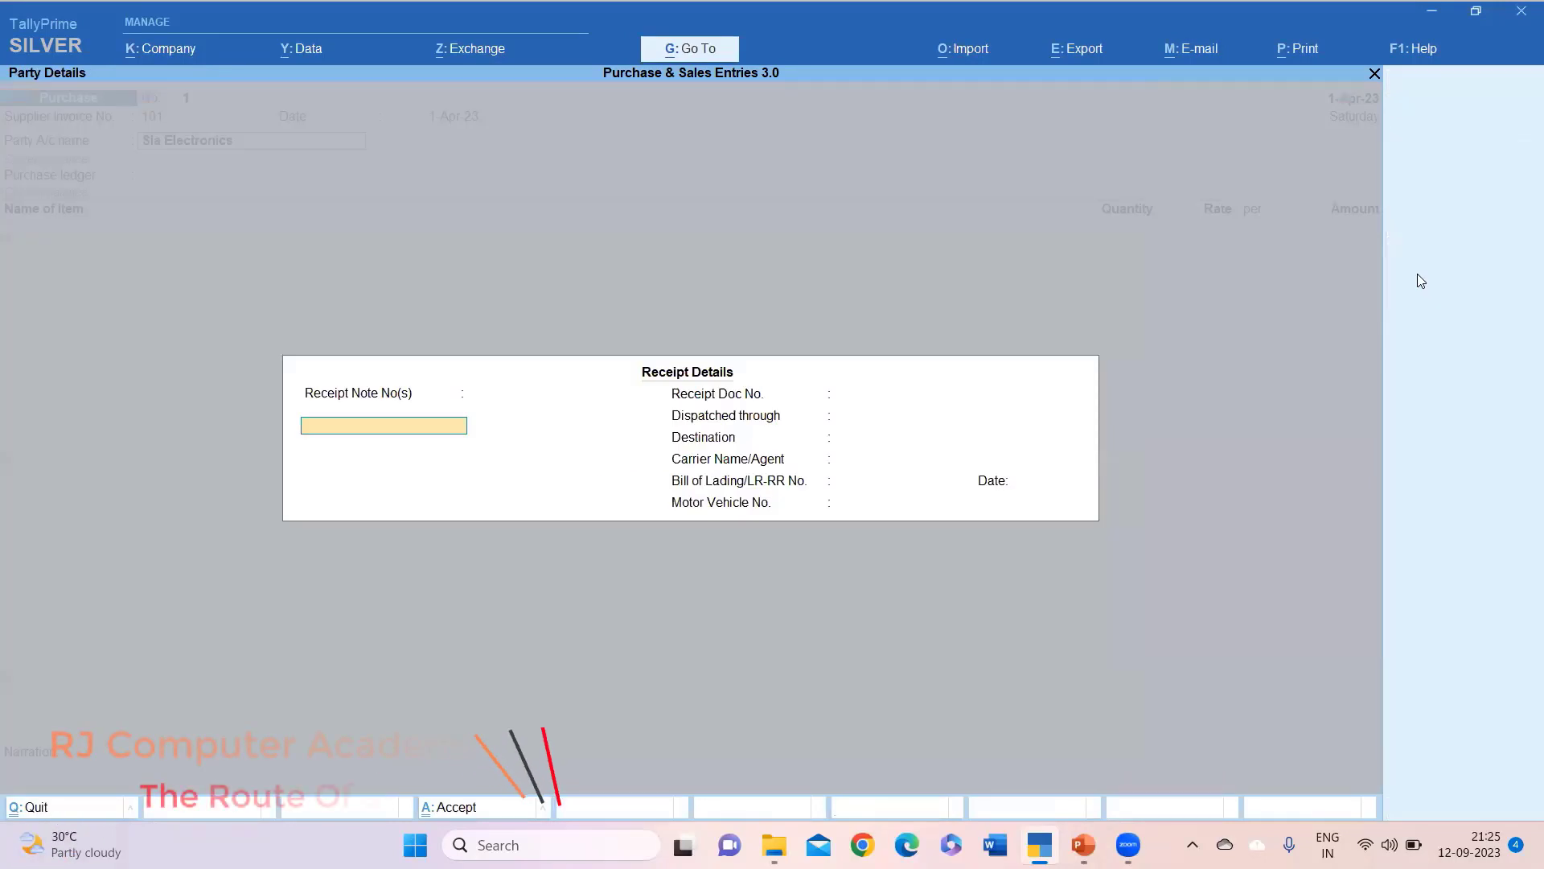
key(Return)
key(Return)
key(Return)
key(Return)
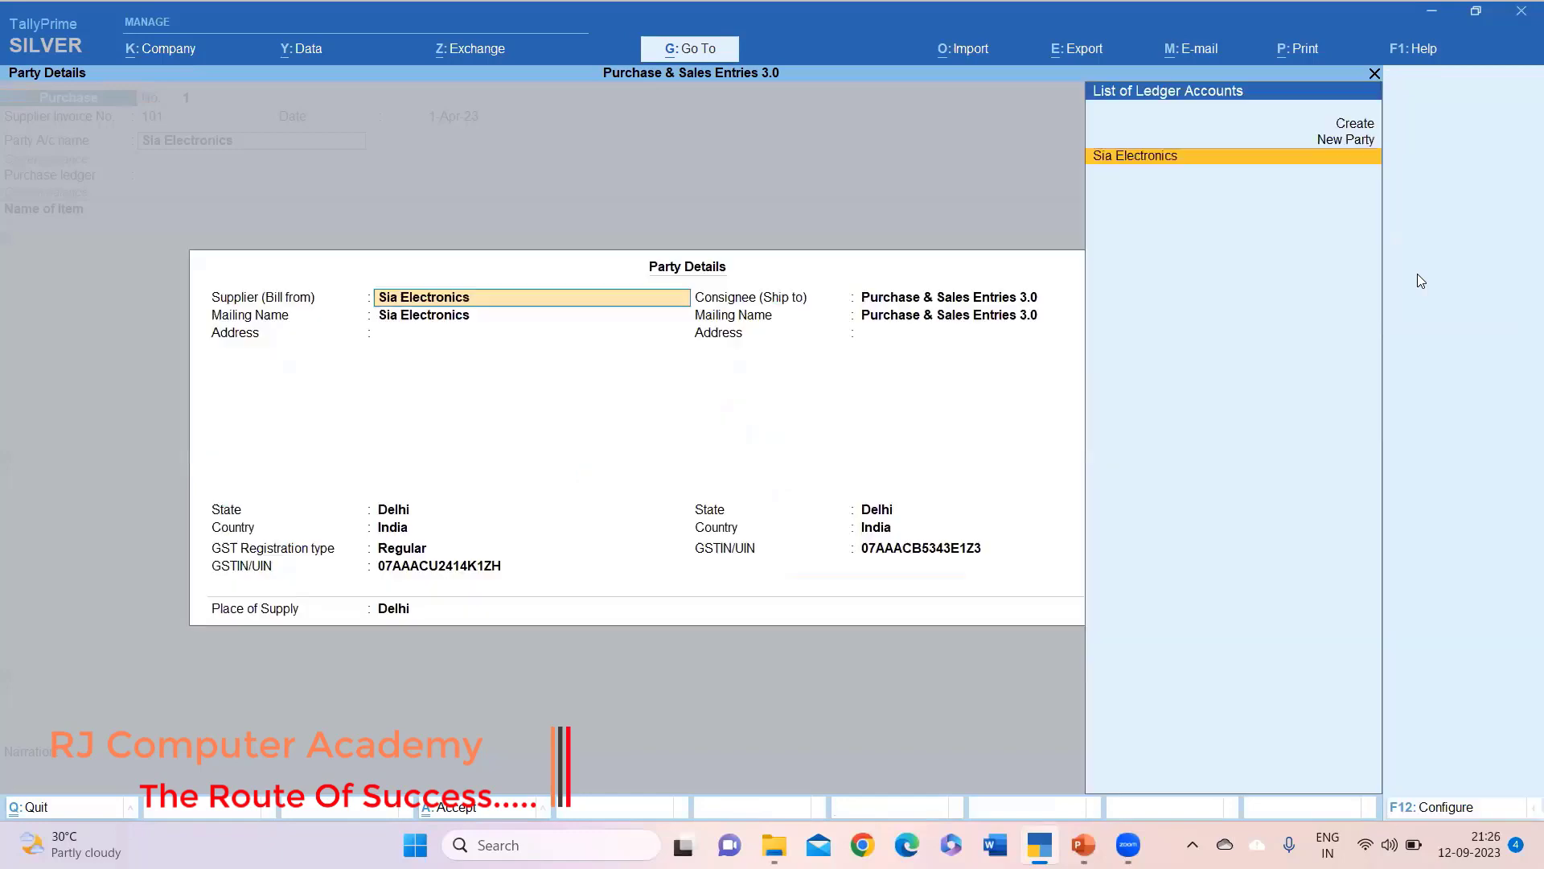
key(ctrl+a)
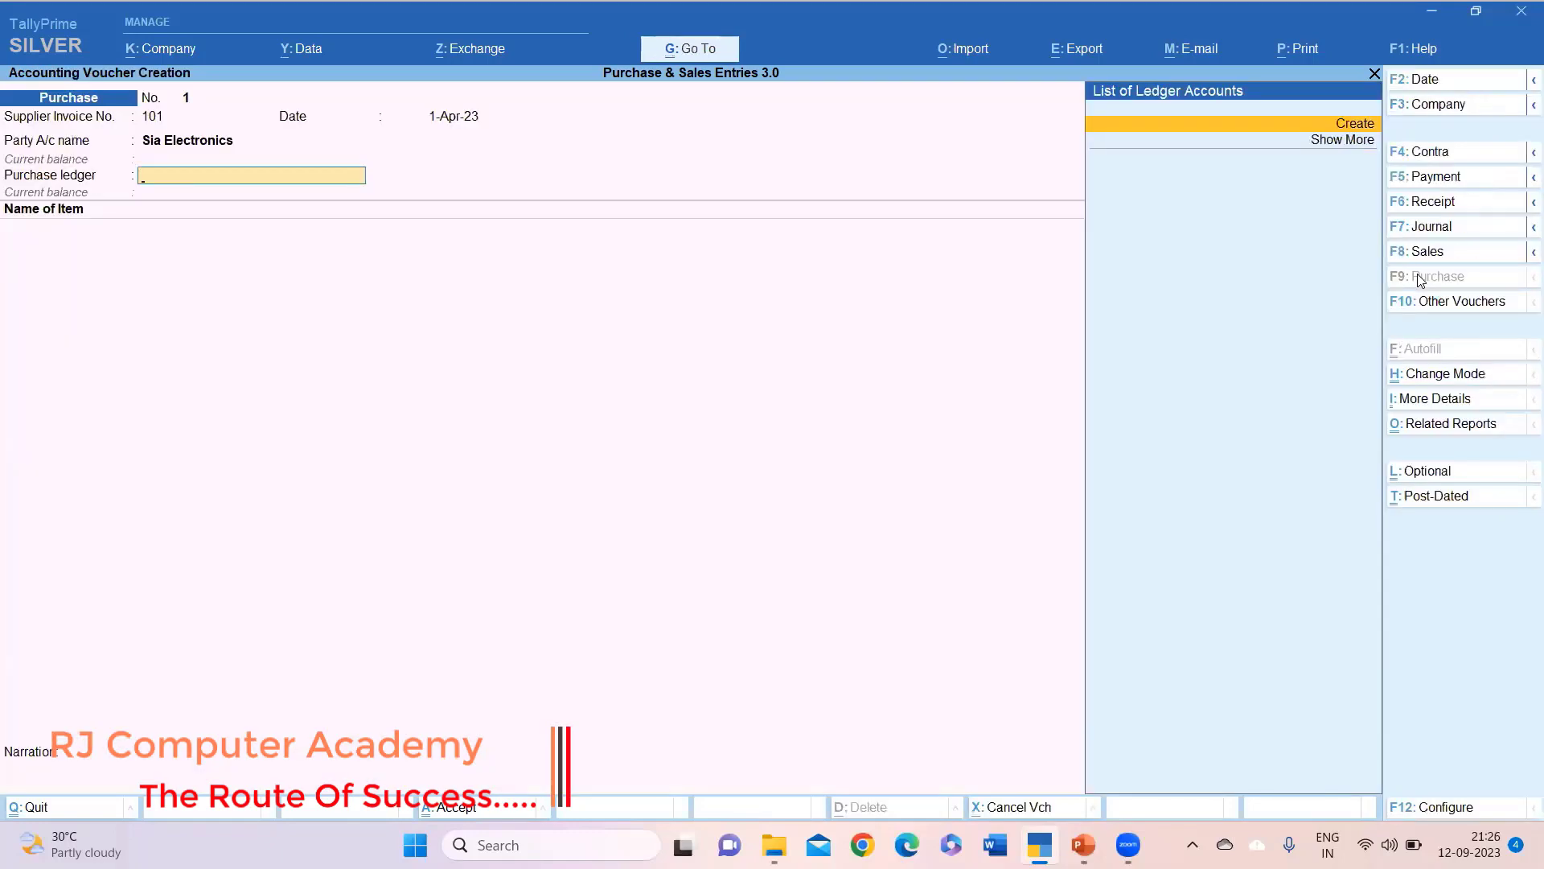
Create a ledger named Purchase under Purchase Accounts, type Not Applicable.
key(alt+c)
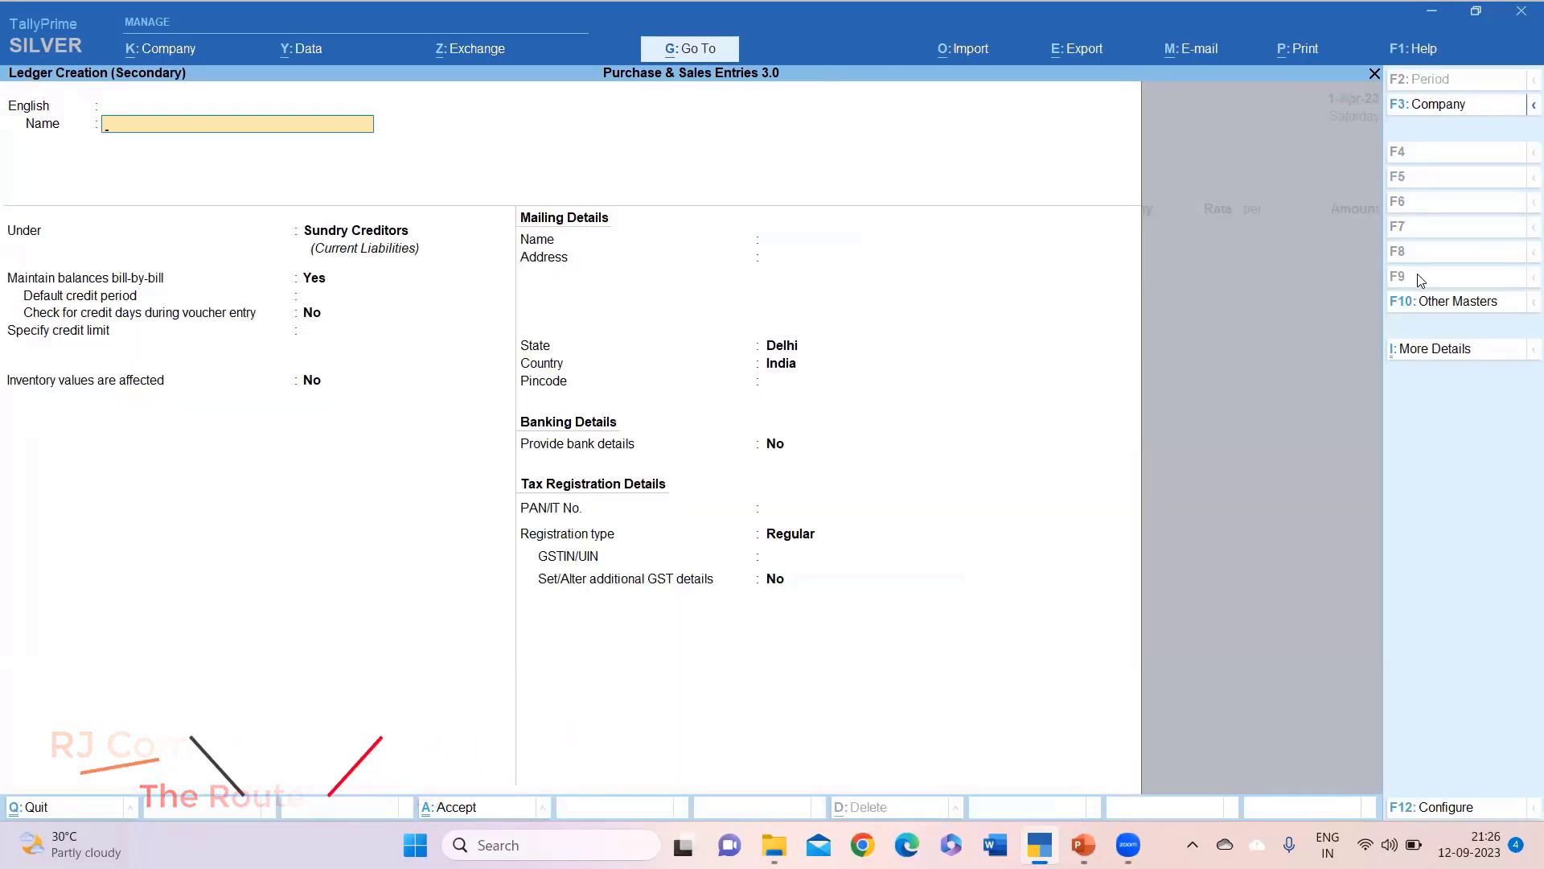
text(Purchase)
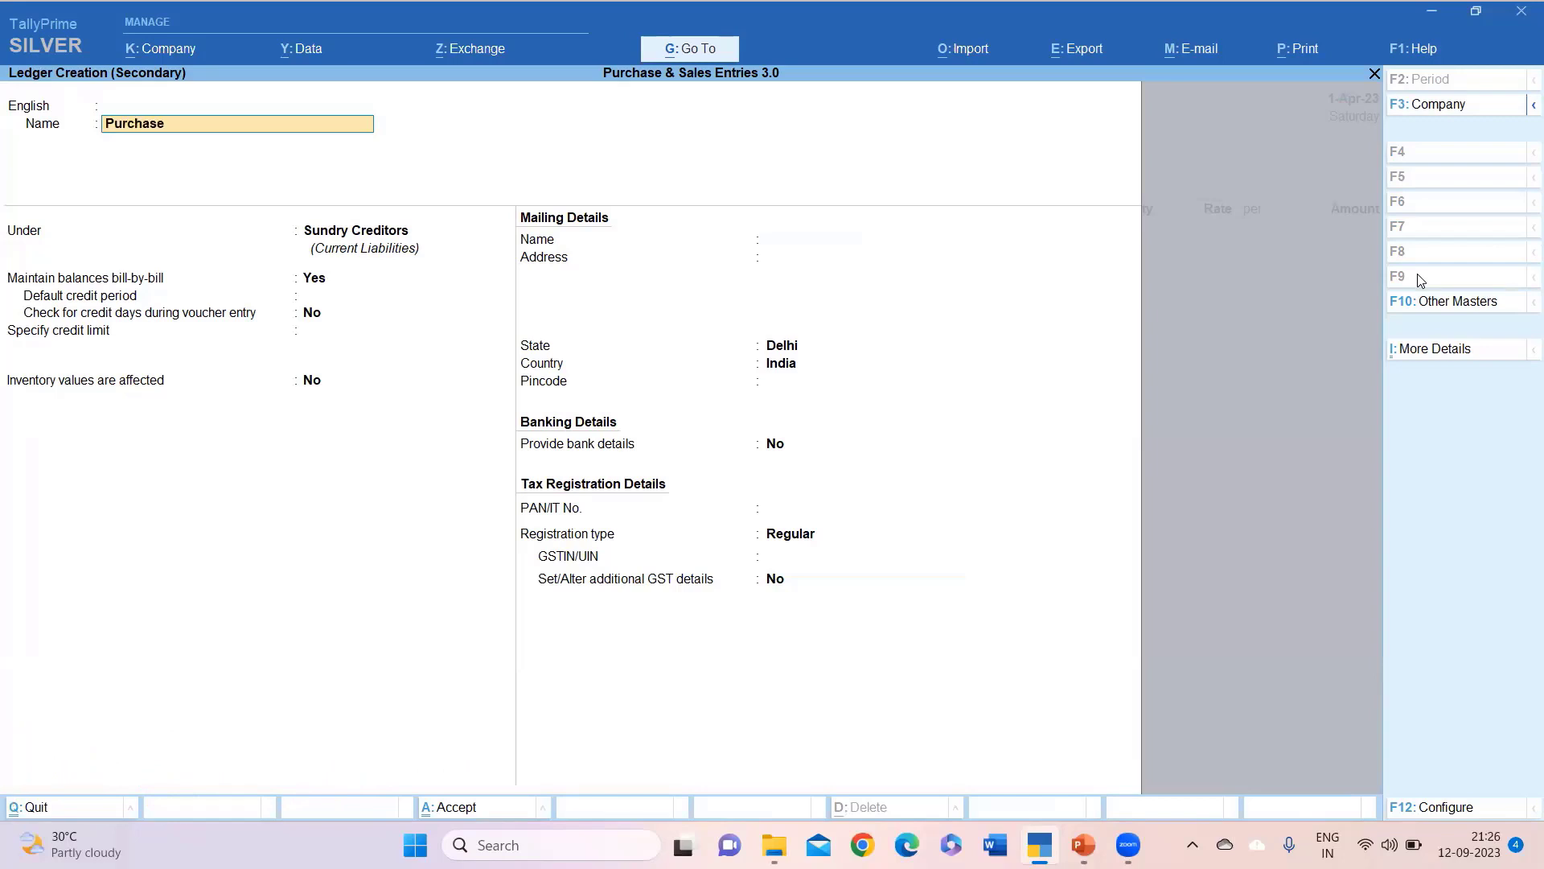
key(Return)
key(Return)
key(Return)
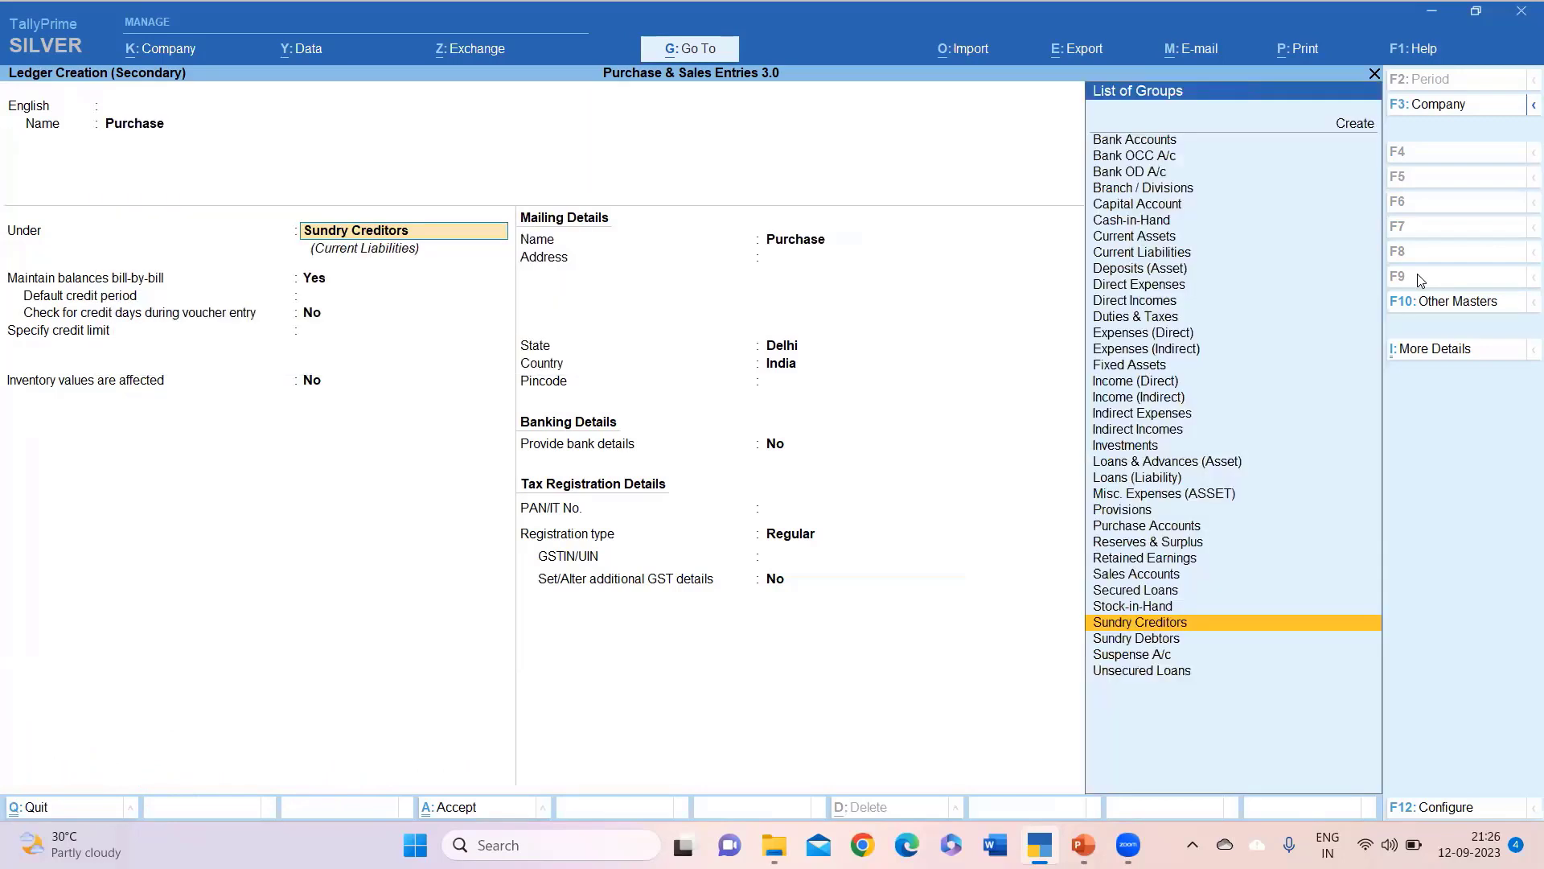
text(Pur)
key(Return)
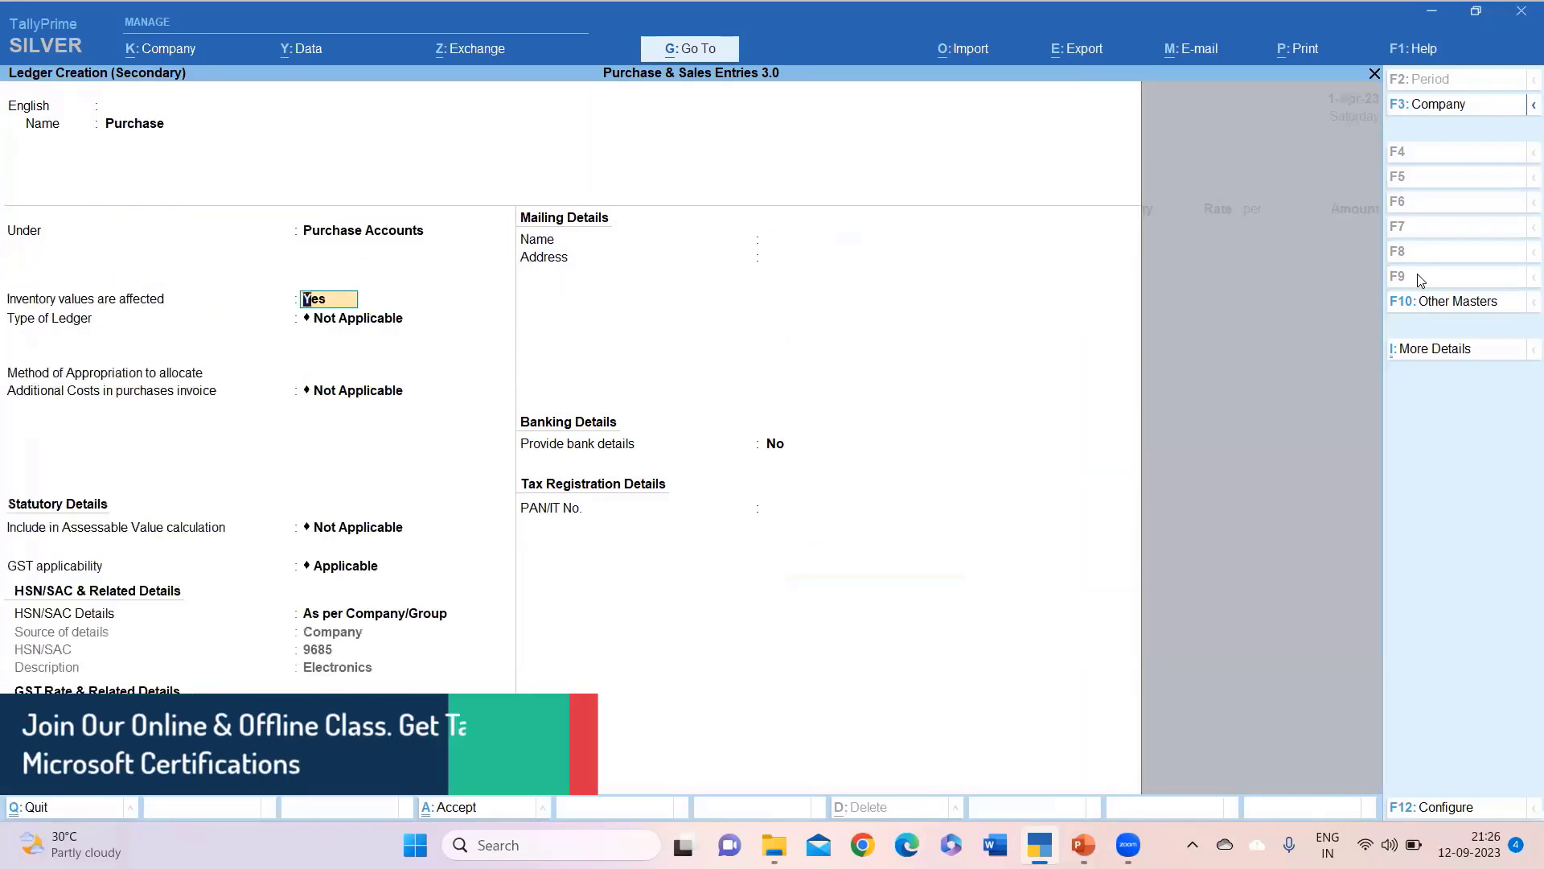
key(Return)
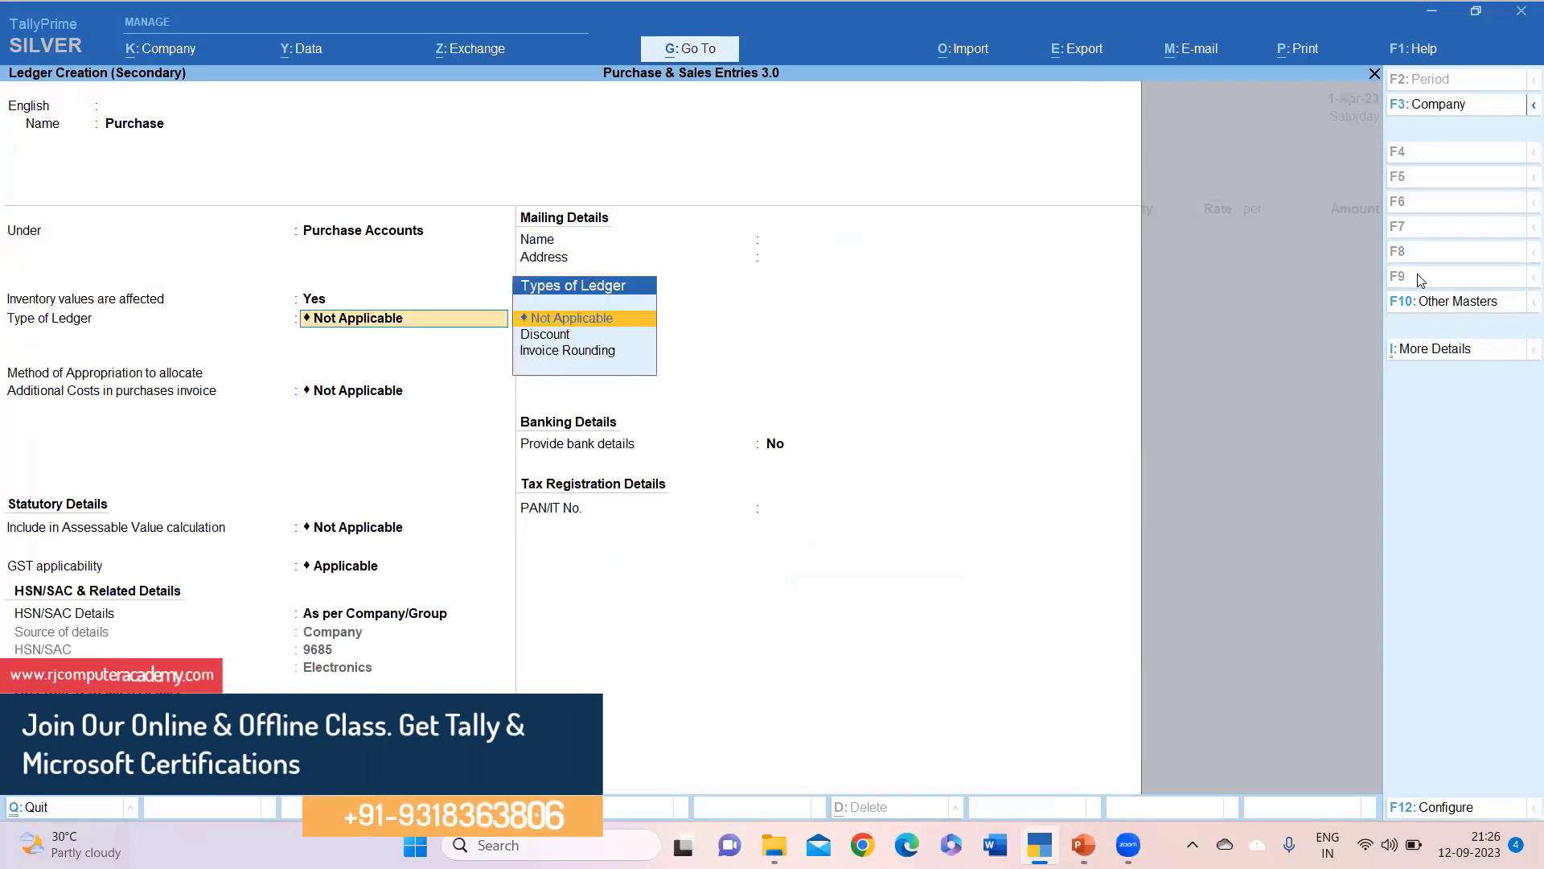
key(Return)
key(Return)
key(Return)
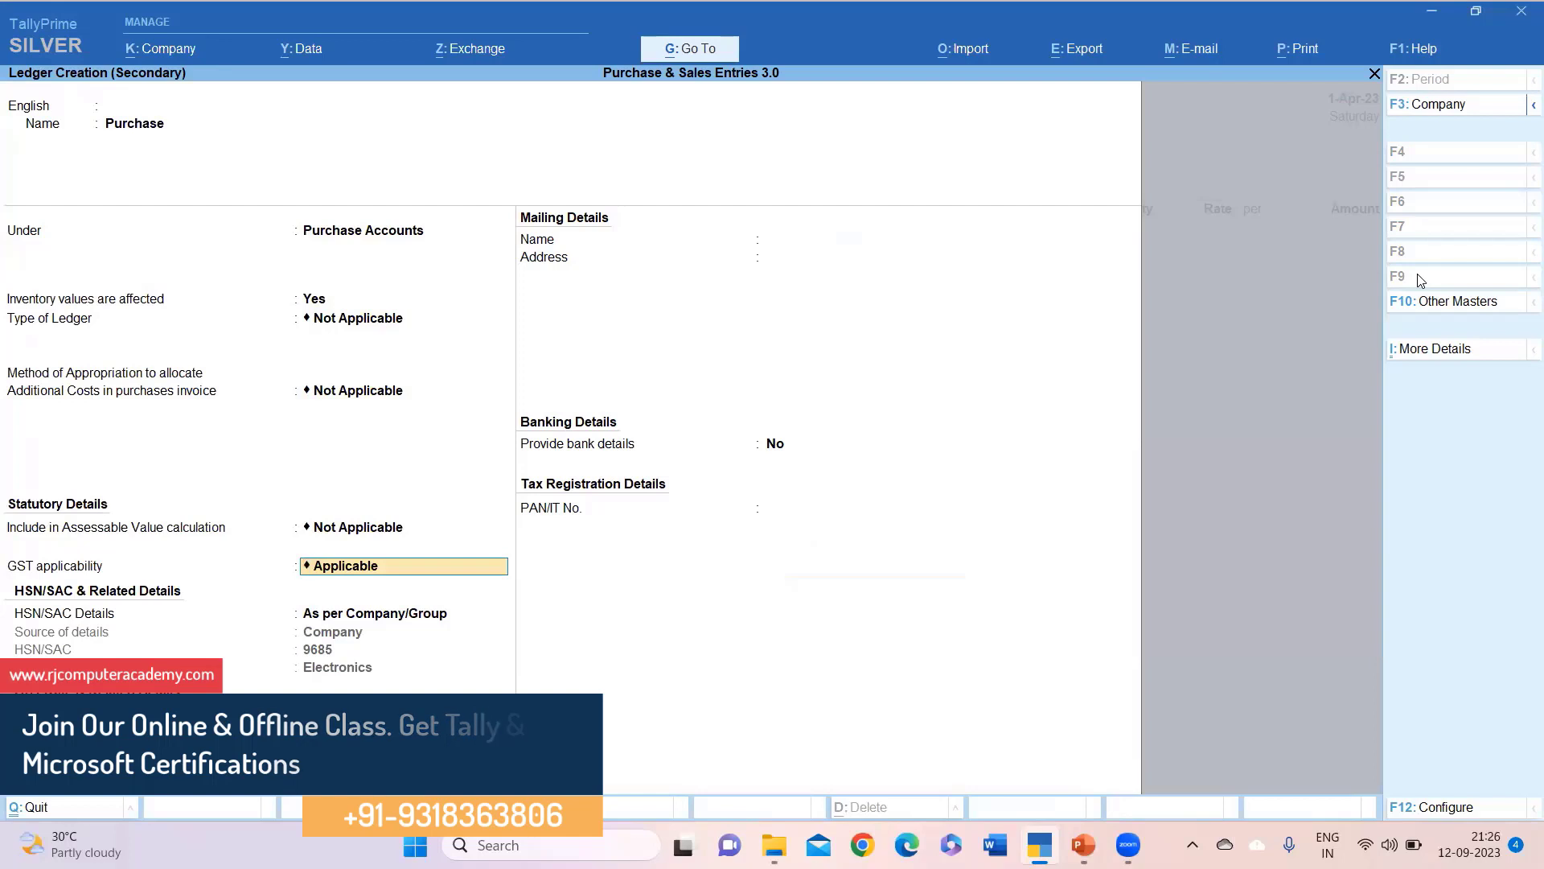
Keep GST applicable with company HSN and rate details, set supply to Goods, and save.
key(Return)
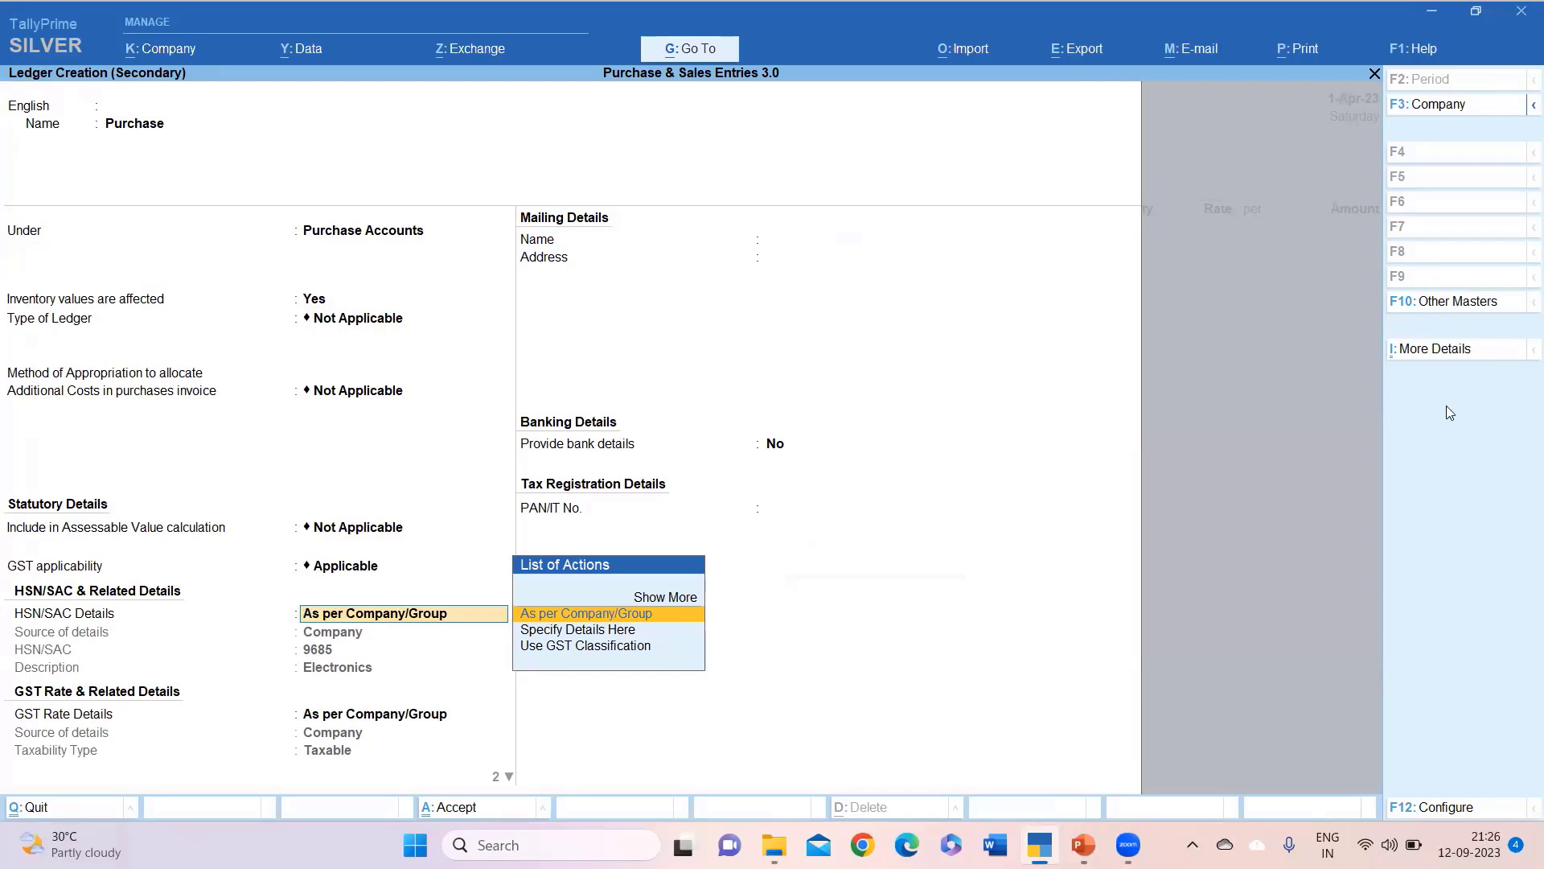
key(Return)
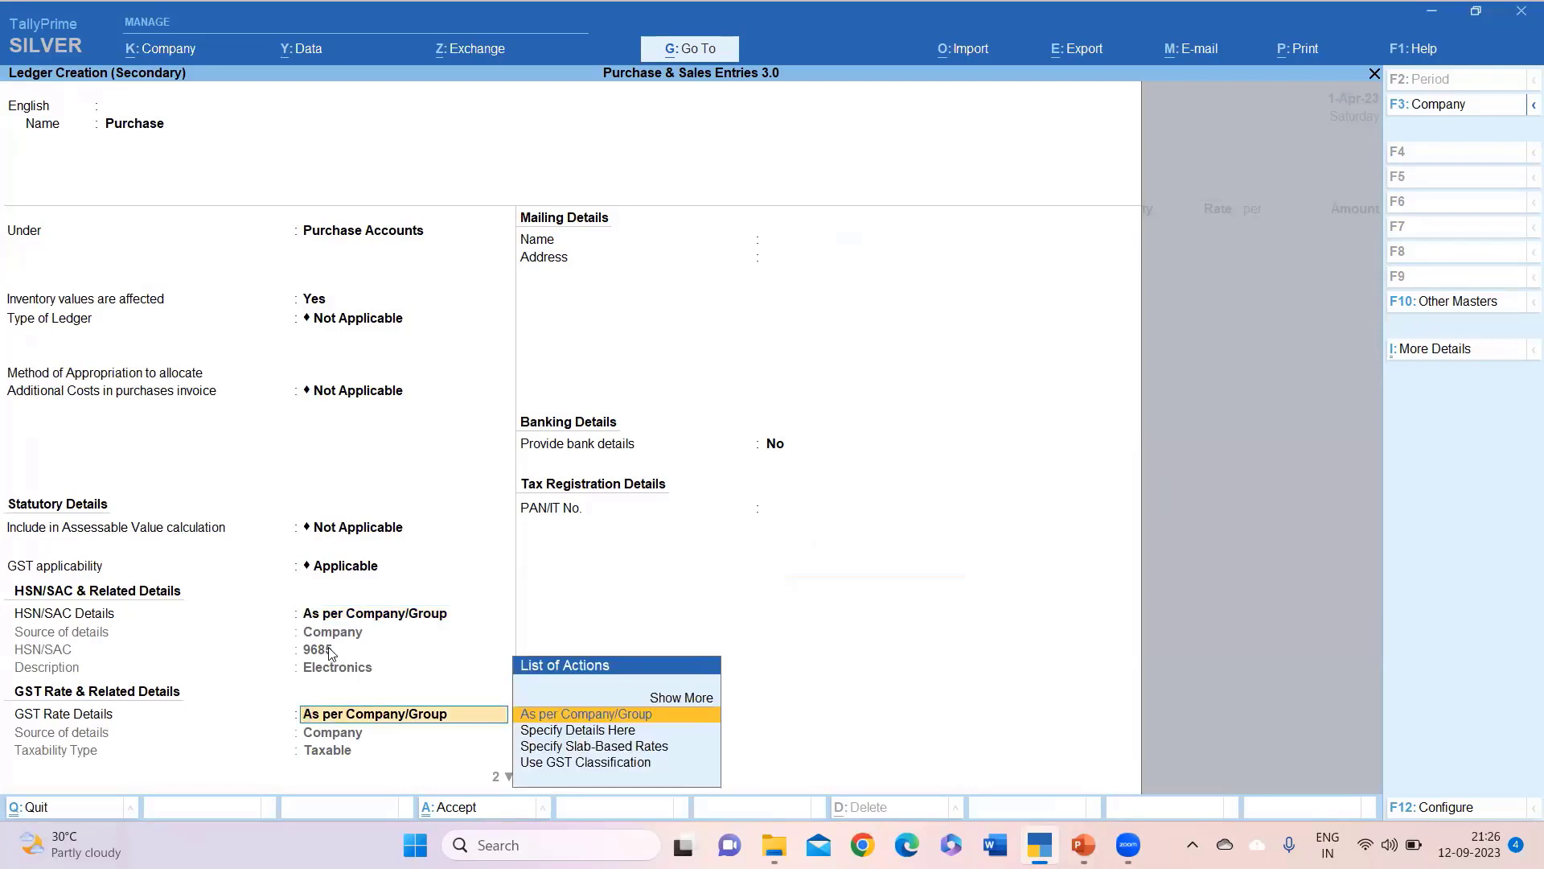
key(Return)
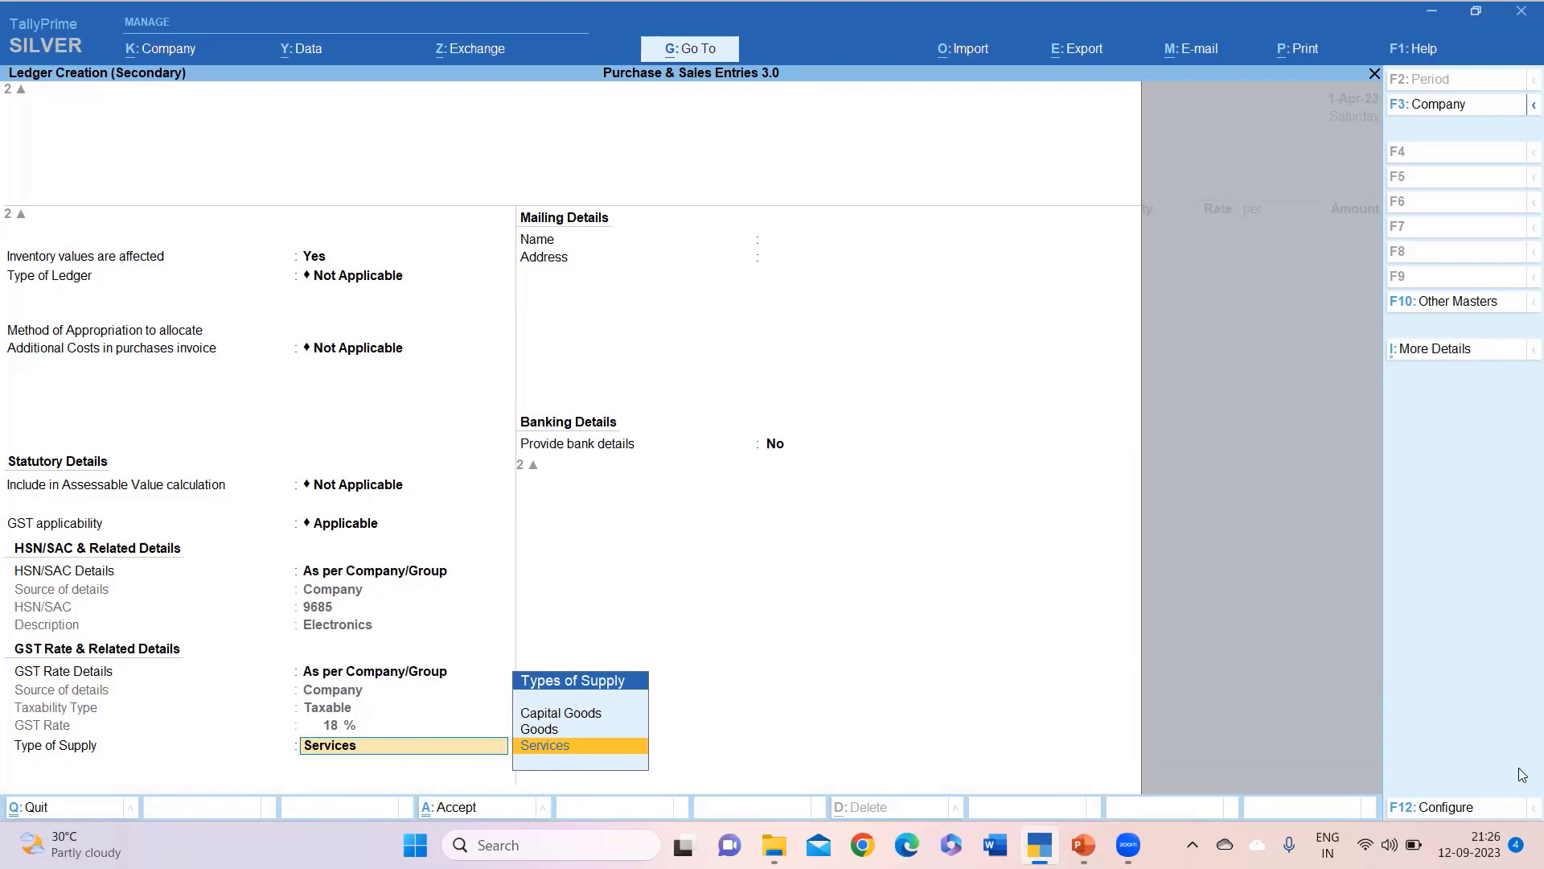
key(Up)
key(Return)
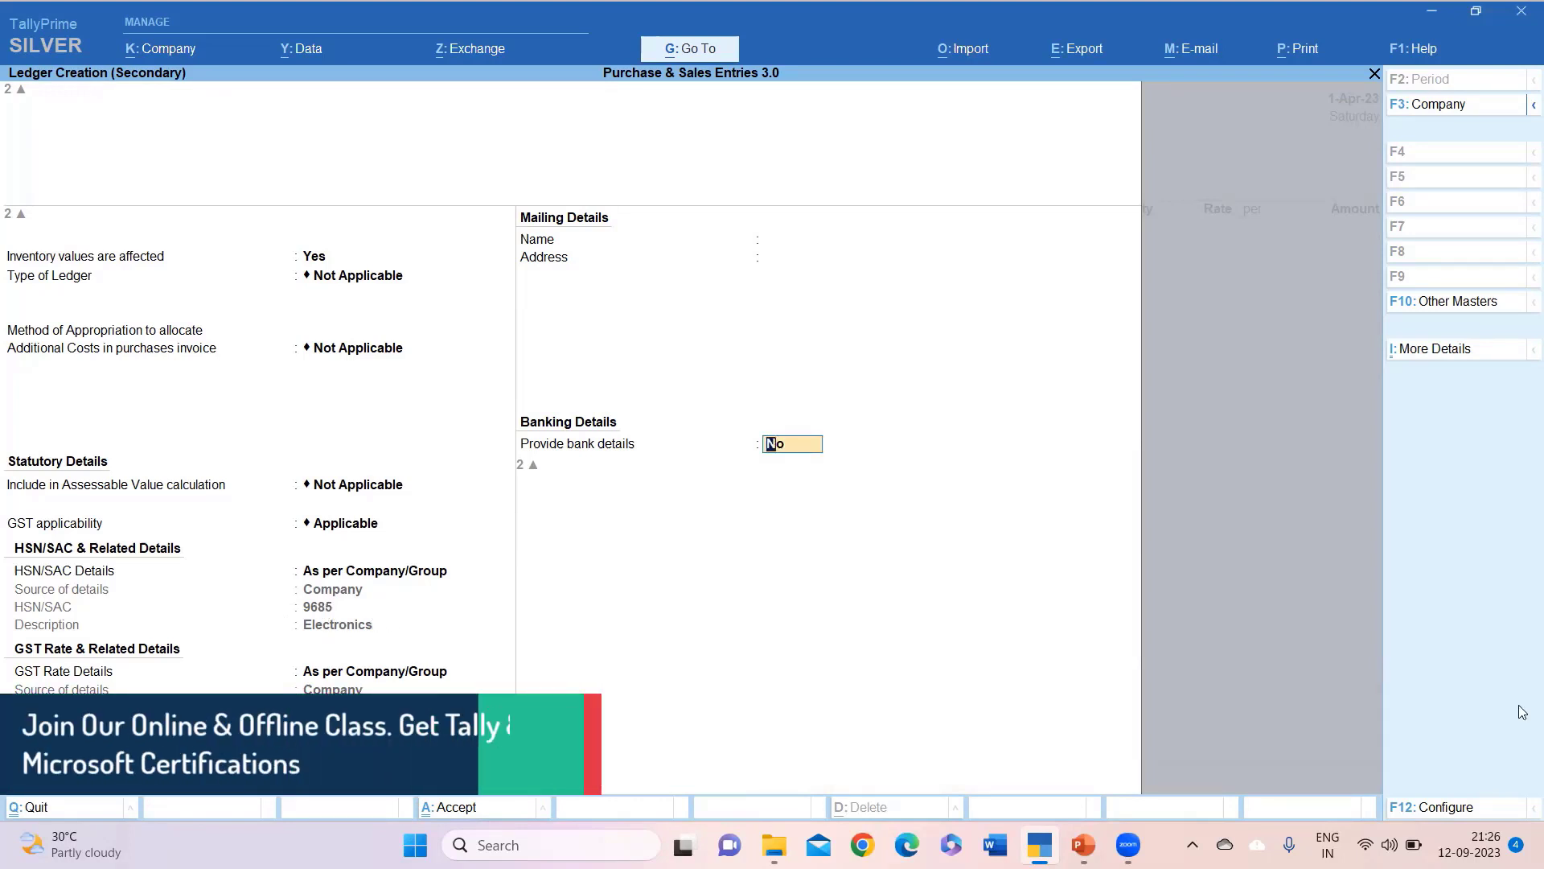
key(Return)
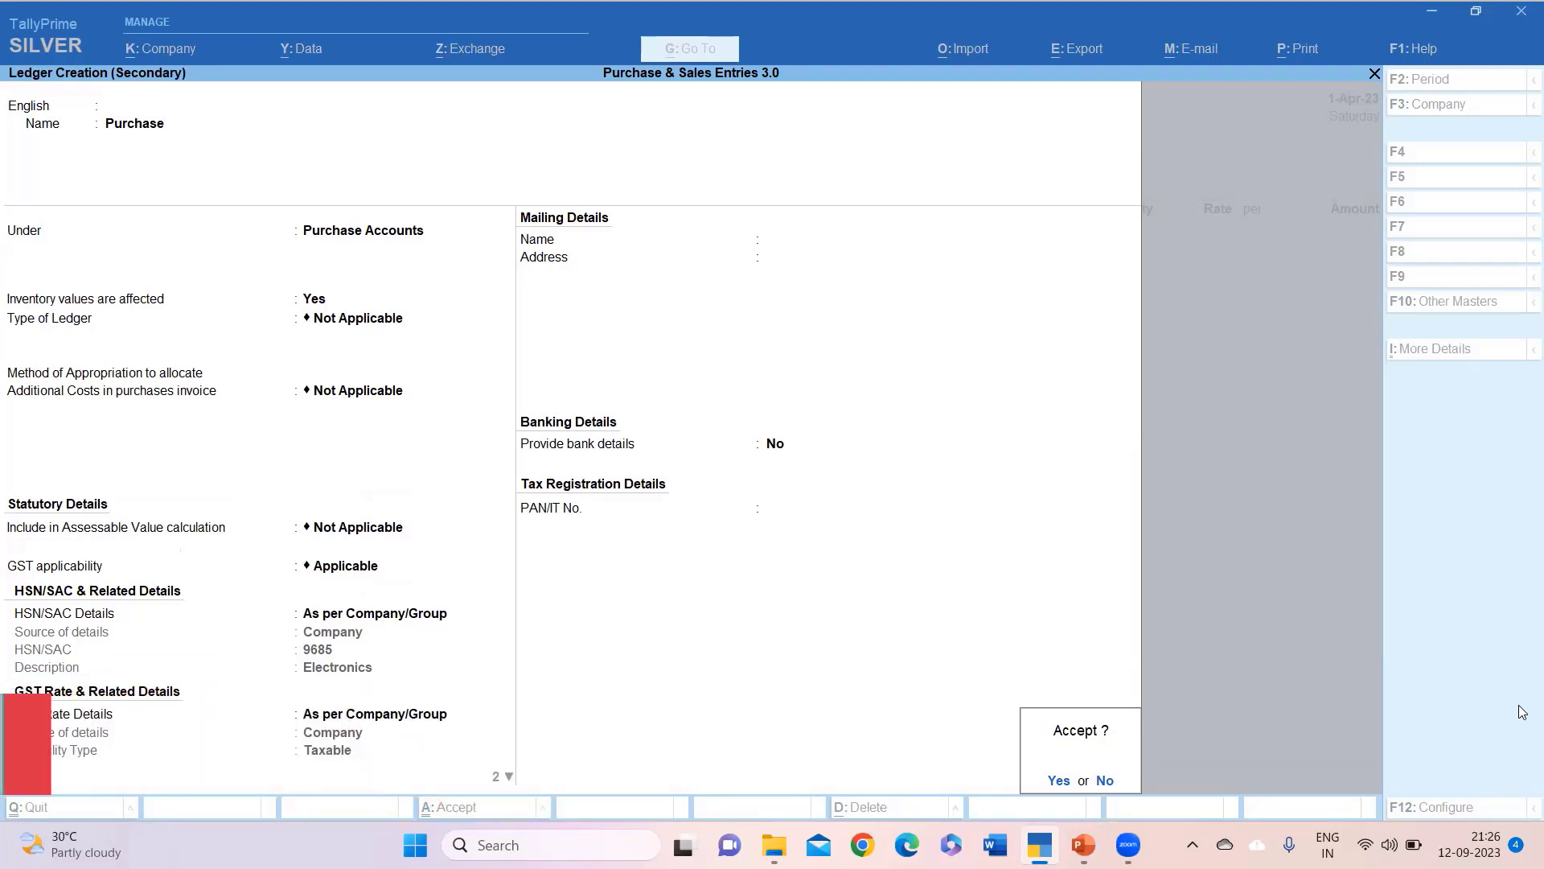
key(Return)
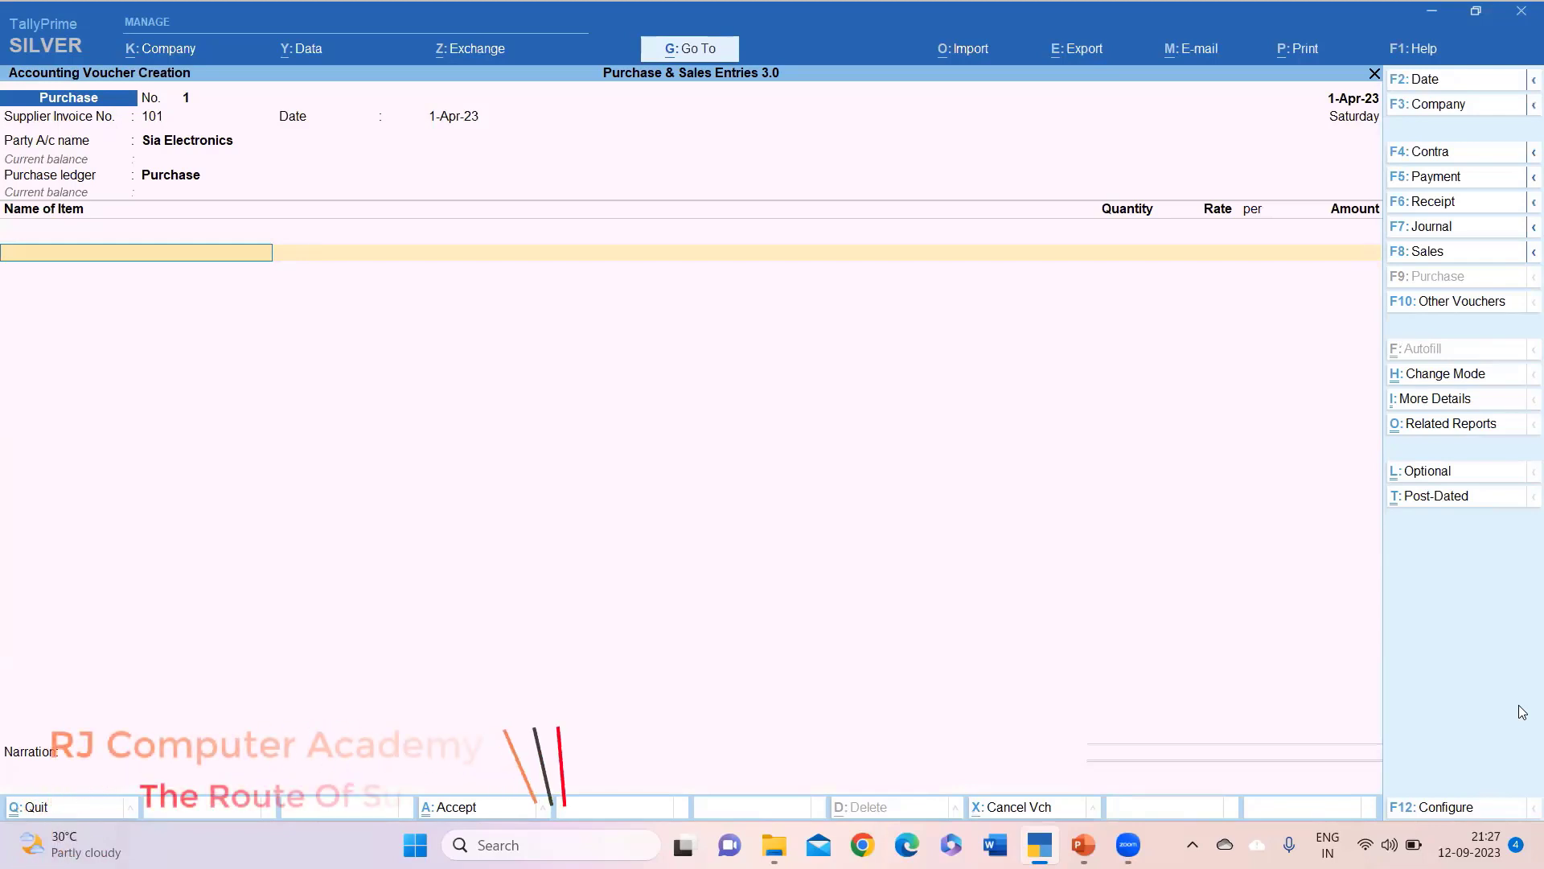
Create a new stock item named Iron.
key(alt)
key(alt+c)
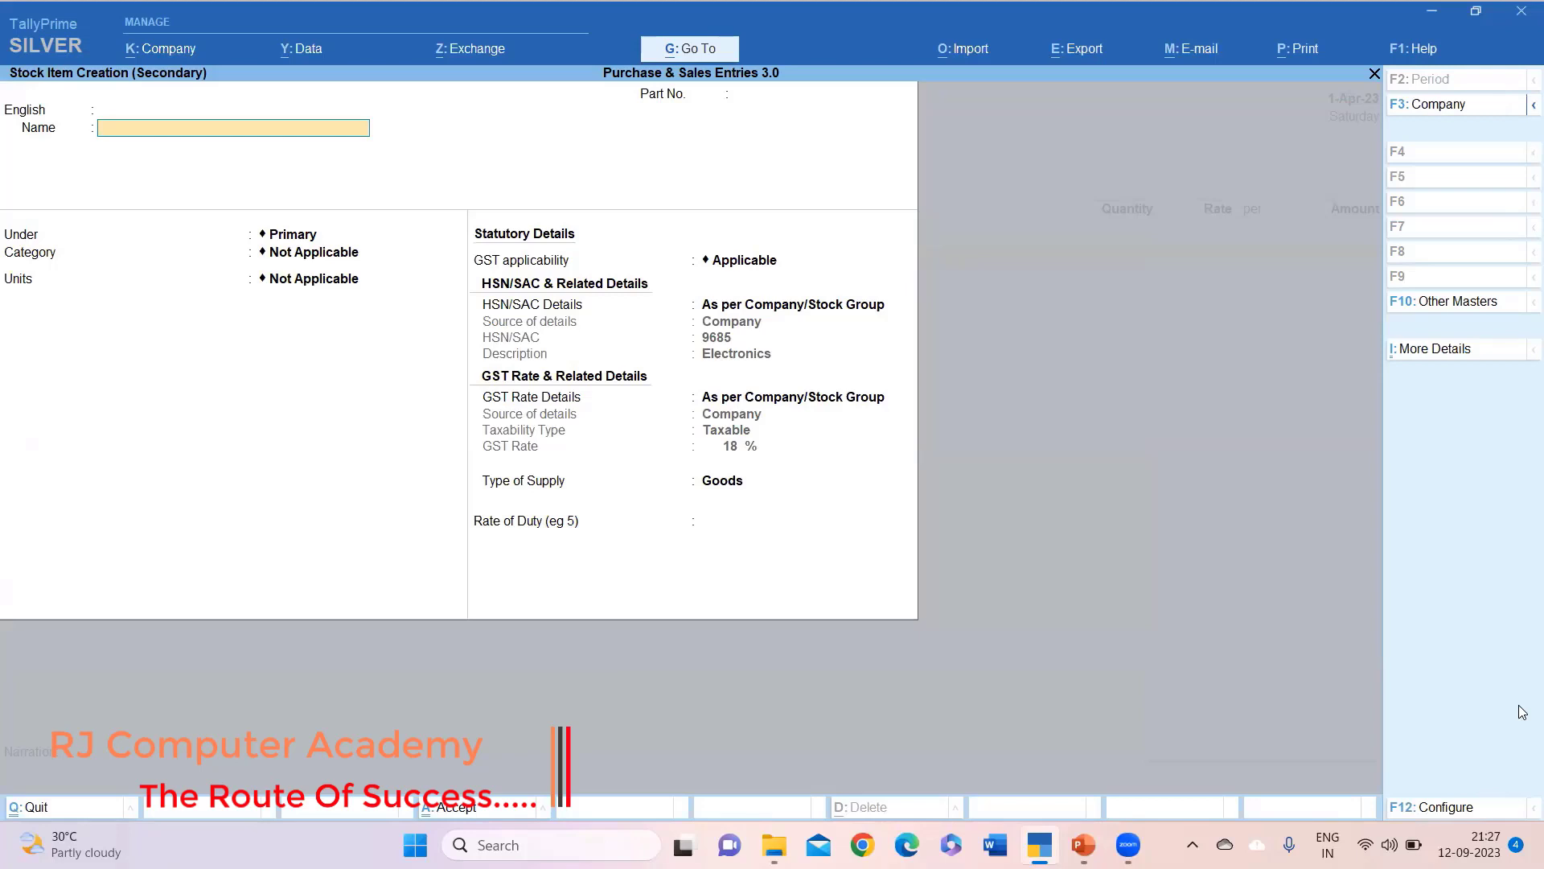
text(Iron)
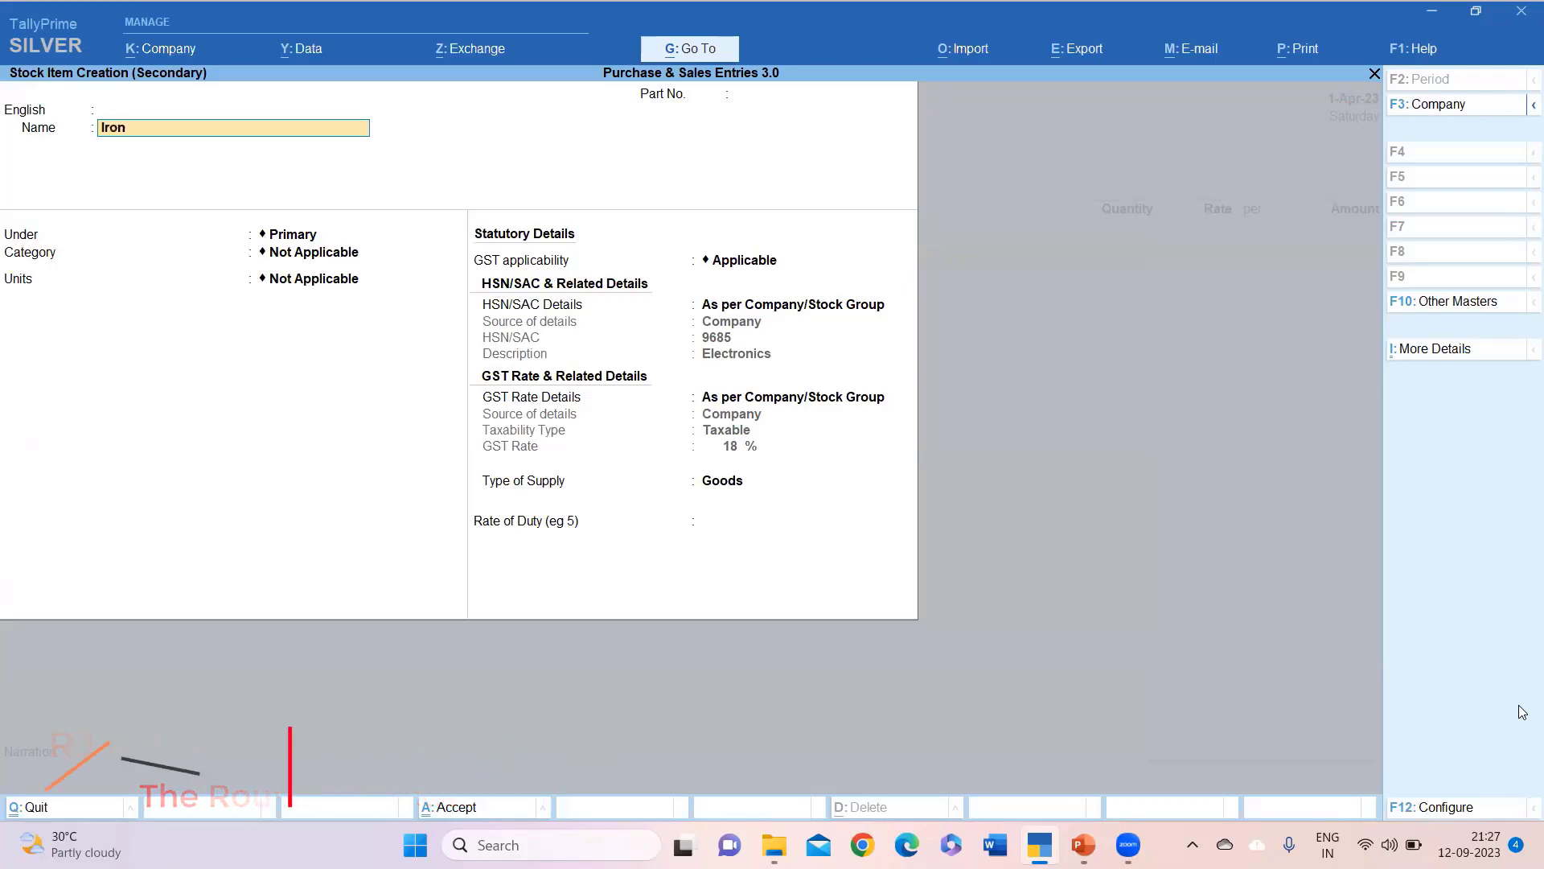
key(Return)
key(Return)
Create the unit nos with UQC NOS-NUMBERS for Iron.
key(Return)
key(Return)
key(Return)
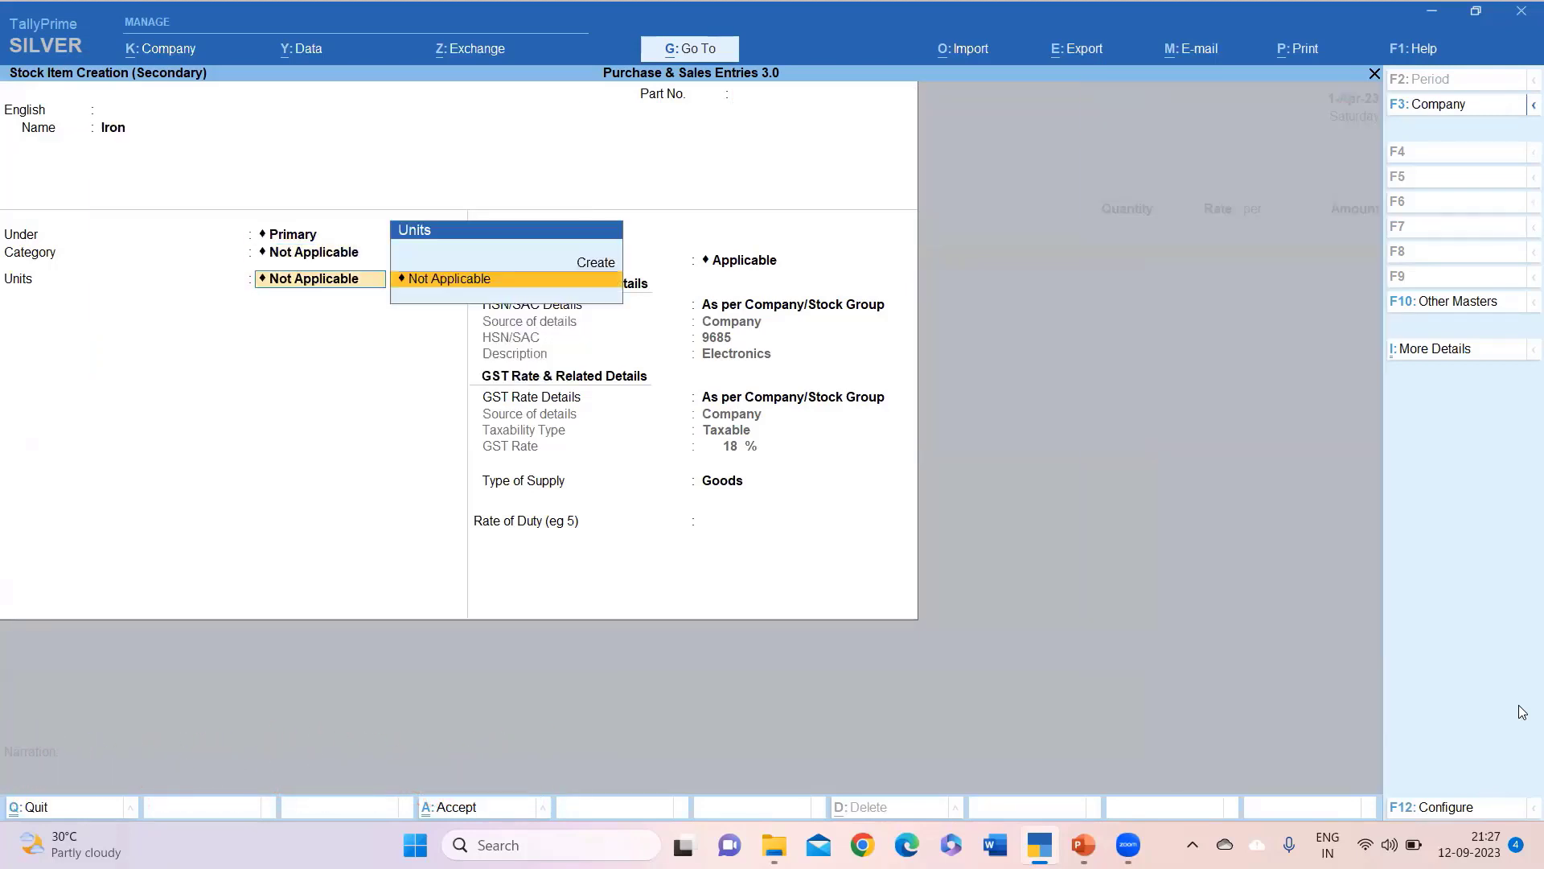
key(Up)
key(Return)
text(n)
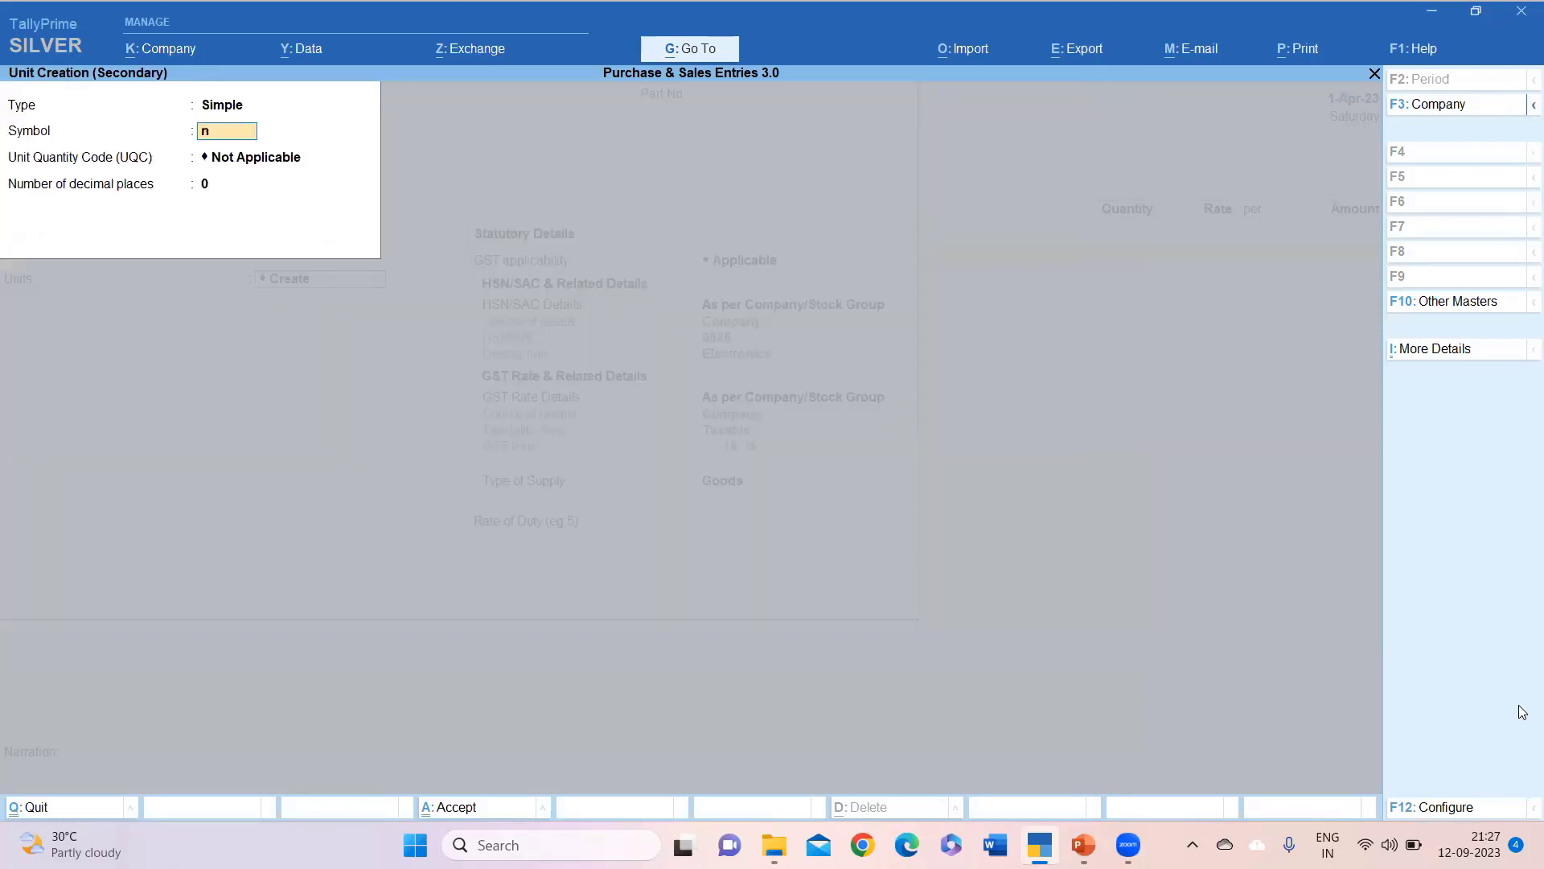
text(os)
key(Return)
text(no)
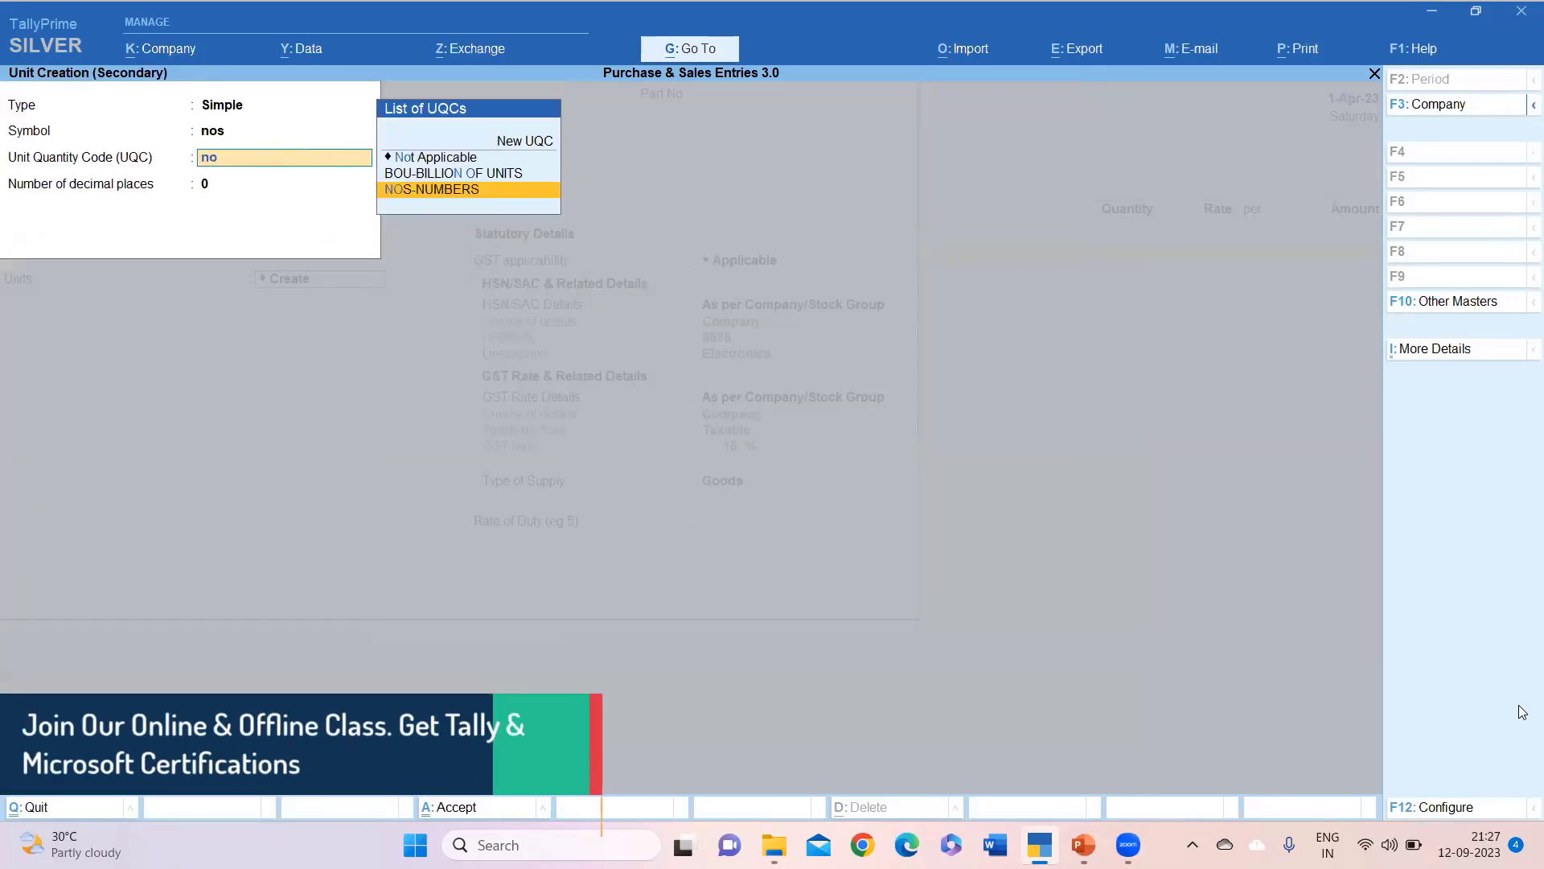
key(Return)
key(Return)
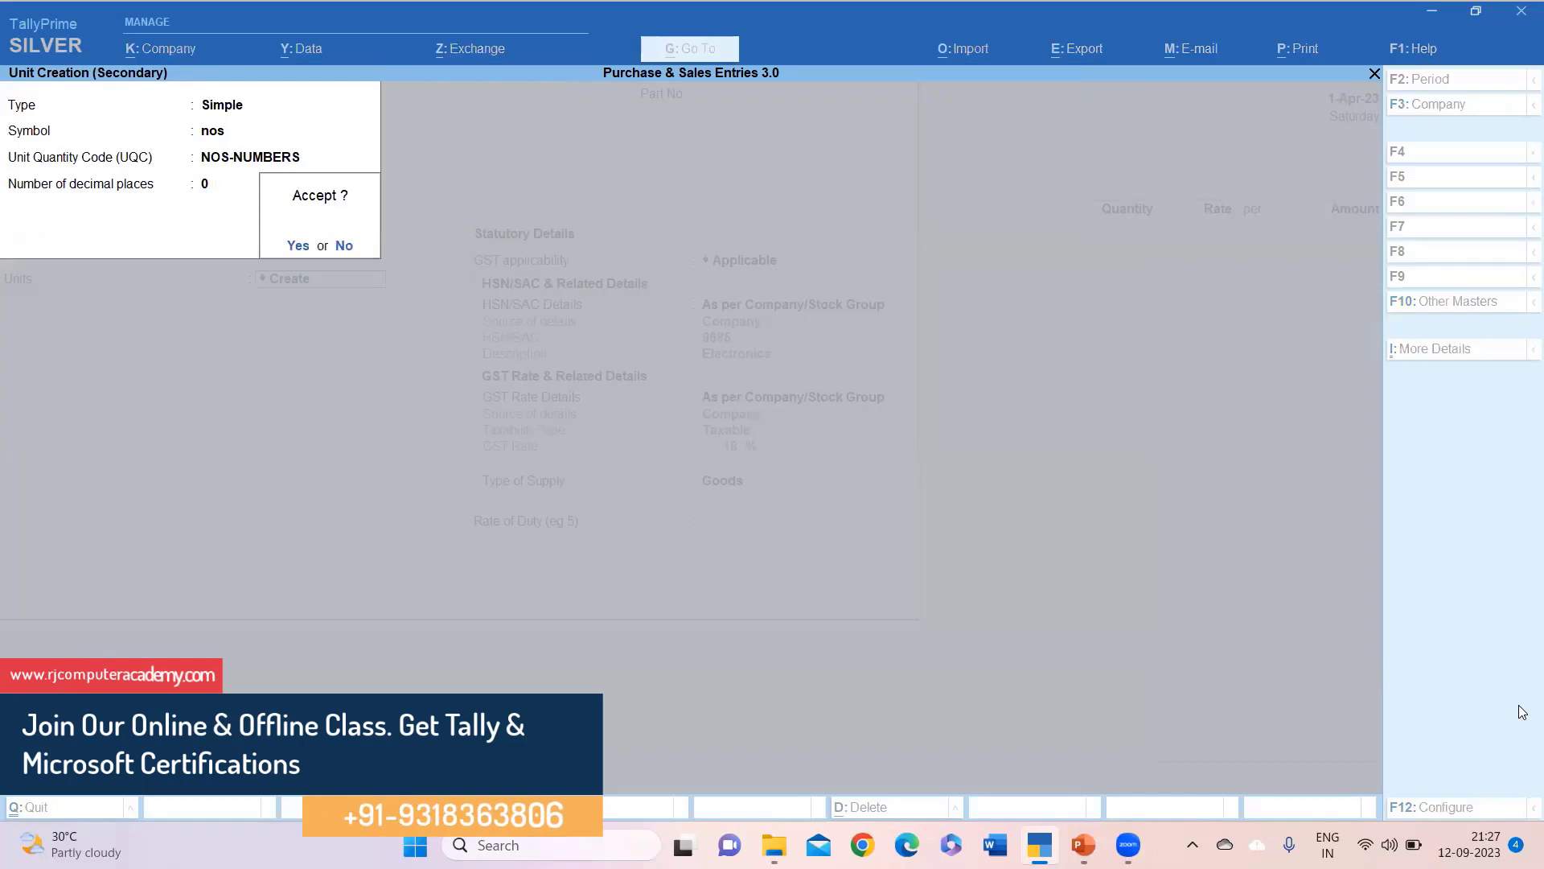
key(Return)
key(Return)
key(Return)
key(Return)
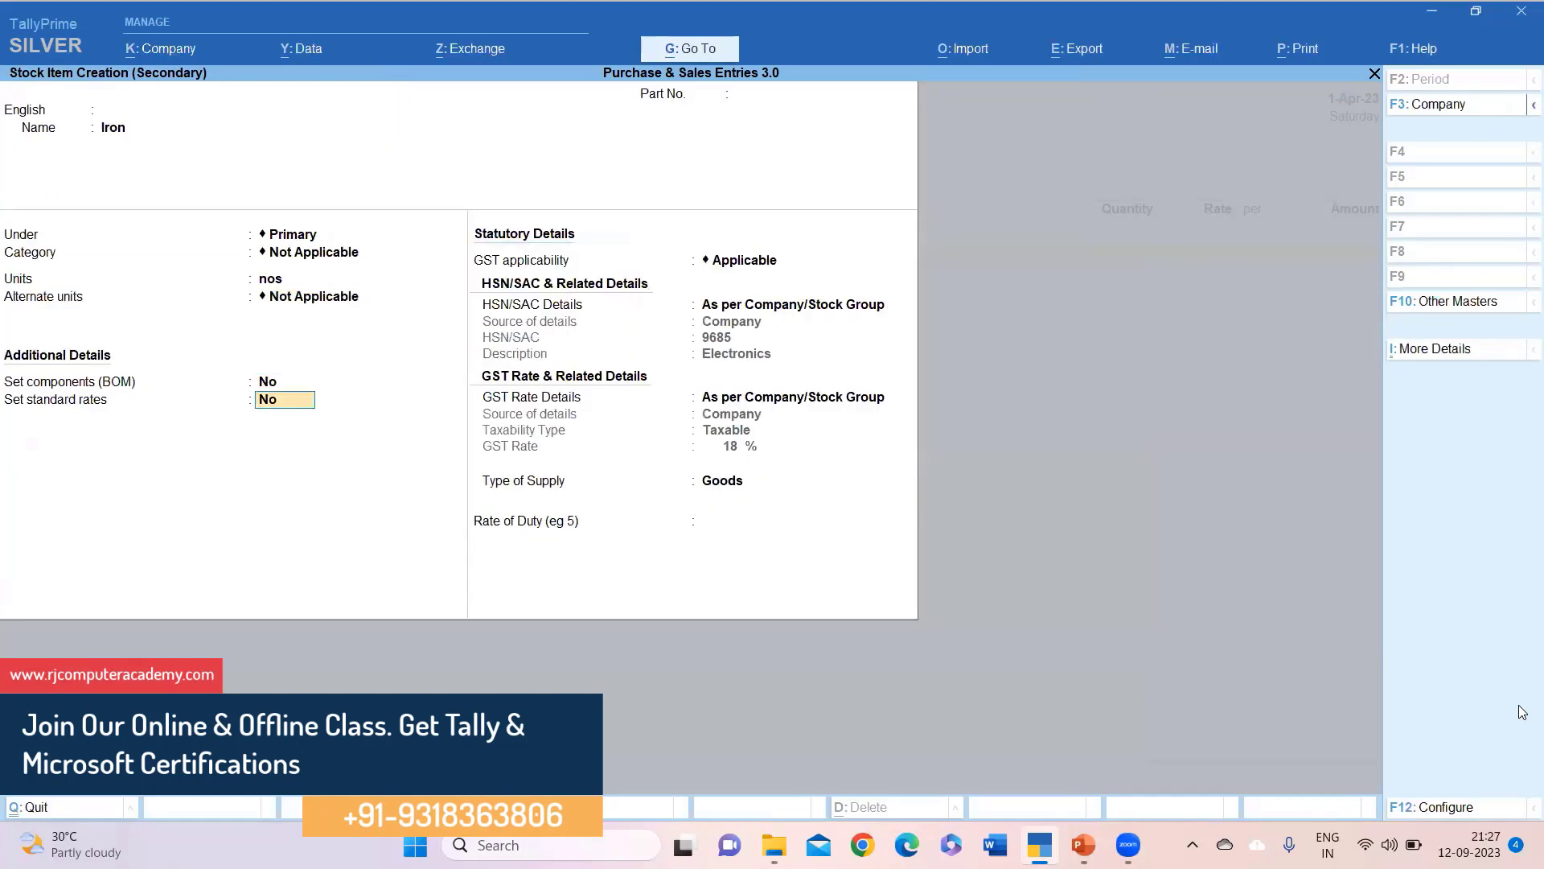
Keep GST applicable at company rates as Goods, duty rate 0, and save Iron.
key(Return)
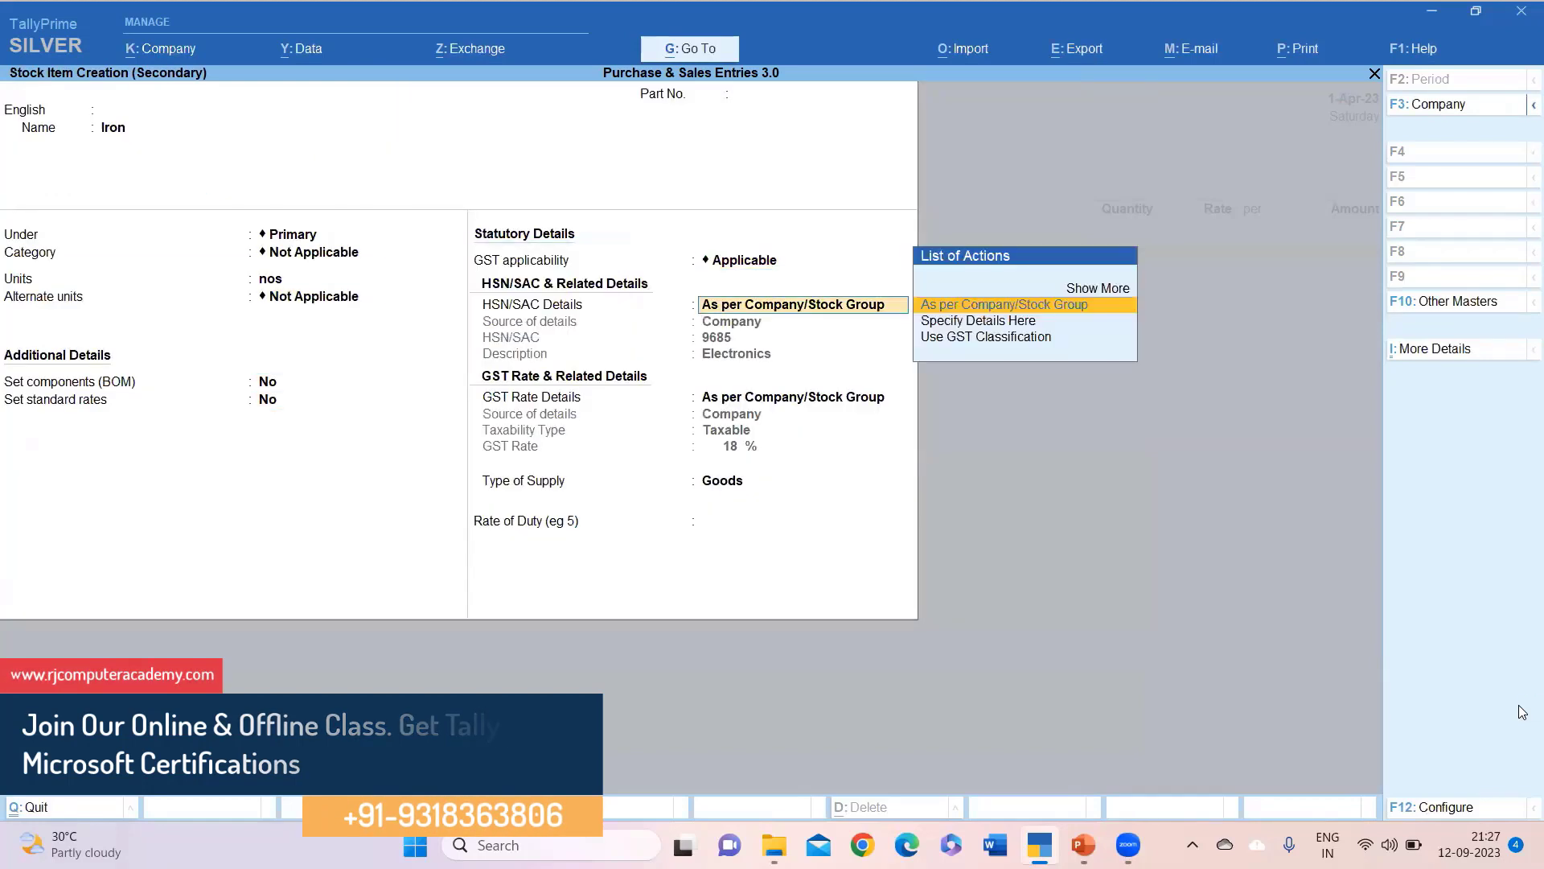
key(Return)
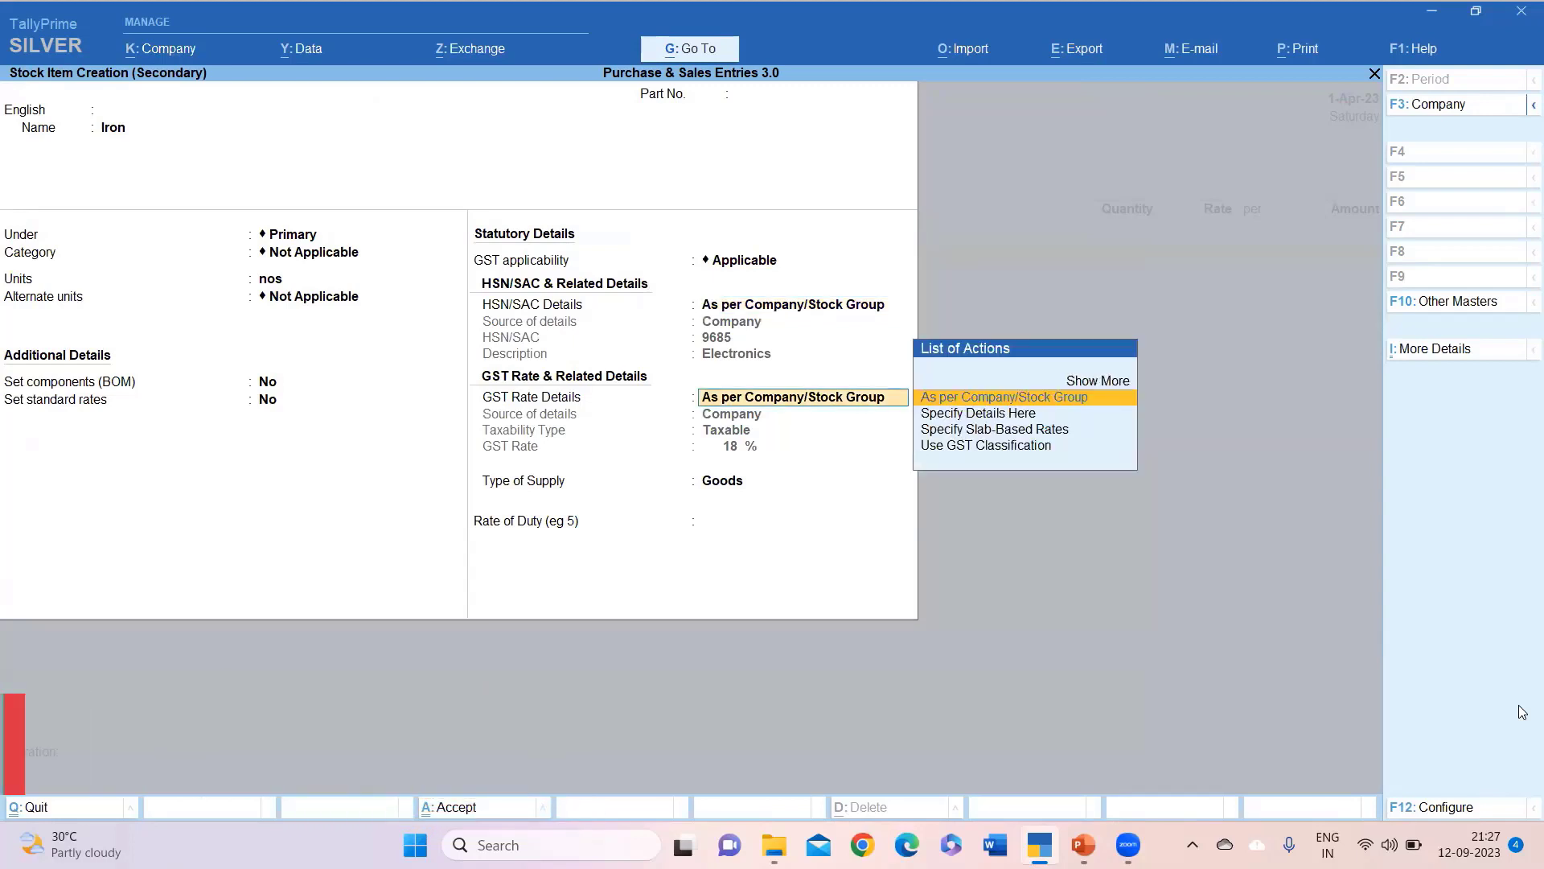
key(Return)
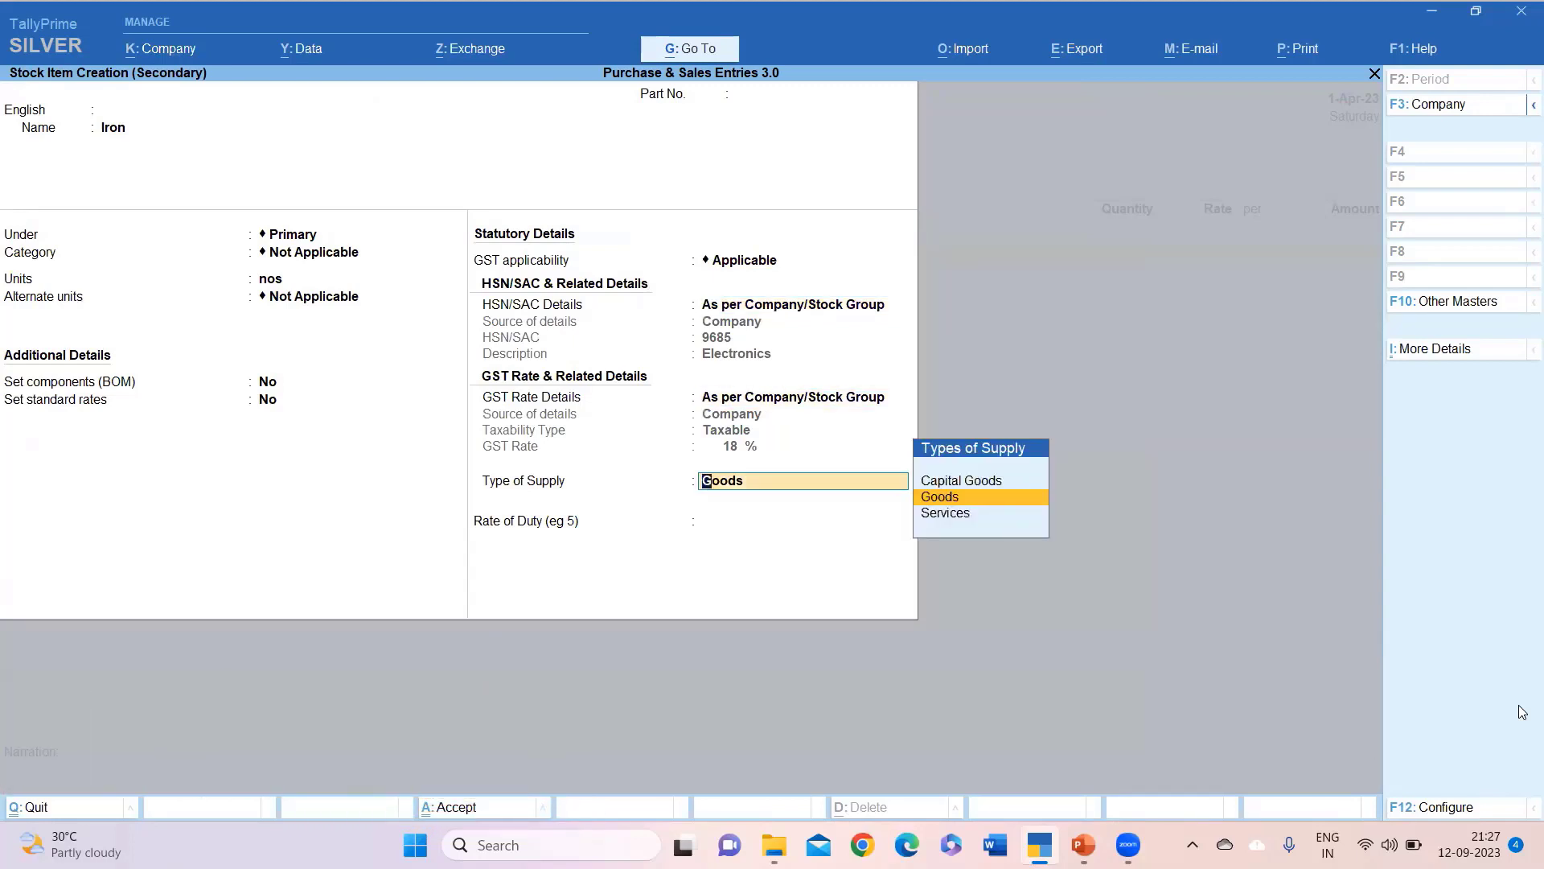
key(Return)
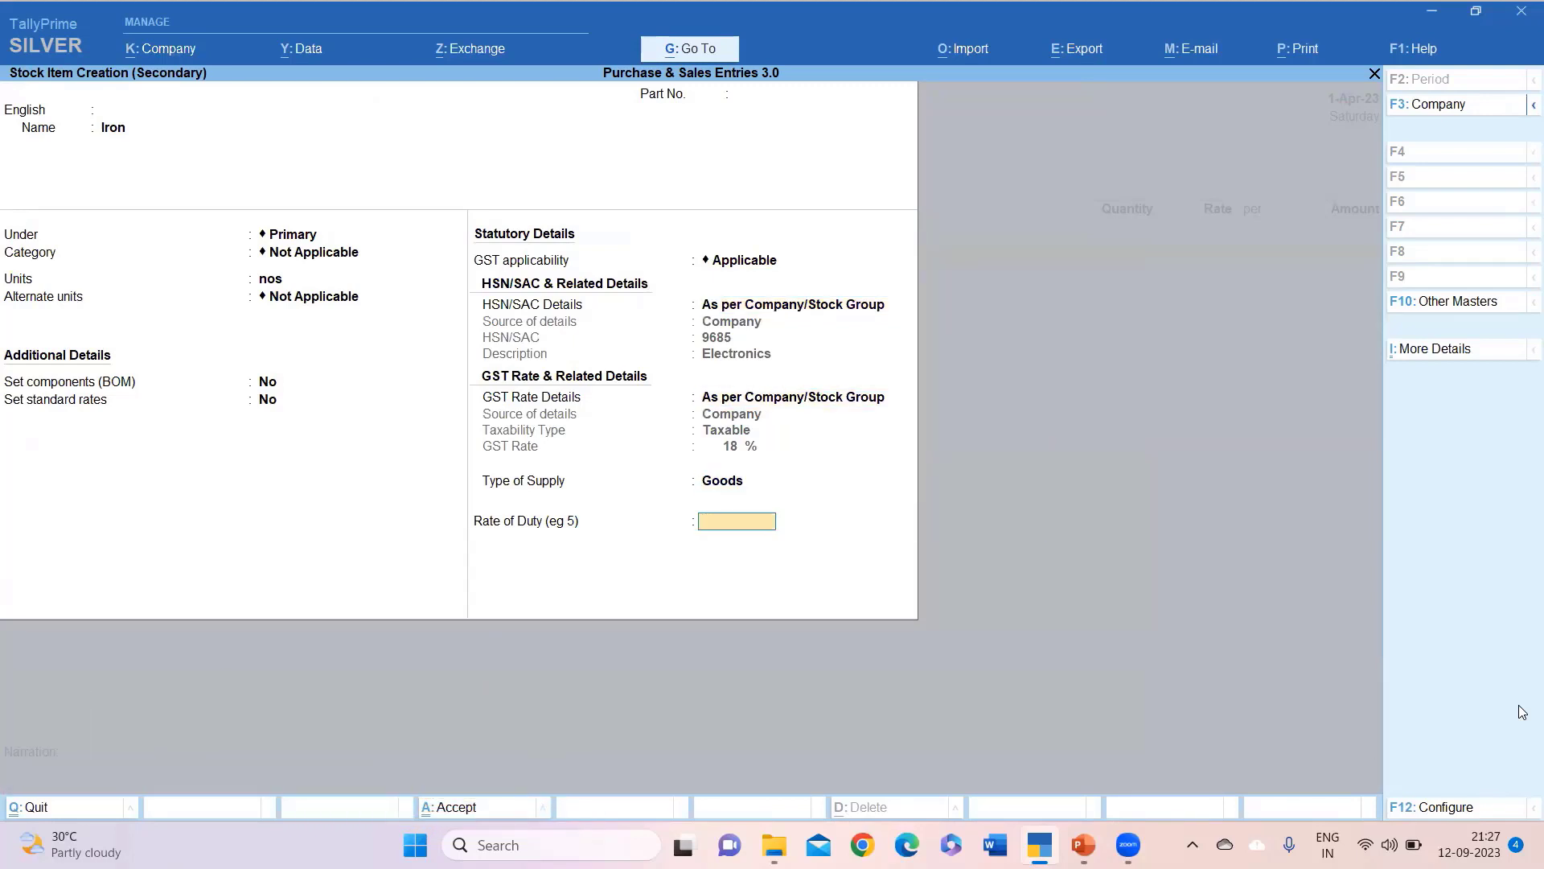
key(Return)
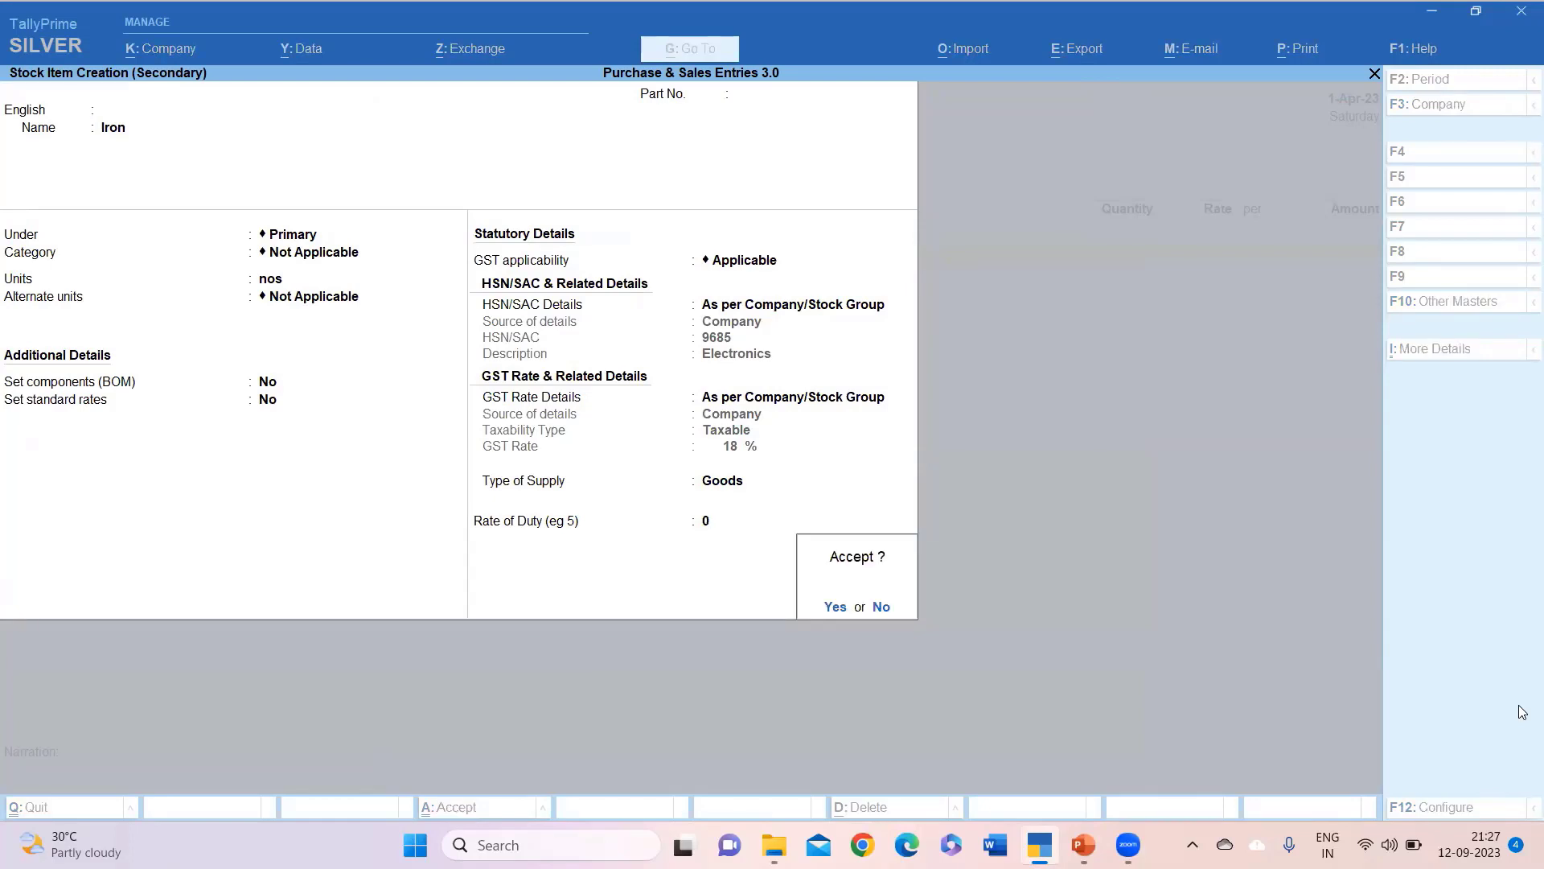
key(Return)
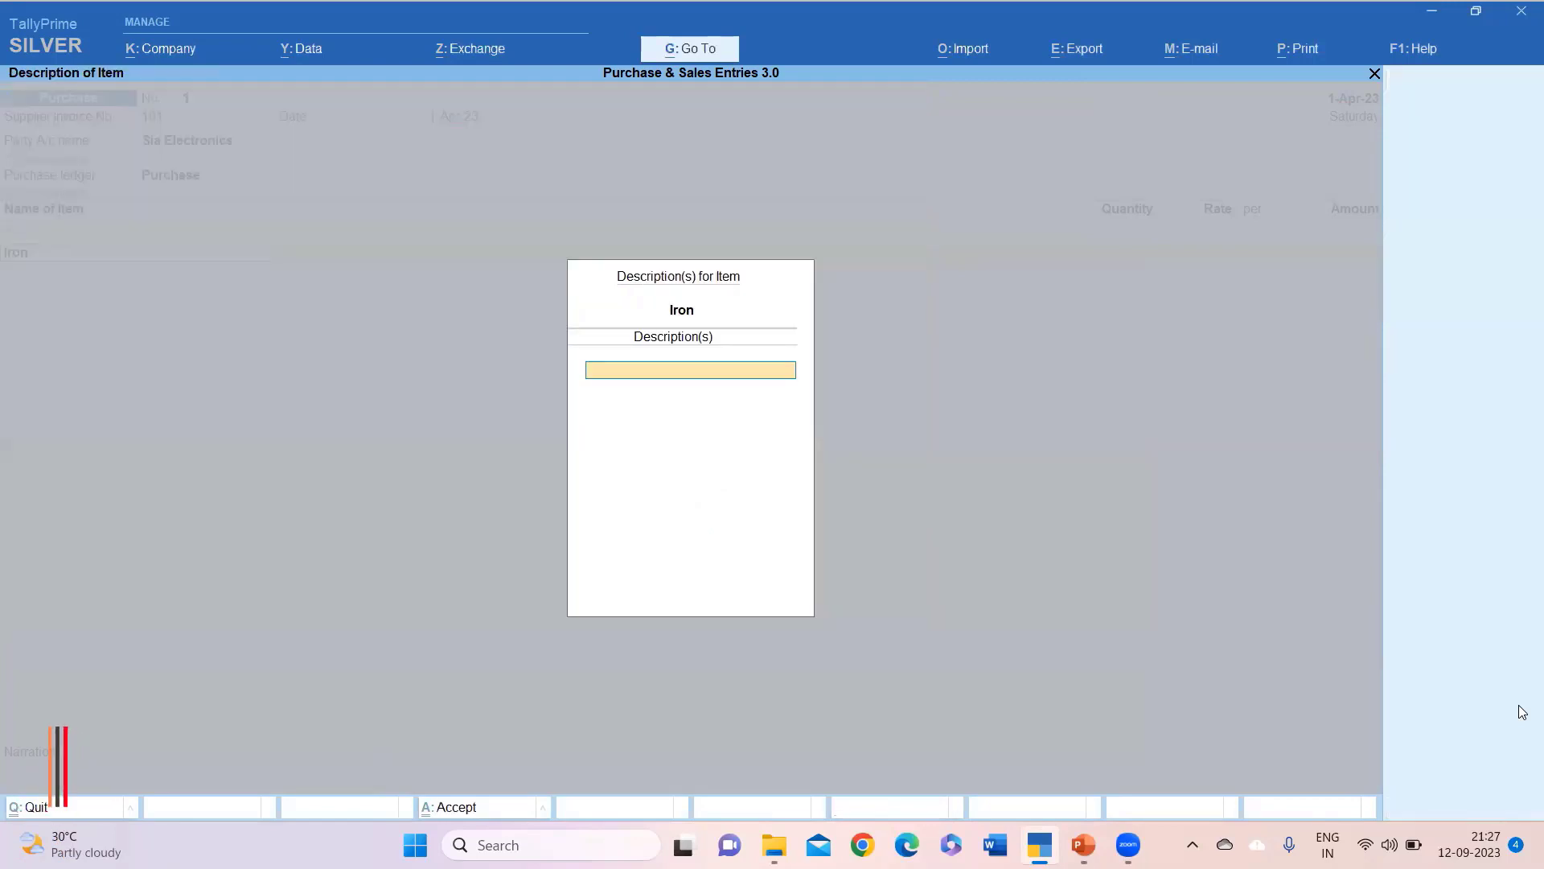
Enter Iron as 10 nos at 2,500 per nos (25,000.00), keeping company GST details.
key(Return)
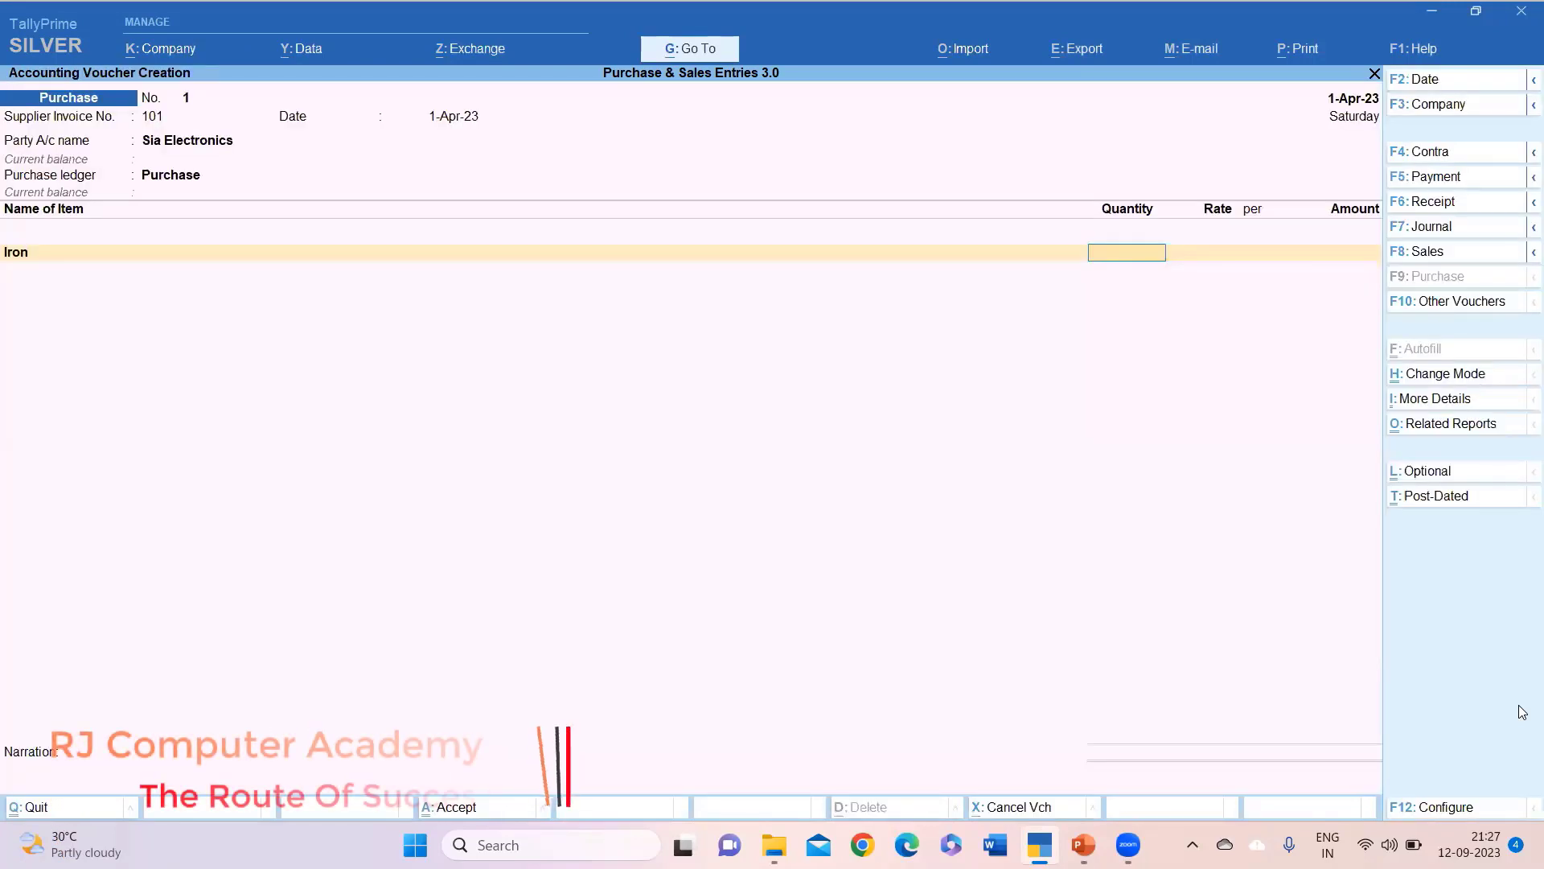
text(10)
key(Return)
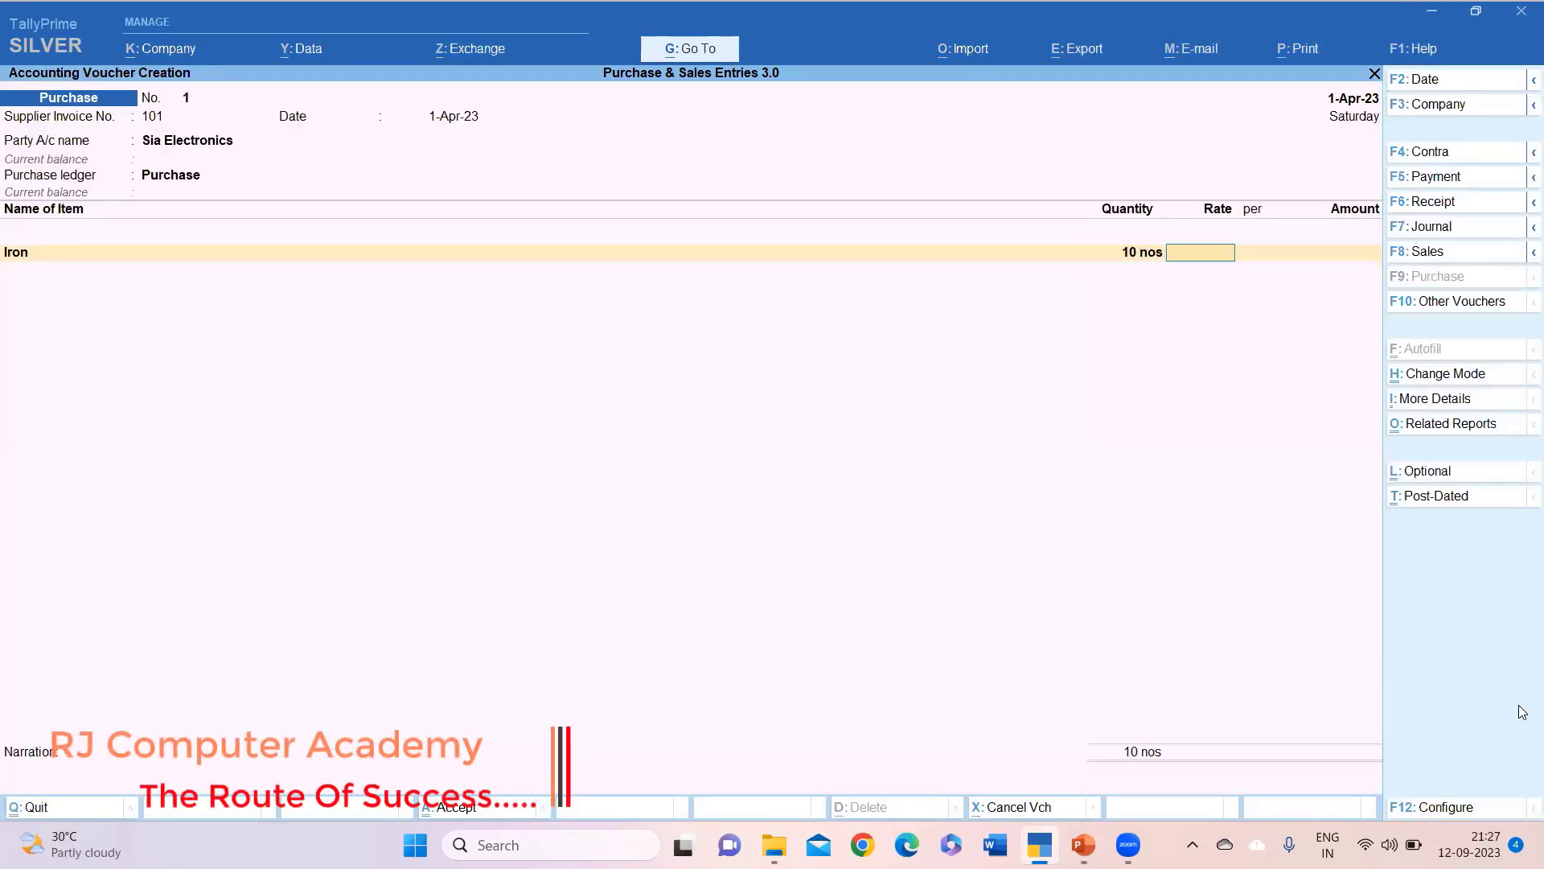
text(2,500)
key(Return)
key(Return)
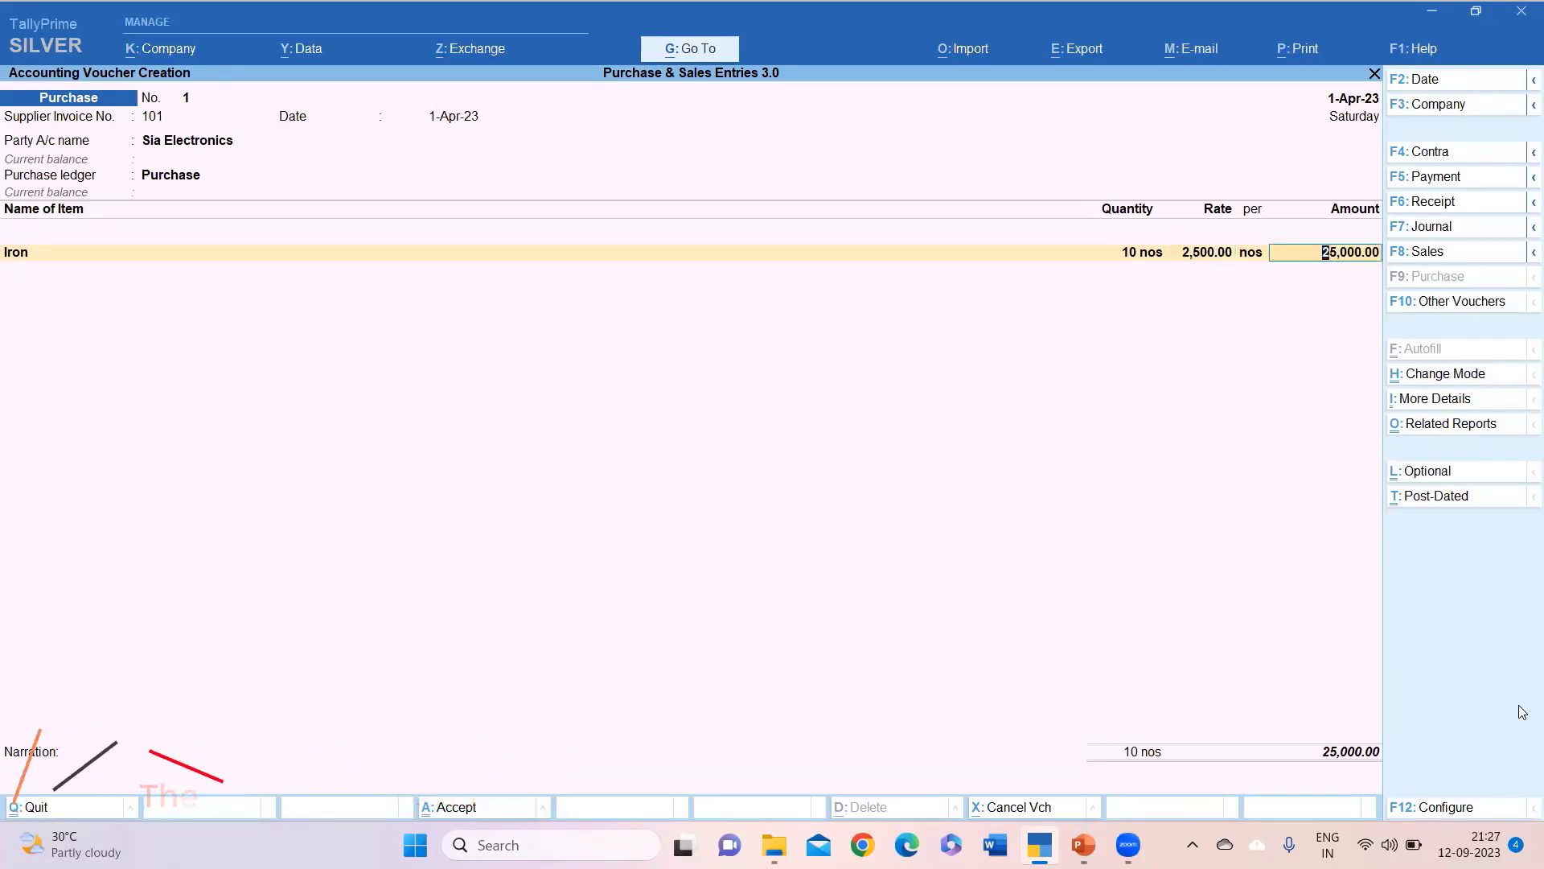
key(Return)
key(Return)
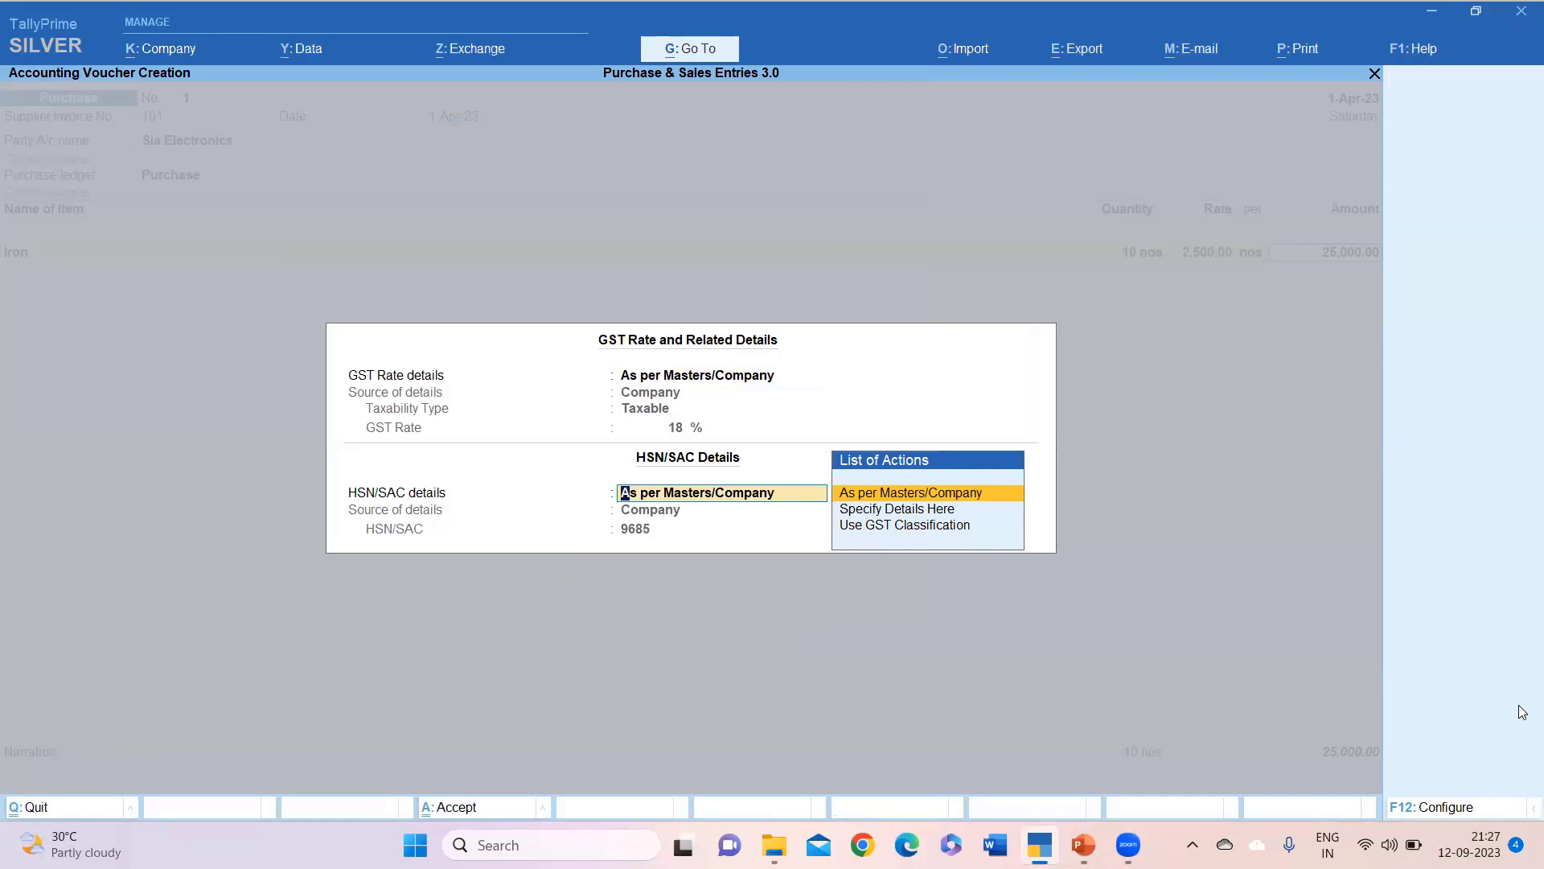
key(Return)
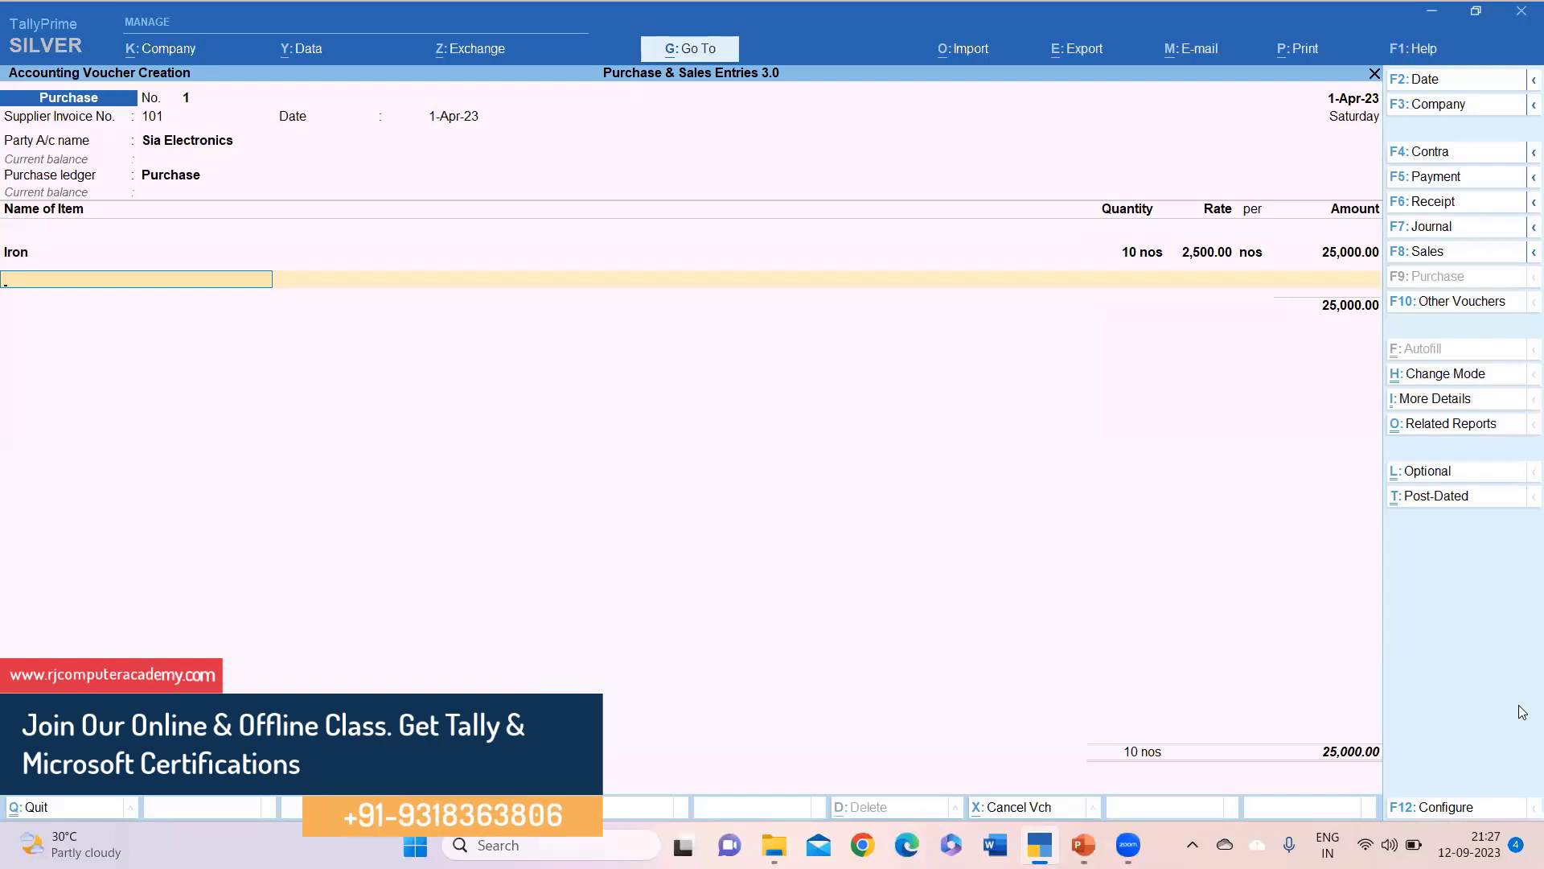
key(Return)
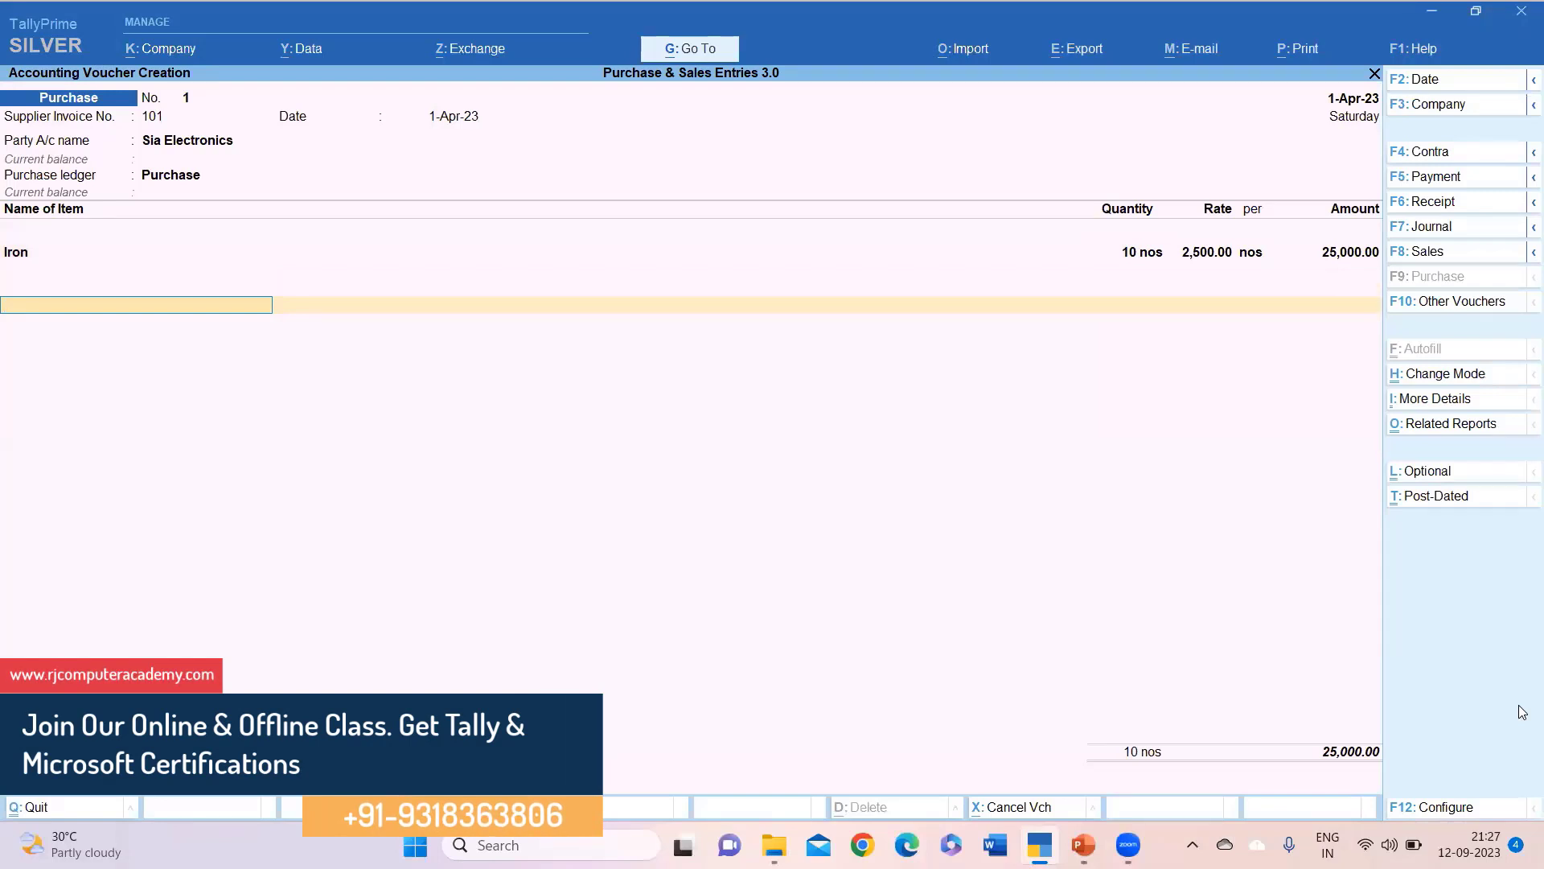
Create a Cgst ledger under Duties & Taxes with duty type GST and tax type CGST.
key(alt+c)
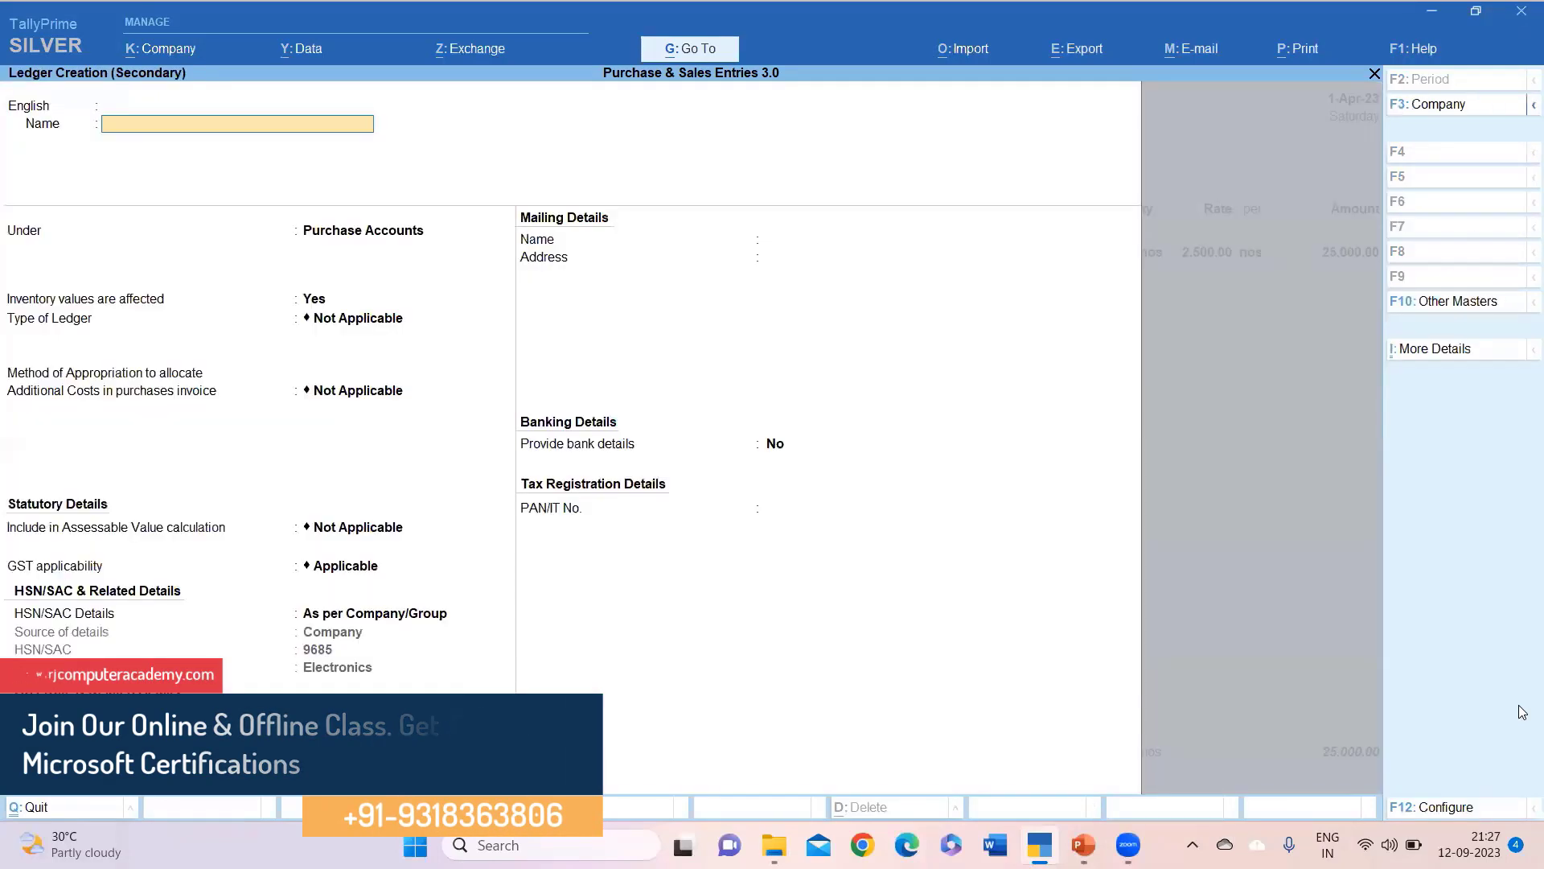
text(Cgst)
key(Return)
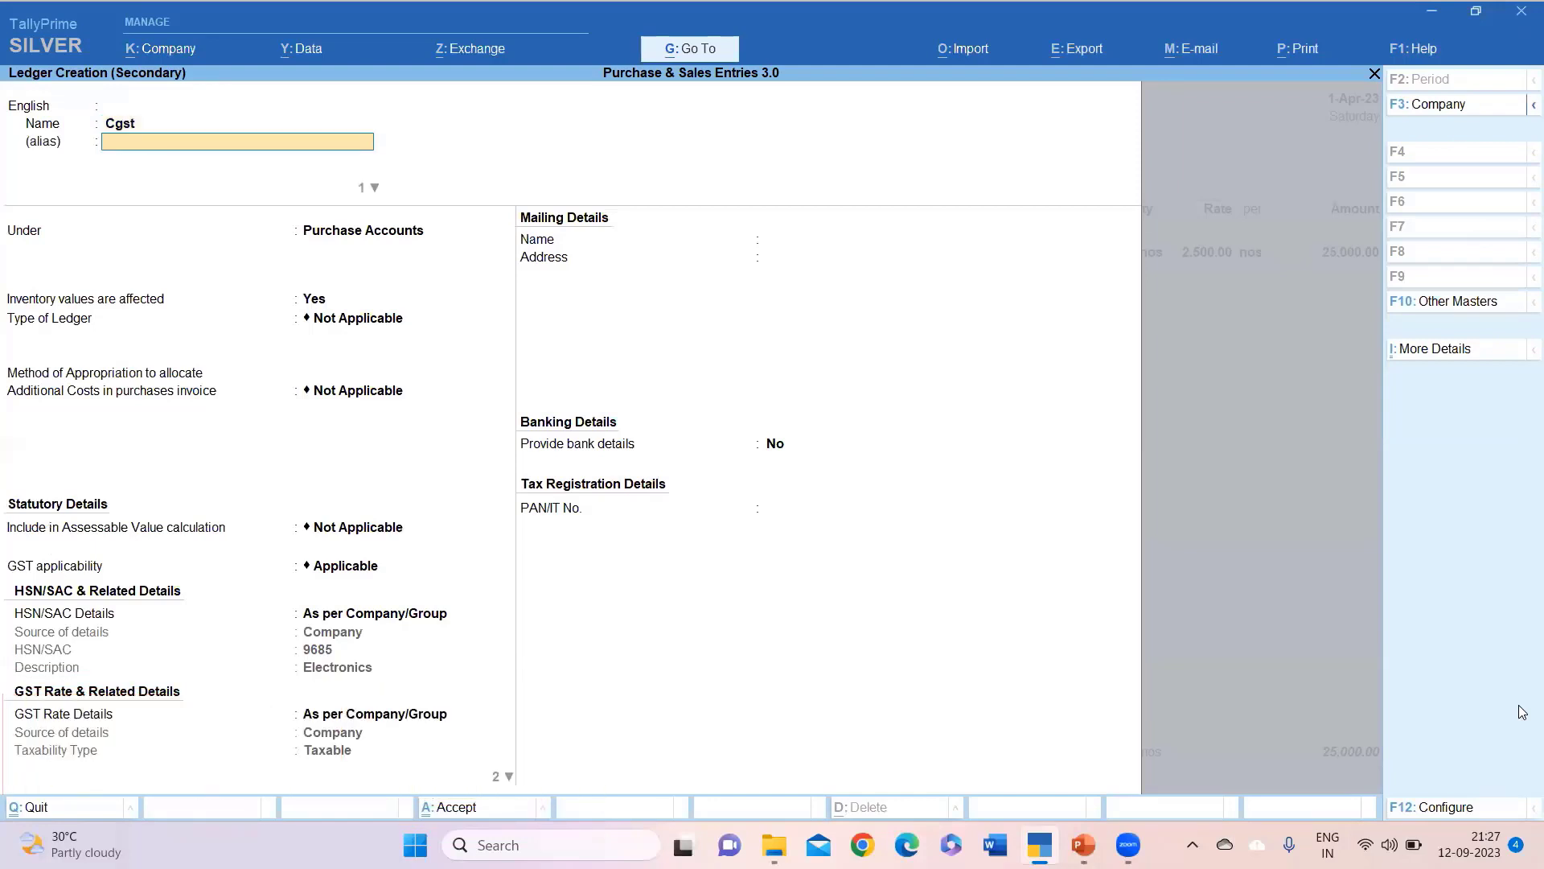
key(Return)
text(Du)
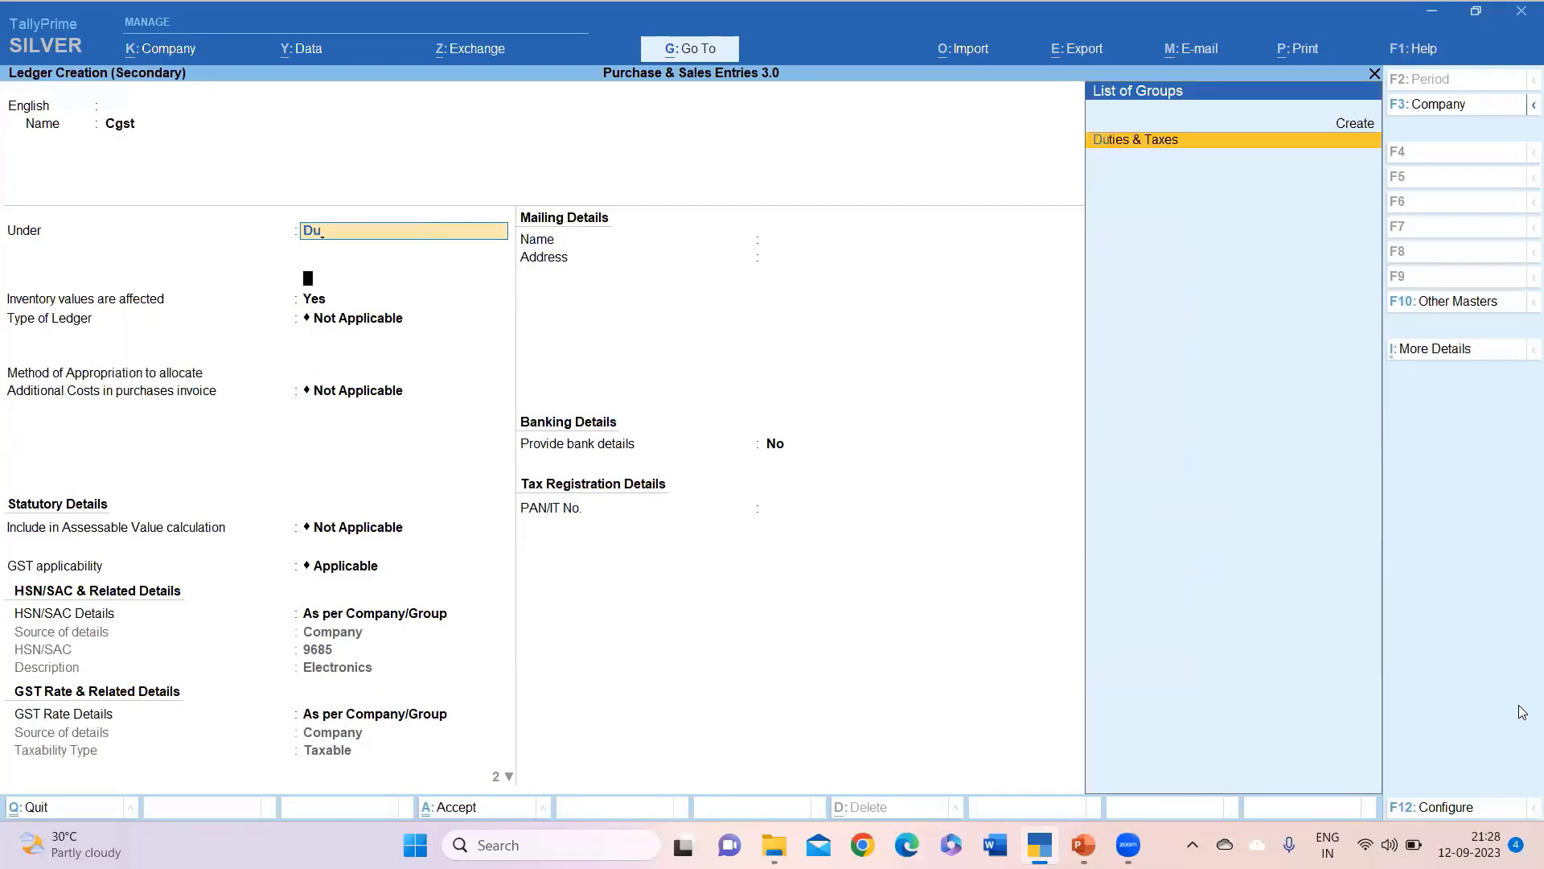
key(Return)
key(Up)
key(Return)
key(Down)
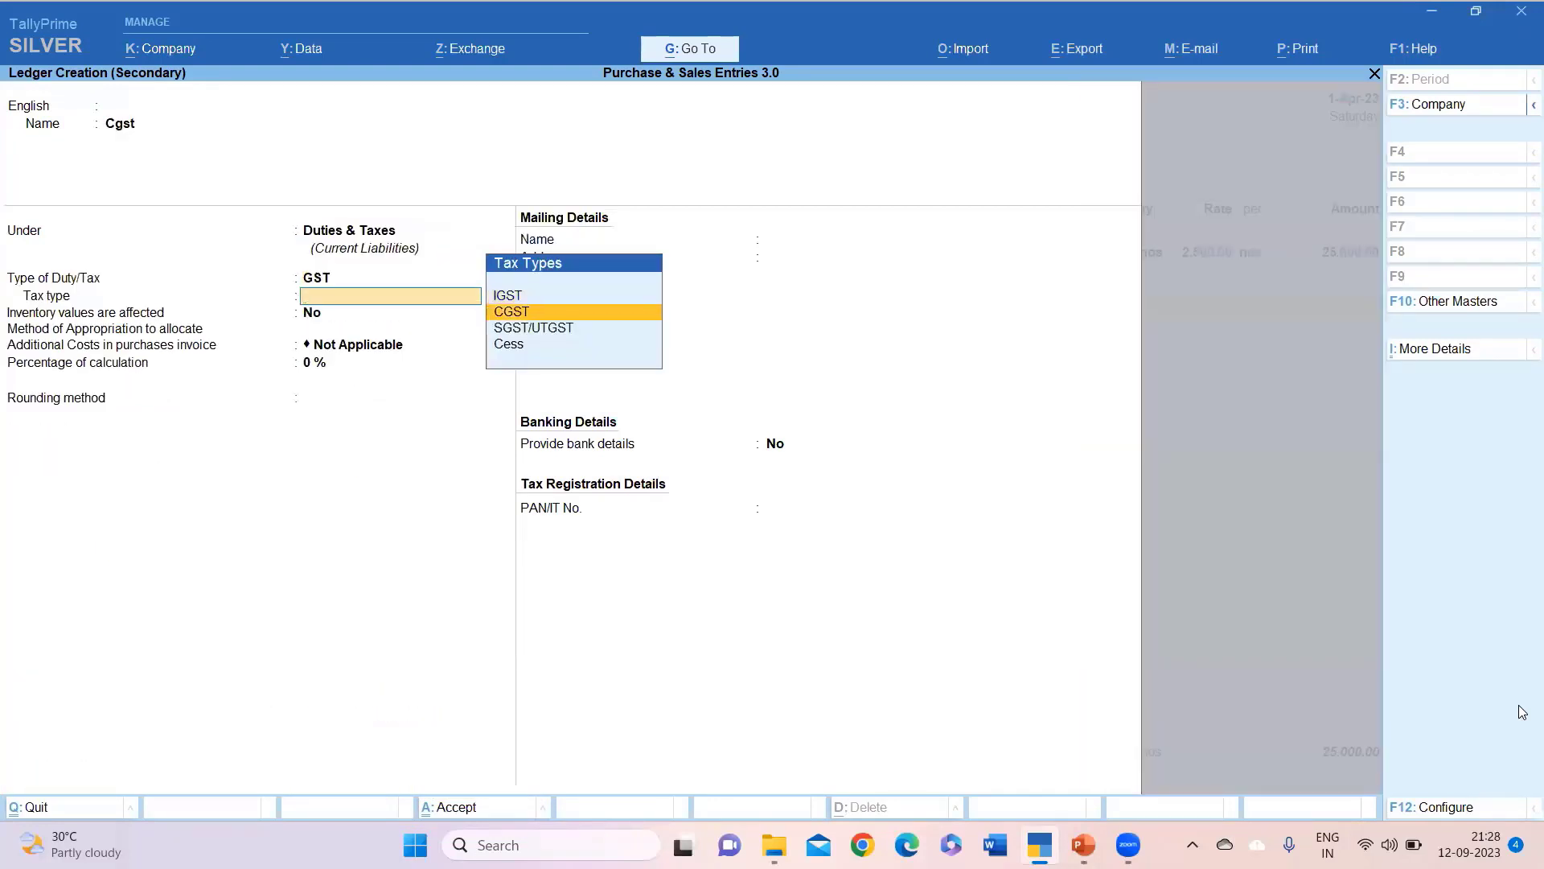
key(Return)
key(Return)
key(Return)
key(Return)
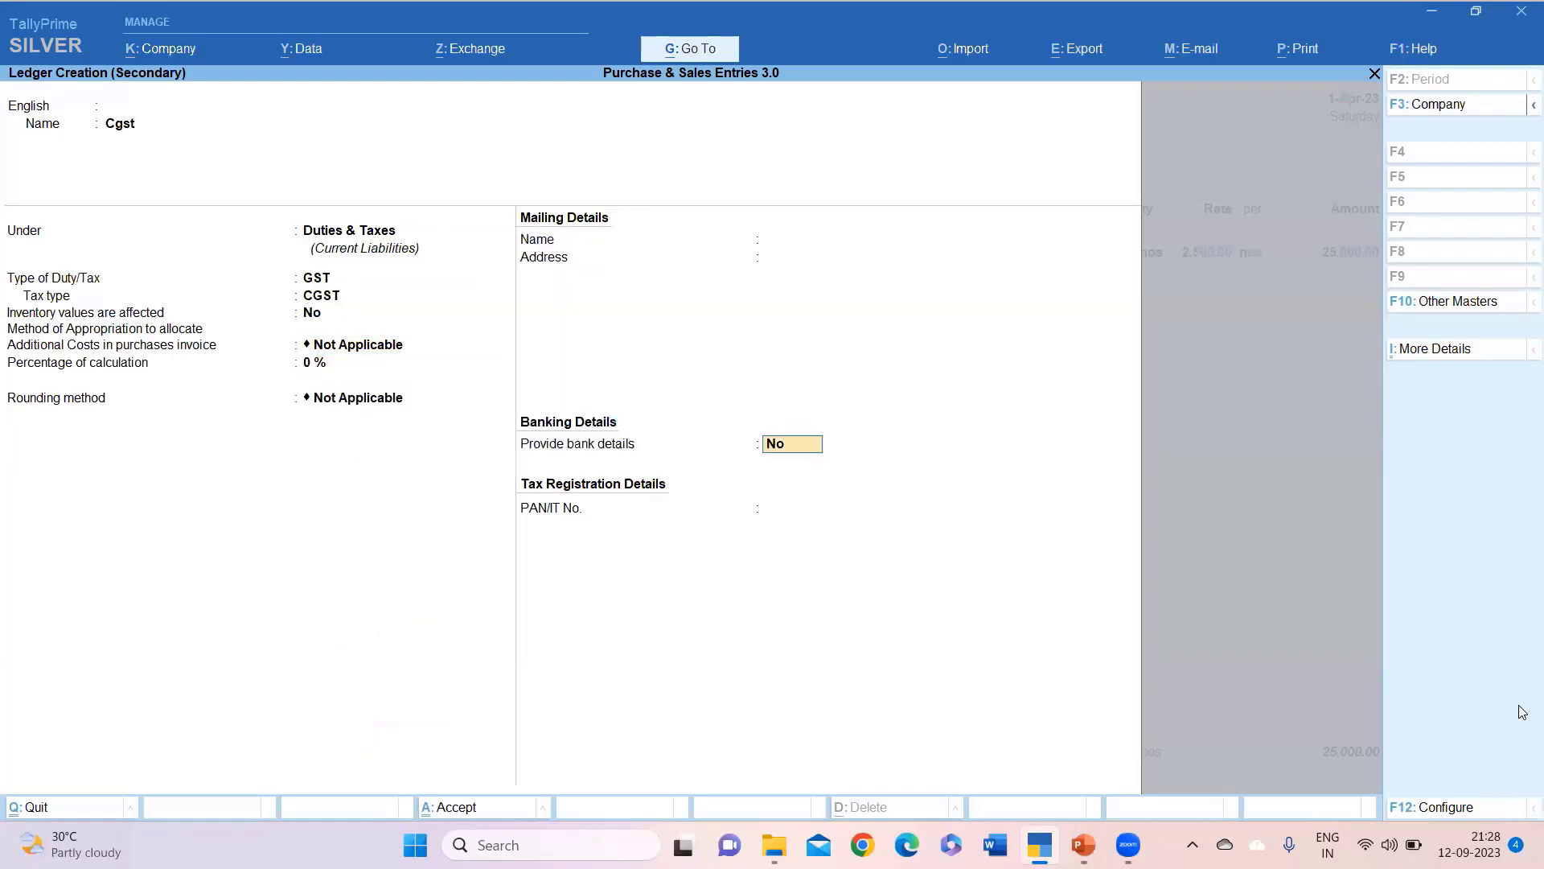
key(Return)
key(Return)
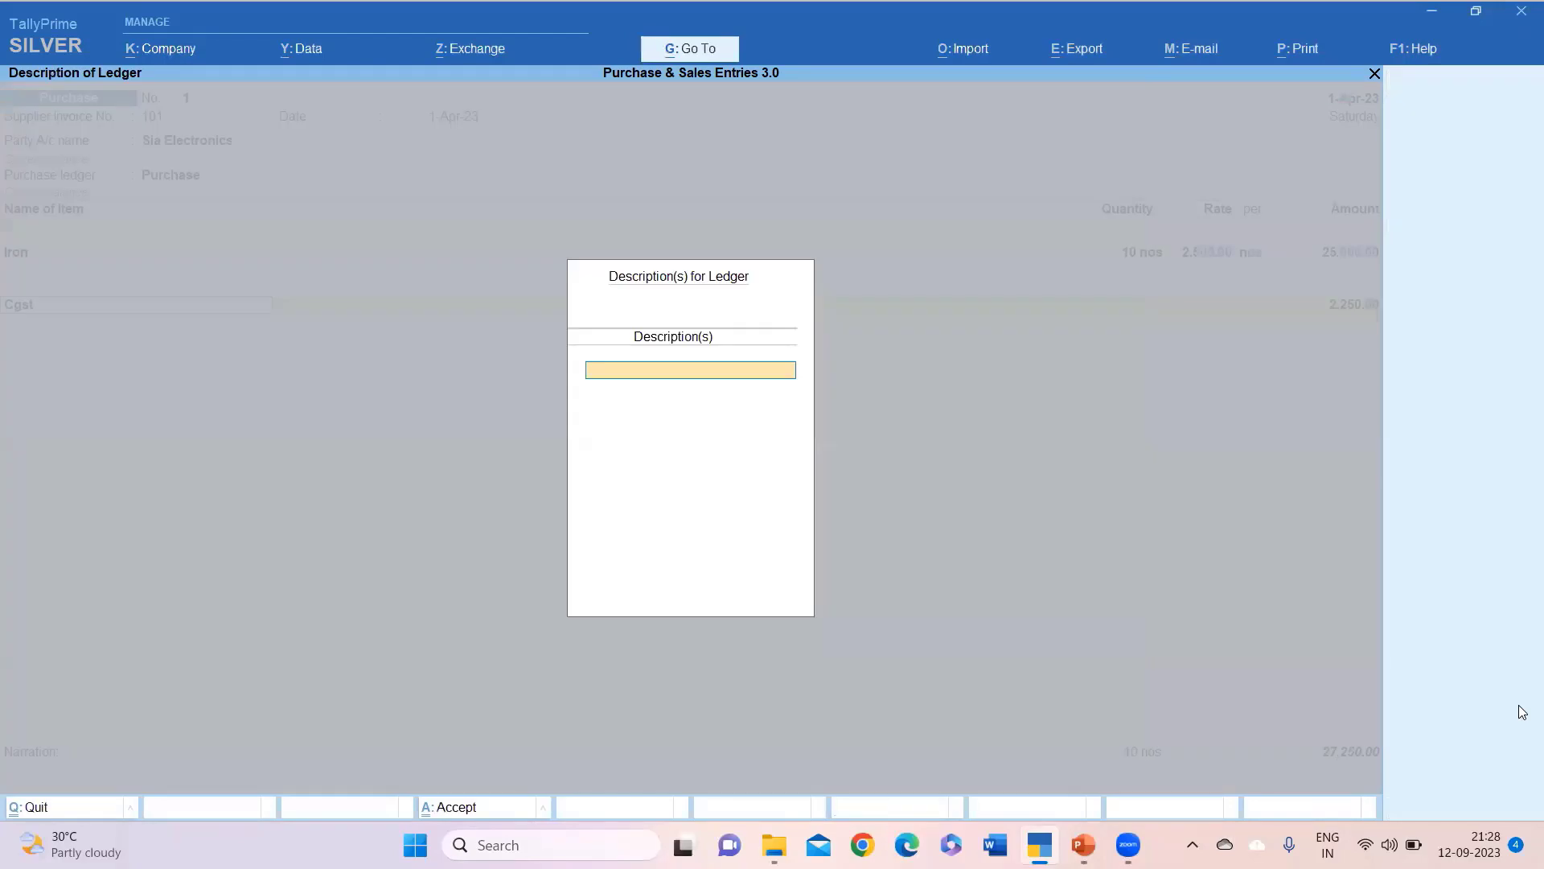
key(Return)
key(Return)
Create an Sgst ledger under Duties & Taxes with duty type GST and tax type SGST/UTGST.
key(alt+c)
text(S)
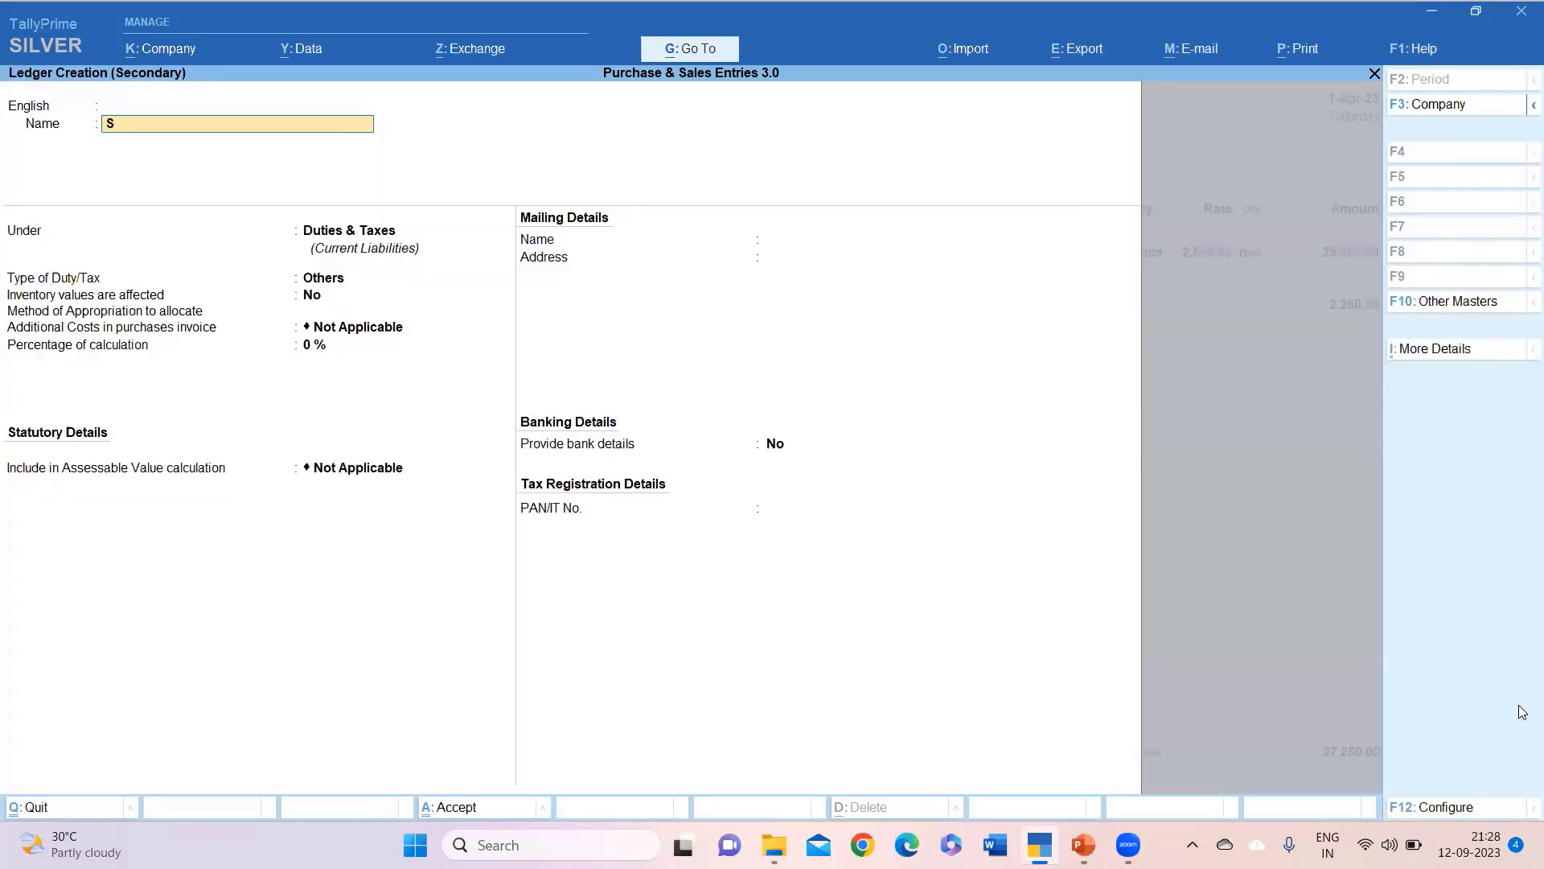
text(gst)
key(Return)
key(Return)
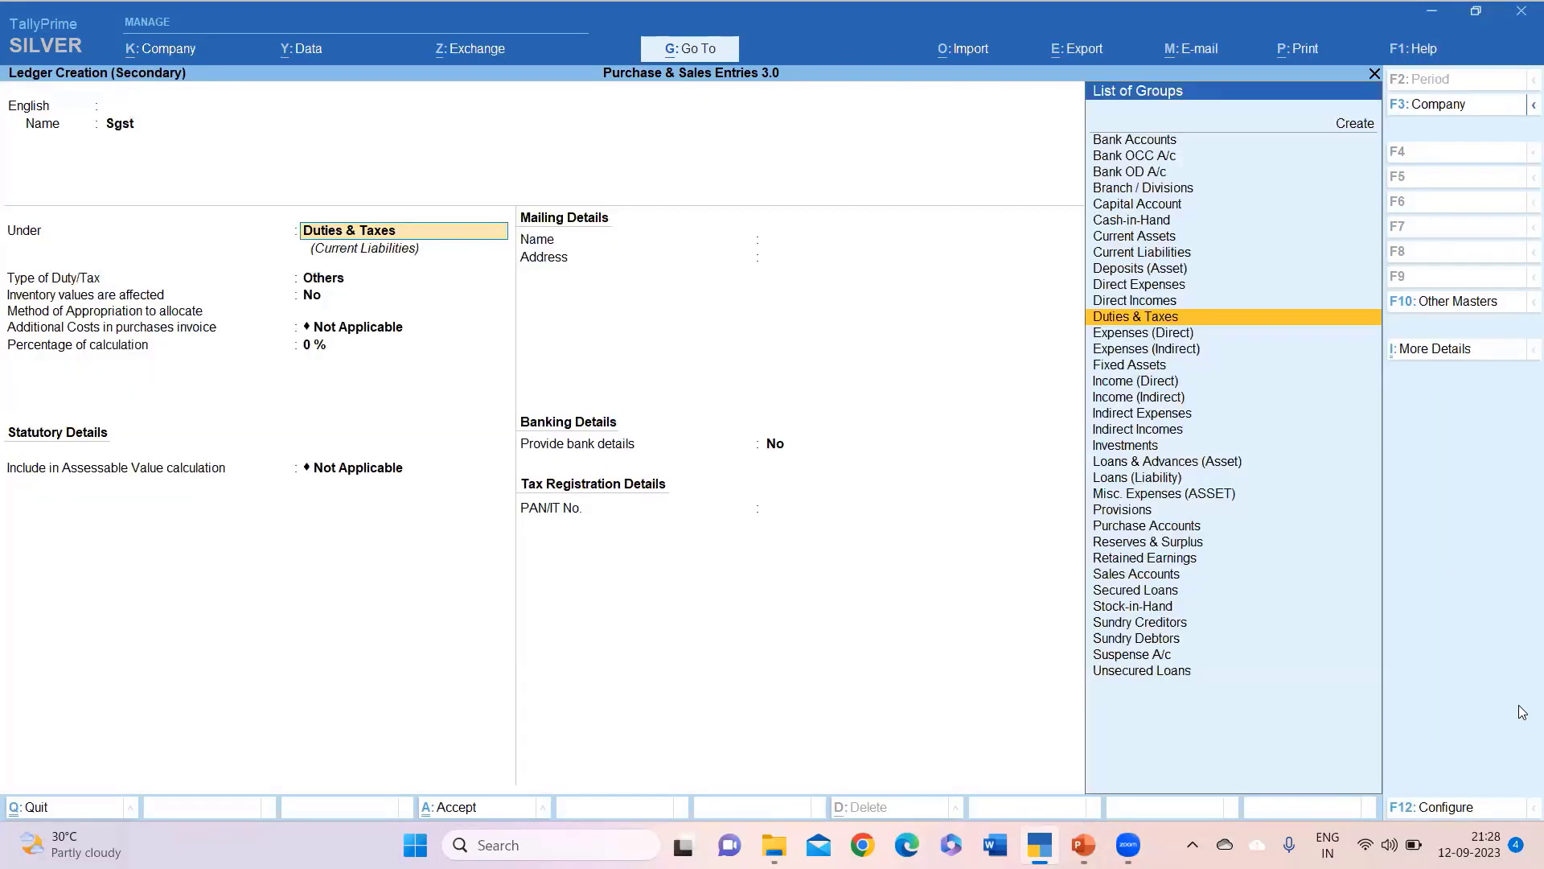
key(Return)
key(Up)
key(Return)
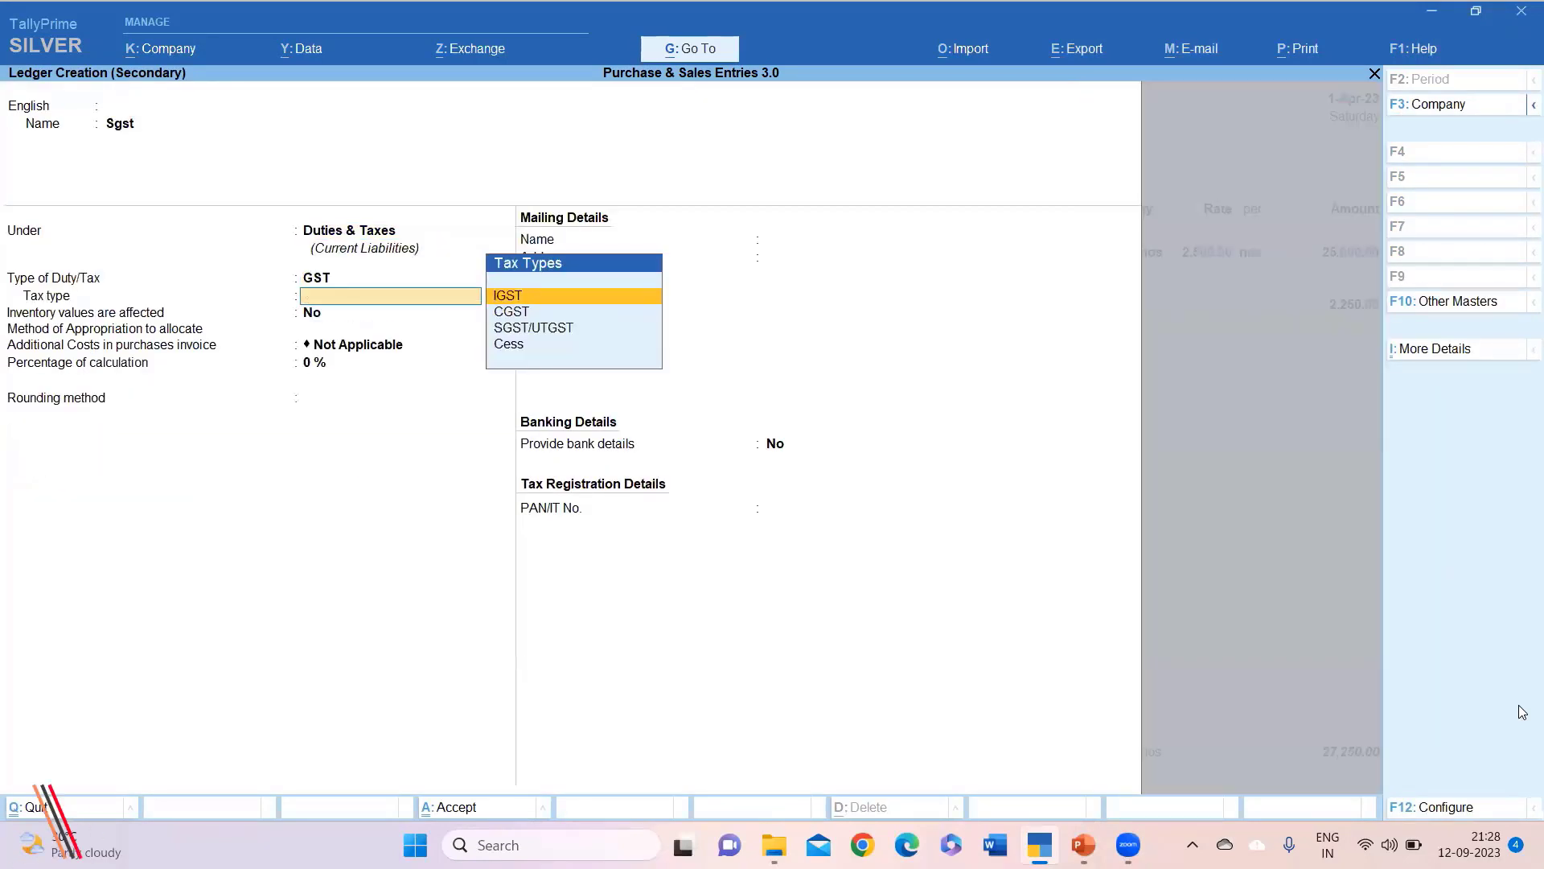
key(Down)
key(Down)
key(Down)
key(Up)
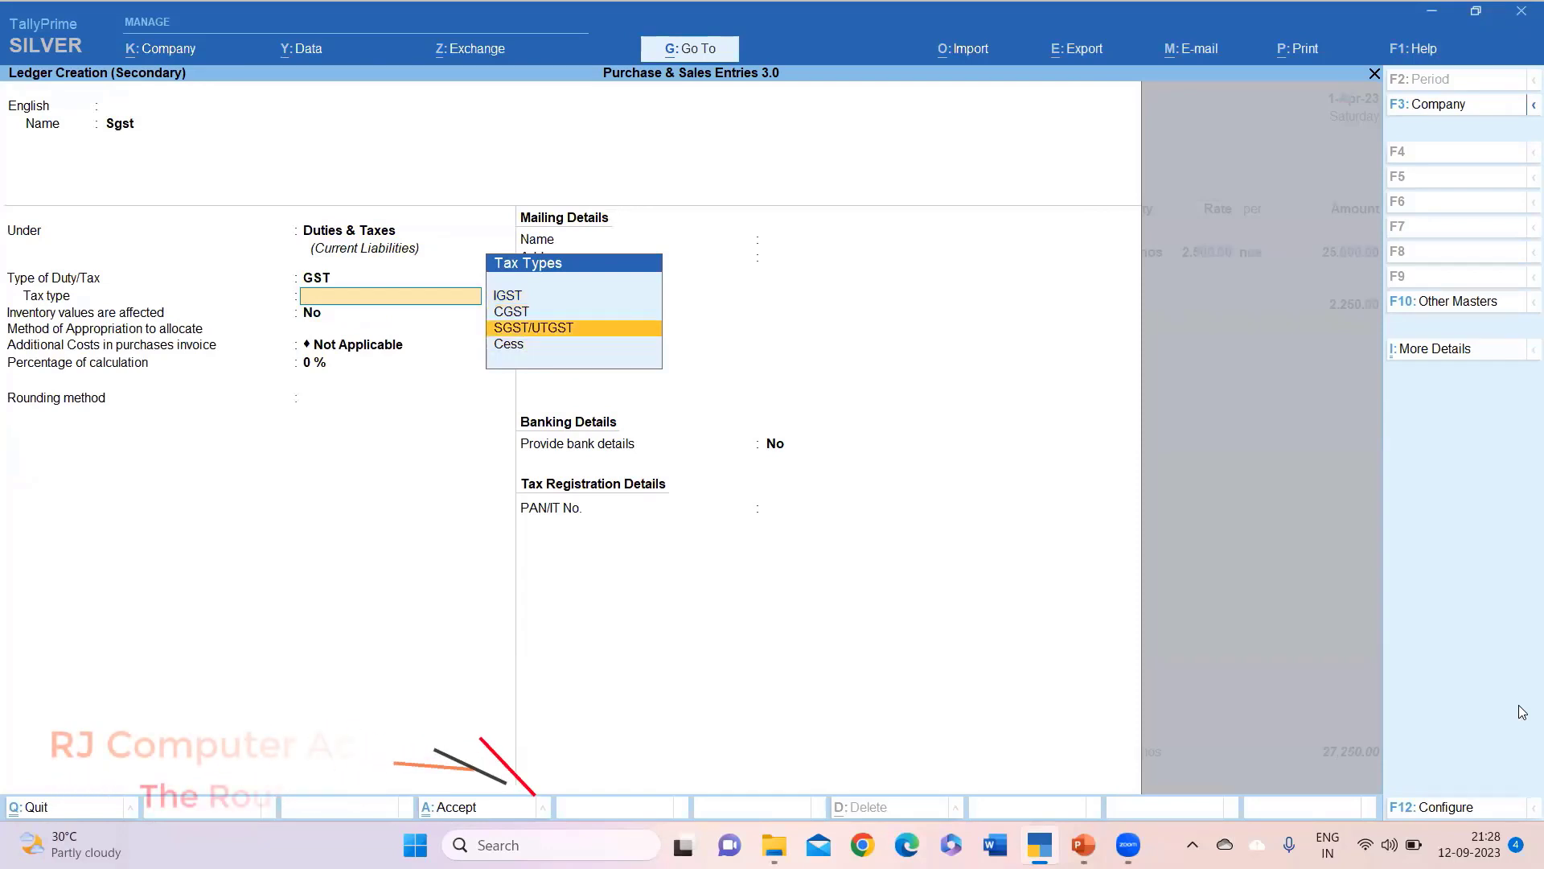
key(Return)
key(Return)
key(Return)
key(Return)
key(Return)
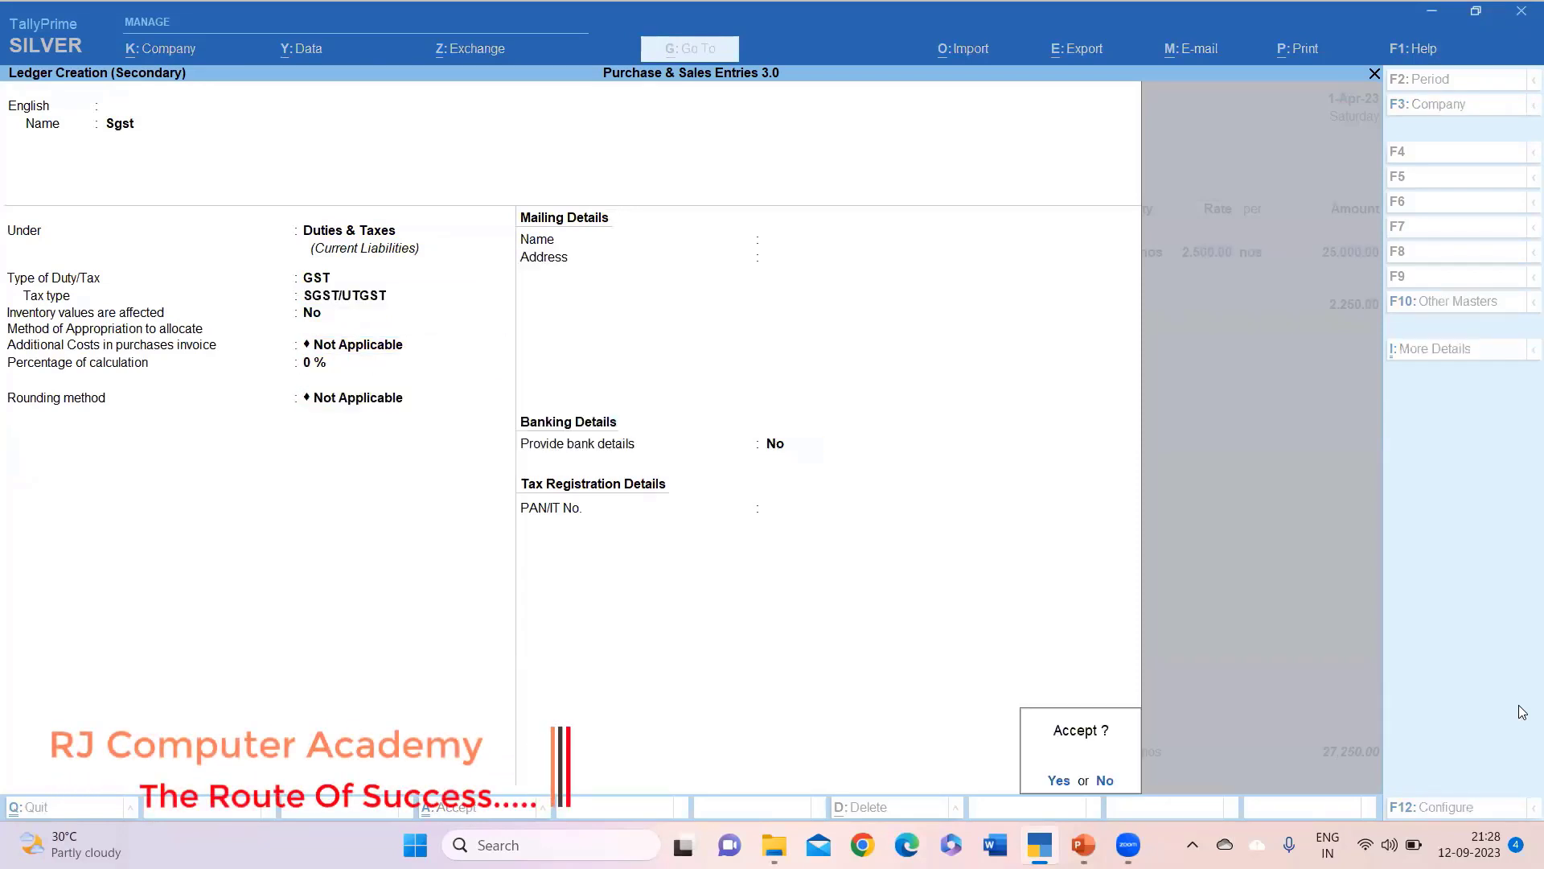
key(Return)
key(Return)
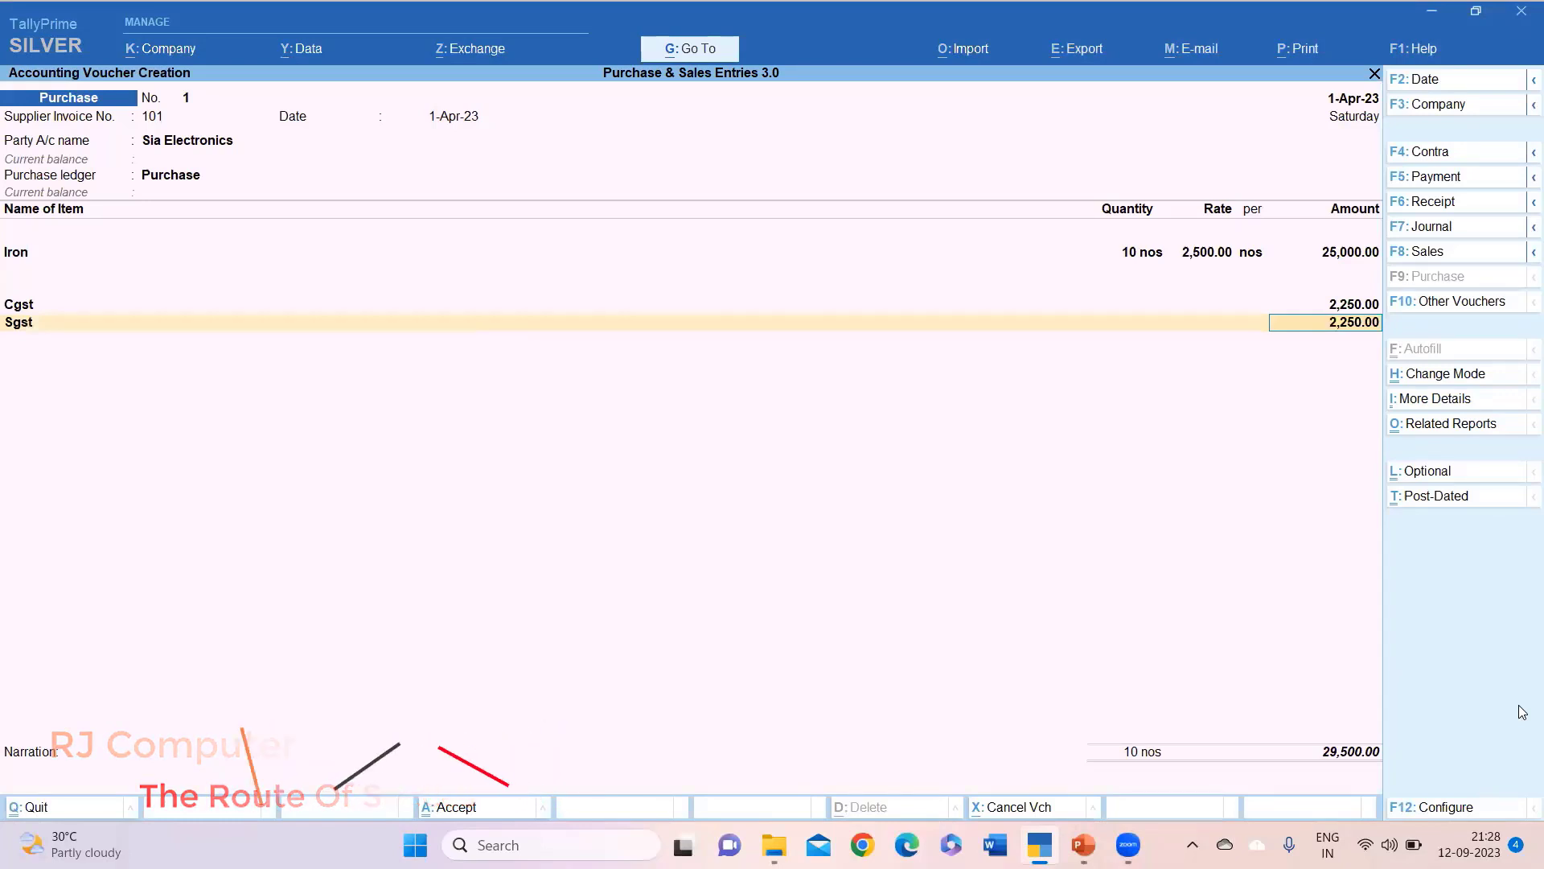
Accept Sgst at 2,250.00, set New Ref 101, save the 29,500.00 purchase voucher, and return to the Gateway.
key(Return)
key(Return)
key(Return)
key(Return)
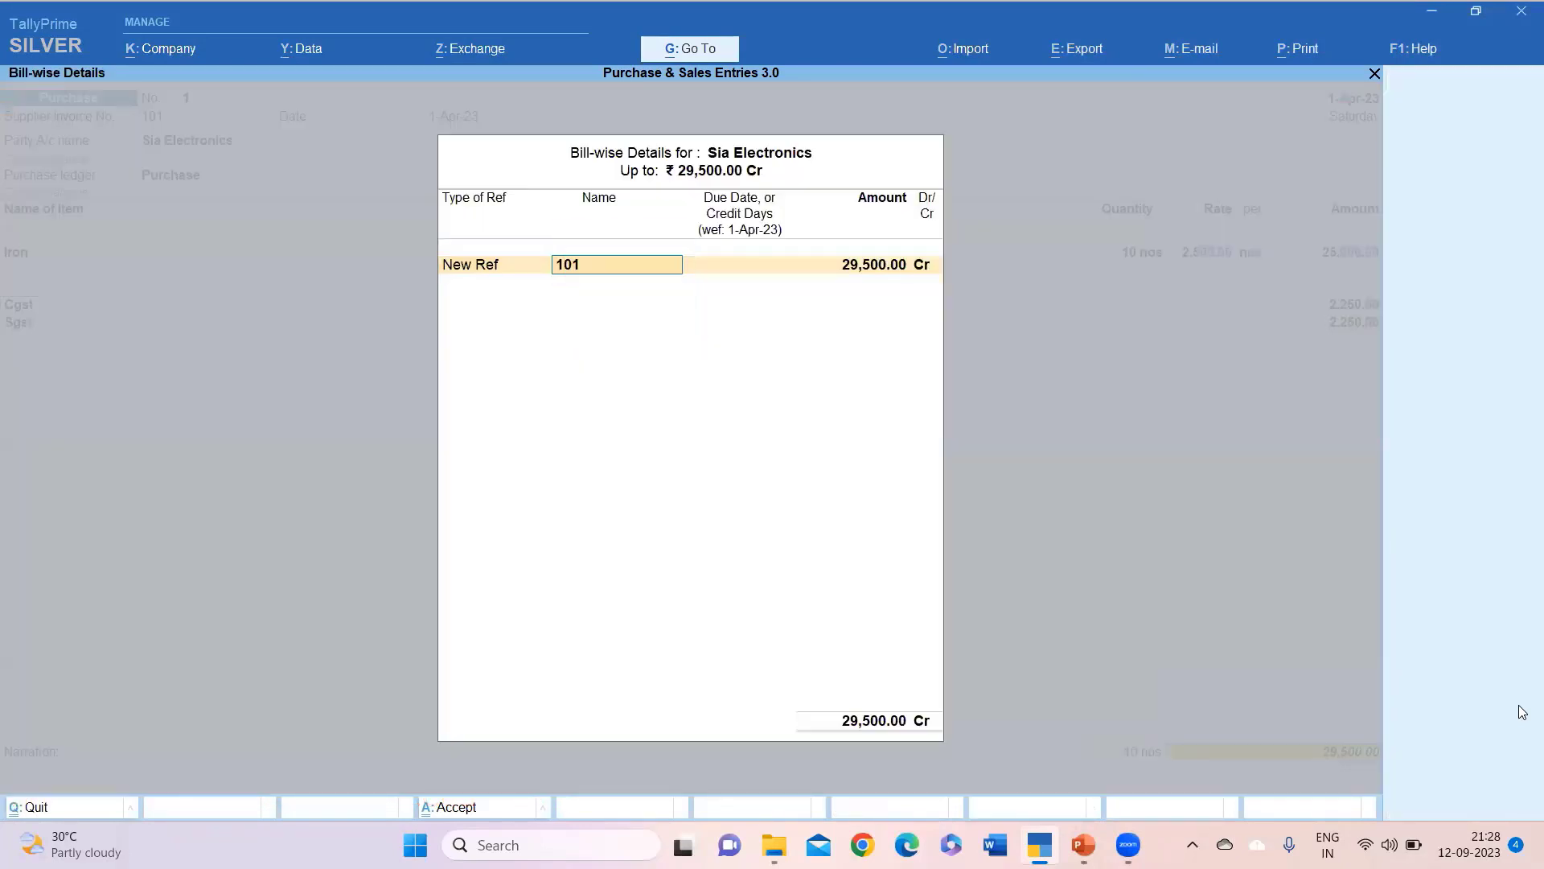
key(Return)
key(Return)
key(Return)
key(Return)
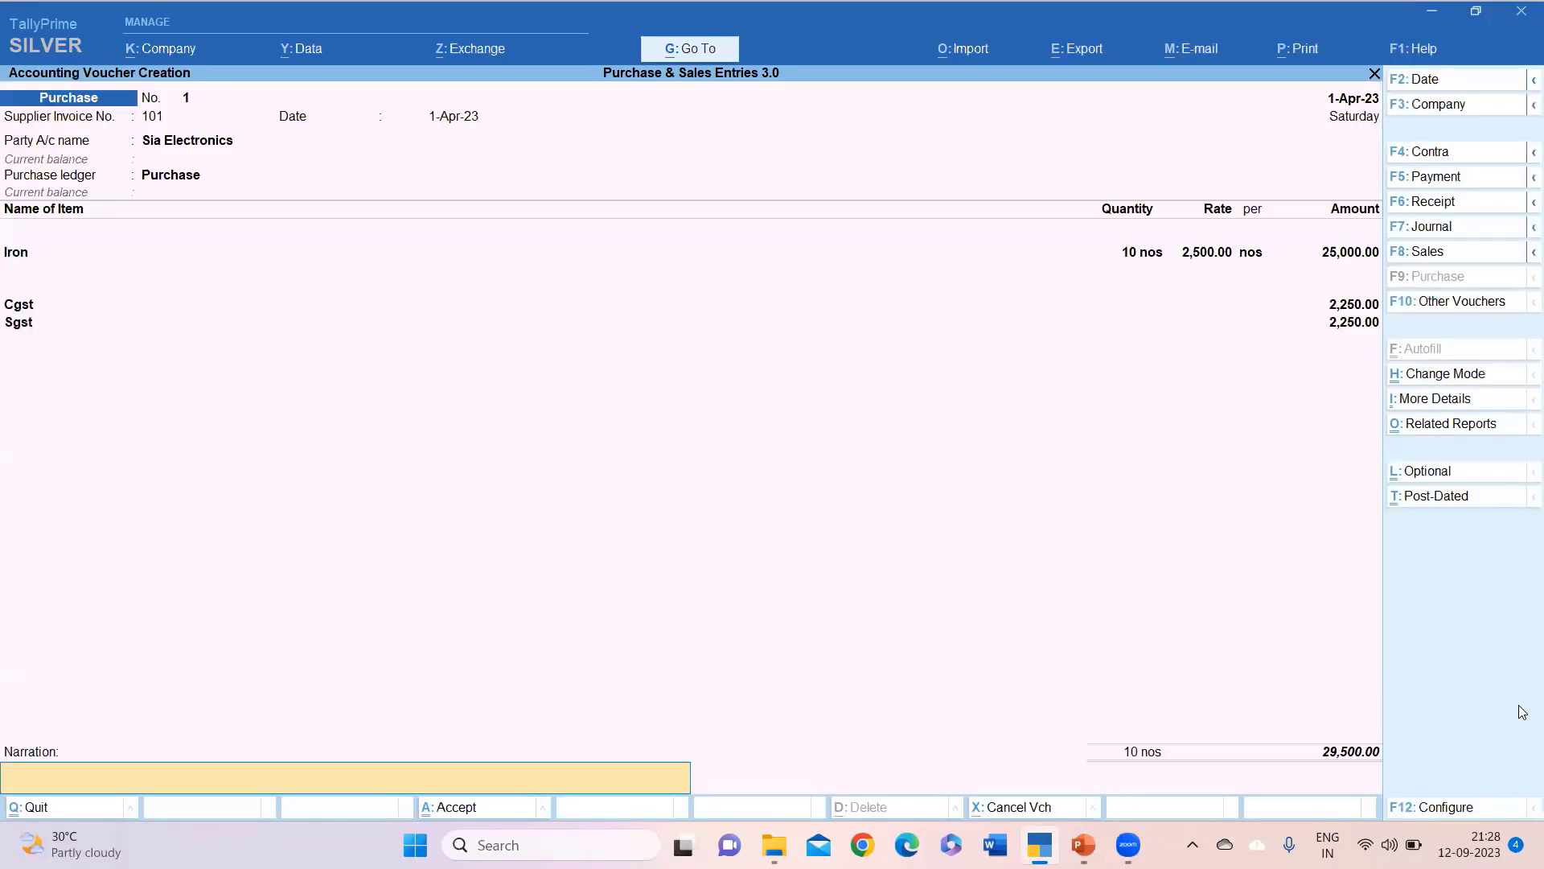
key(Return)
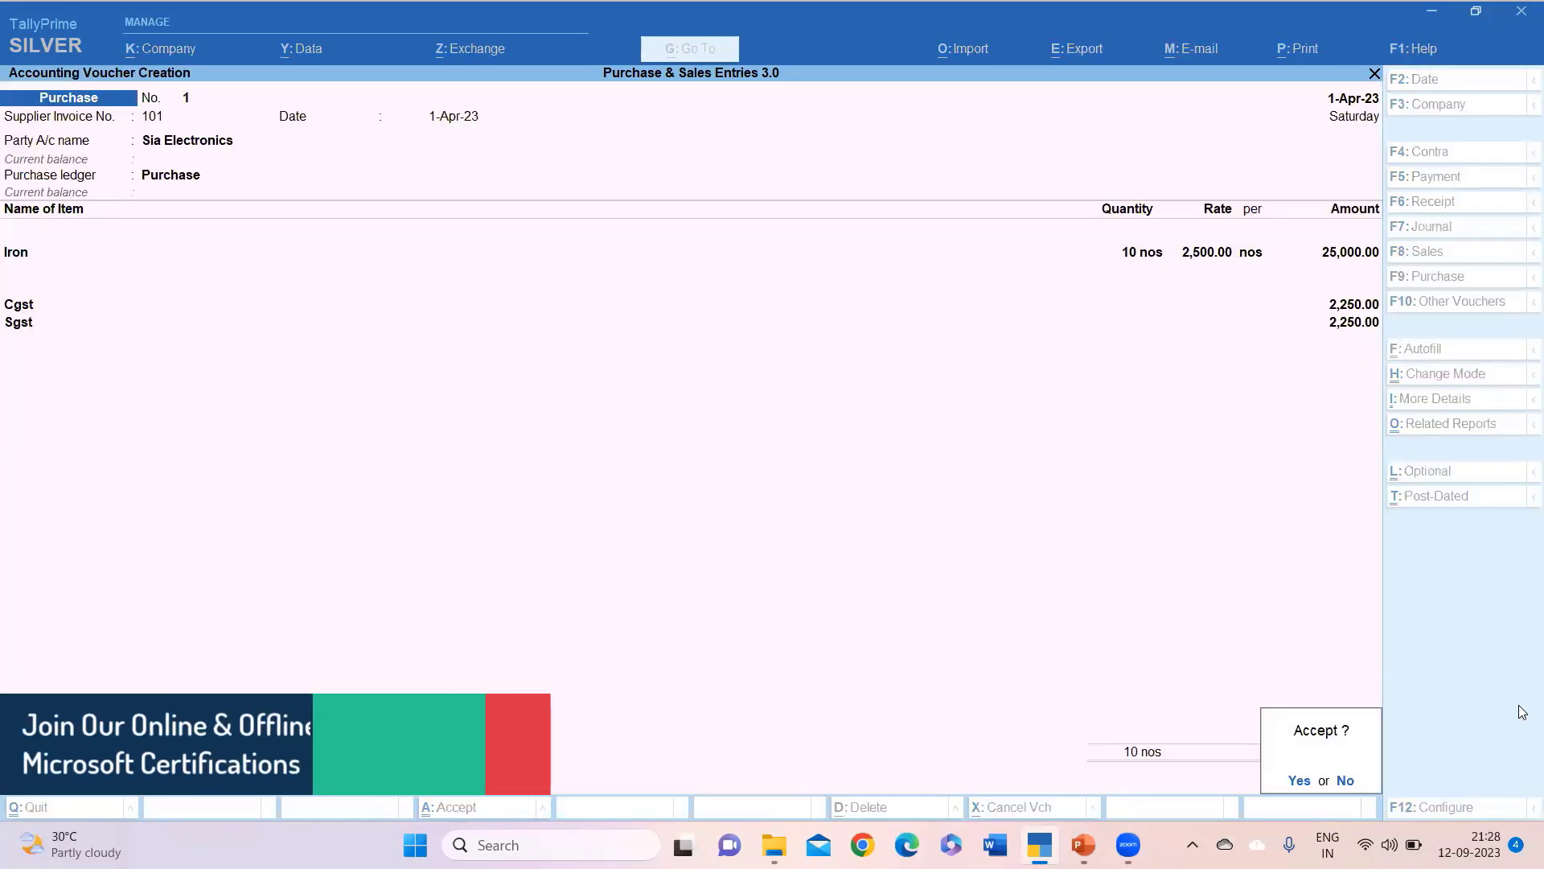
key(Return)
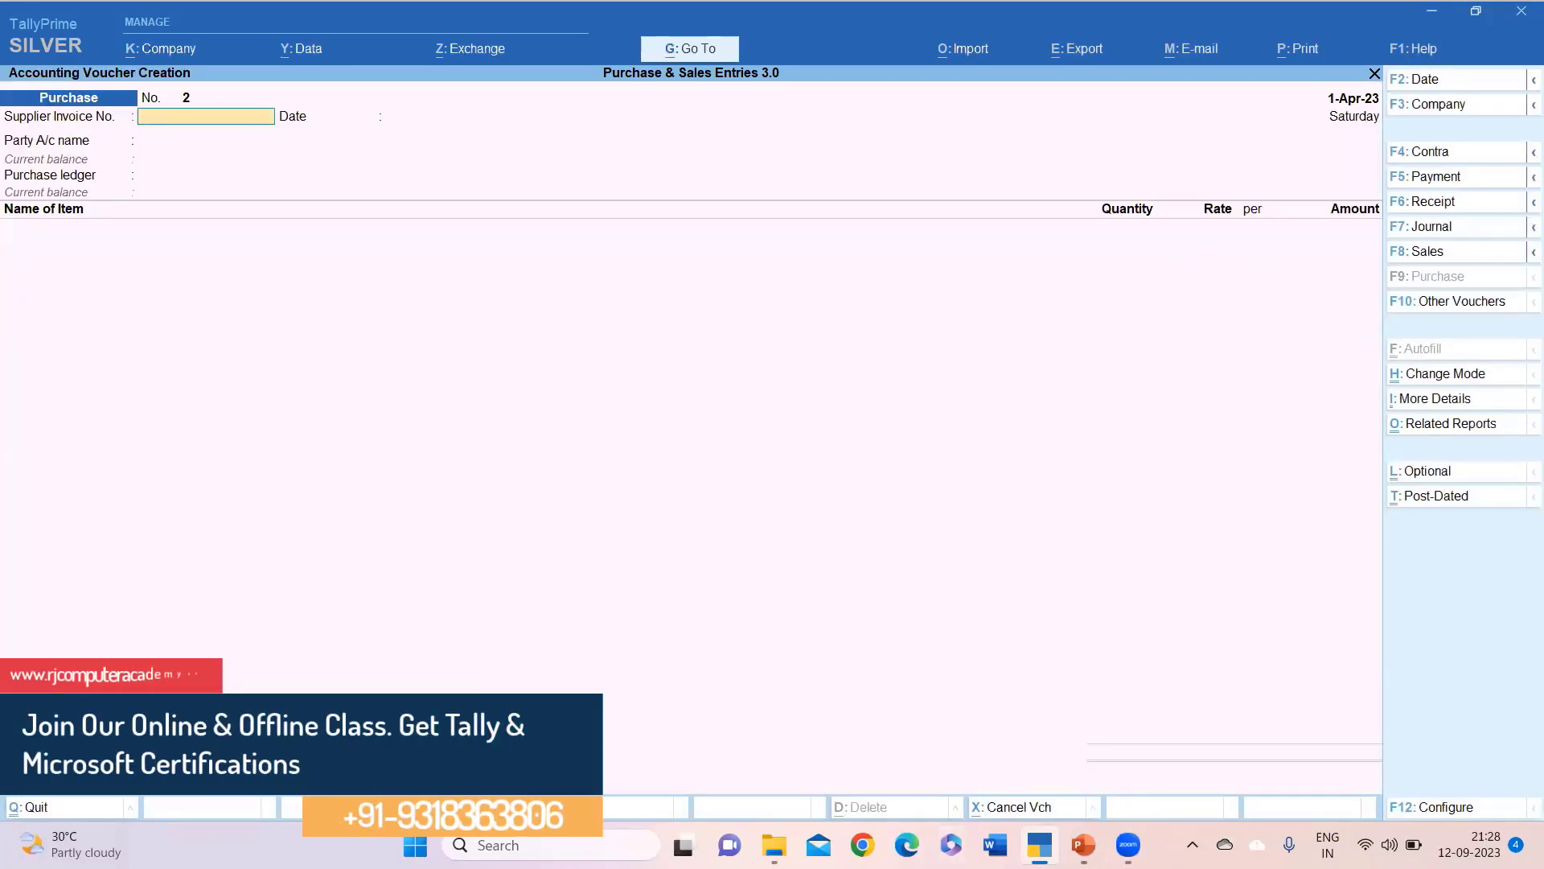
click(48, 808)
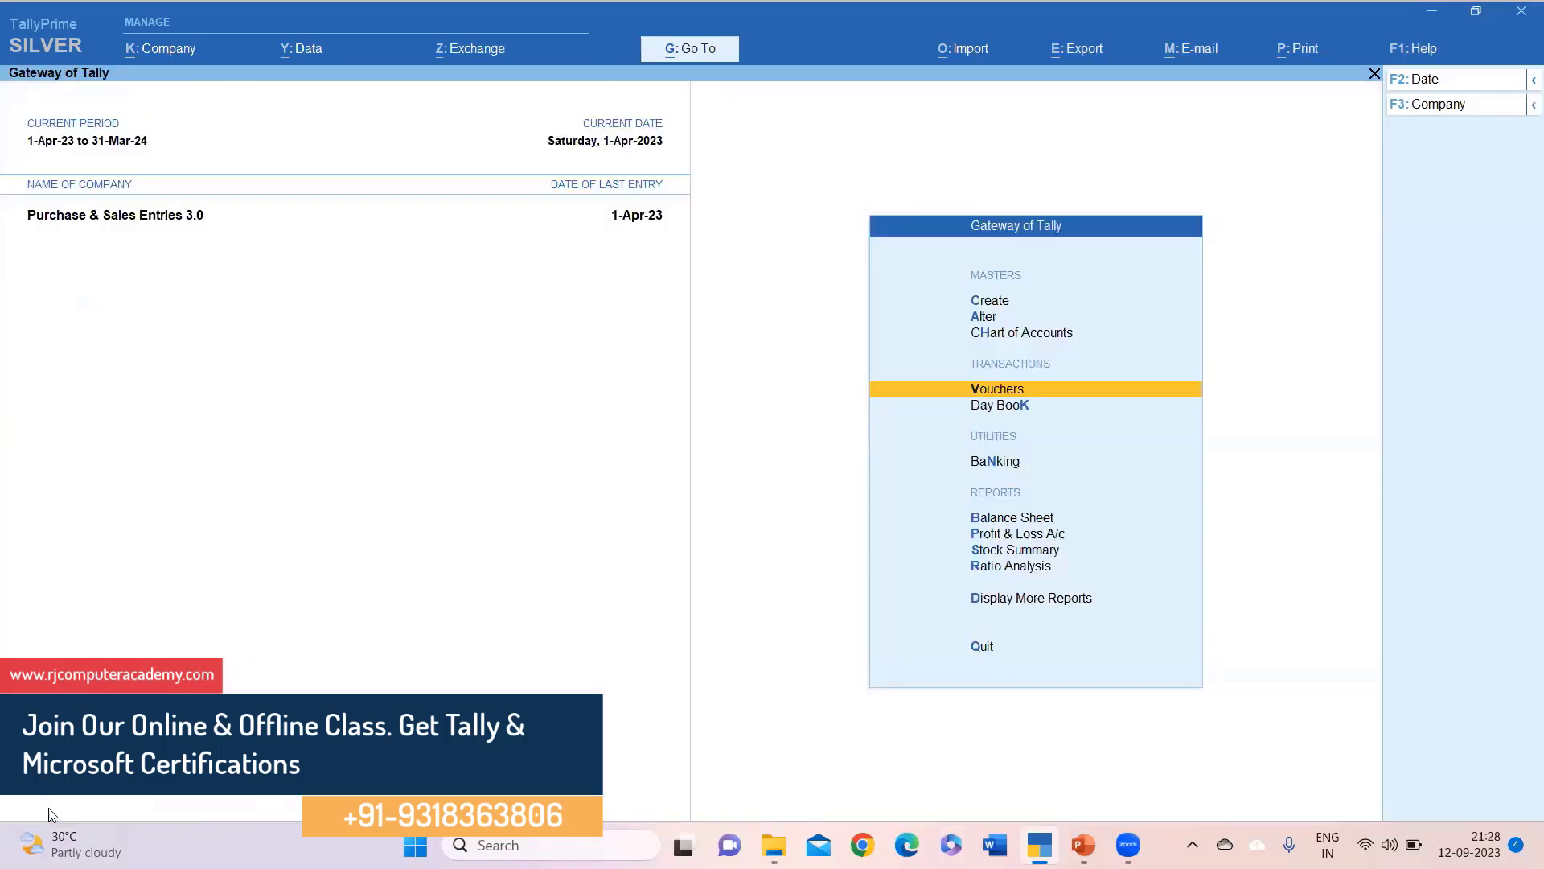
key(Down)
key(Down)
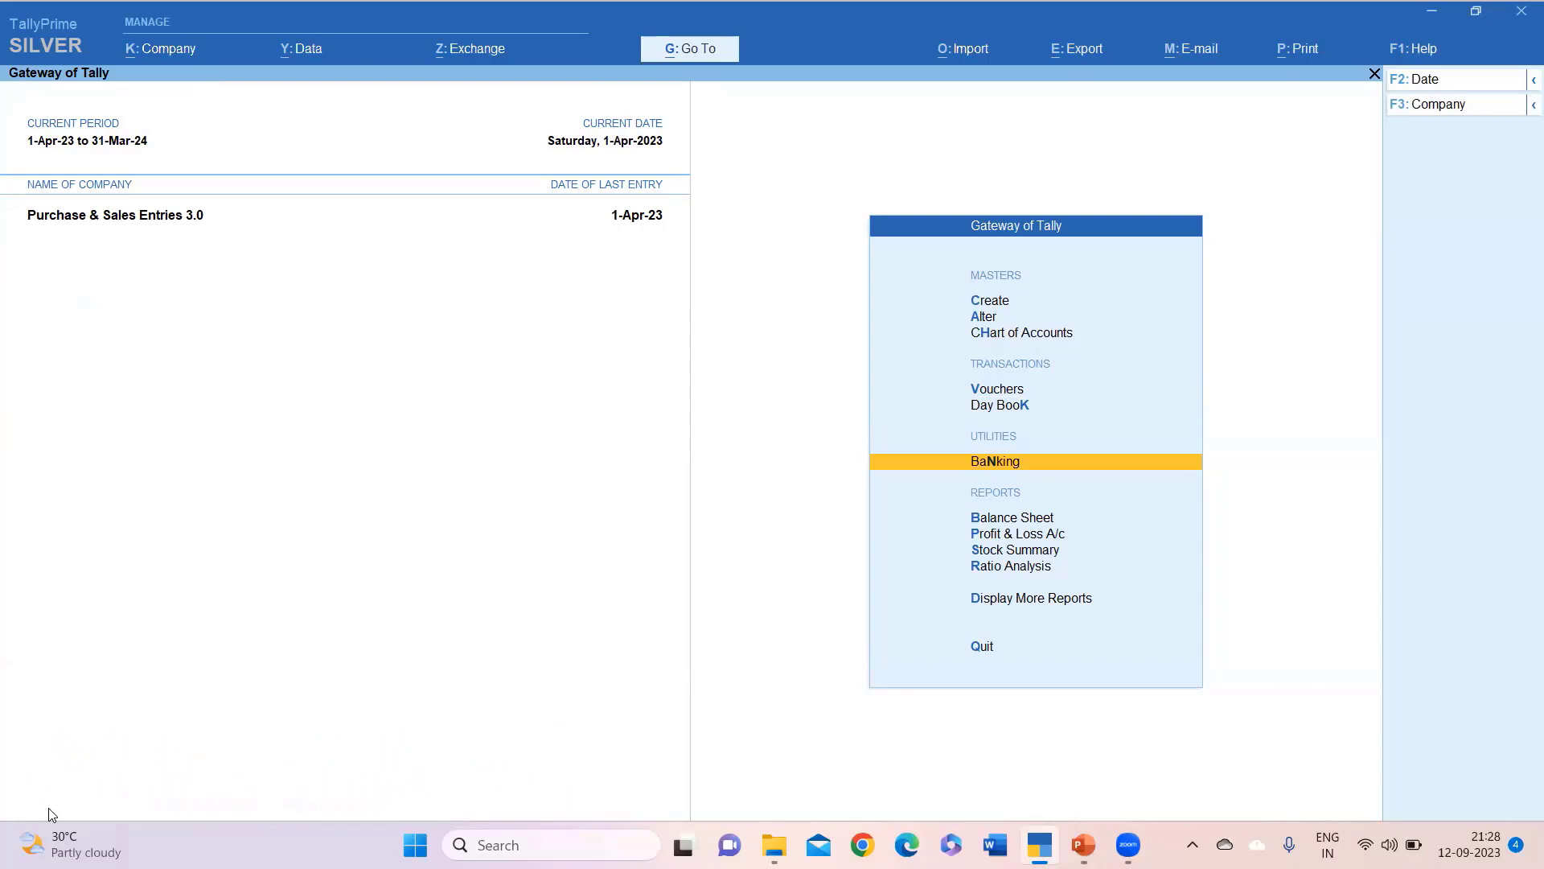
key(Down)
key(Down)
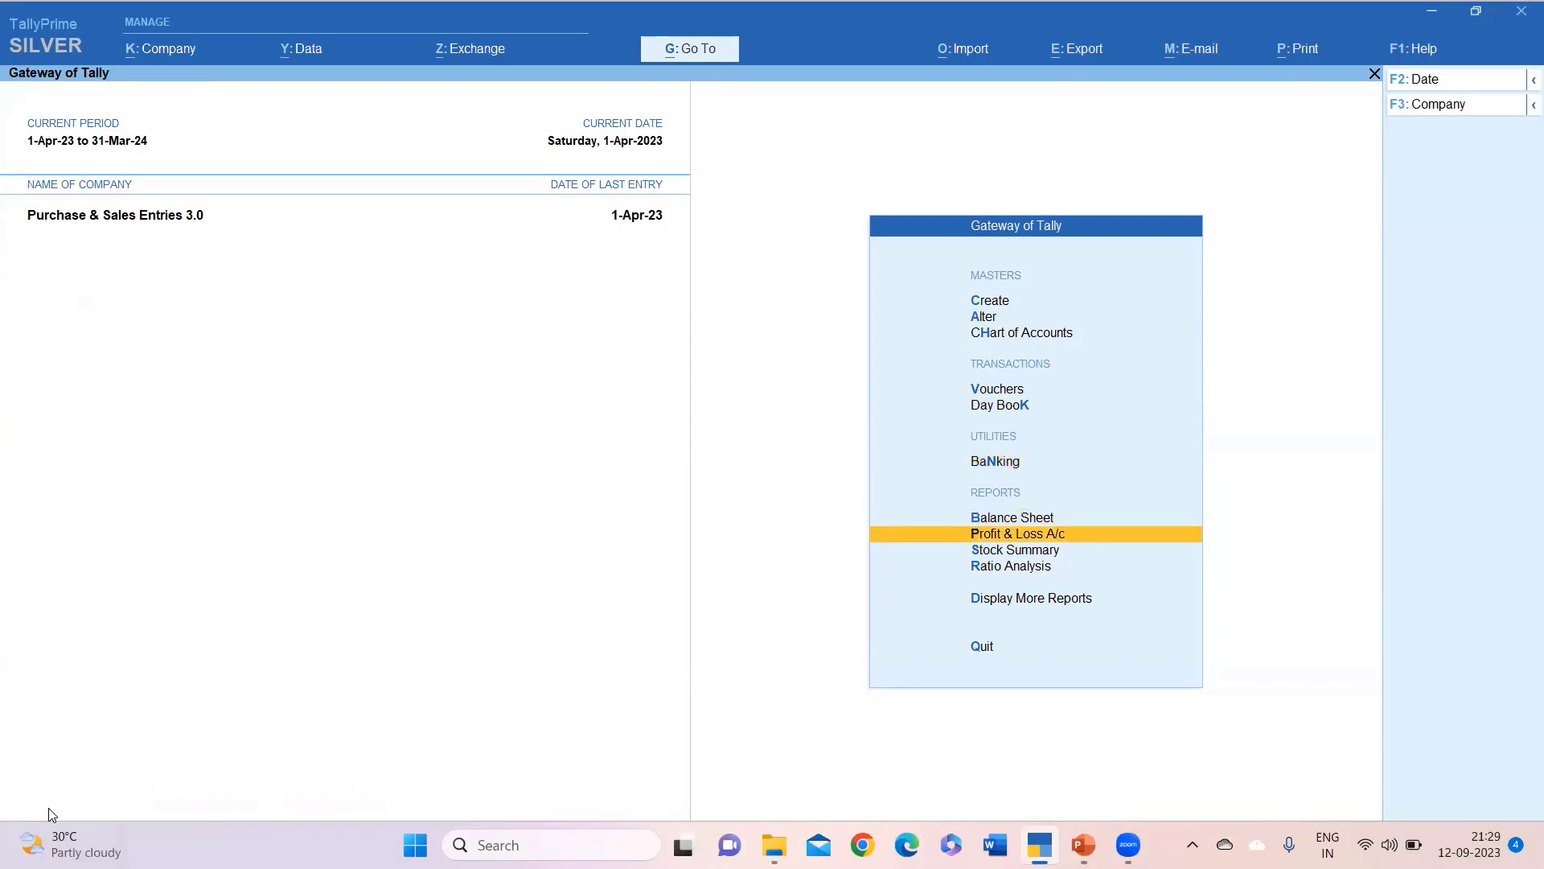
key(Return)
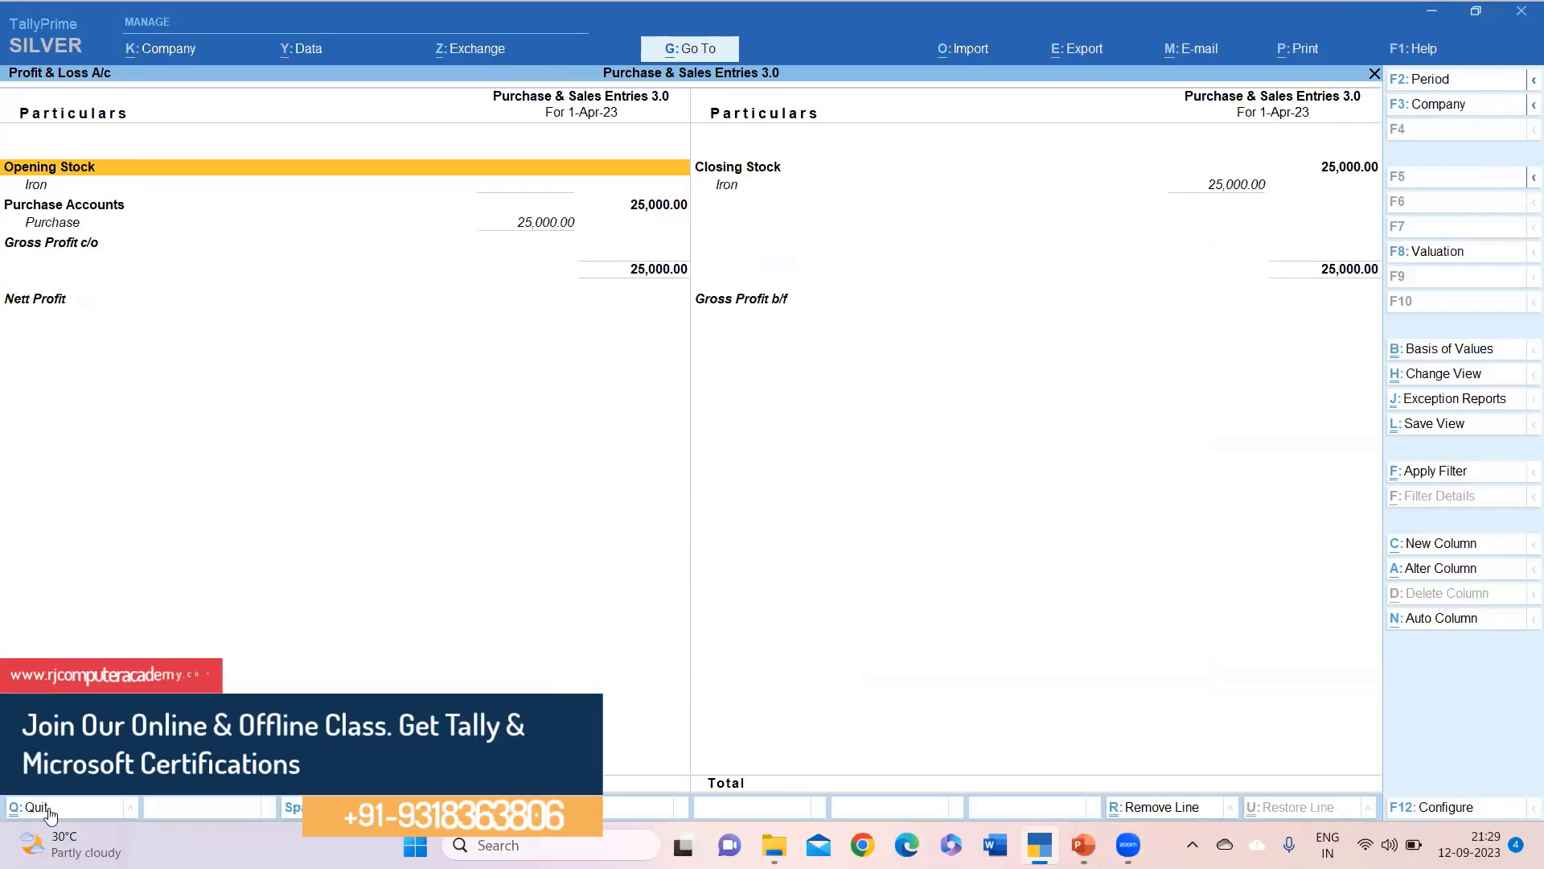
key(Down)
key(Down)
key(Down)
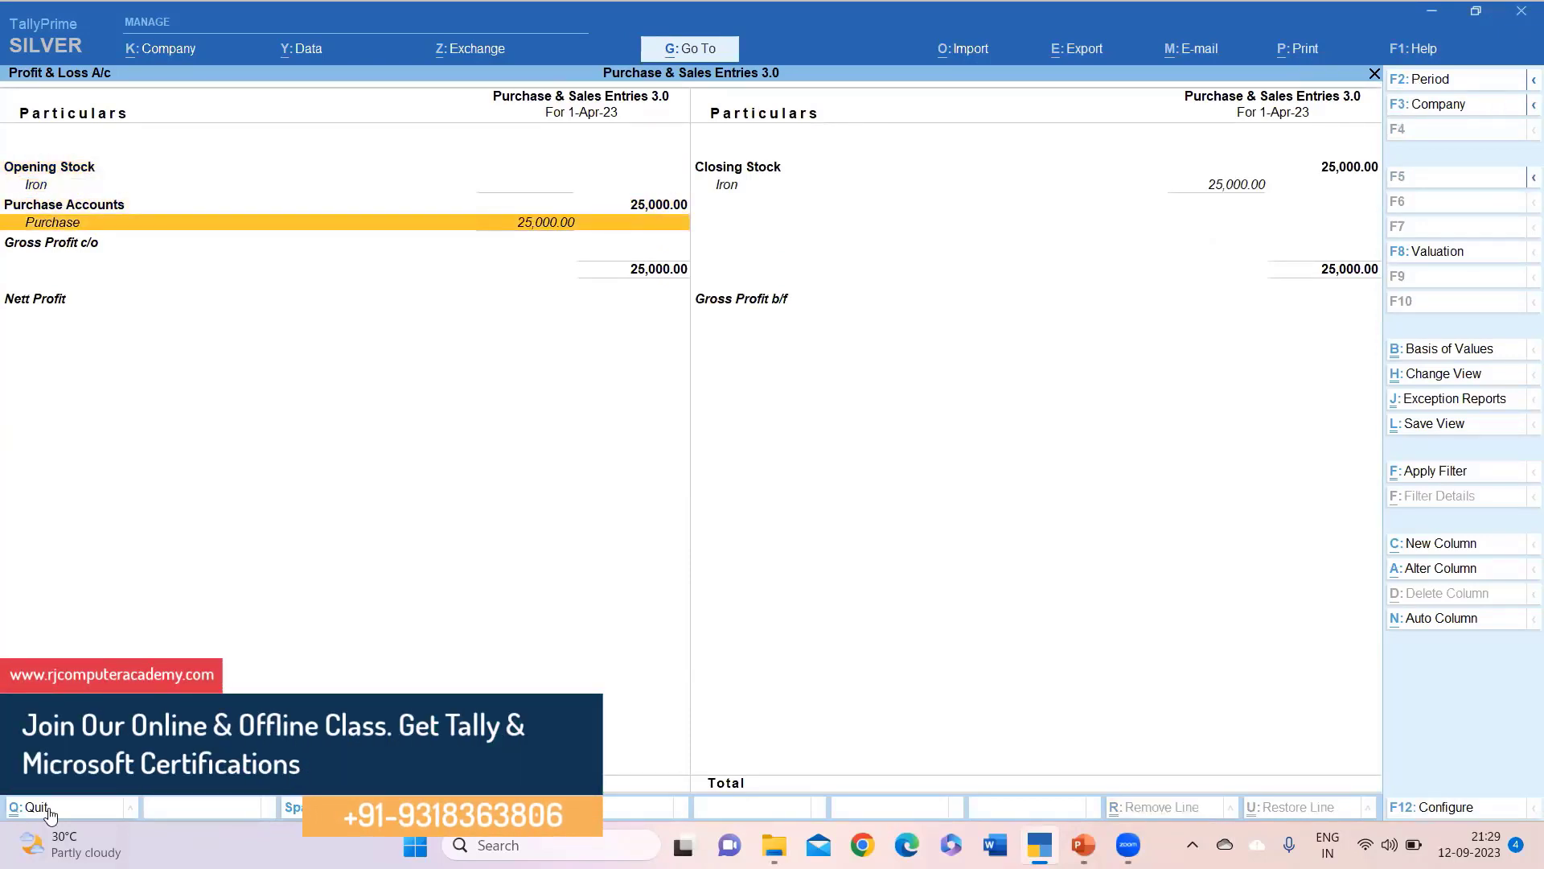
key(Right)
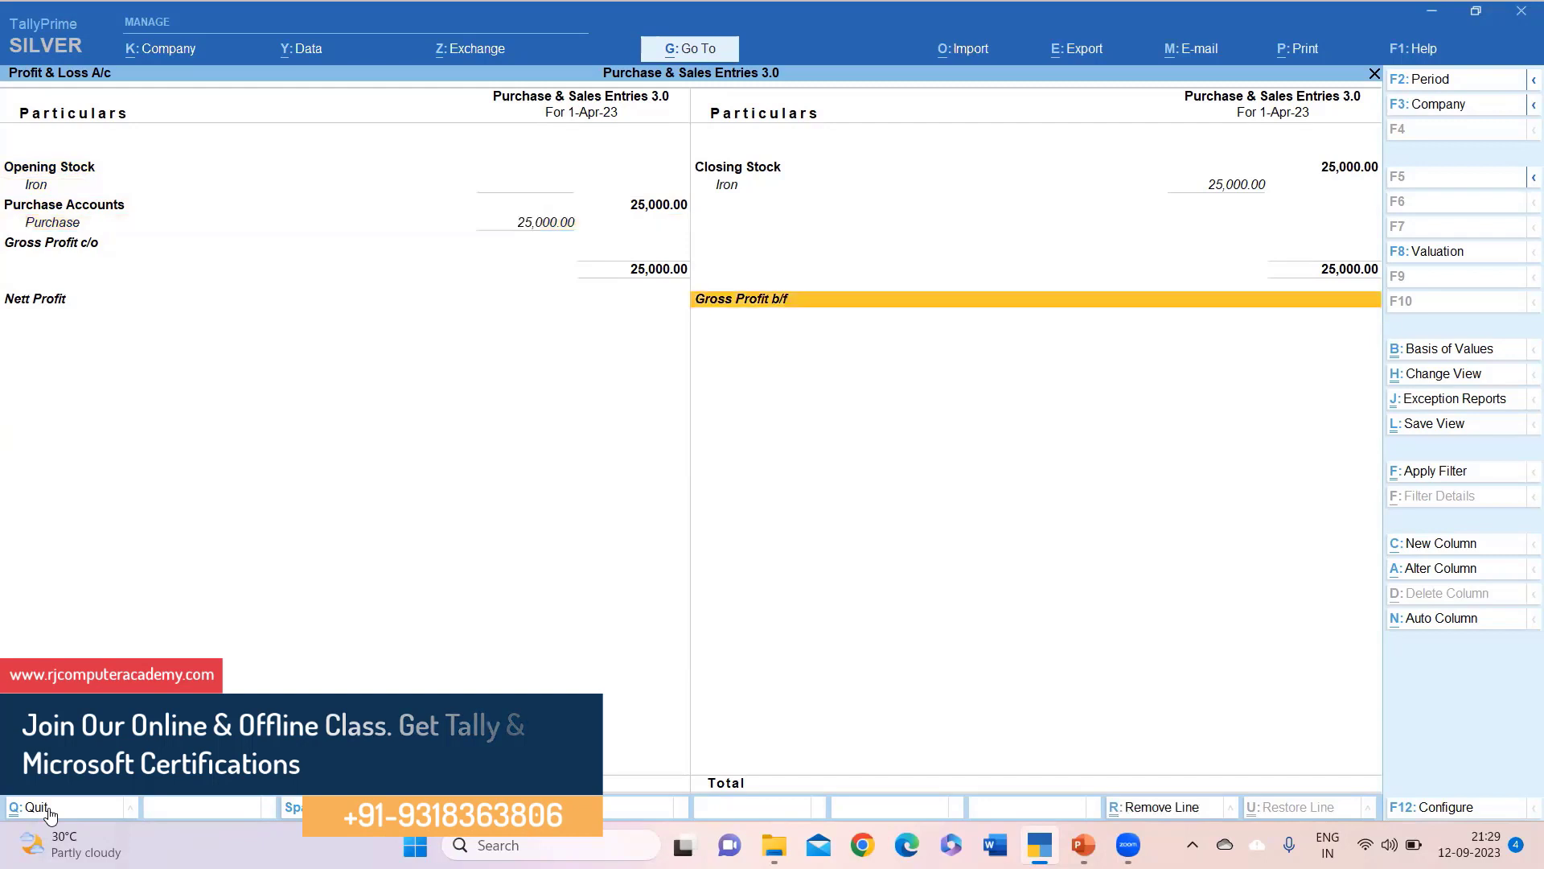
key(Up)
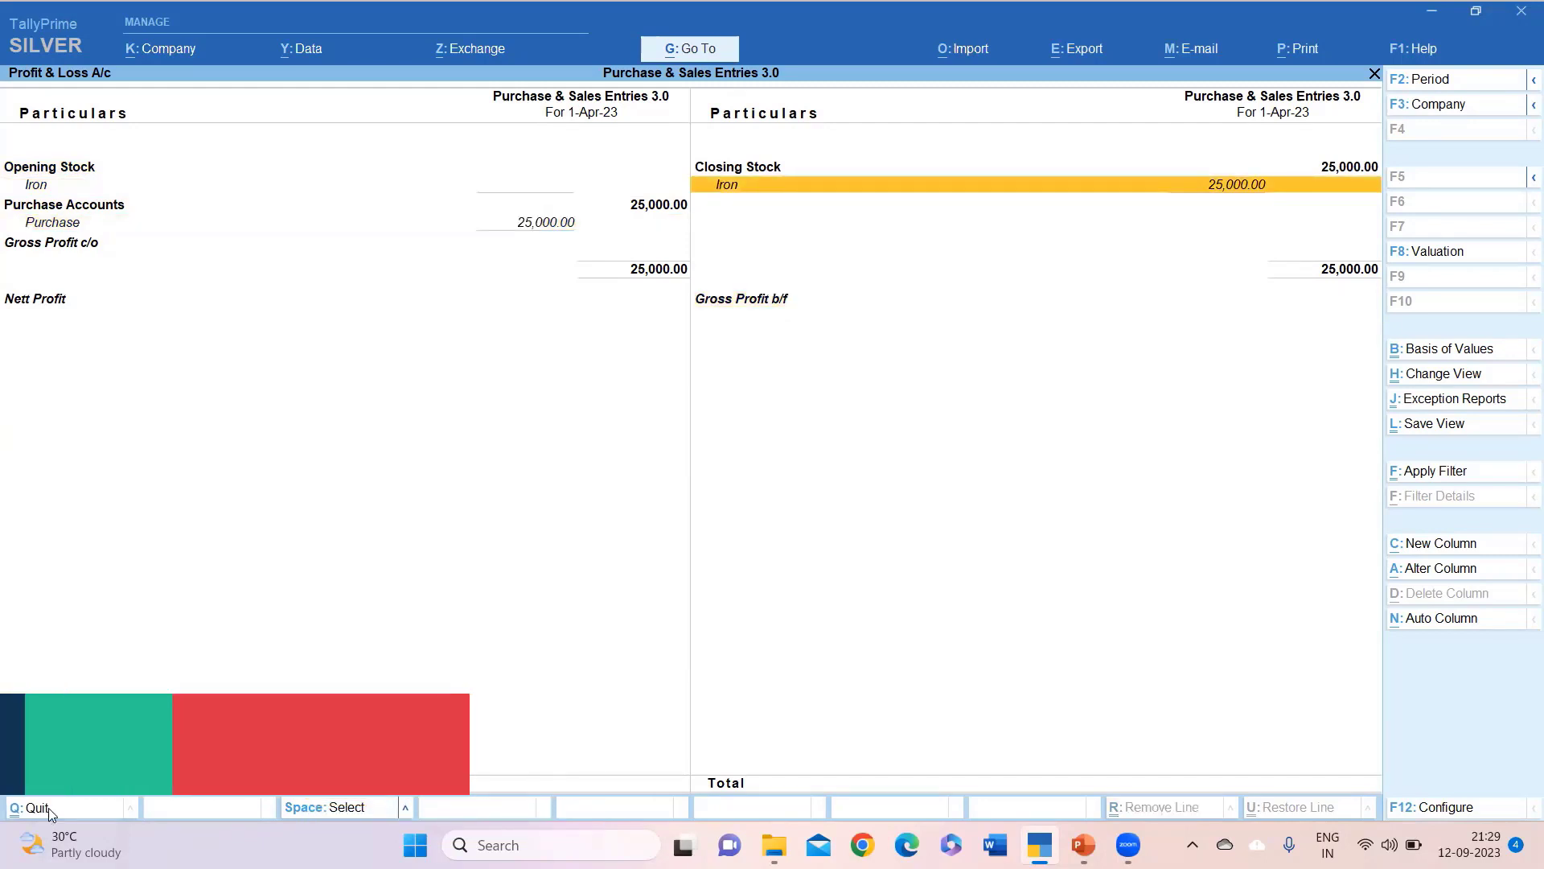
click(49, 812)
key(Up)
key(Return)
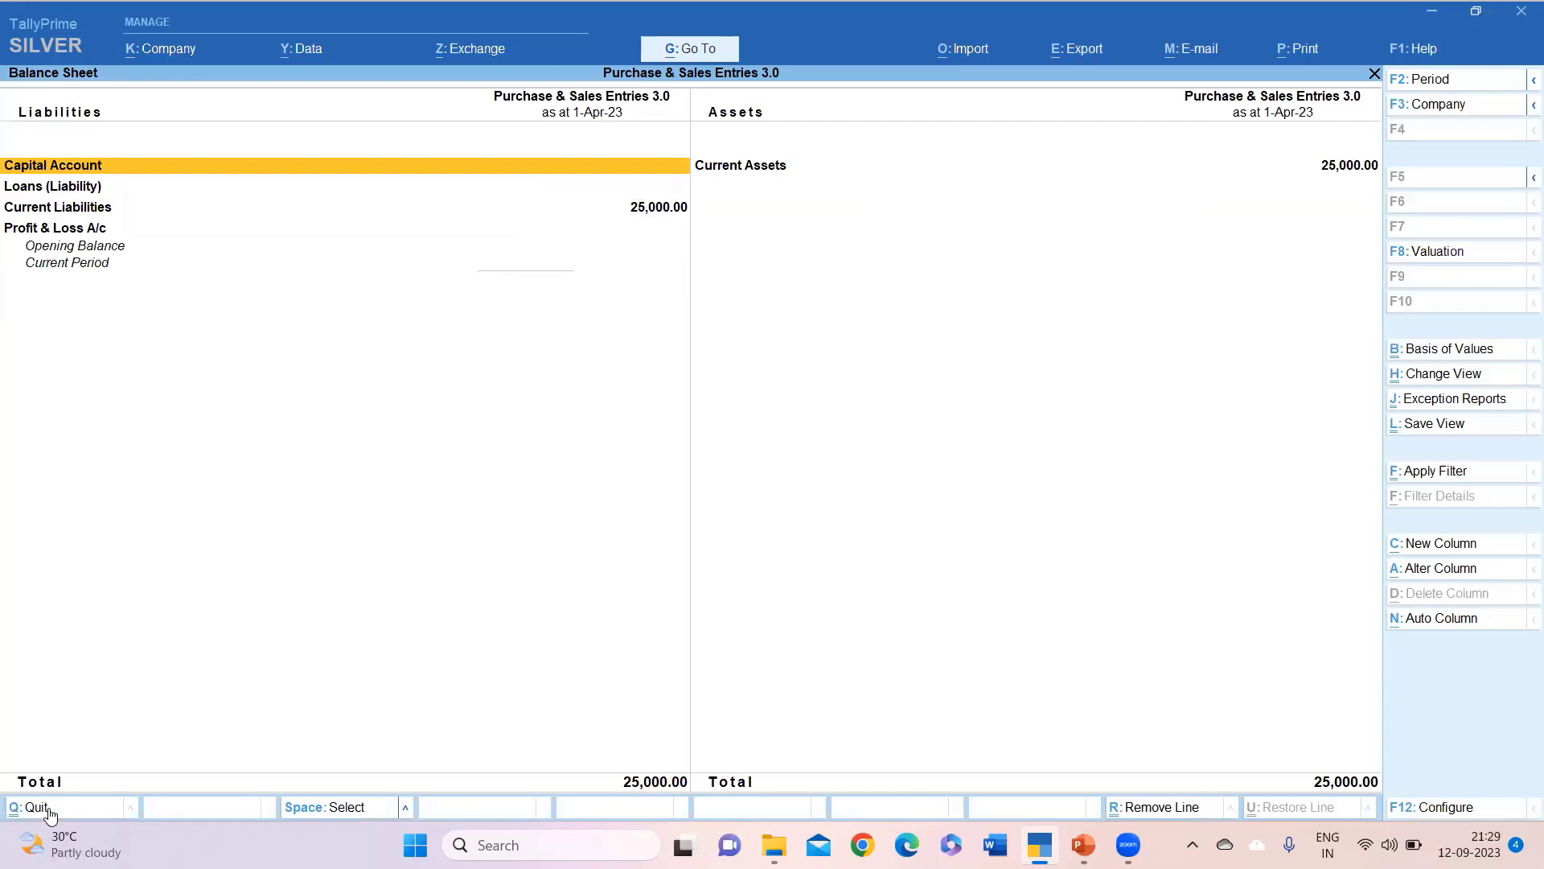
key(alt+F5)
key(Down)
key(Down)
key(Down)
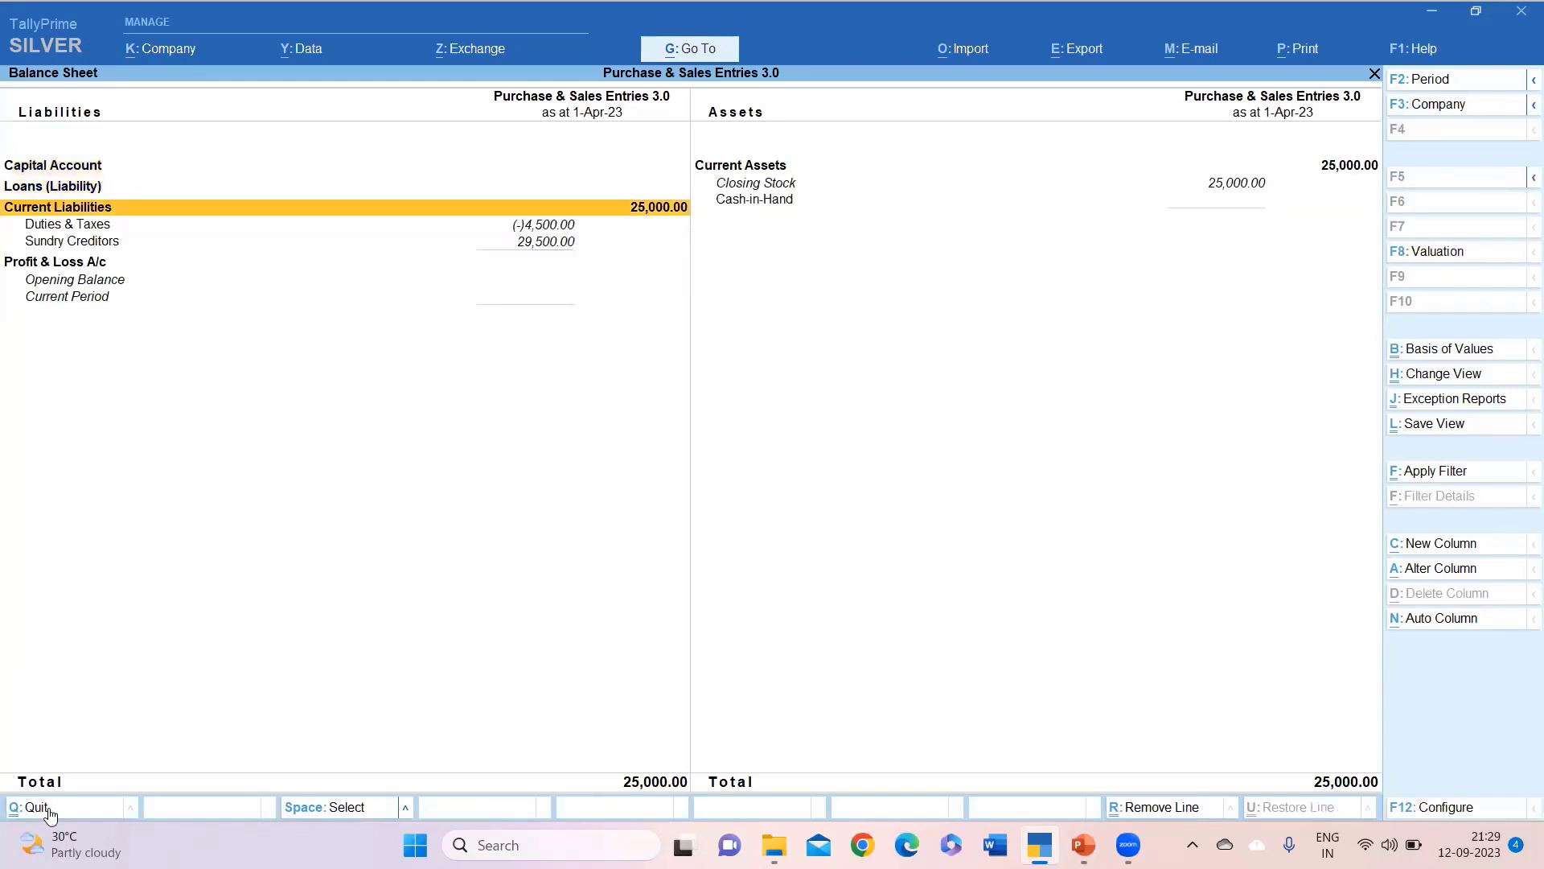
key(Down)
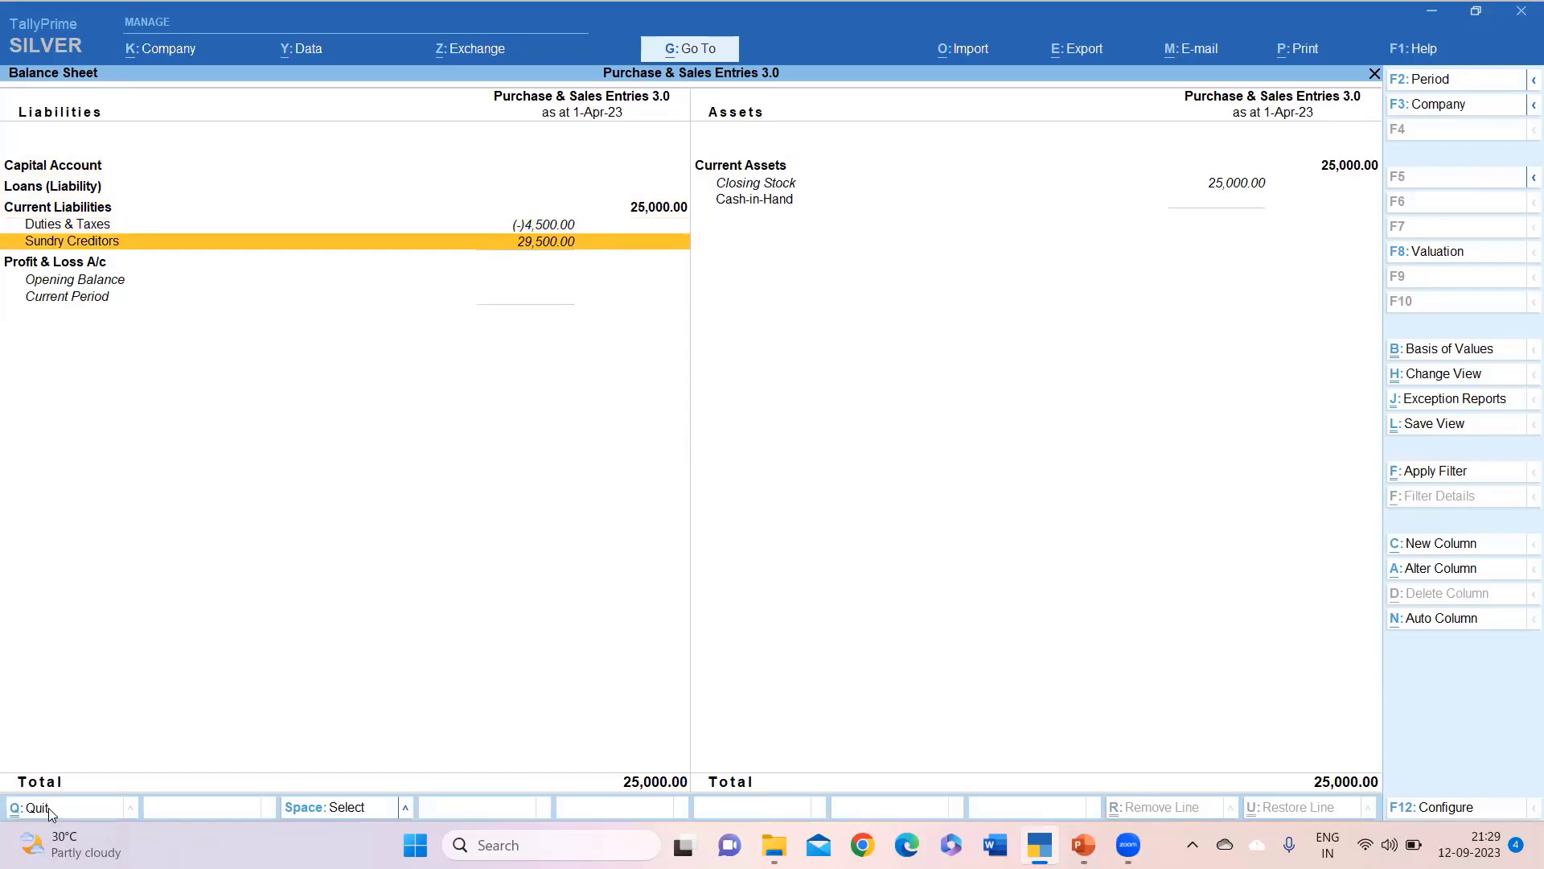
key(Escape)
key(Down)
key(Down)
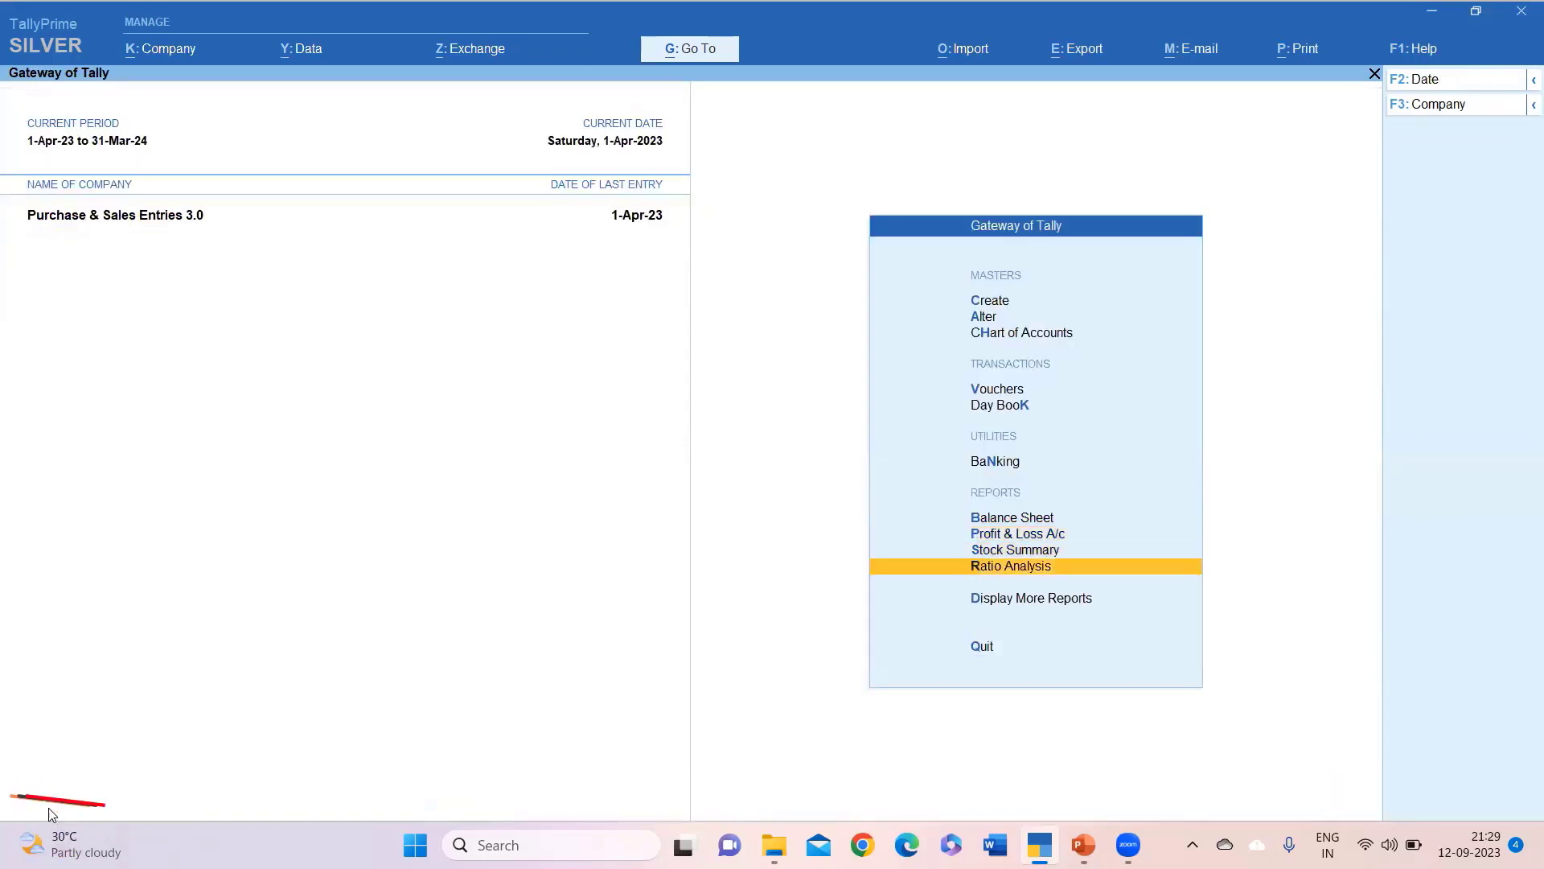
Open the GSTR-1 return from More Reports > GST Reports.
key(Down)
key(Return)
key(Down)
key(Down)
key(Down)
key(Down)
key(Down)
key(Down)
key(Down)
key(Down)
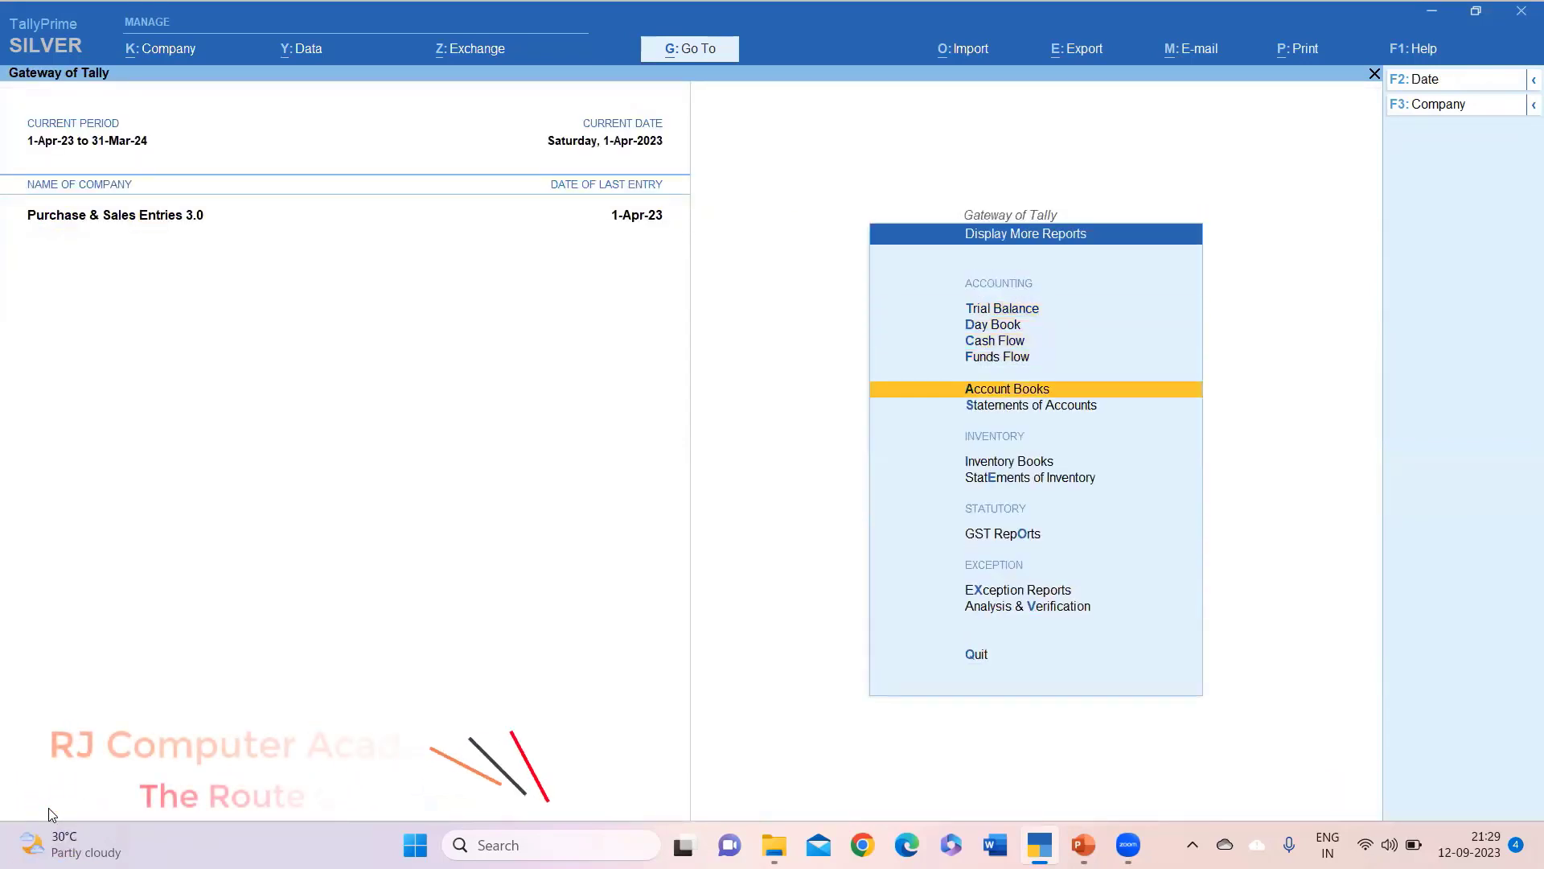
key(Return)
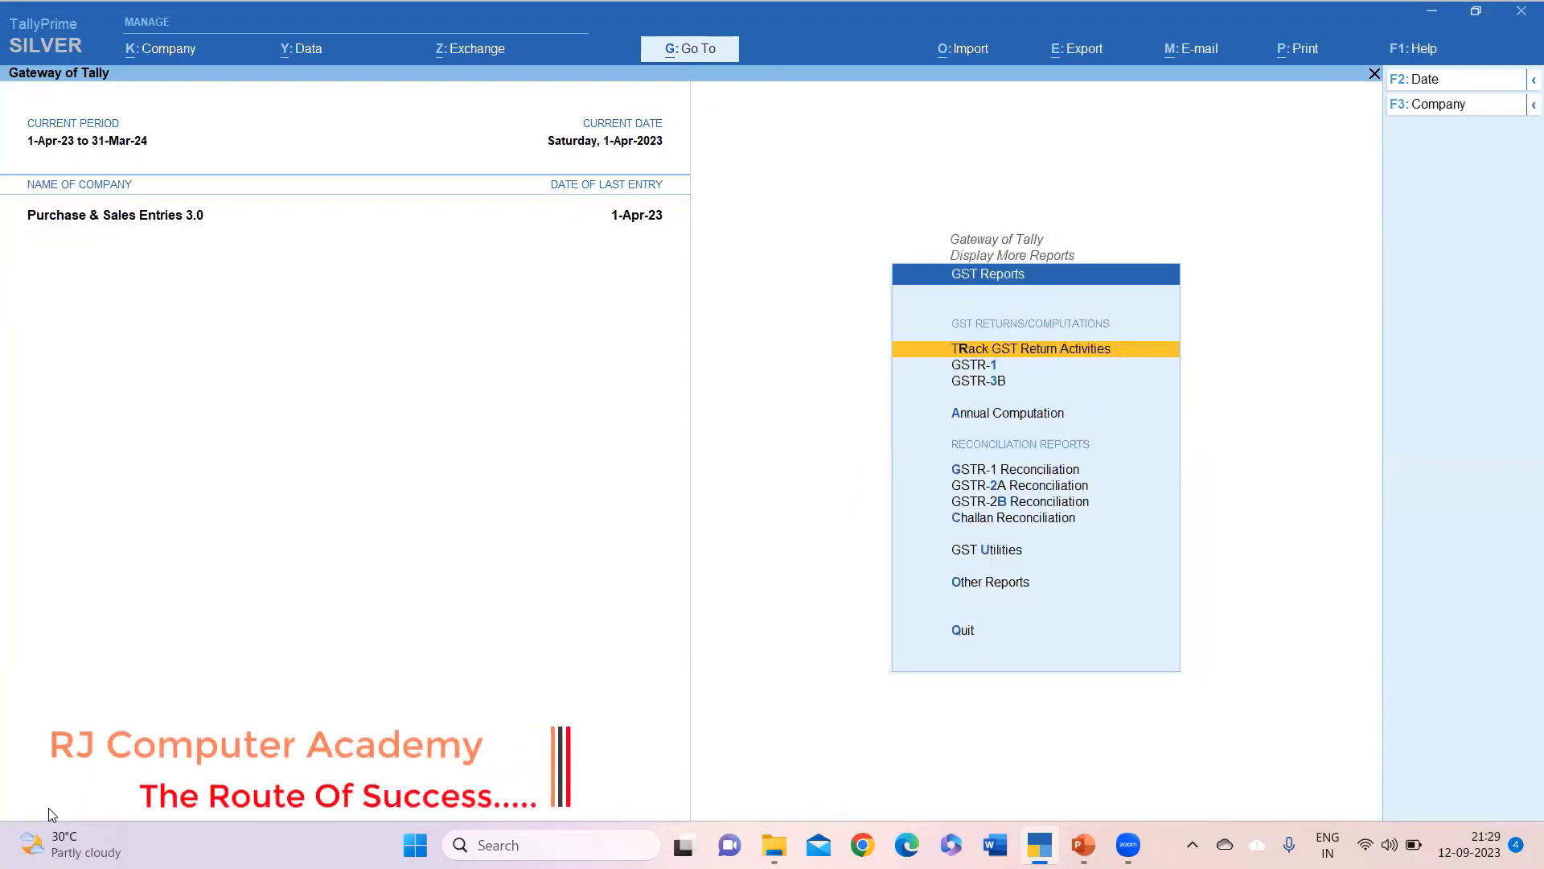
key(Down)
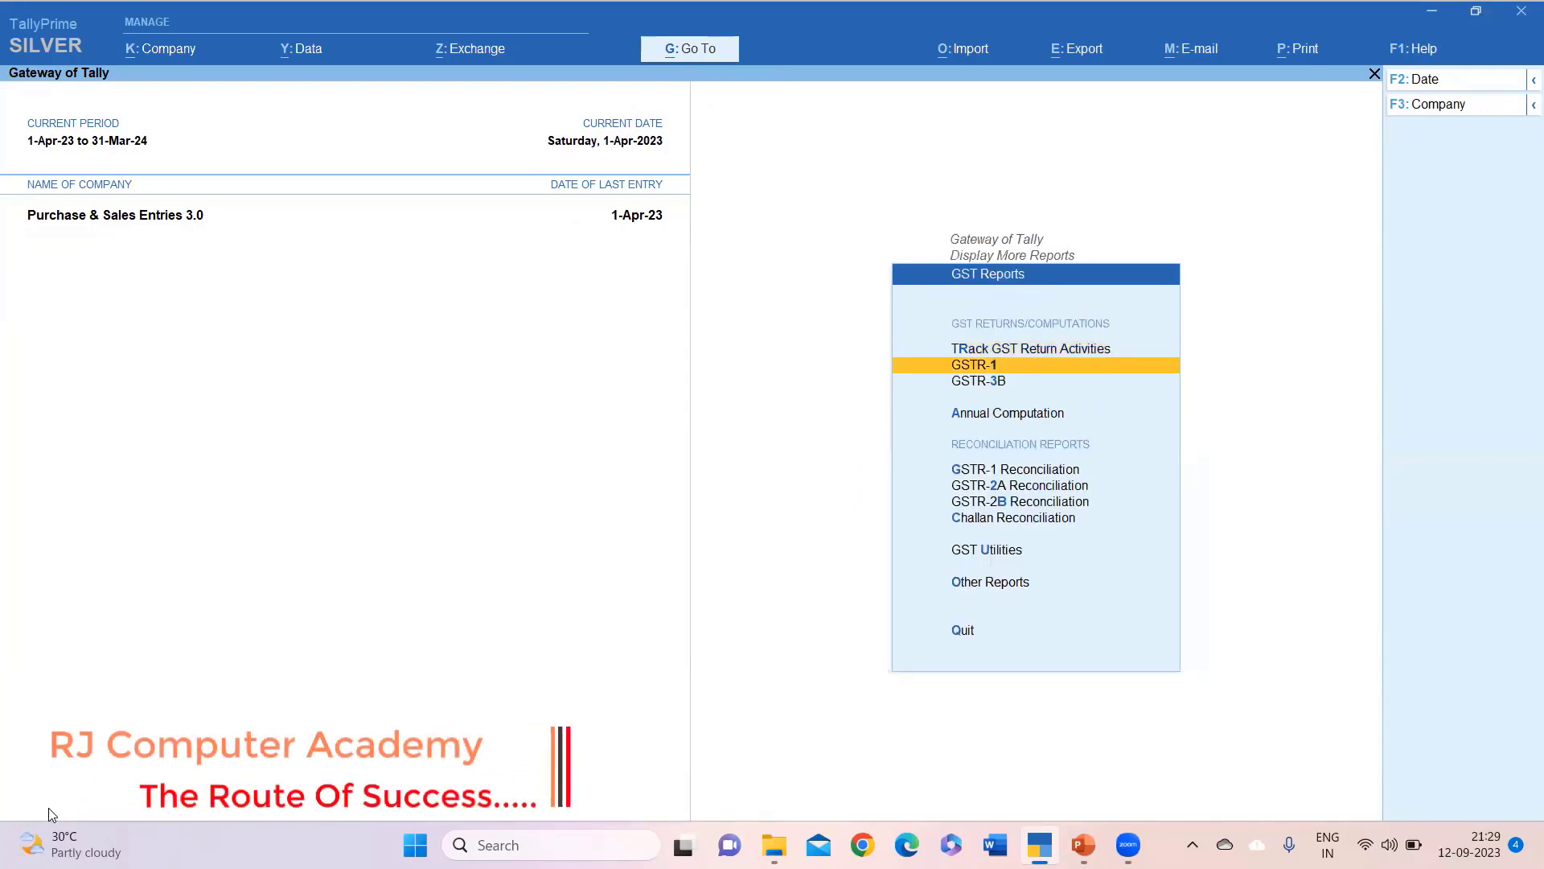
key(Return)
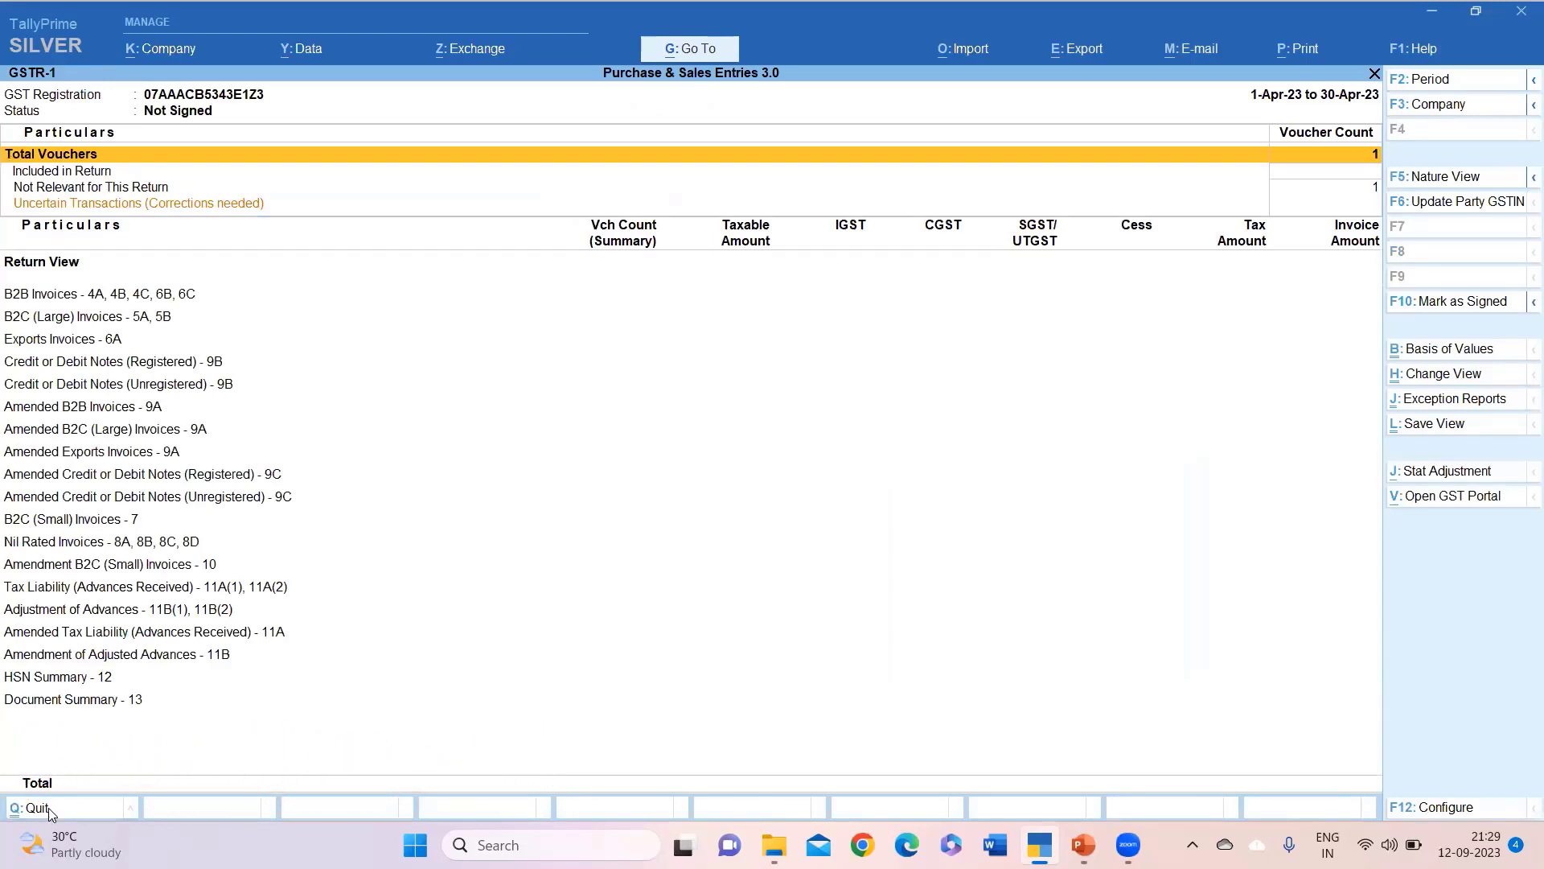
Close GSTR-1 and open GSTR-3B, showing 4,500.00 of available input tax credit.
click(48, 809)
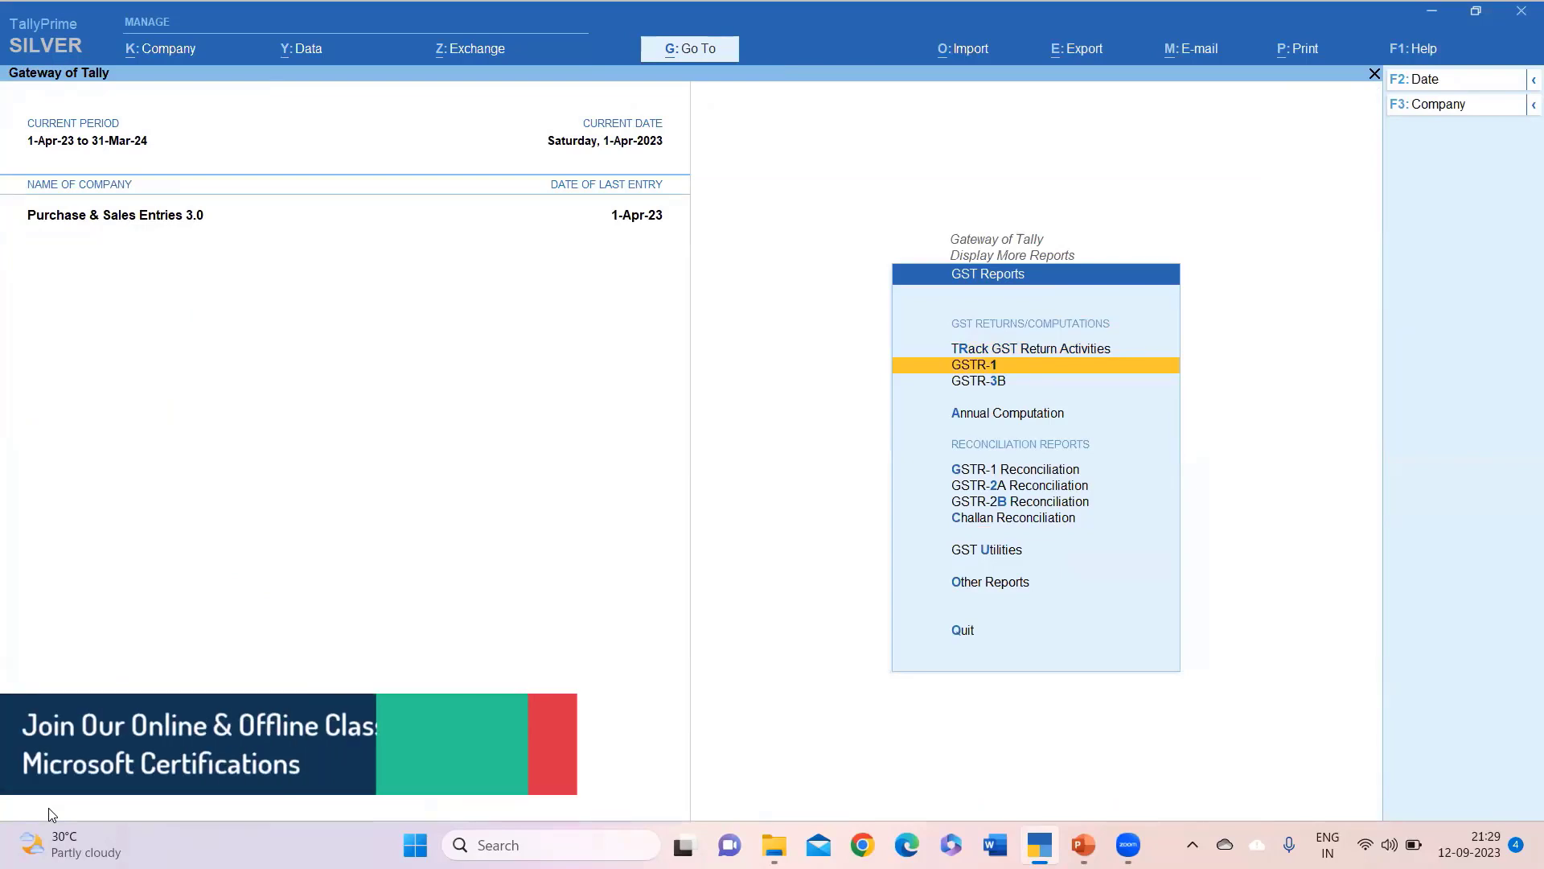
key(Down)
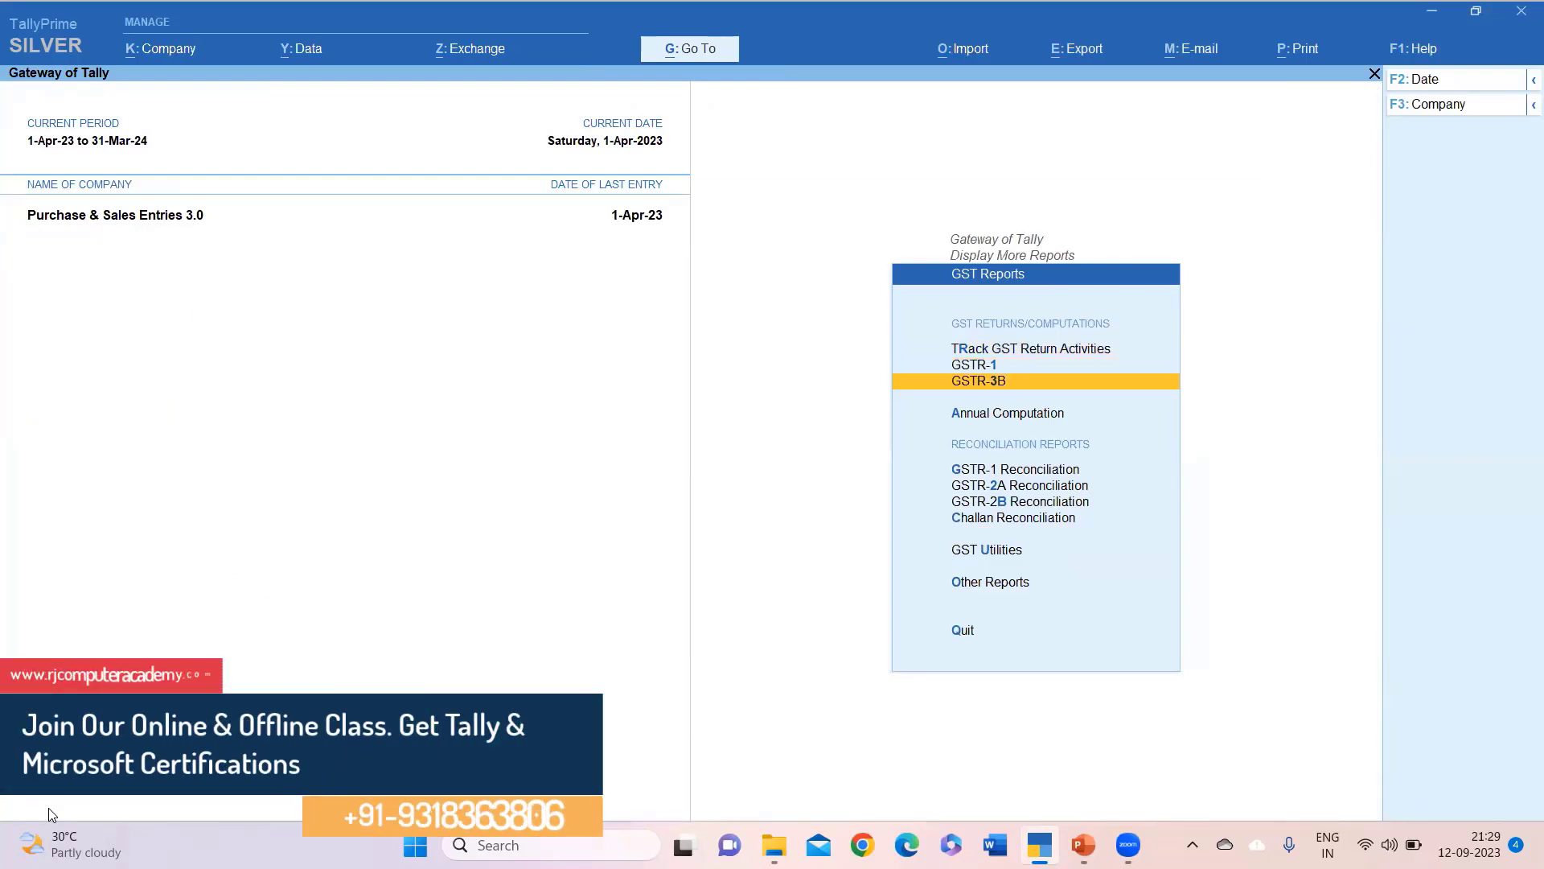
key(Return)
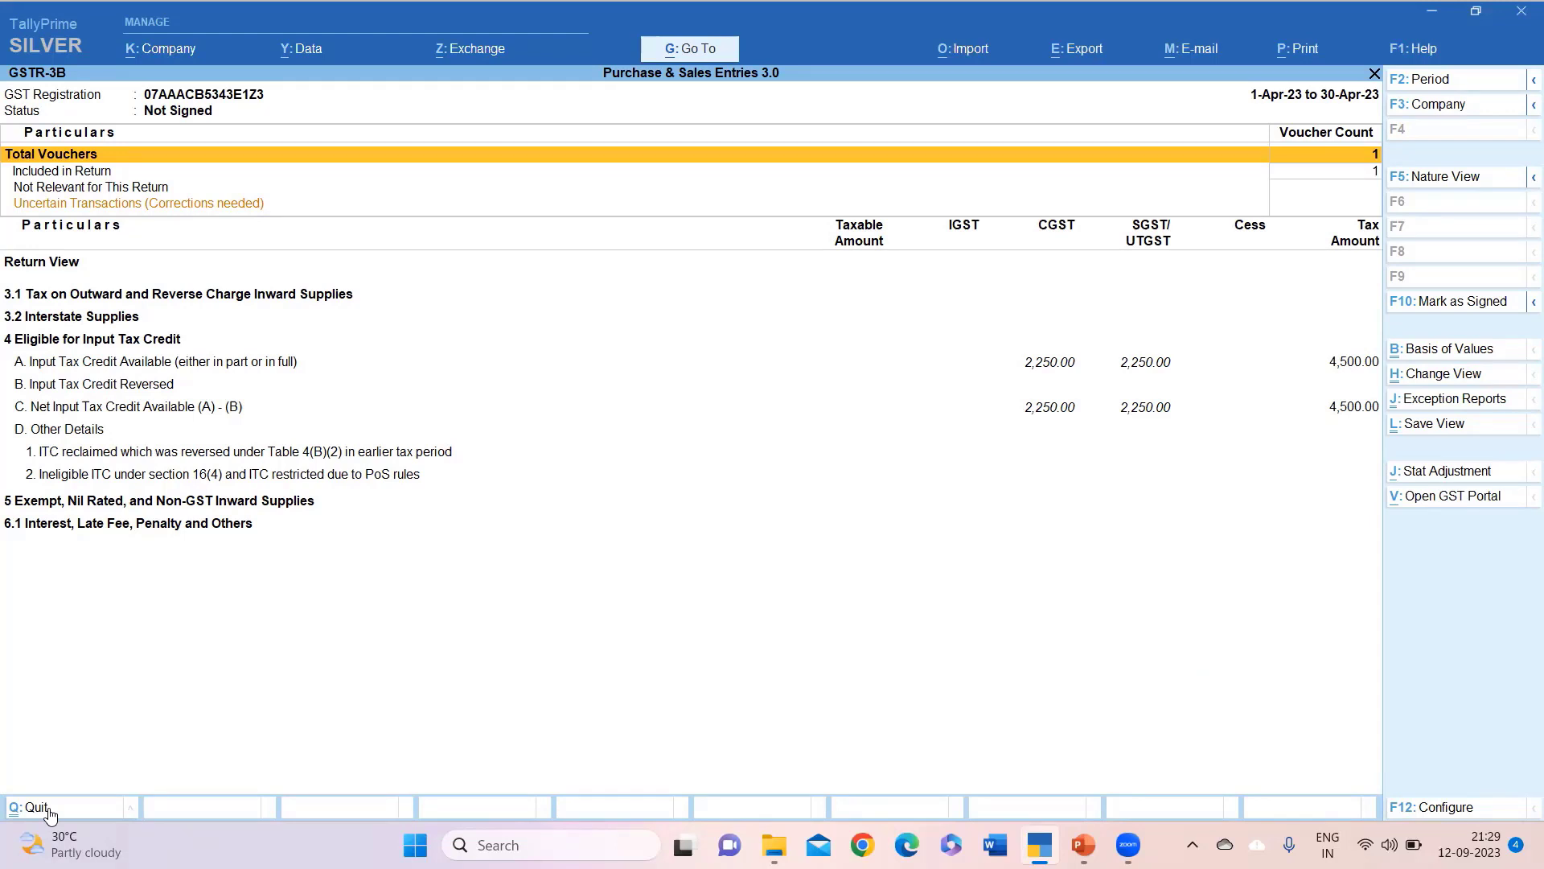
Switch GSTR-3B to Detailed view (Alt+F5) and inspect the import and unregistered-supply rows.
key(alt)
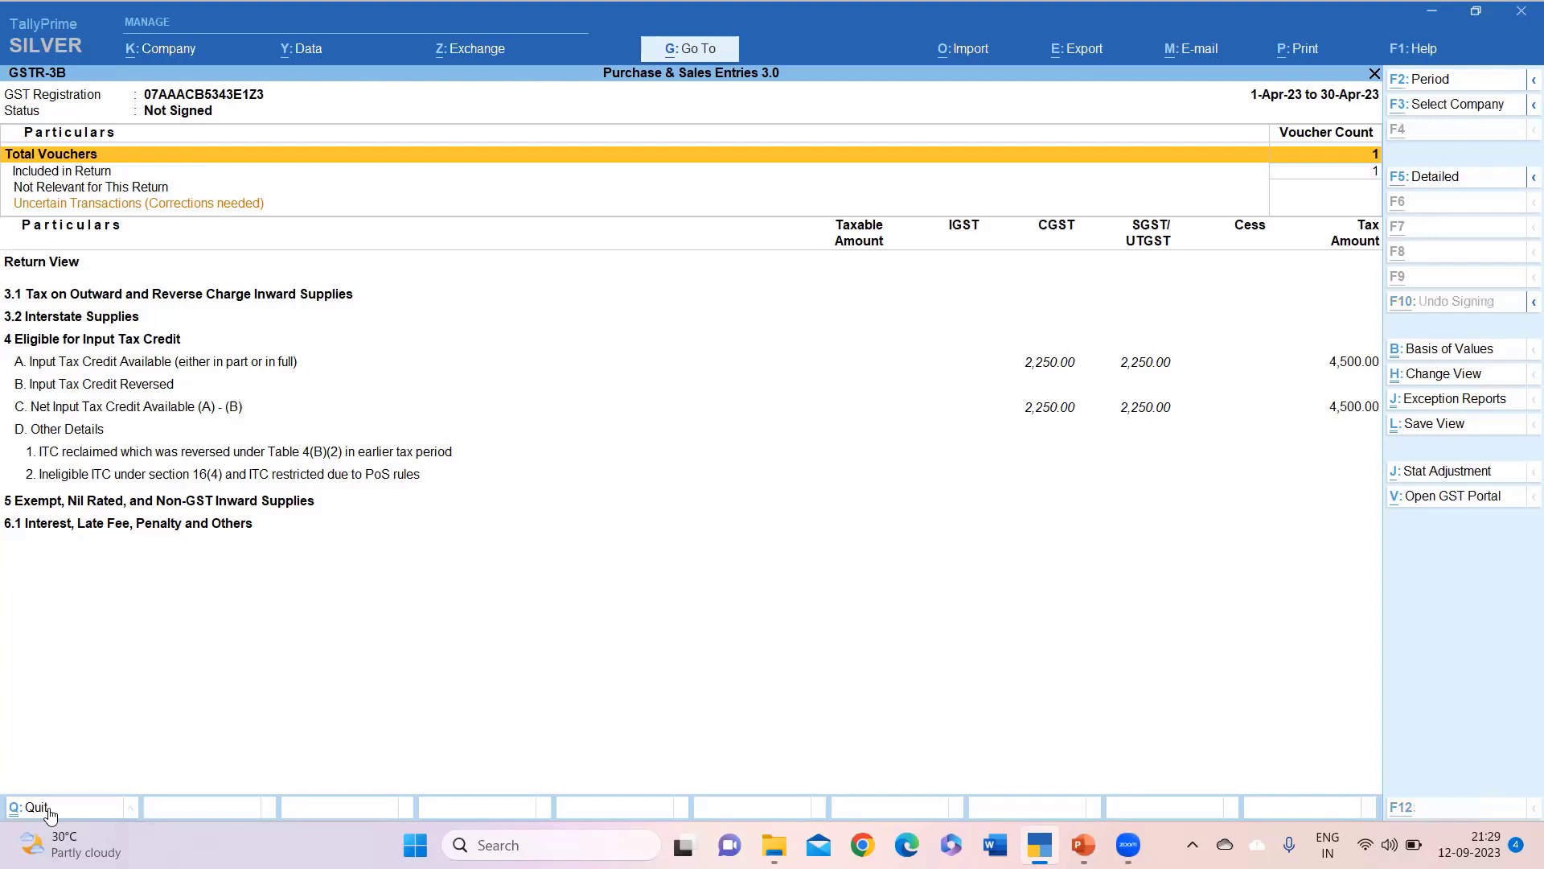
key(alt+F5)
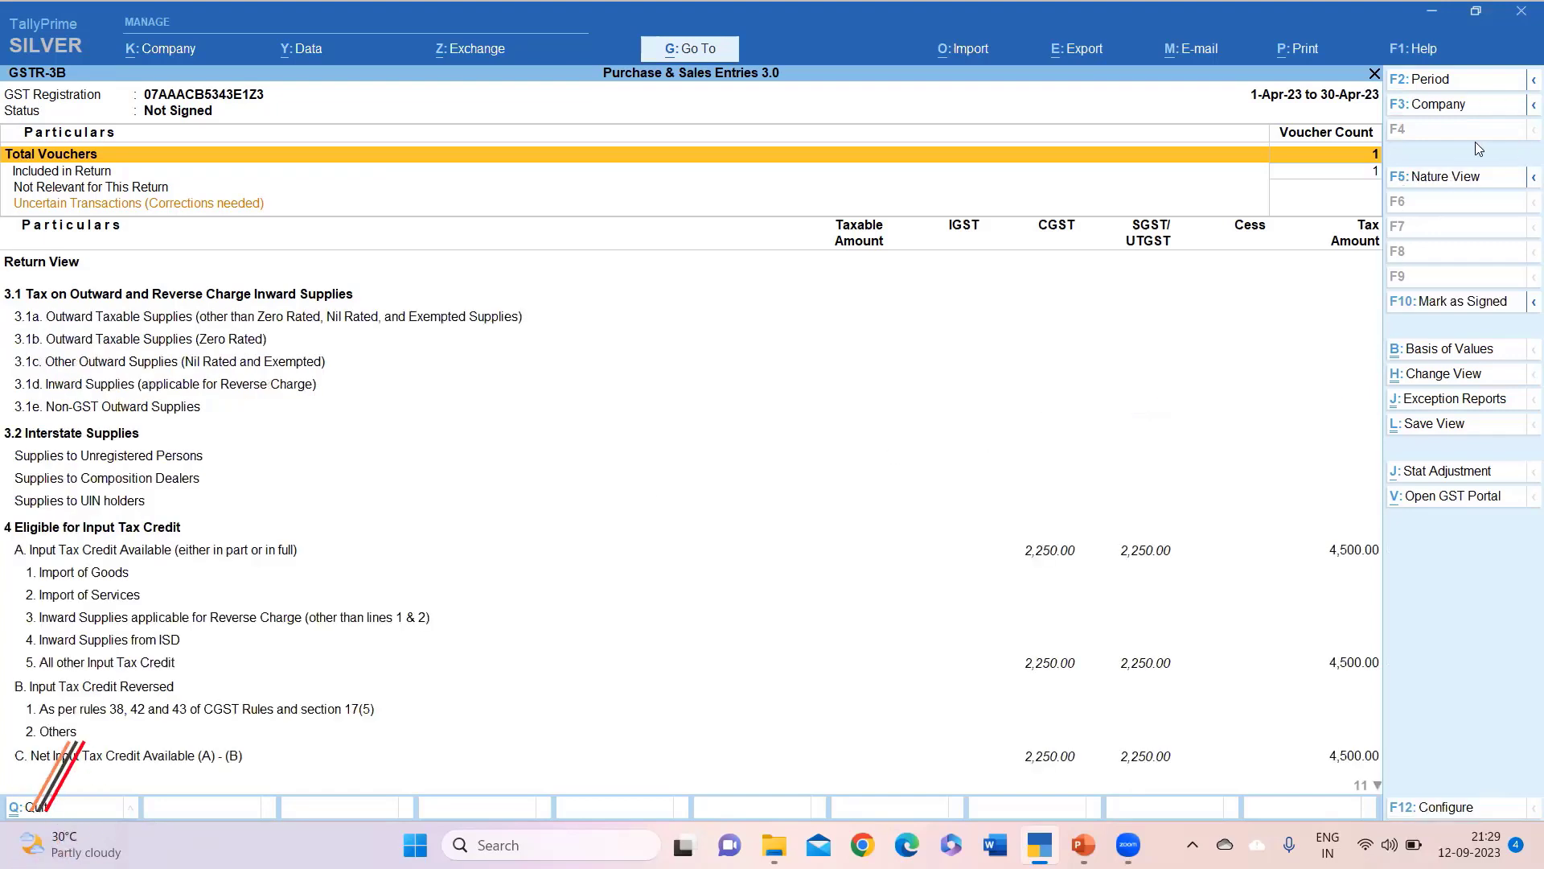
key(Down)
key(Down)
key(Down)
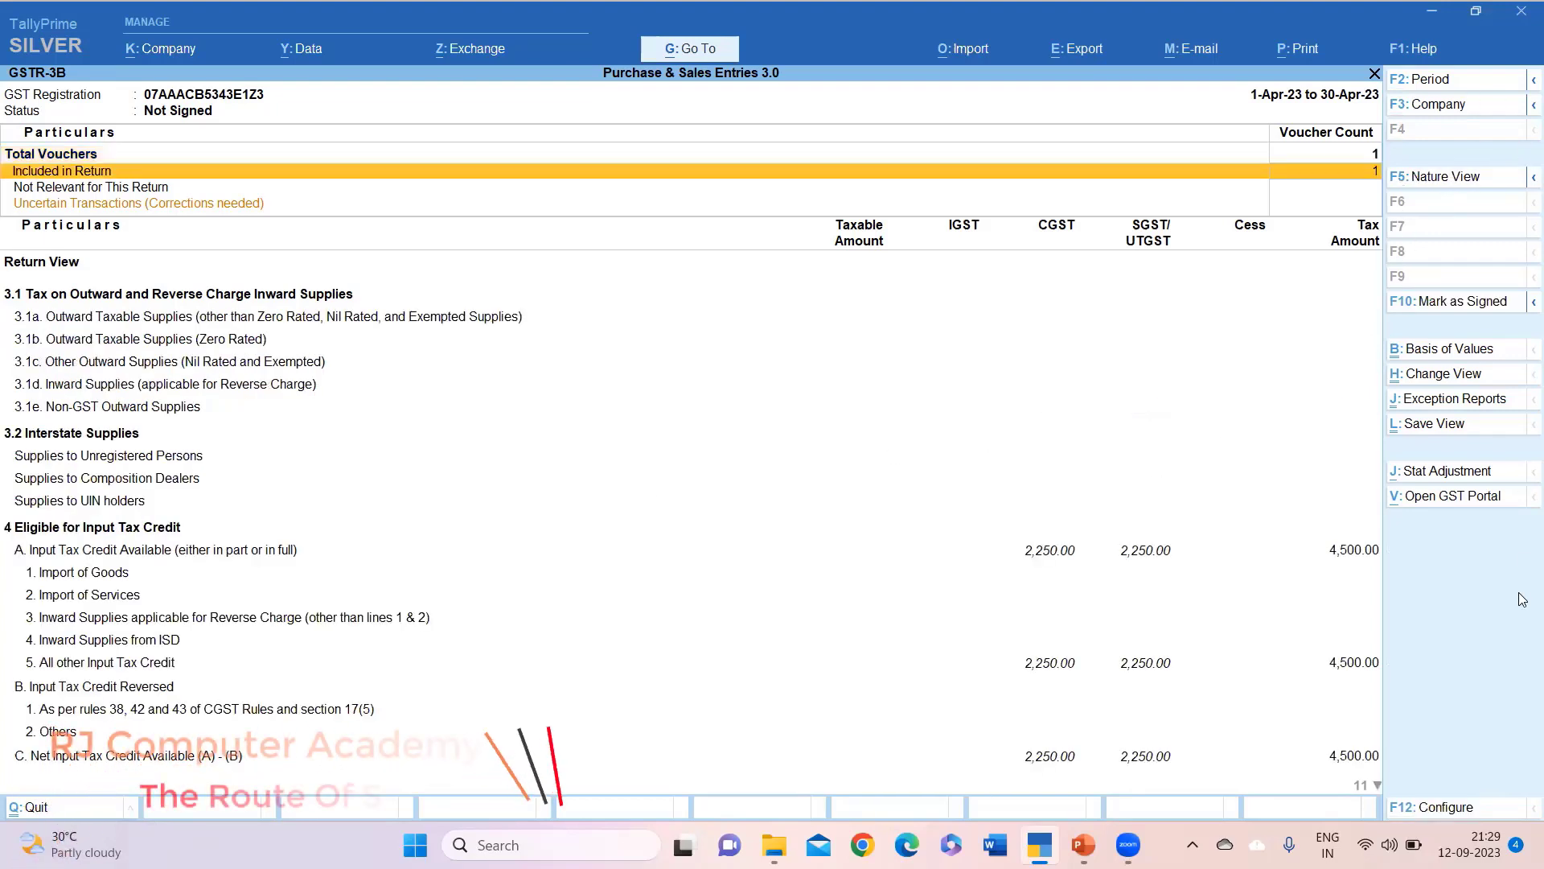
key(Down)
key(Down)
key(Down)
key(Down)
key(Down)
key(Down)
key(Down)
key(Down)
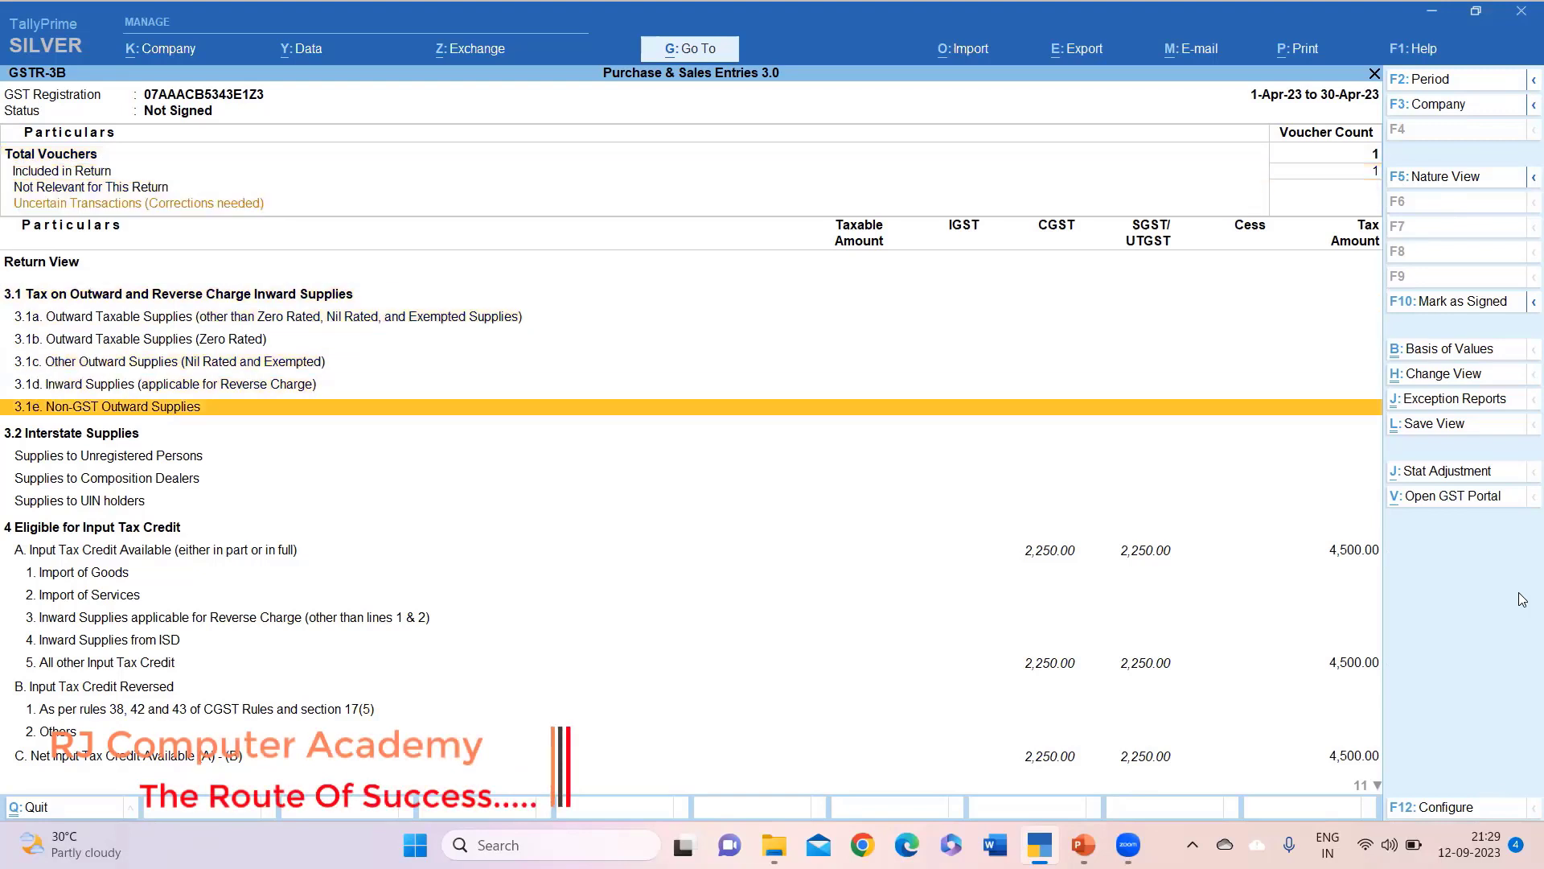
key(Down)
key(Down)
key(Down)
key(Down)
key(Down)
key(Down)
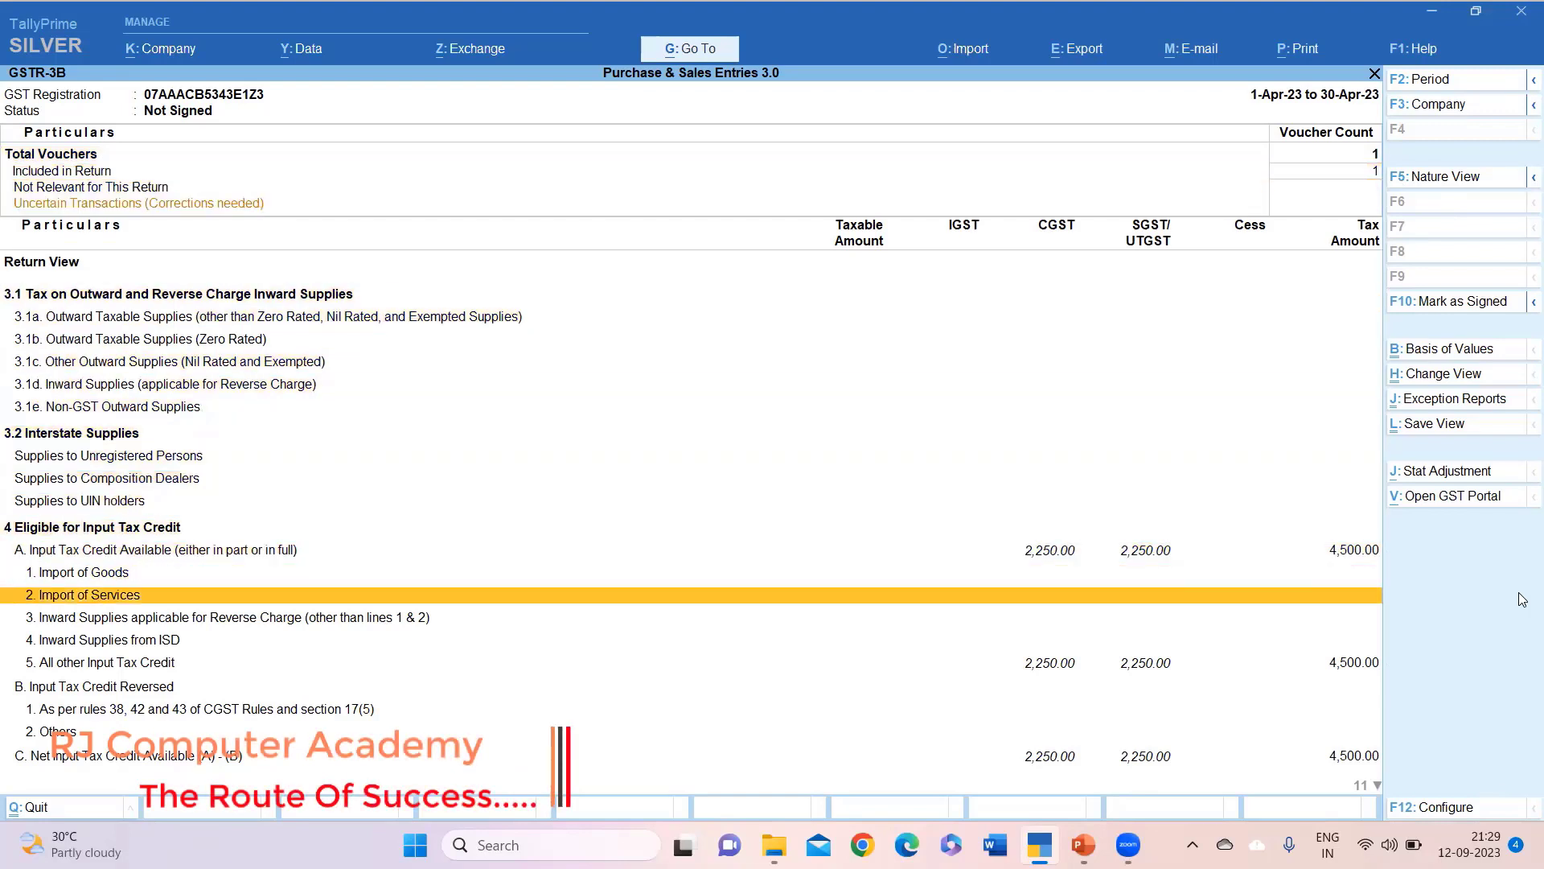
key(Up)
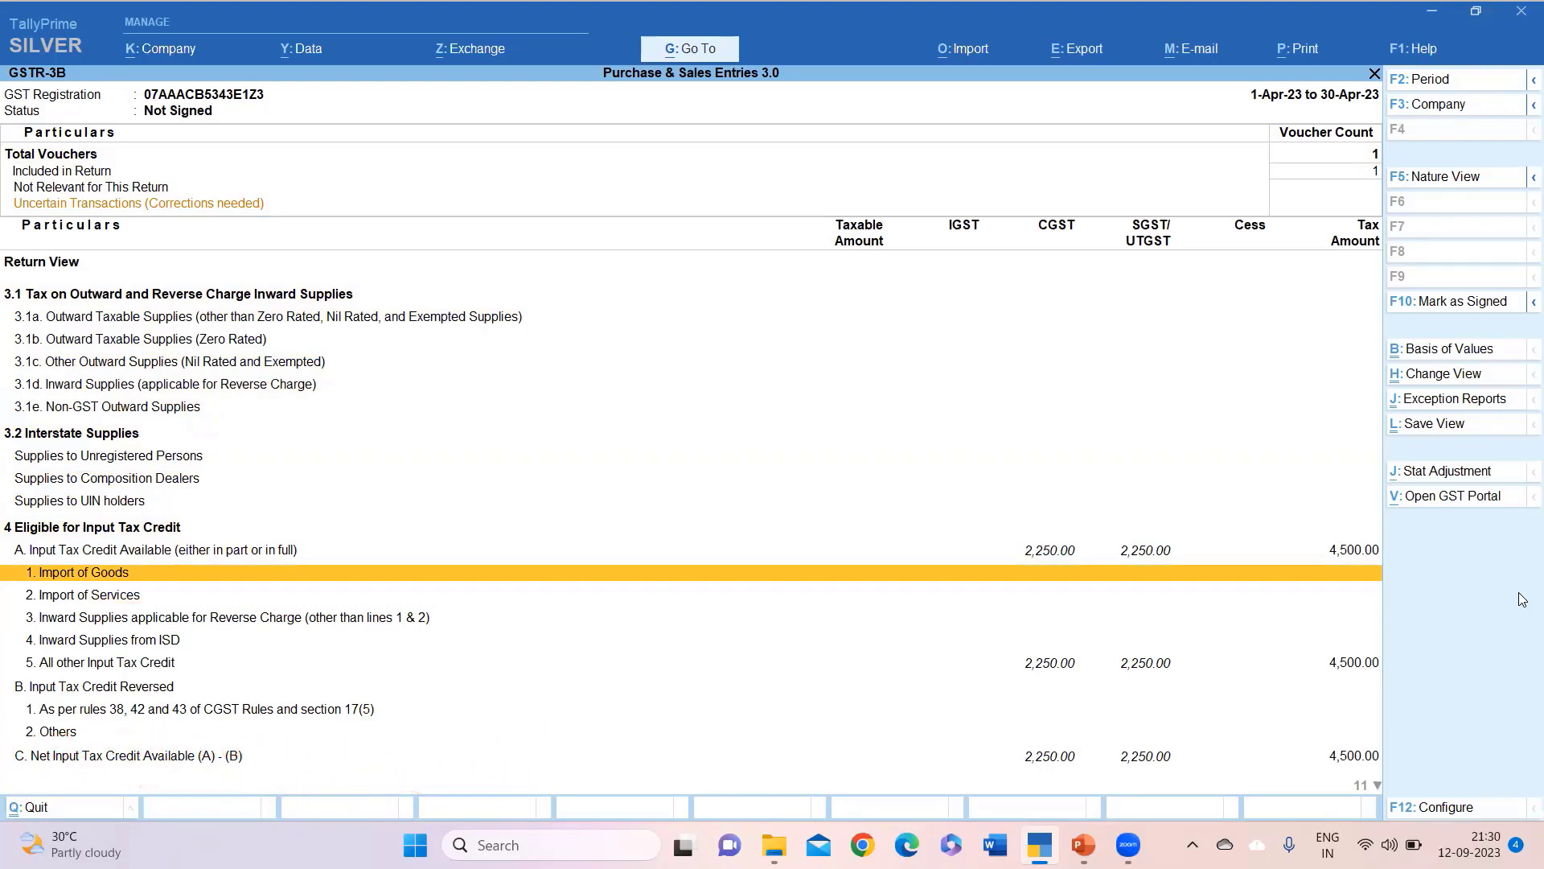
key(Down)
key(Down)
key(Down)
key(Down)
key(Down)
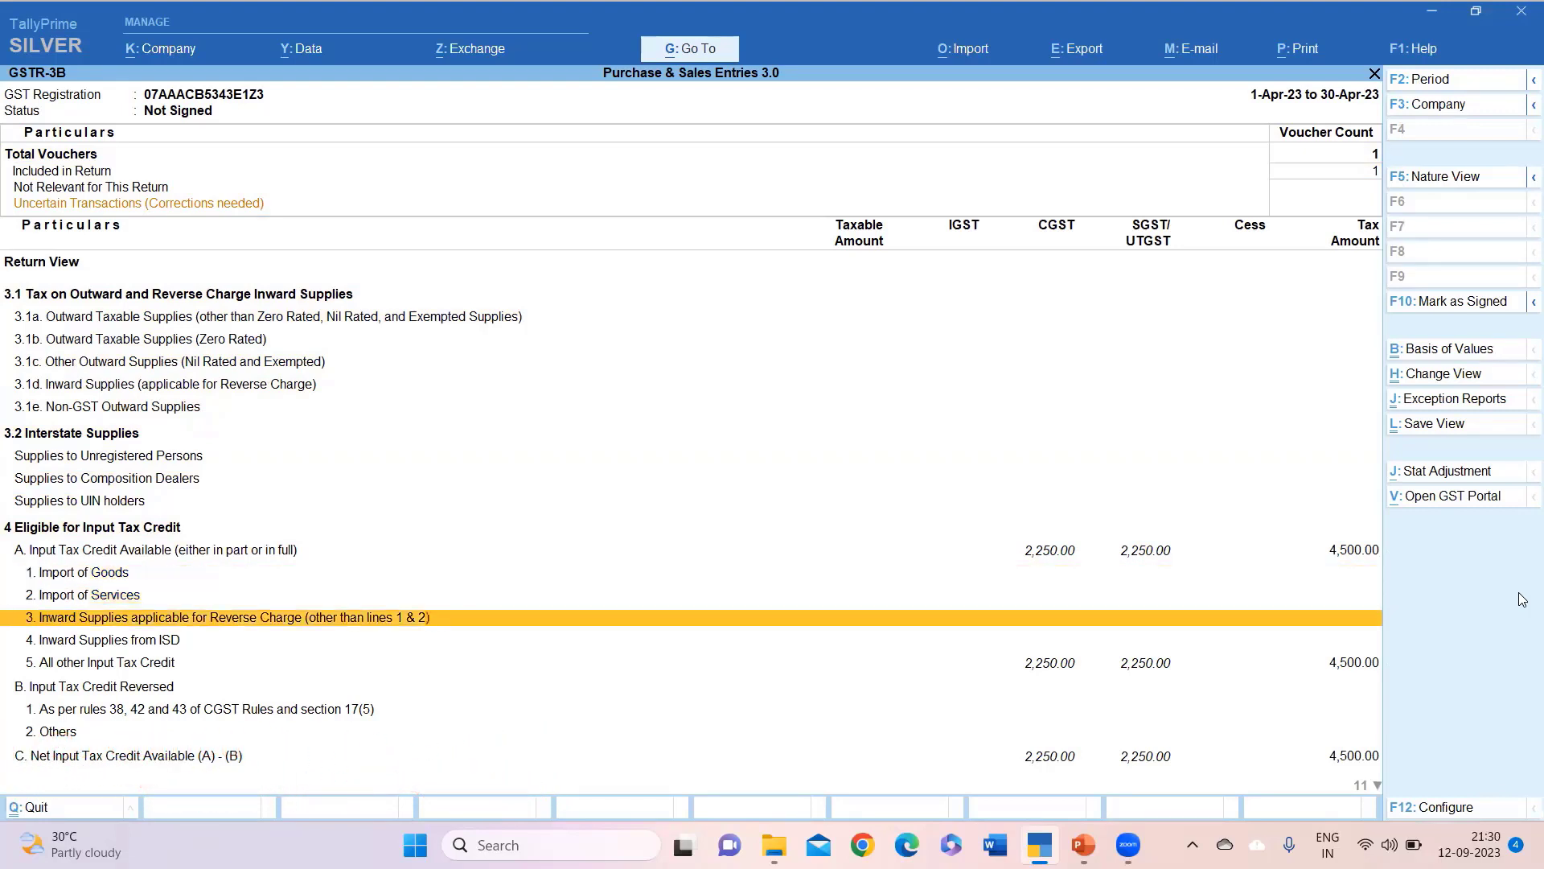
Review section 4: net input tax credit of 4,500.00, split 2,250.00 CGST and 2,250.00 SGST.
key(Up)
key(Up)
key(Up)
key(Up)
key(Up)
key(Up)
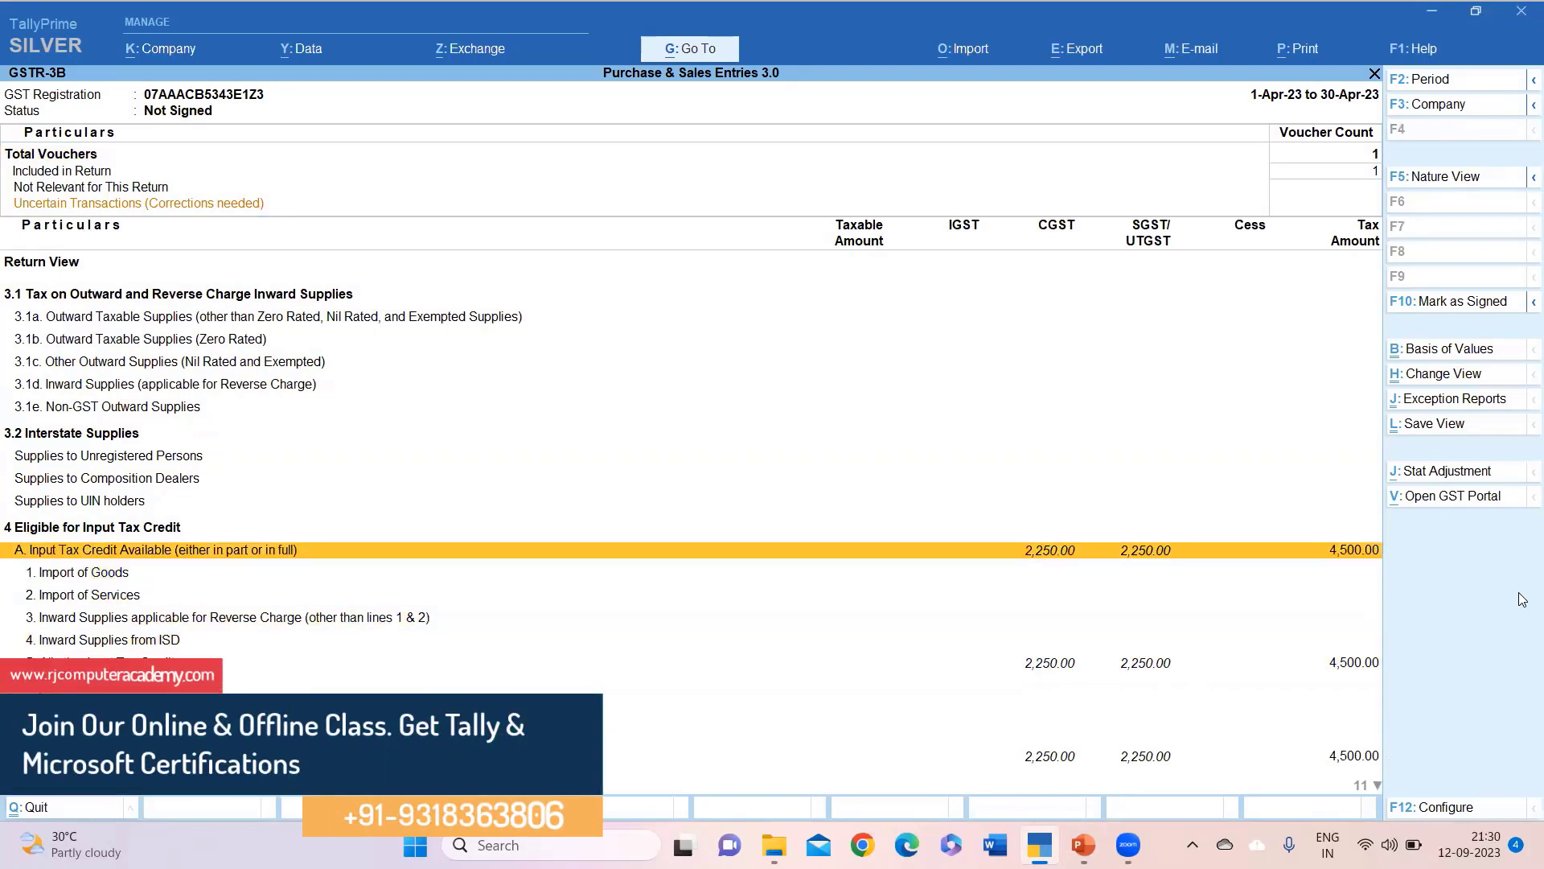
key(Down)
key(Down)
key(Down)
key(Down)
key(Down)
key(Down)
key(Down)
key(Down)
key(Down)
key(Down)
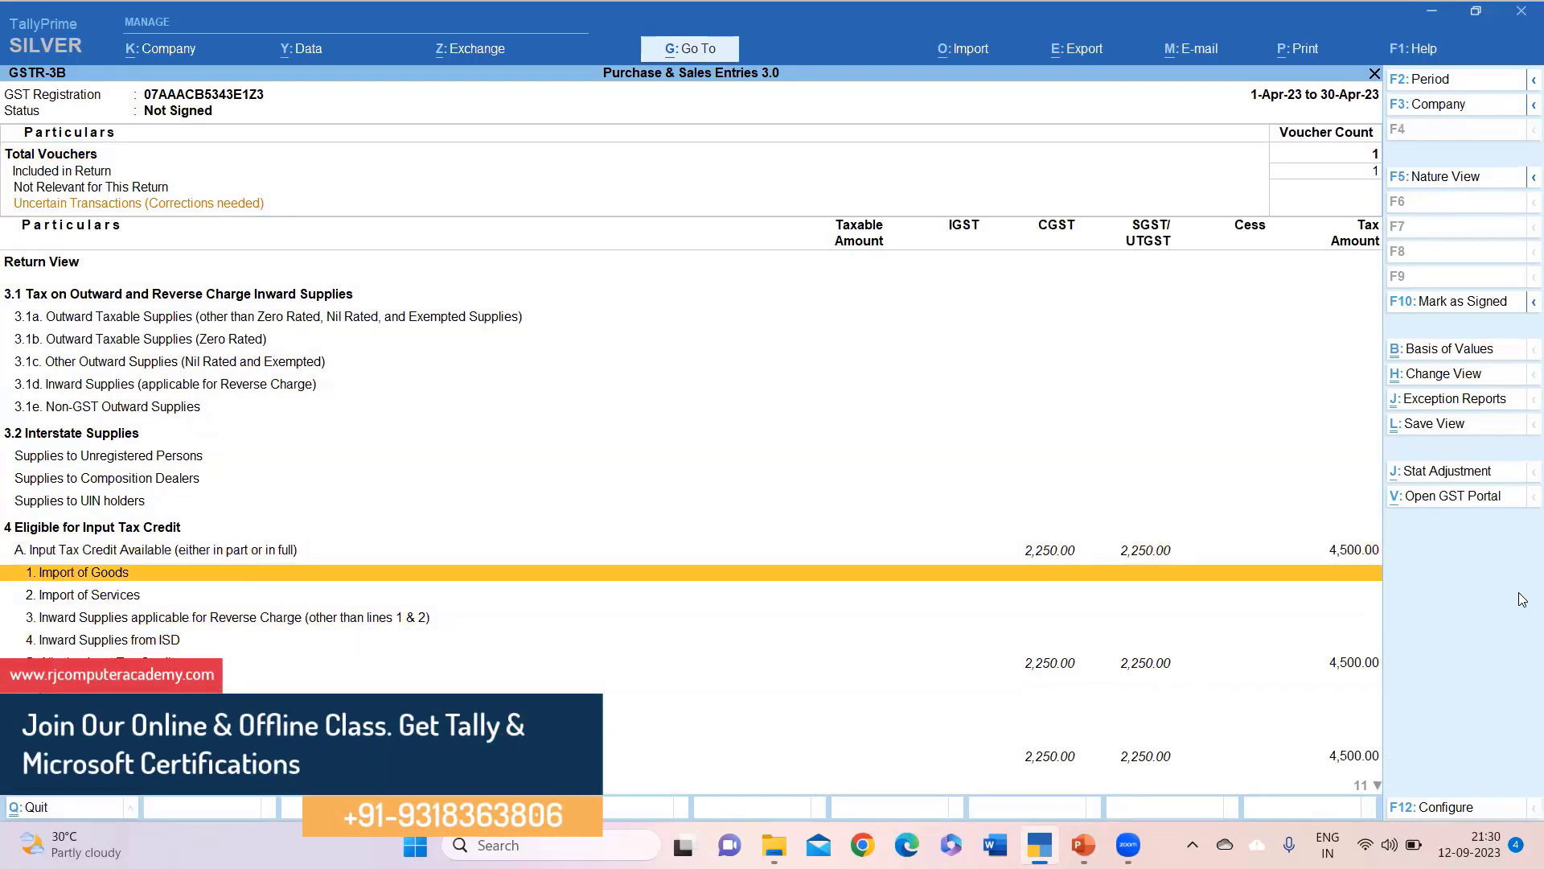
key(Down)
key(Down)
key(Down)
key(Down)
key(Down)
key(Down)
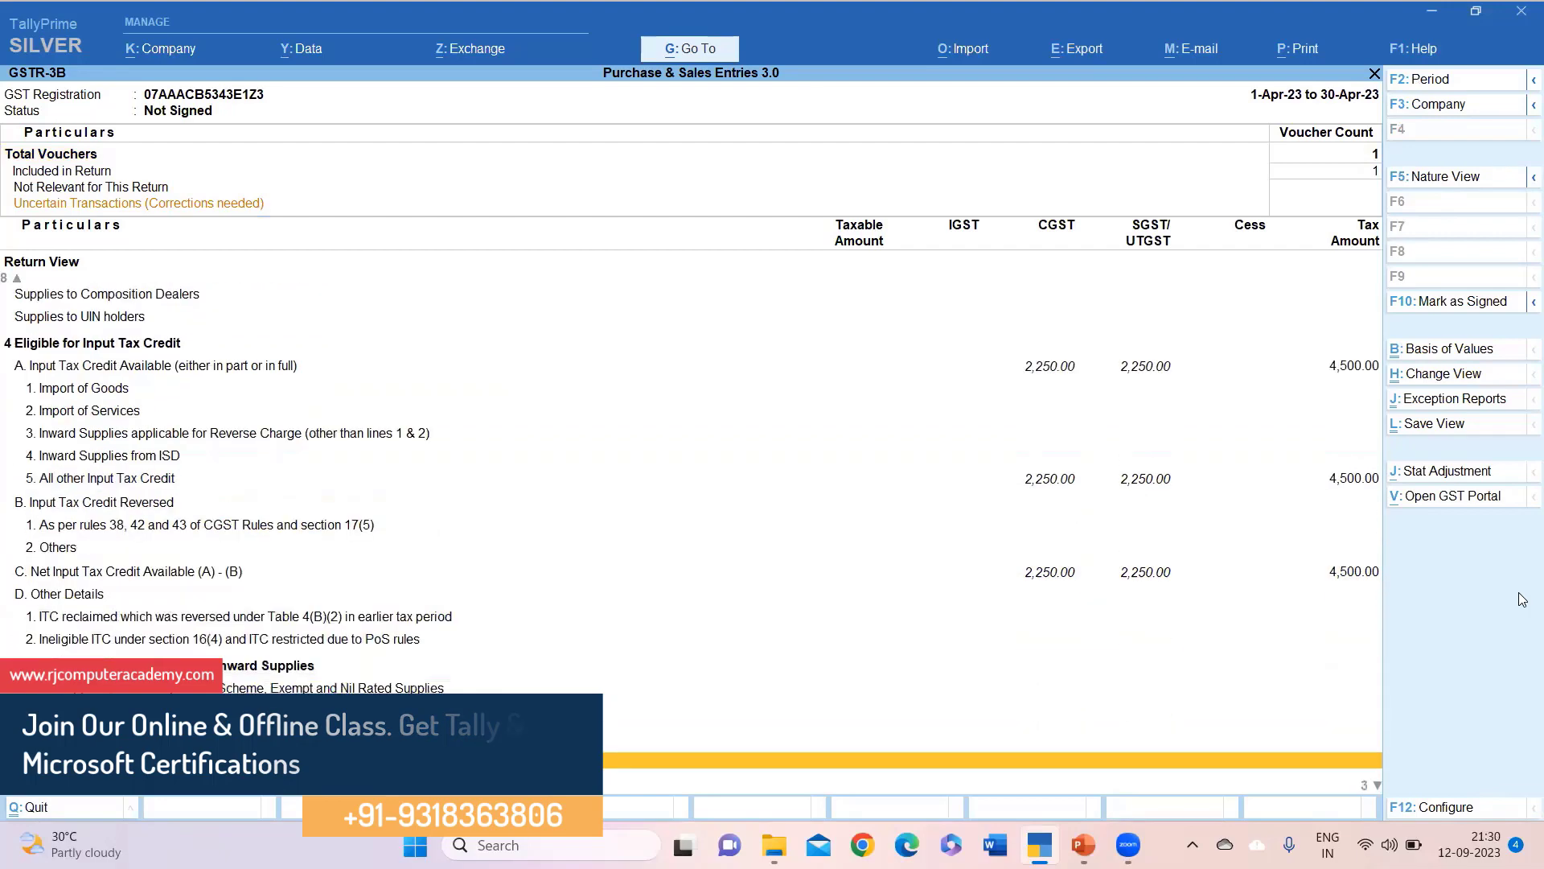
key(Up)
key(Up)
key(Up)
key(Up)
key(Up)
key(Up)
key(Up)
key(Up)
key(Up)
key(Down)
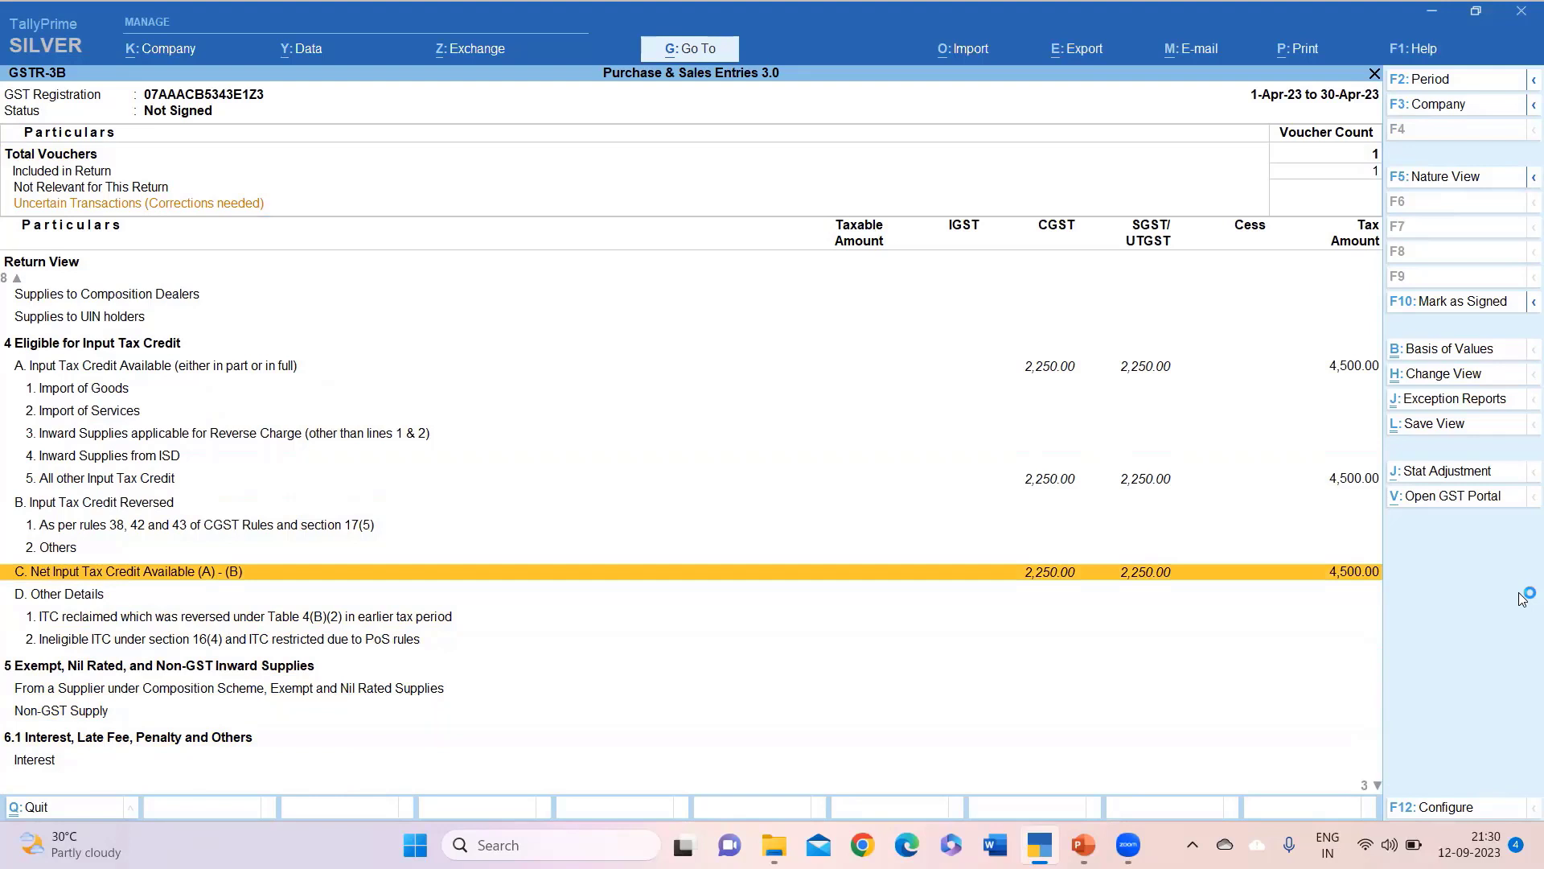
key(Up)
key(Up)
key(Up)
key(Up)
key(Up)
key(Up)
key(Up)
key(Up)
key(Up)
key(Up)
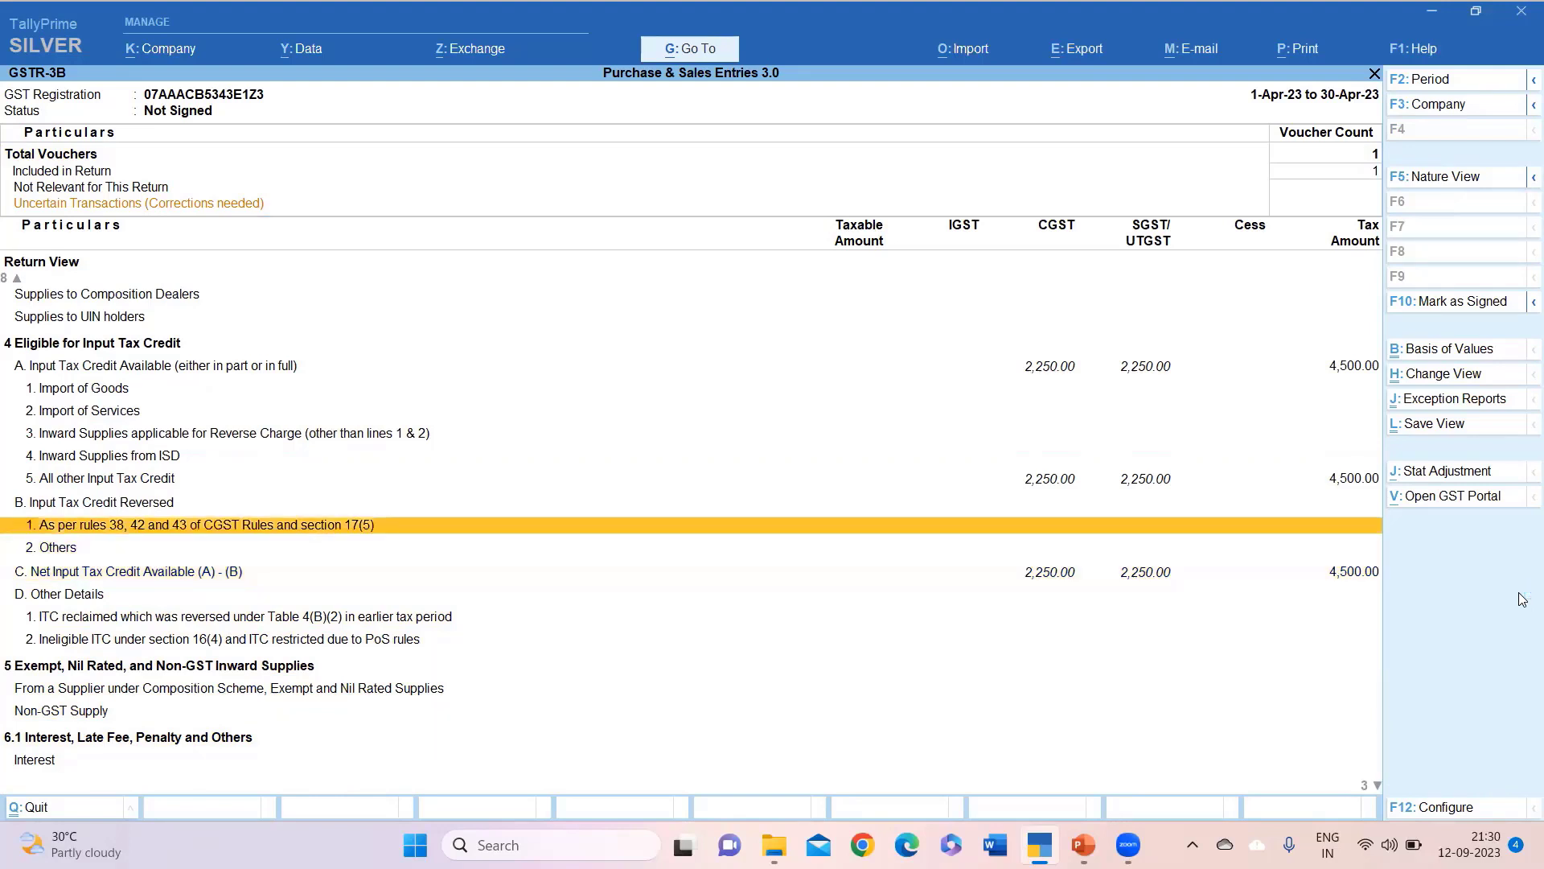
key(Up)
key(Up)
key(Up)
key(Up)
key(Up)
key(Up)
key(Up)
key(Up)
key(Up)
key(Up)
key(Up)
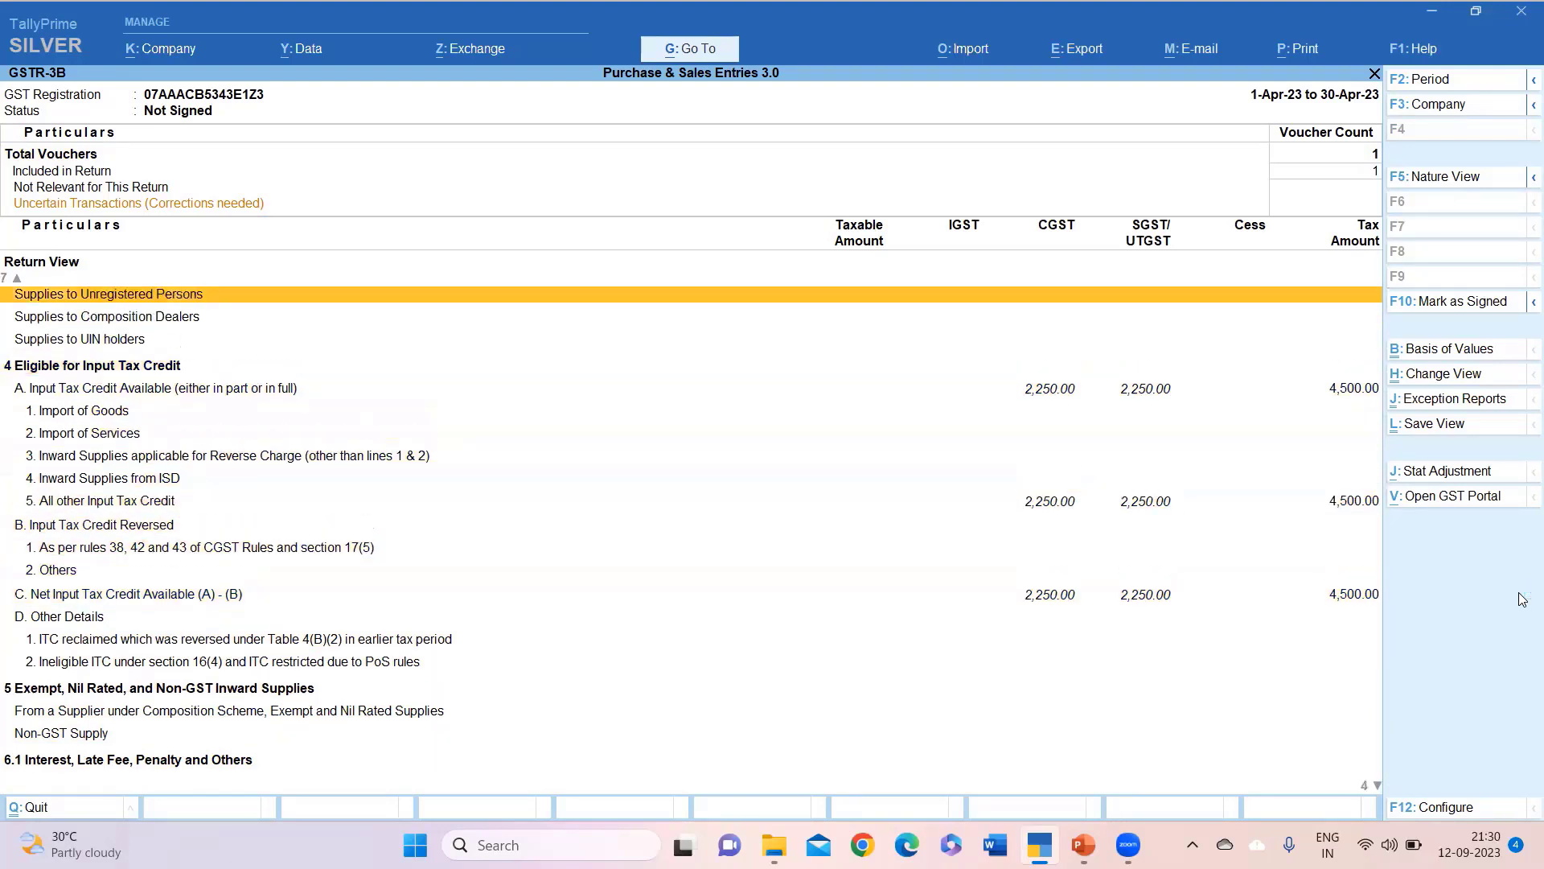
key(Up)
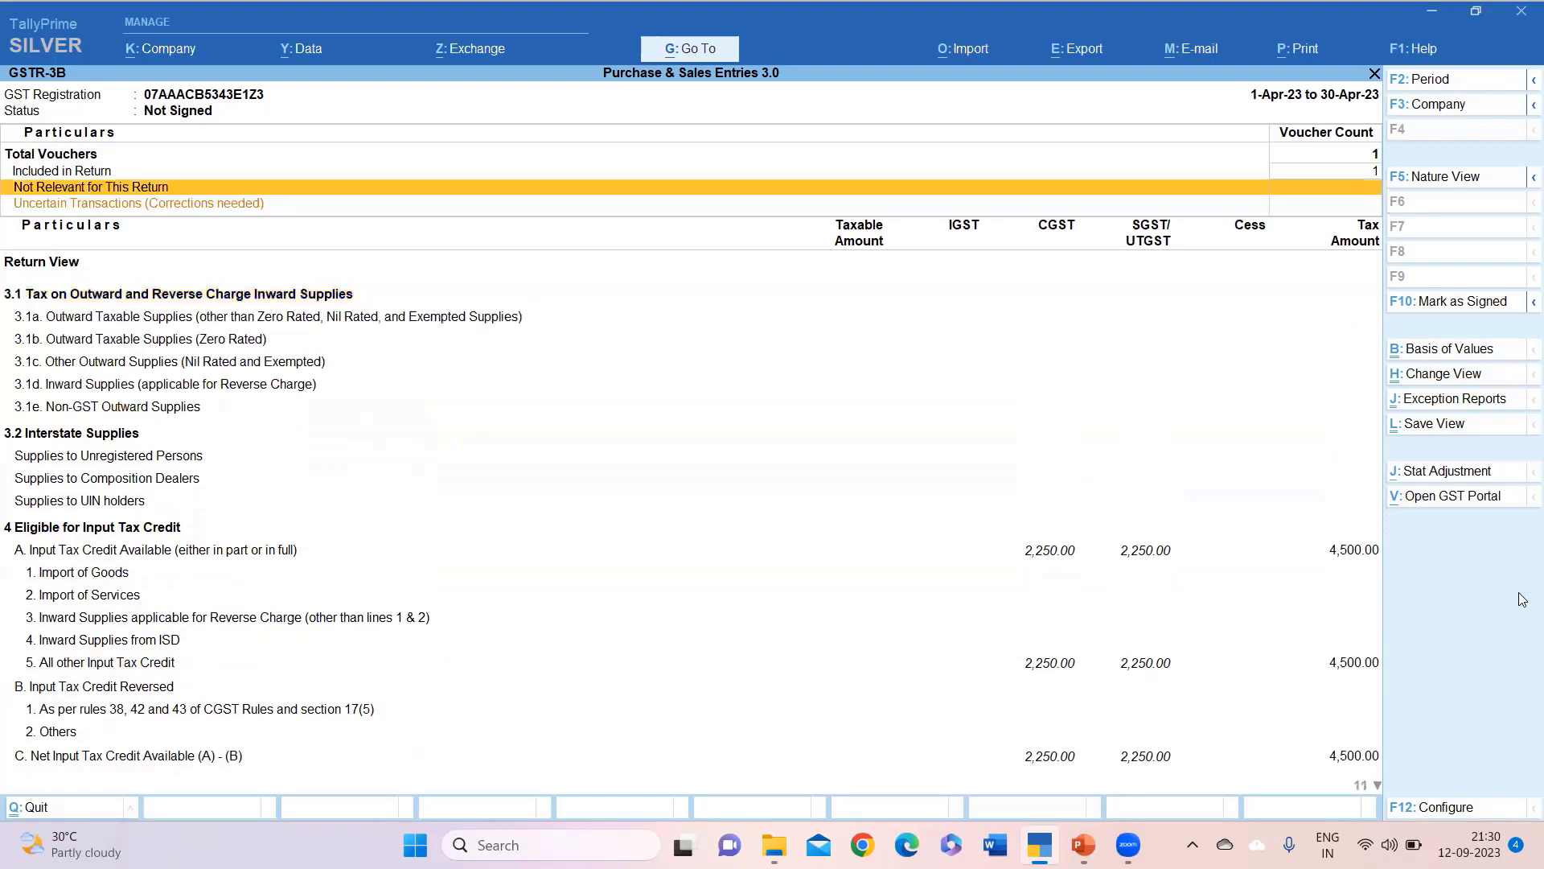
key(Down)
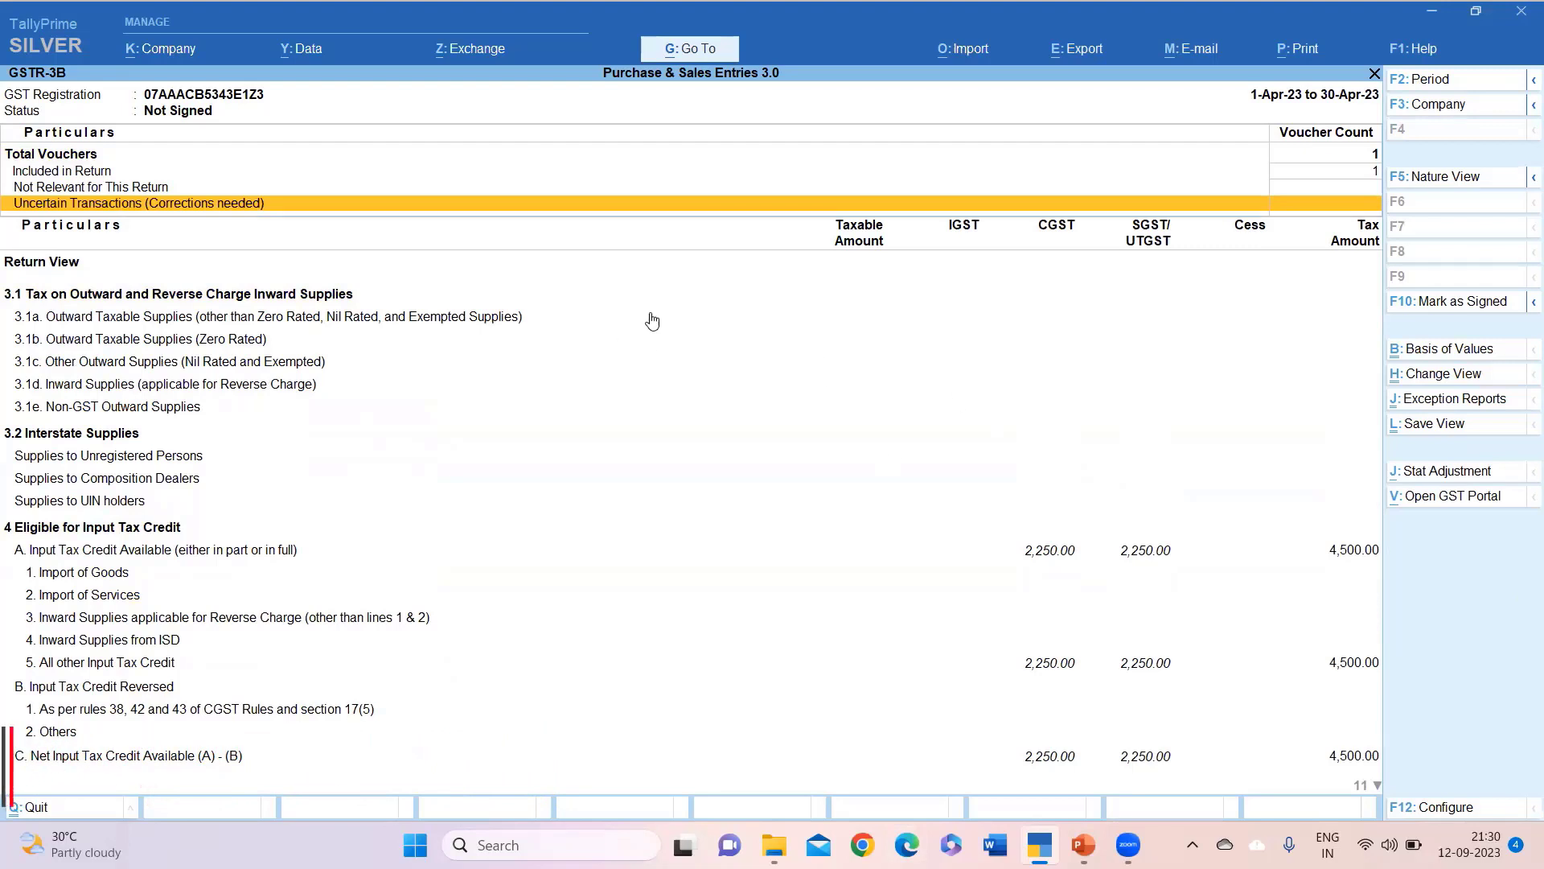
Open GSTR-2A Reconciliation, check the one unreconciled 29,500.00 B2B invoice, then close it.
click(33, 812)
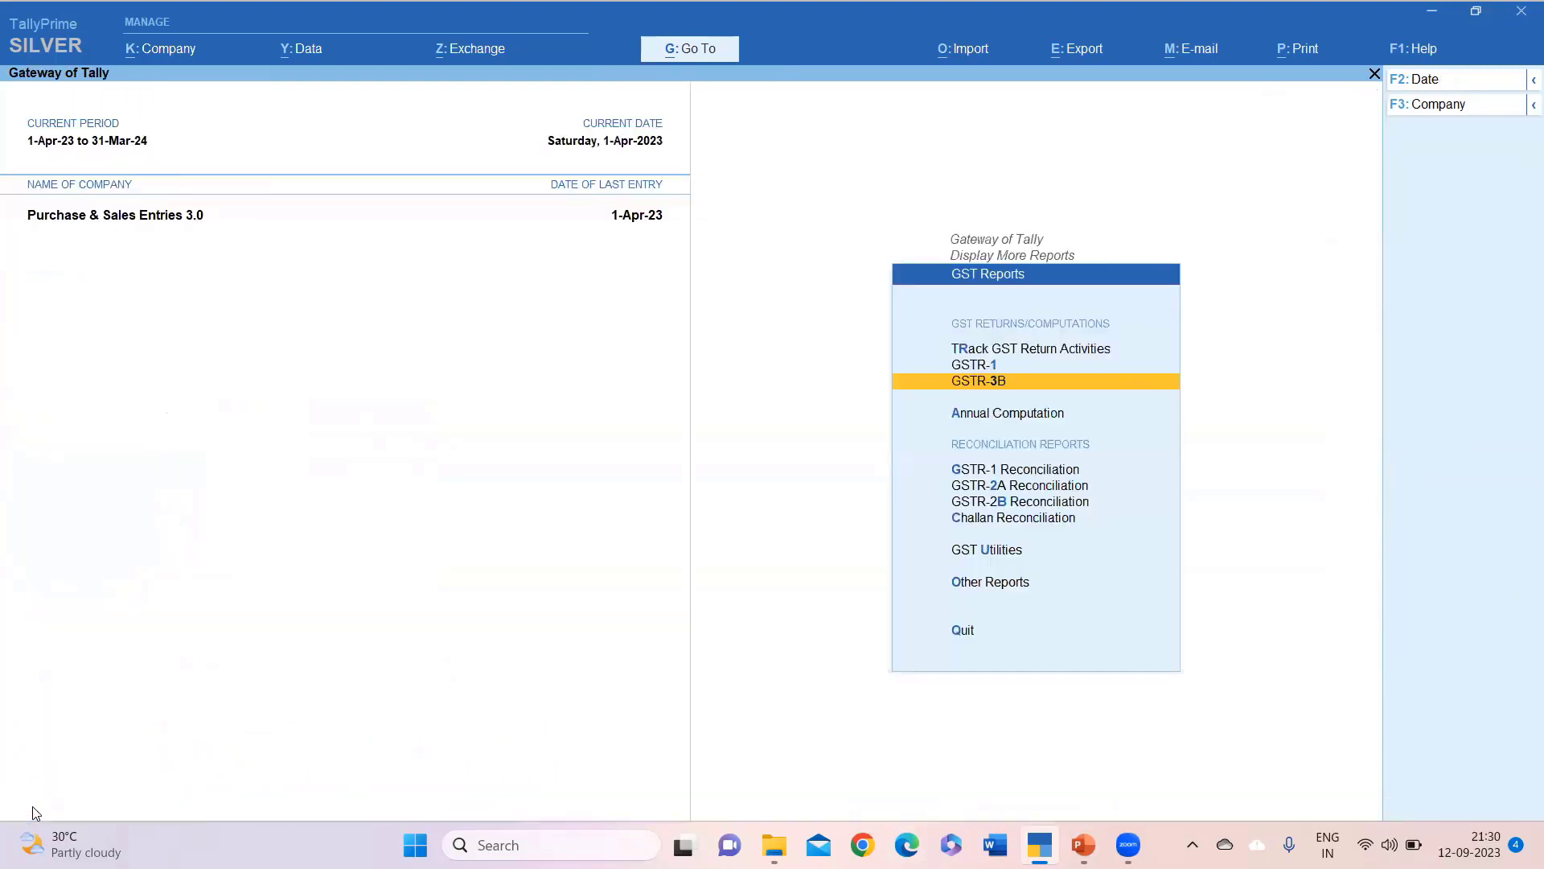
key(Down)
key(Down)
key(Down)
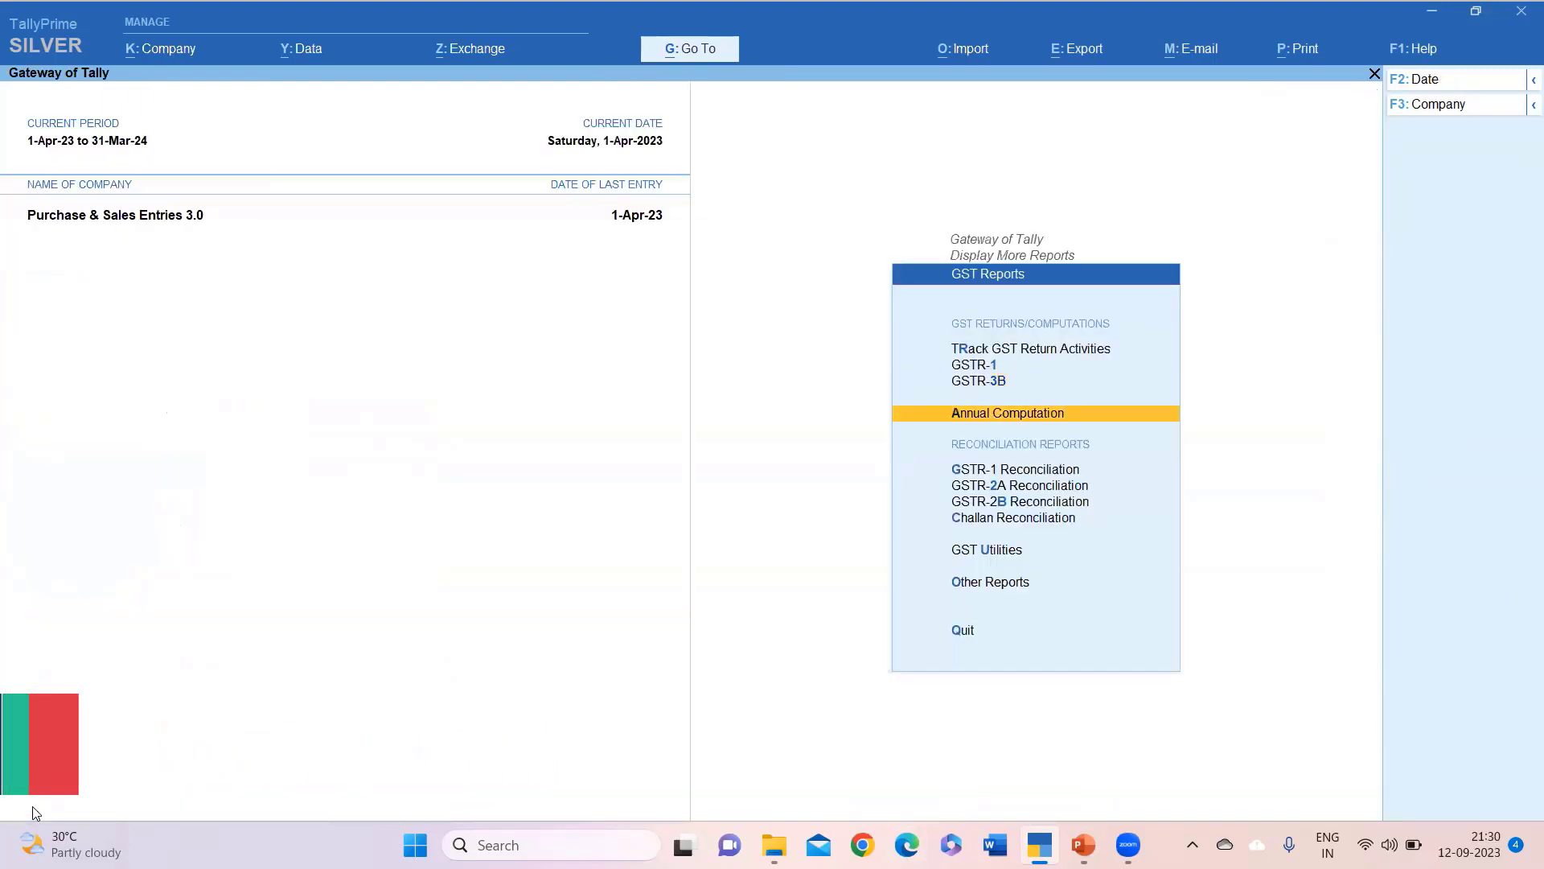
key(Return)
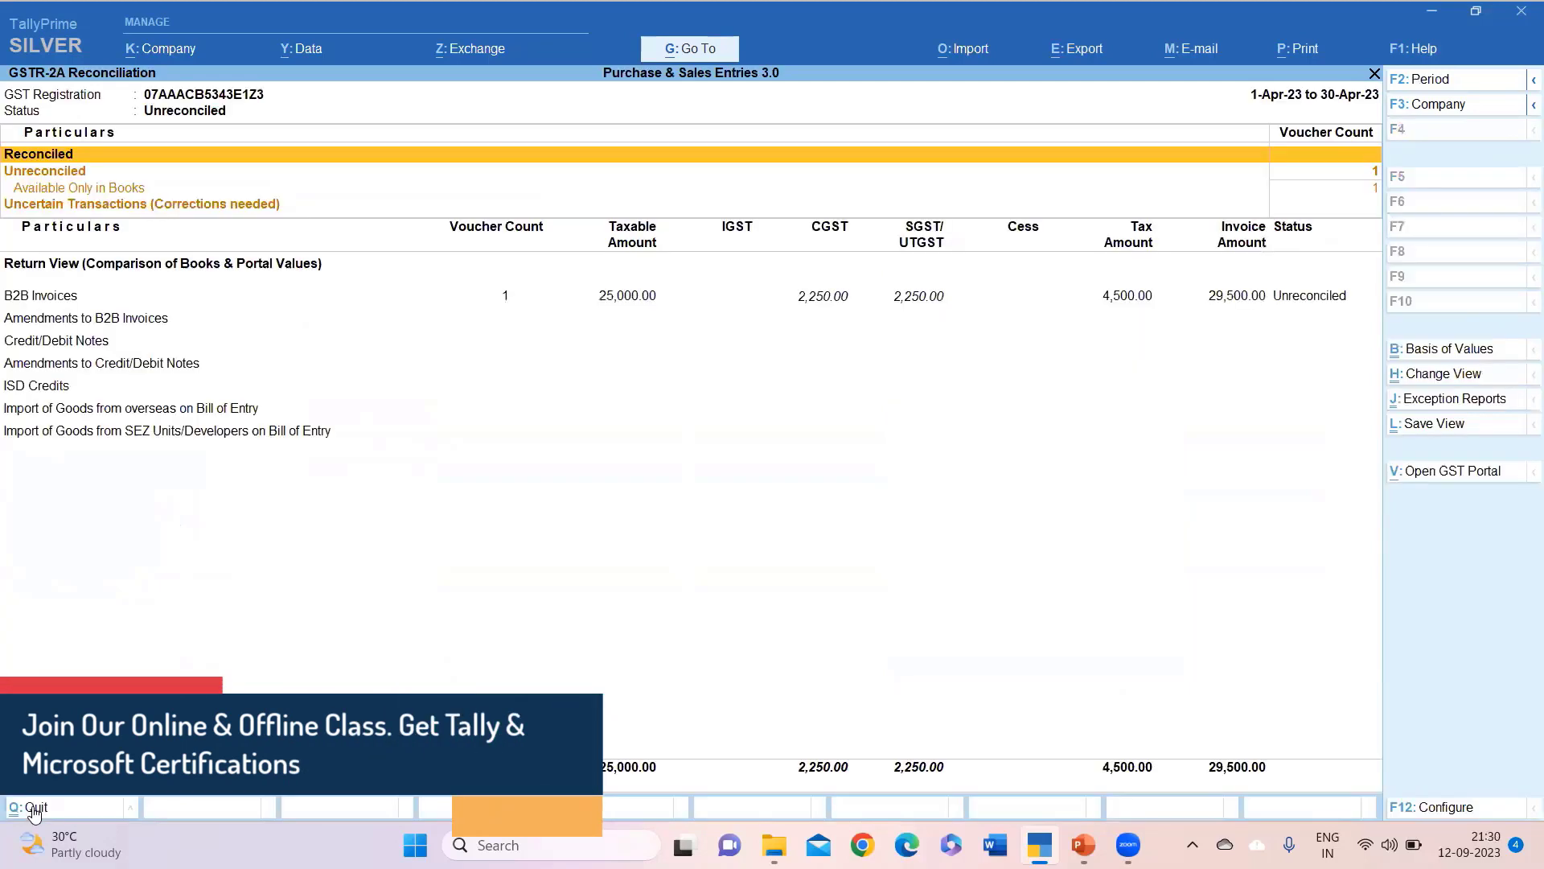
key(Down)
key(Down)
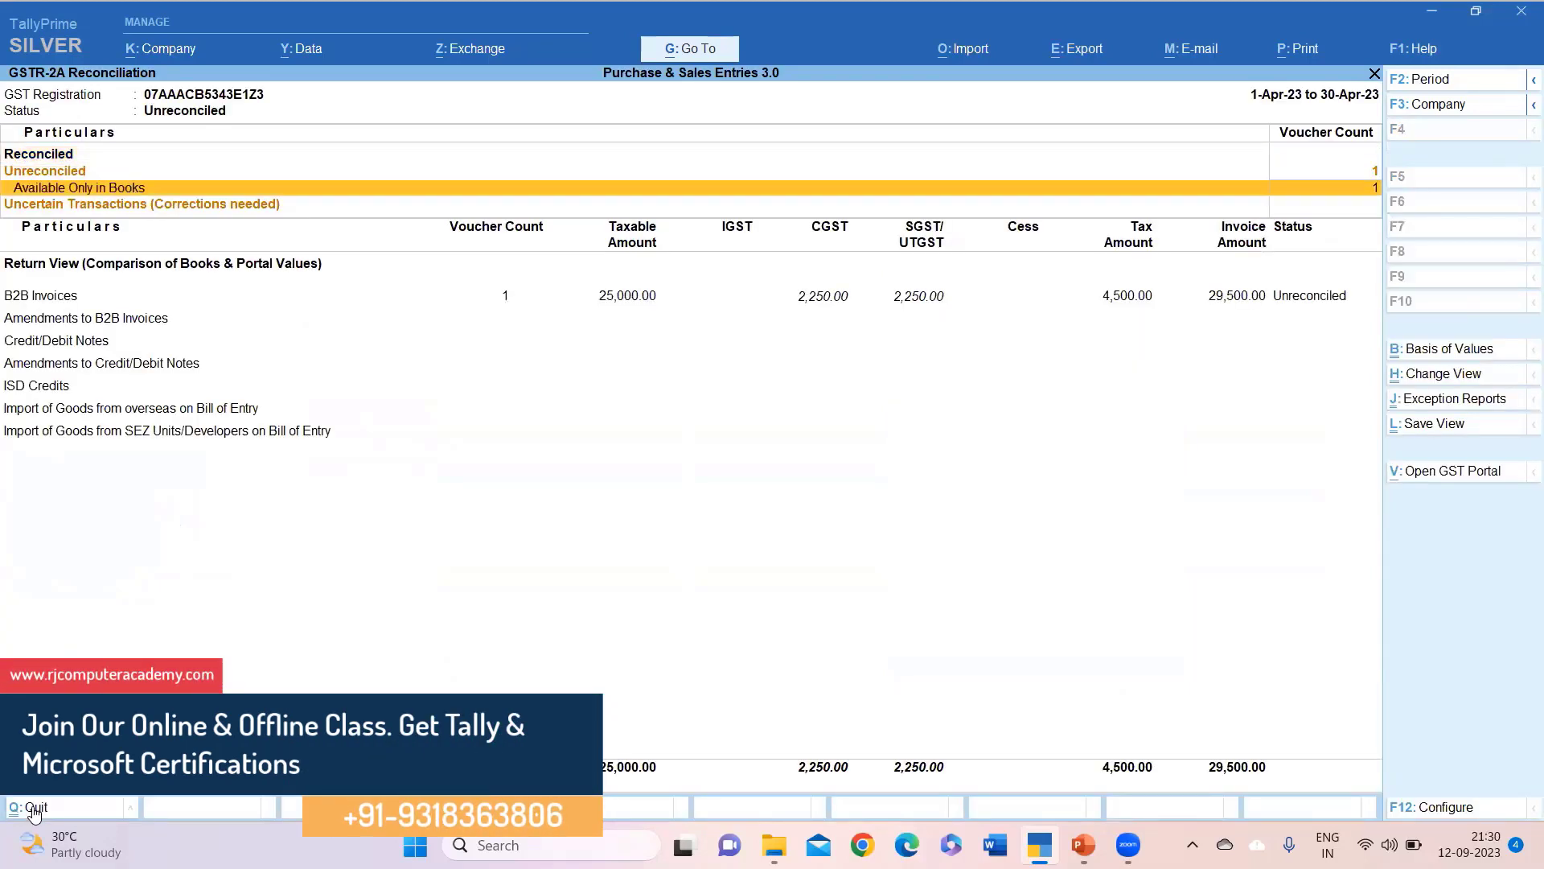
key(Down)
key(Down)
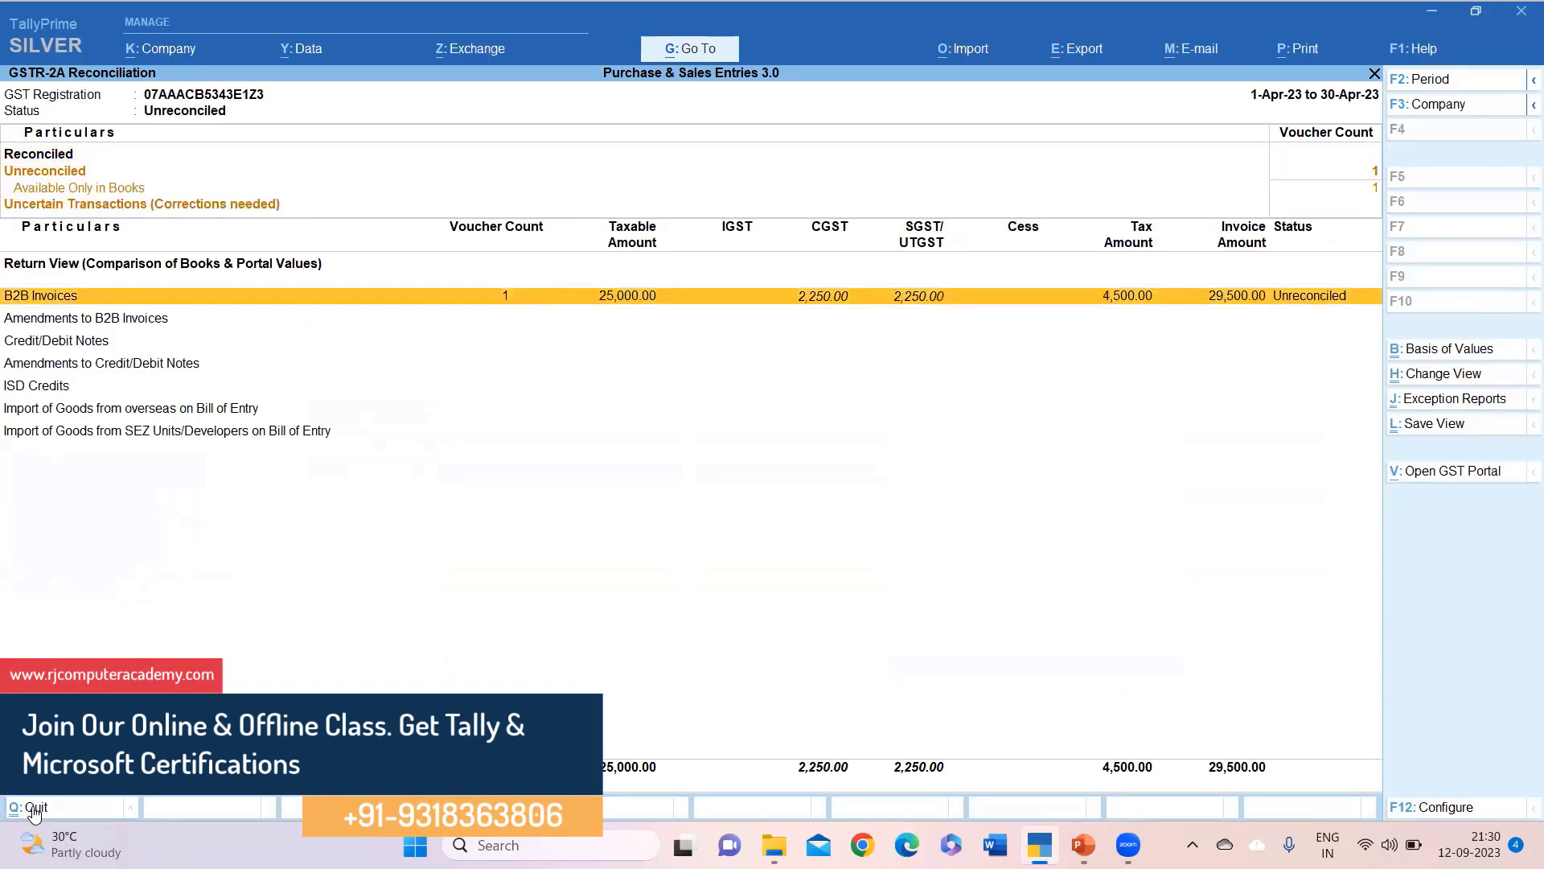
key(Down)
key(Up)
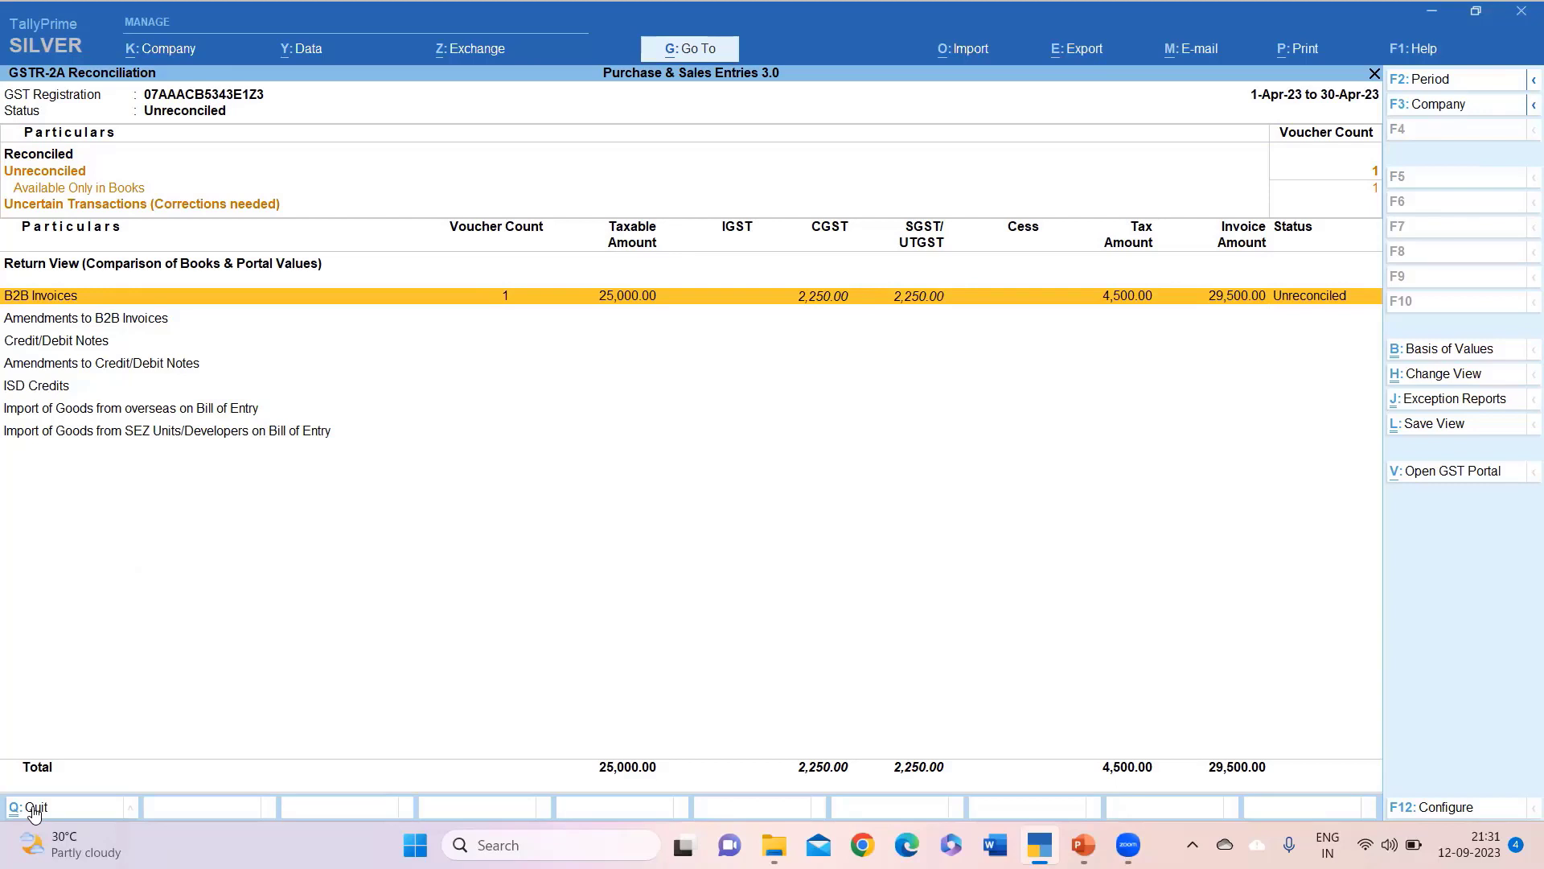
click(35, 808)
Open GSTR-2B Reconciliation, review 29,500.00 under All other ITC, then close it.
key(Down)
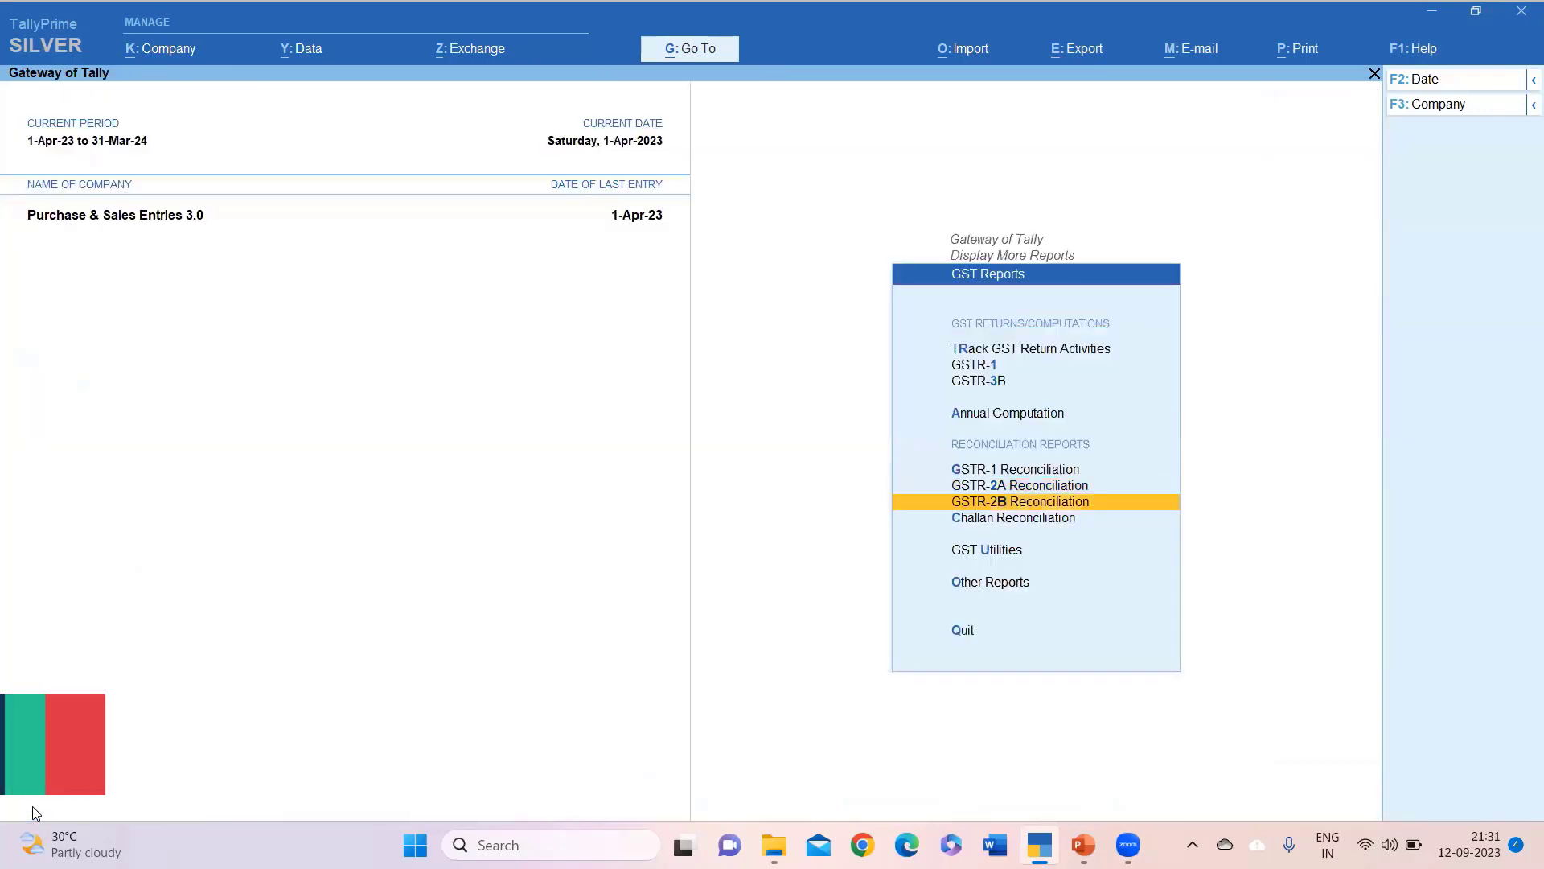
key(Return)
key(Down)
key(Down)
key(Down)
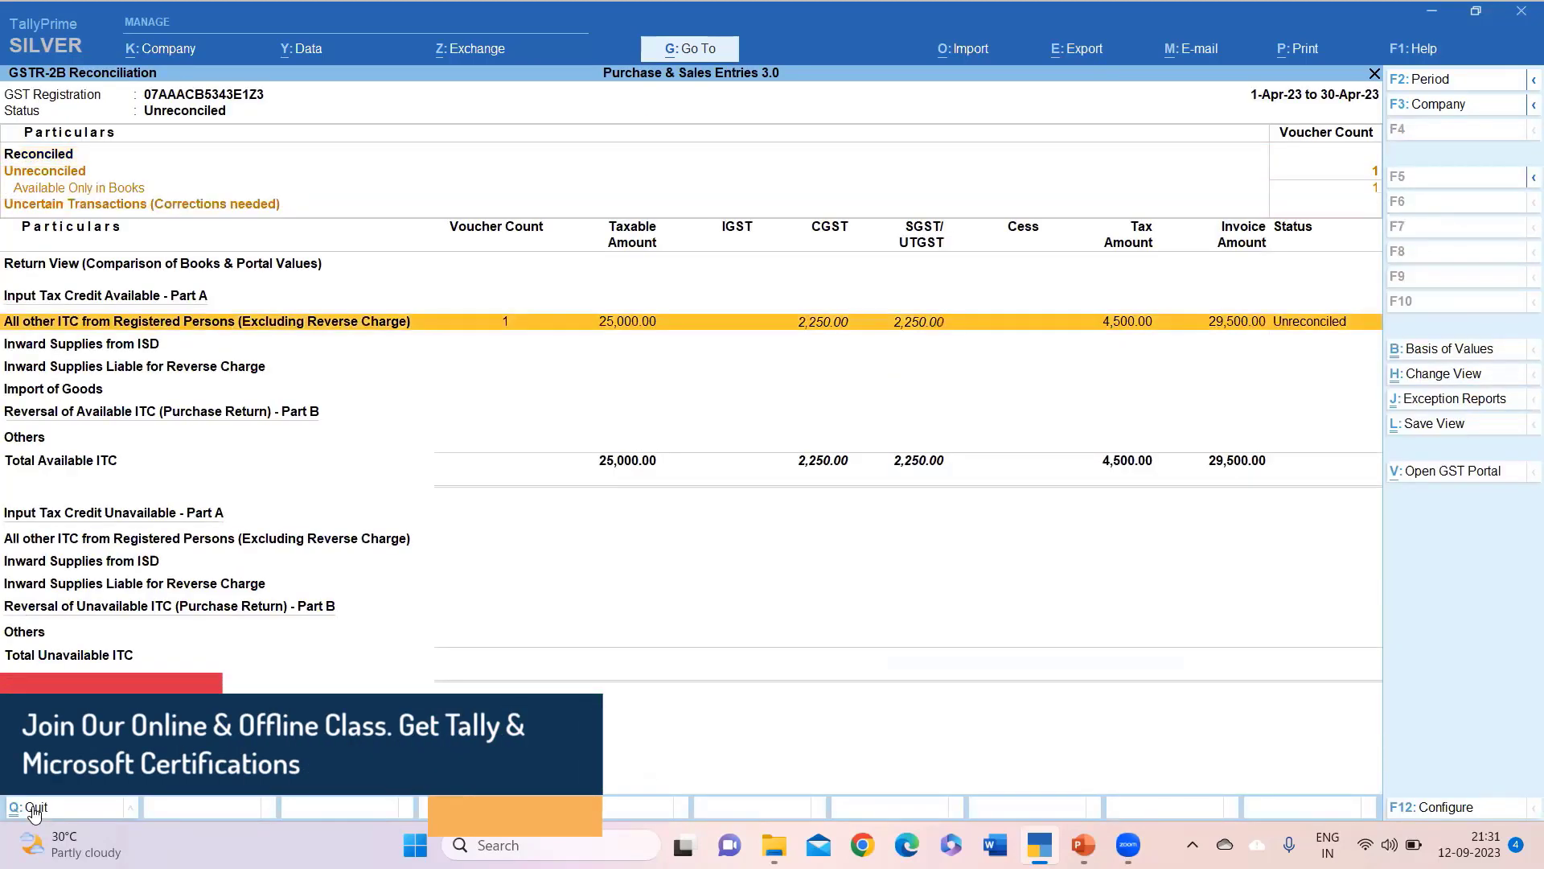
key(Down)
key(Up)
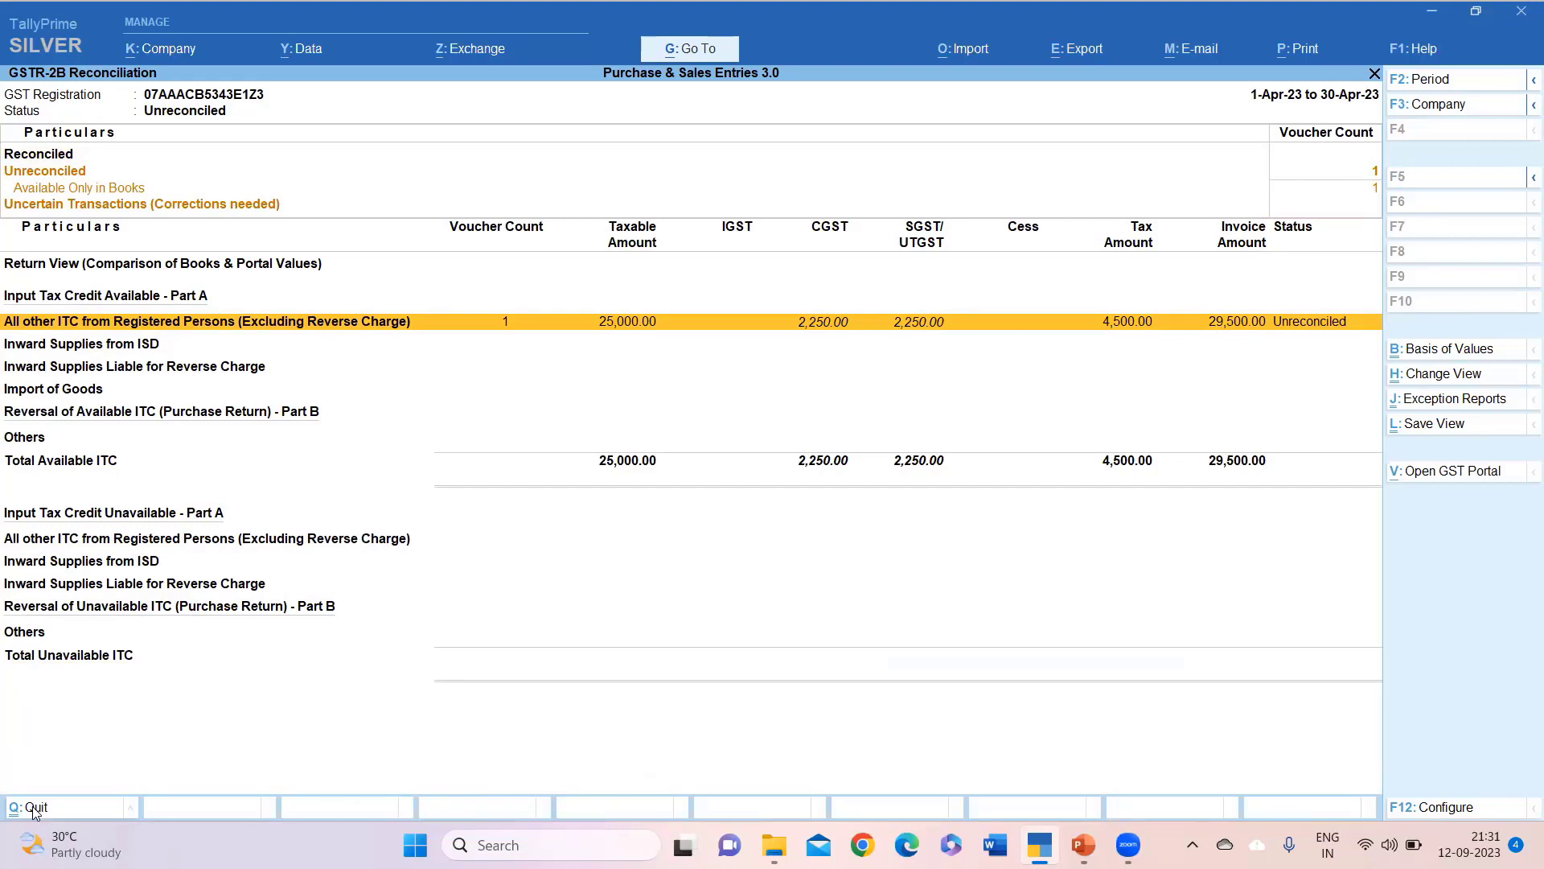
click(33, 808)
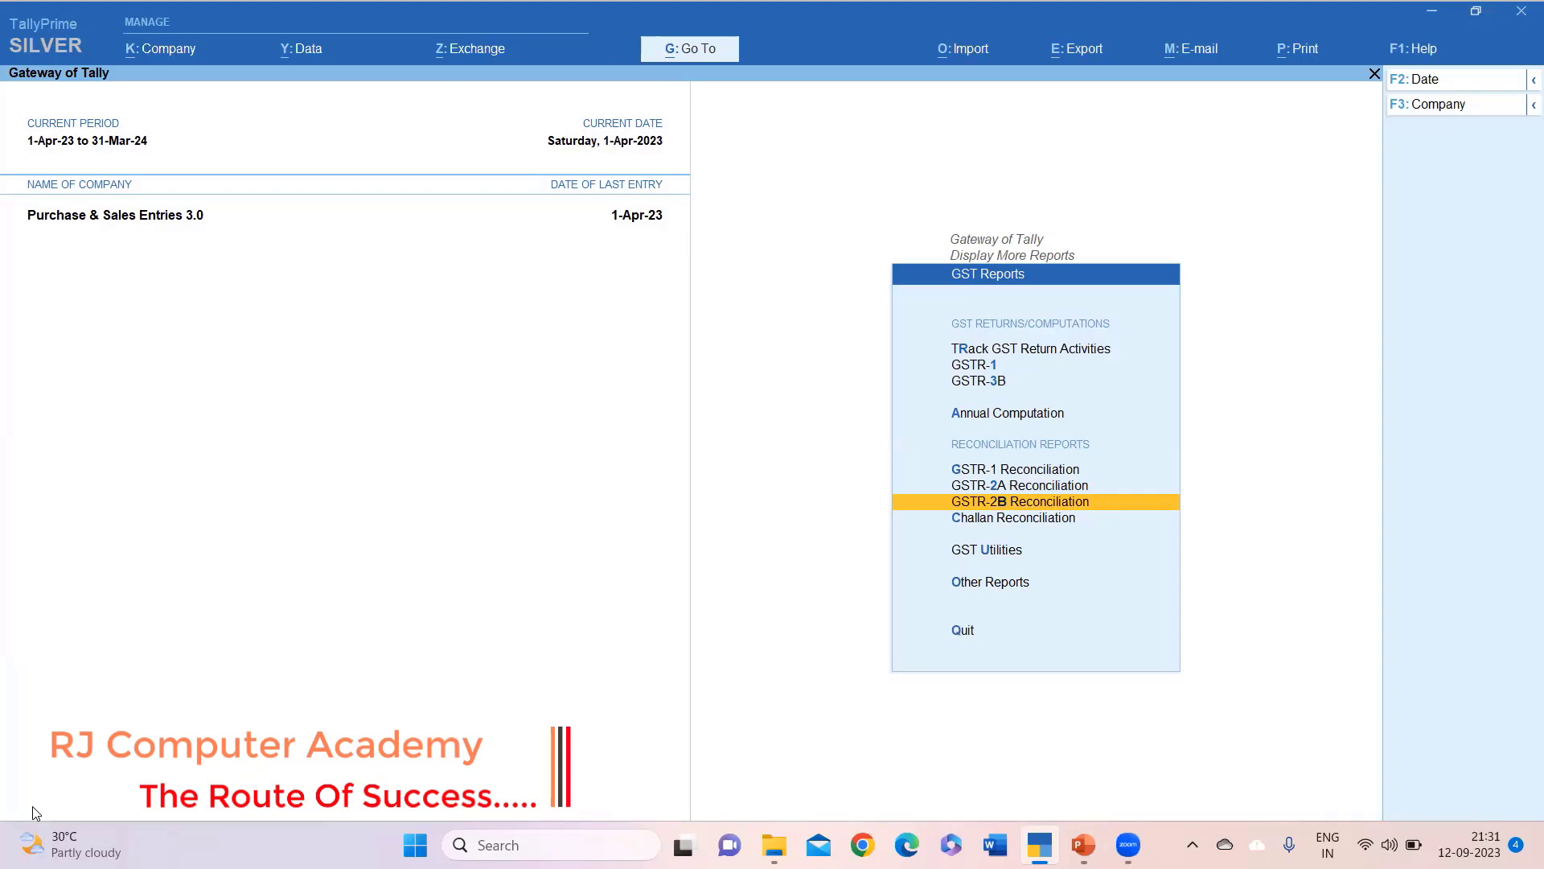
Start a new Sales voucher through Go To > Create Voucher.
click(696, 49)
key(Up)
key(Up)
key(Up)
key(Up)
key(Up)
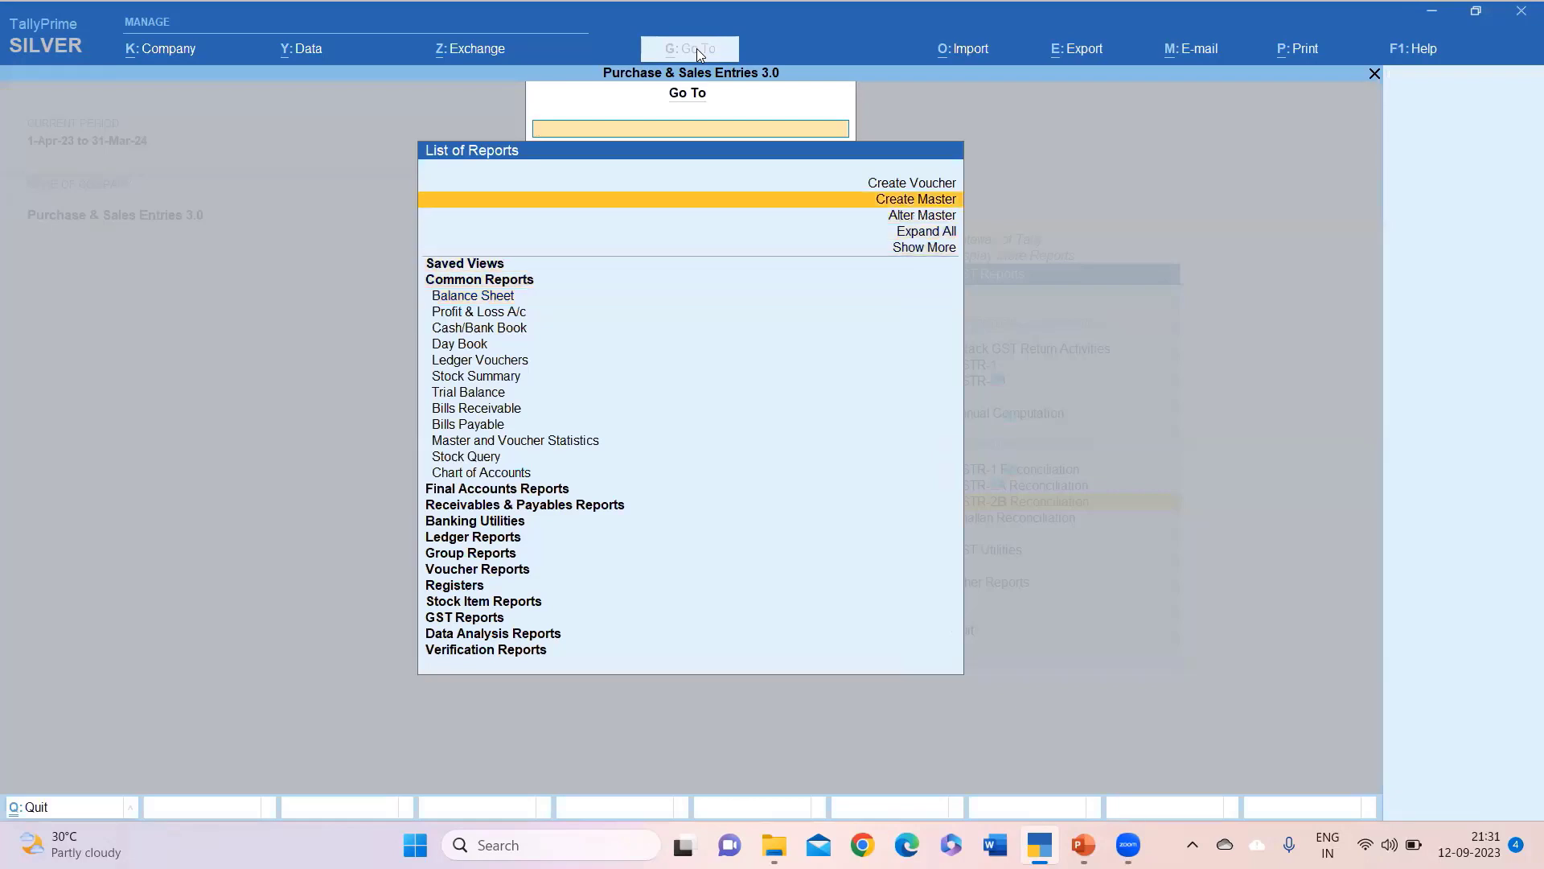
key(Up)
key(Return)
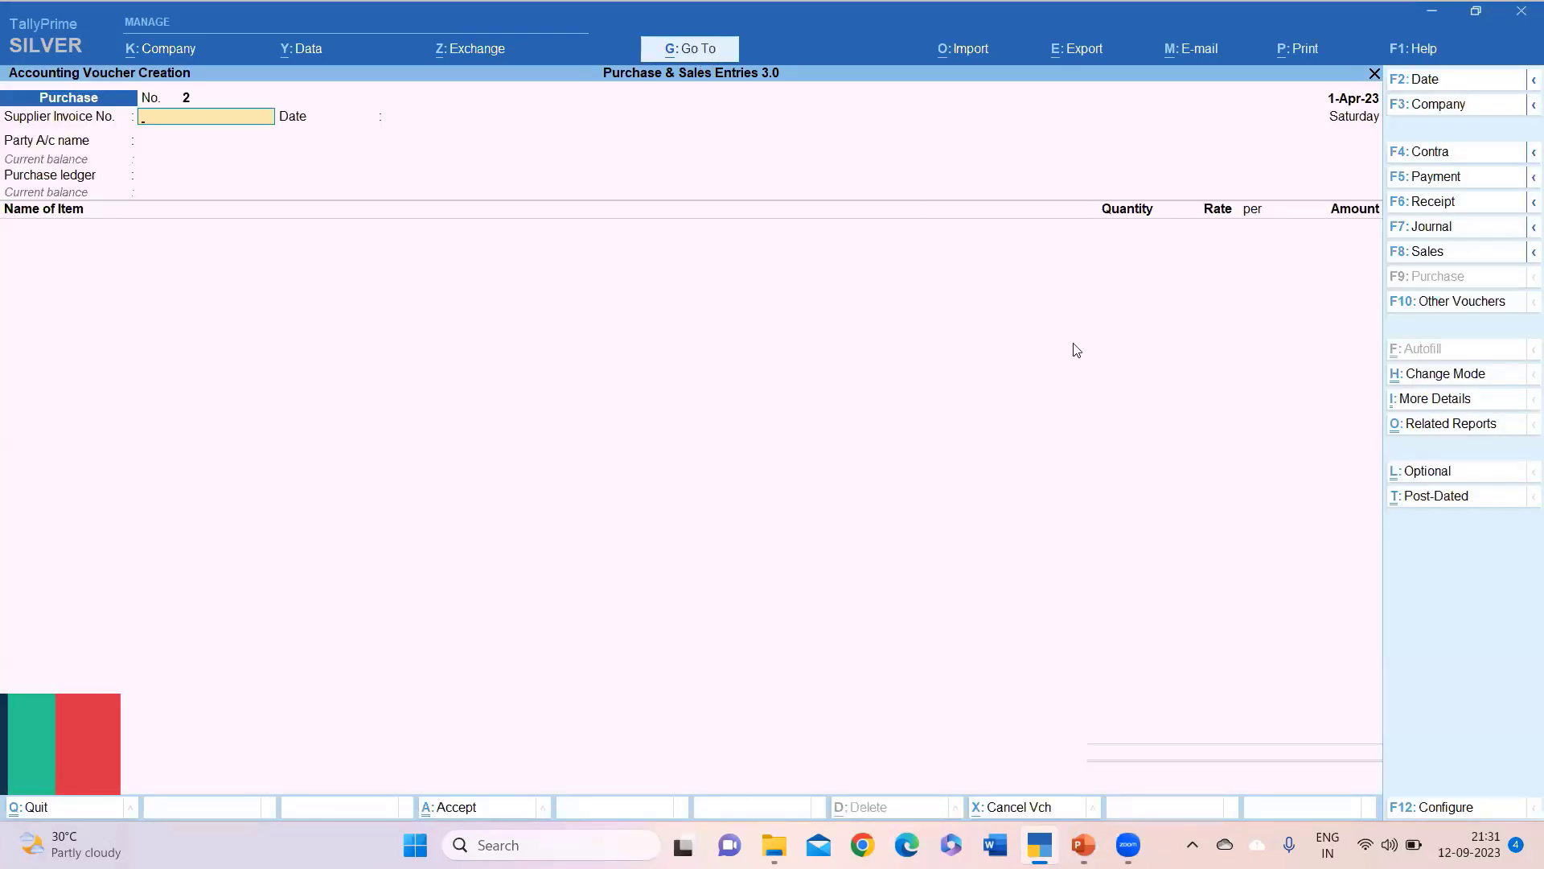
click(1420, 251)
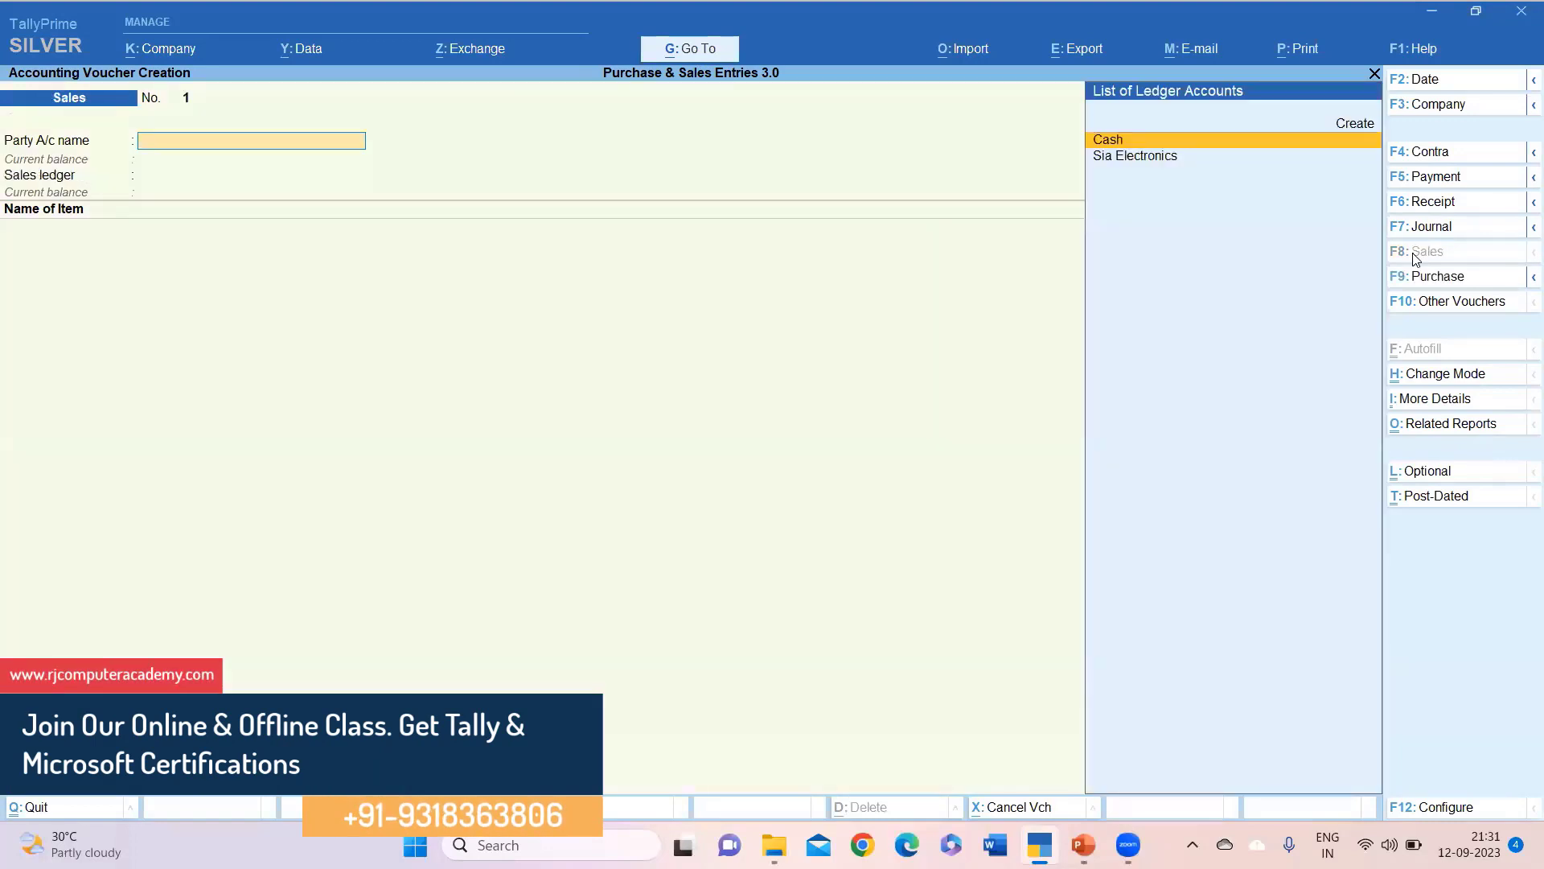
Create the party ledger Alpha Electronics under Sundry Debtors.
key(alt+c)
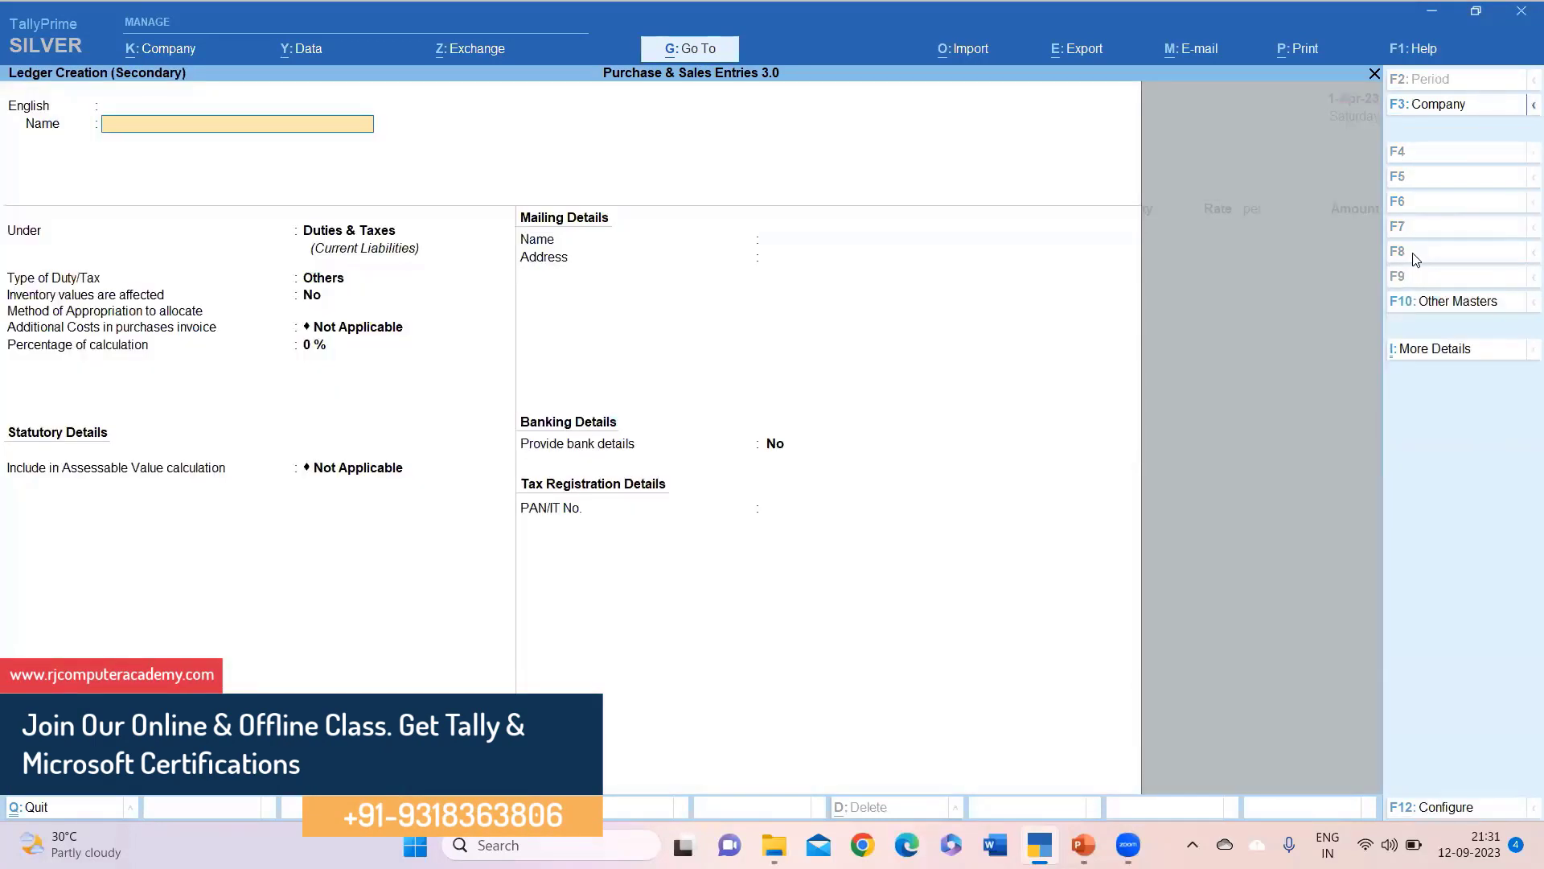
text(Alpja)
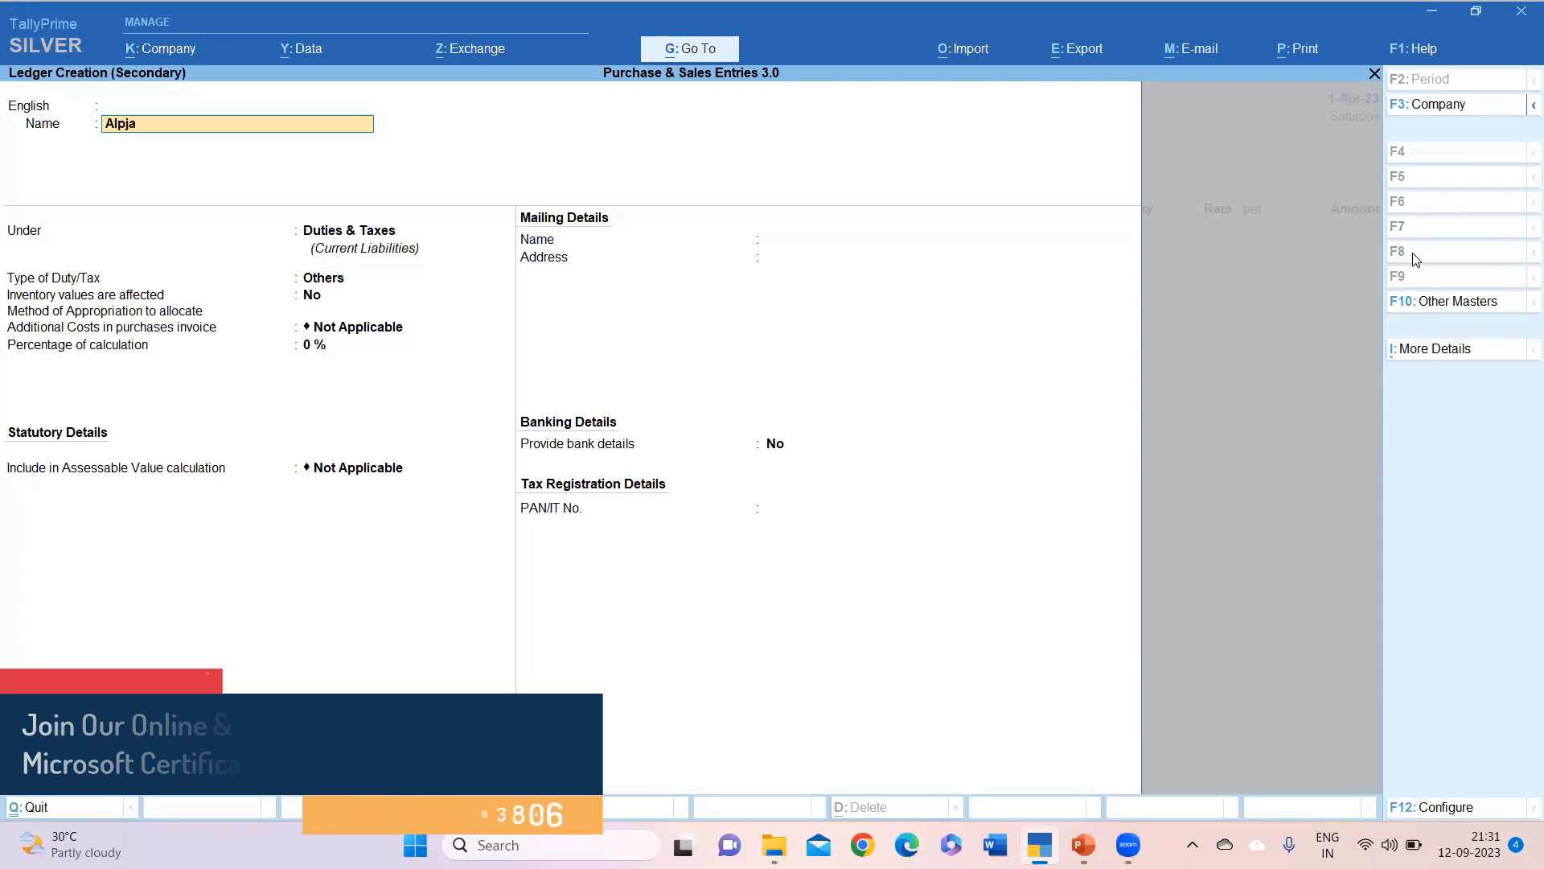
key(BackSpace)
key(BackSpace)
text(ha Aelectron)
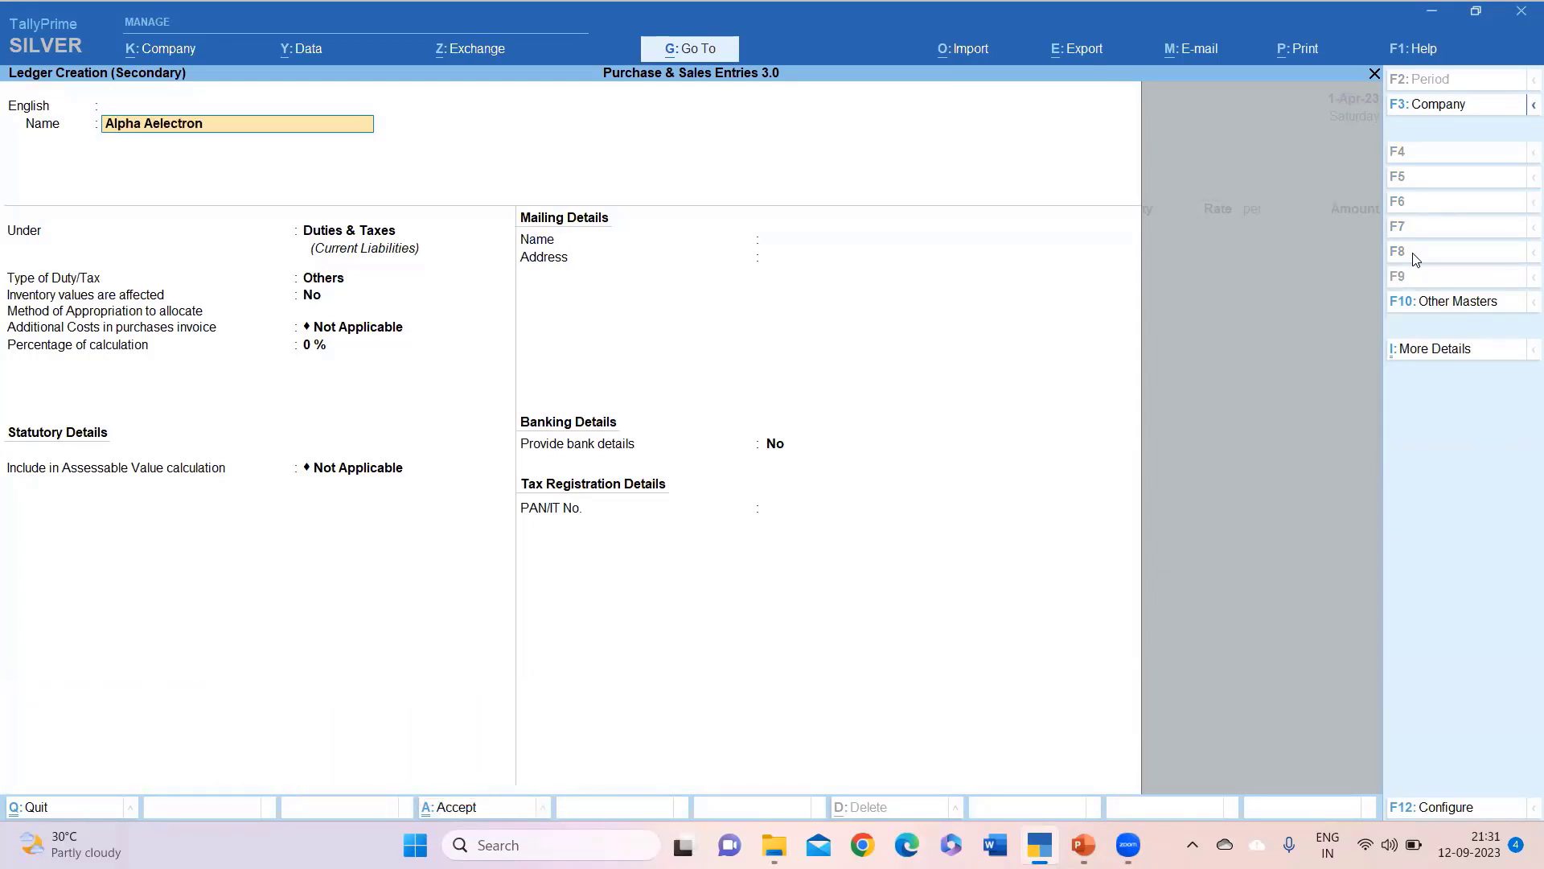
key(Return)
key(BackSpace)
key(BackSpace)
key(BackSpace)
key(BackSpace)
key(BackSpace)
key(BackSpace)
key(BackSpace)
key(BackSpace)
key(BackSpace)
key(BackSpace)
key(BackSpace)
key(BackSpace)
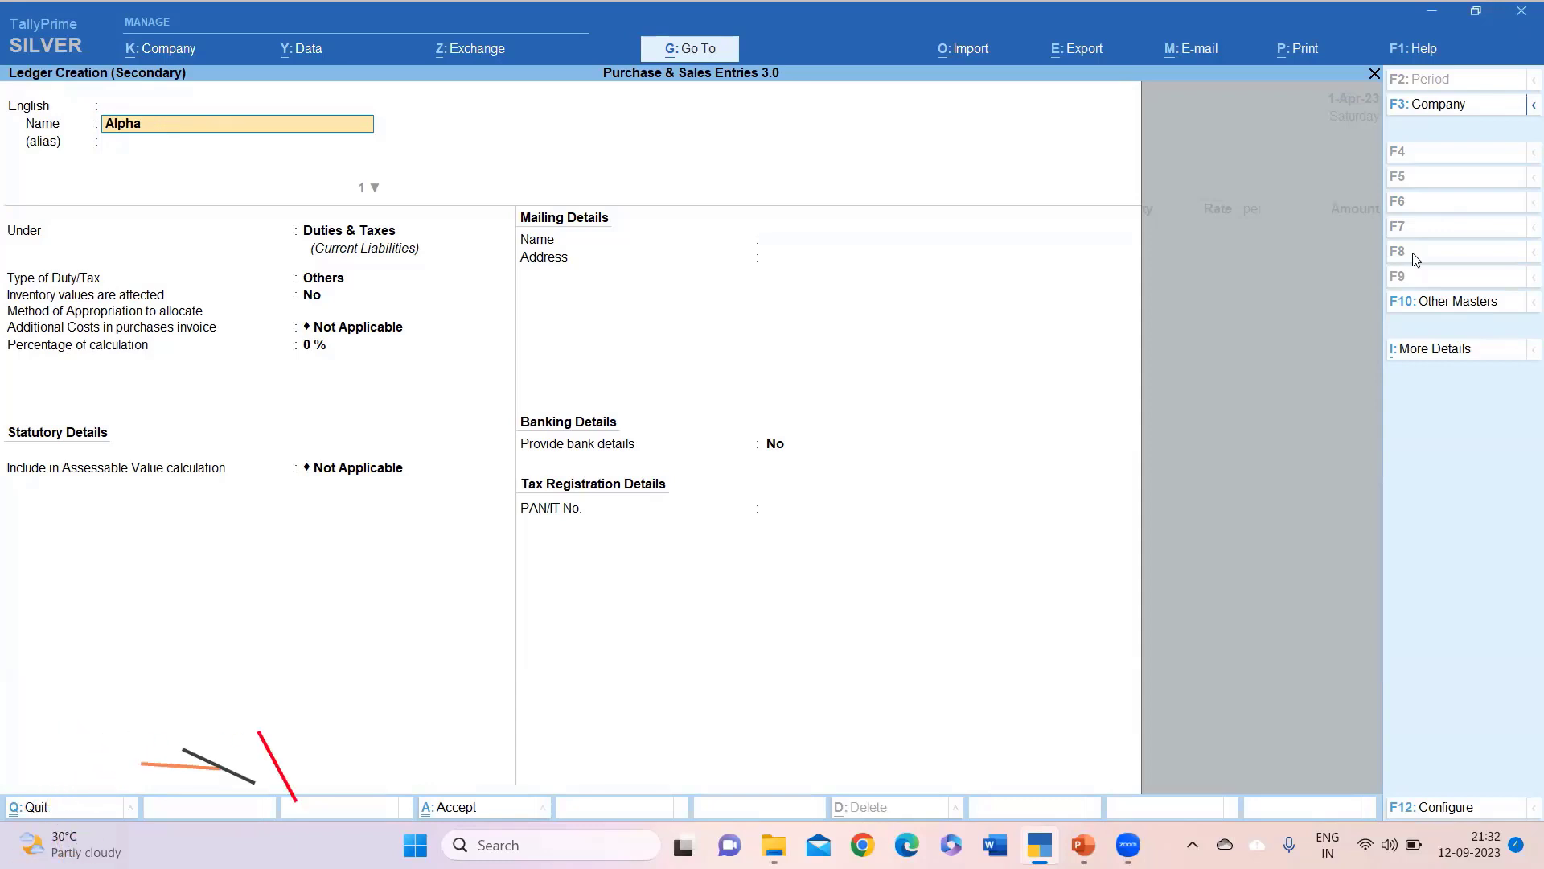
text(Electro)
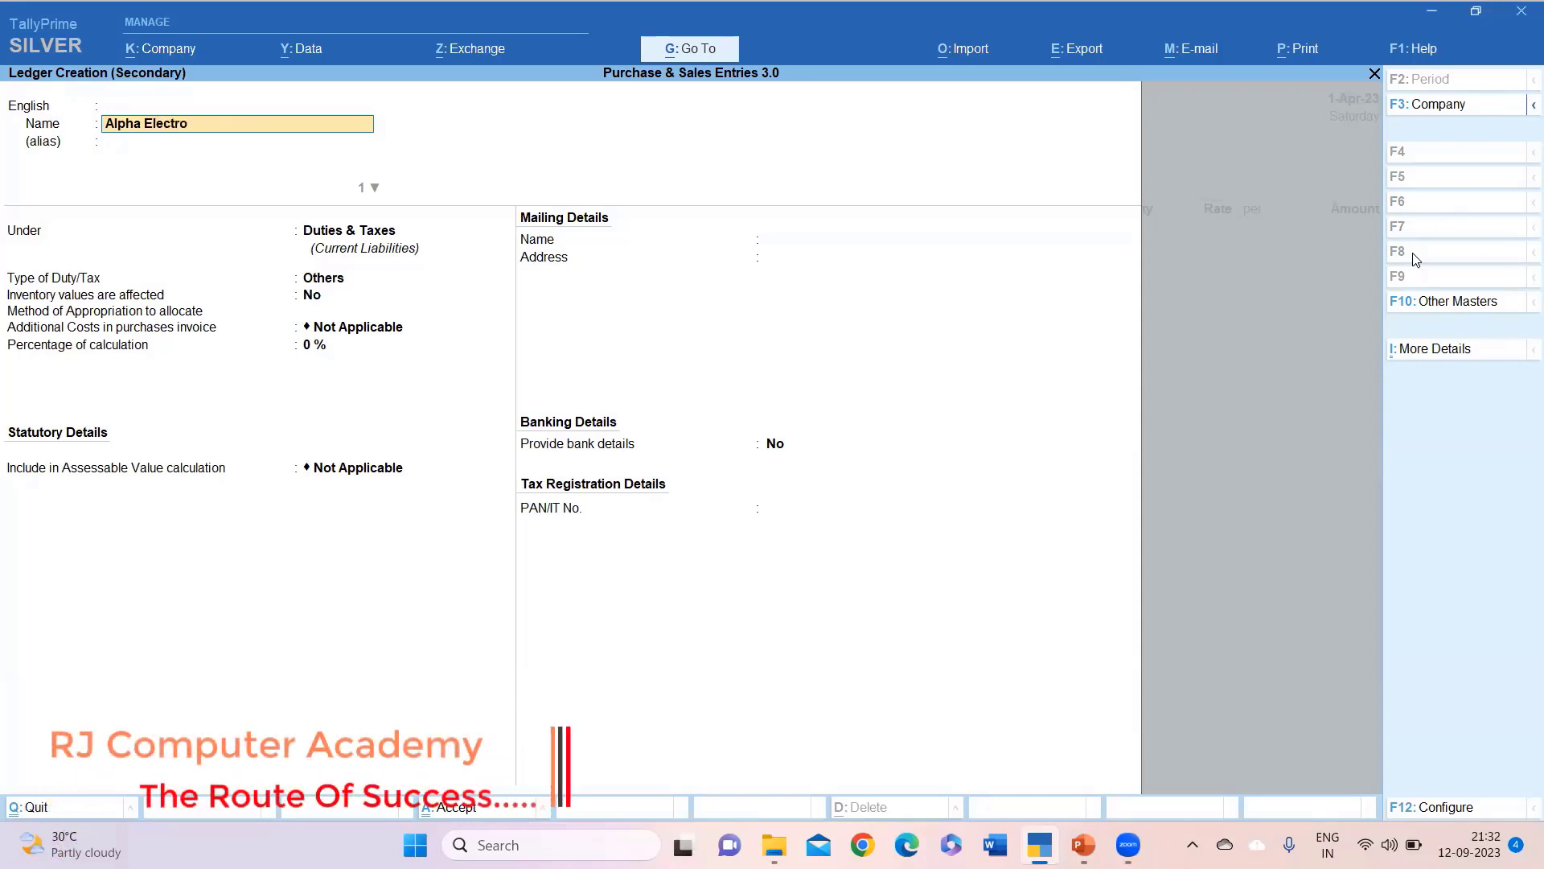
key(Return)
key(Return)
key(Return)
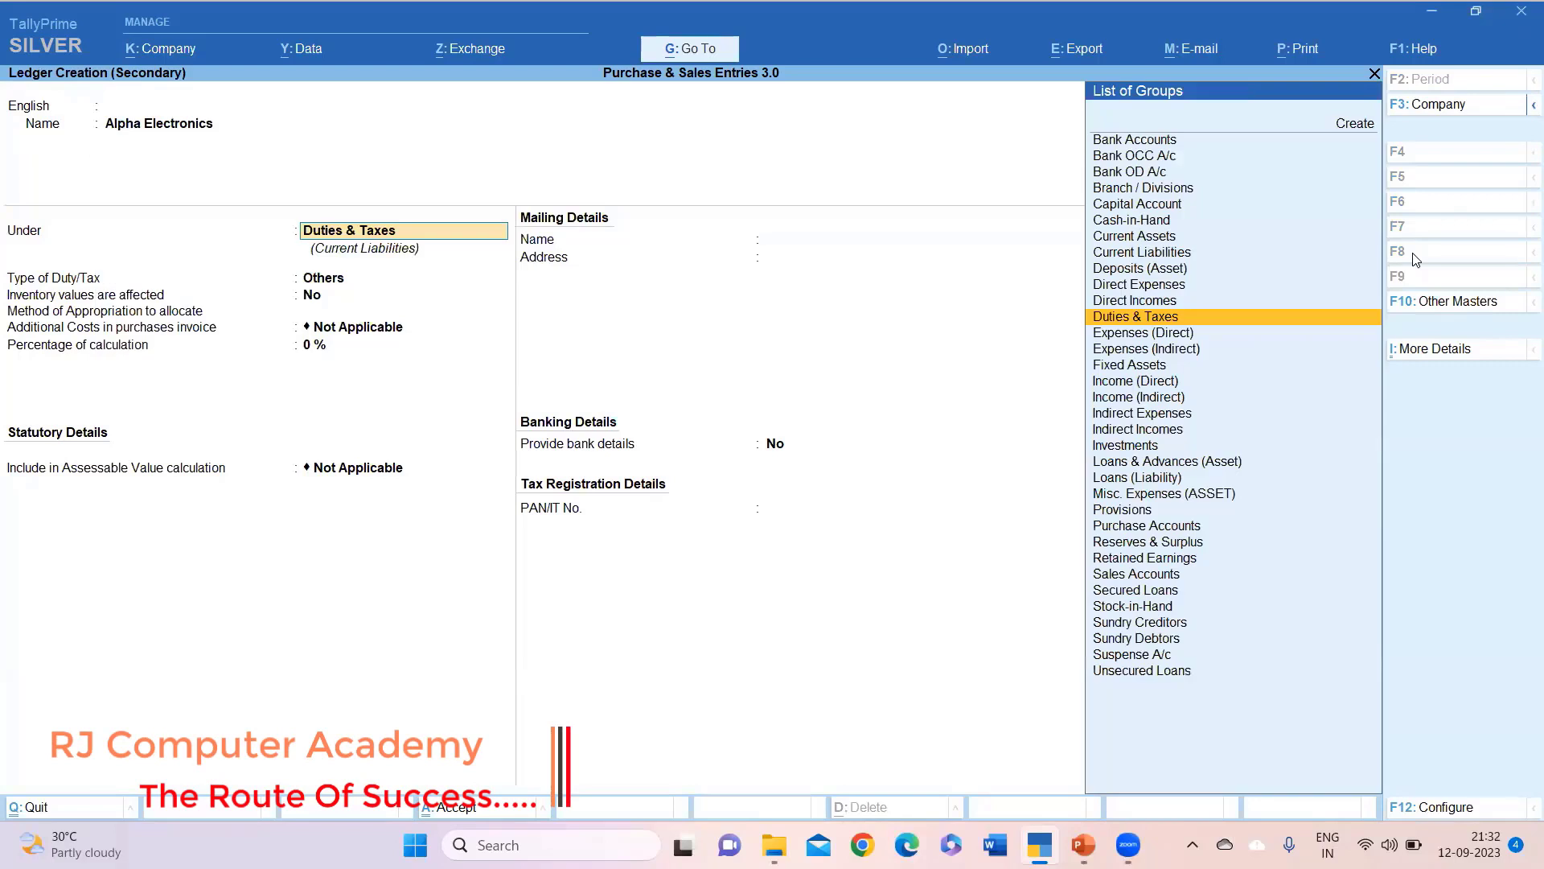
text(S)
key(Down)
key(Down)
key(Down)
key(Down)
key(Down)
key(Return)
key(Return)
key(Return)
key(Return)
key(Return)
key(Return)
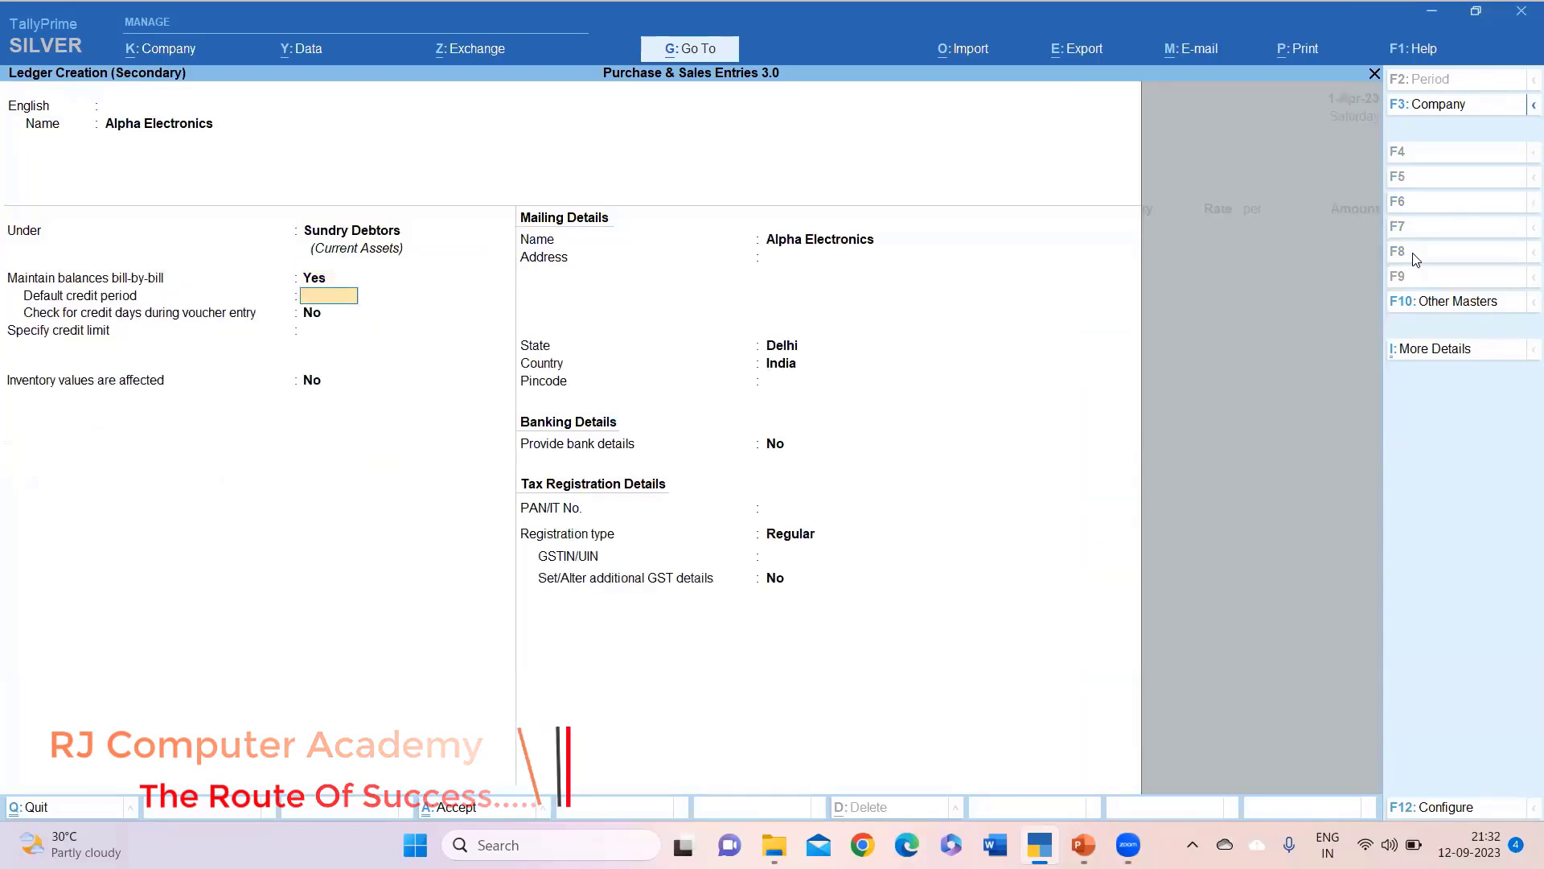
Set the party's state to Haryana with Regular registration, enter its GSTIN, and save.
key(Return)
key(Return)
key(Return)
key(Return)
key(Return)
key(Return)
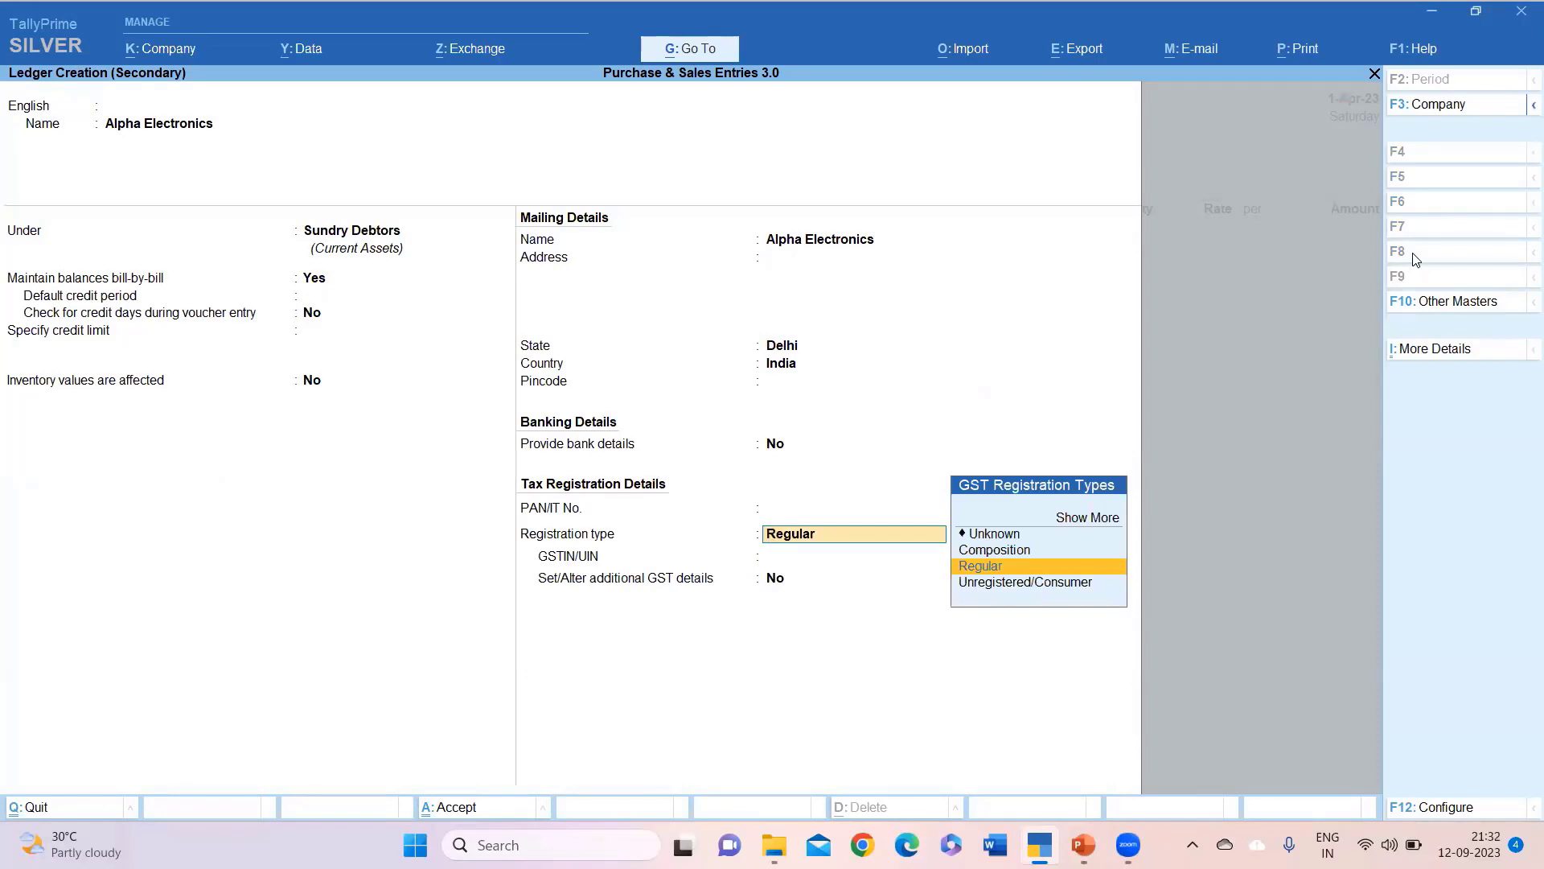
key(BackSpace)
key(BackSpace)
key(BackSpace)
key(BackSpace)
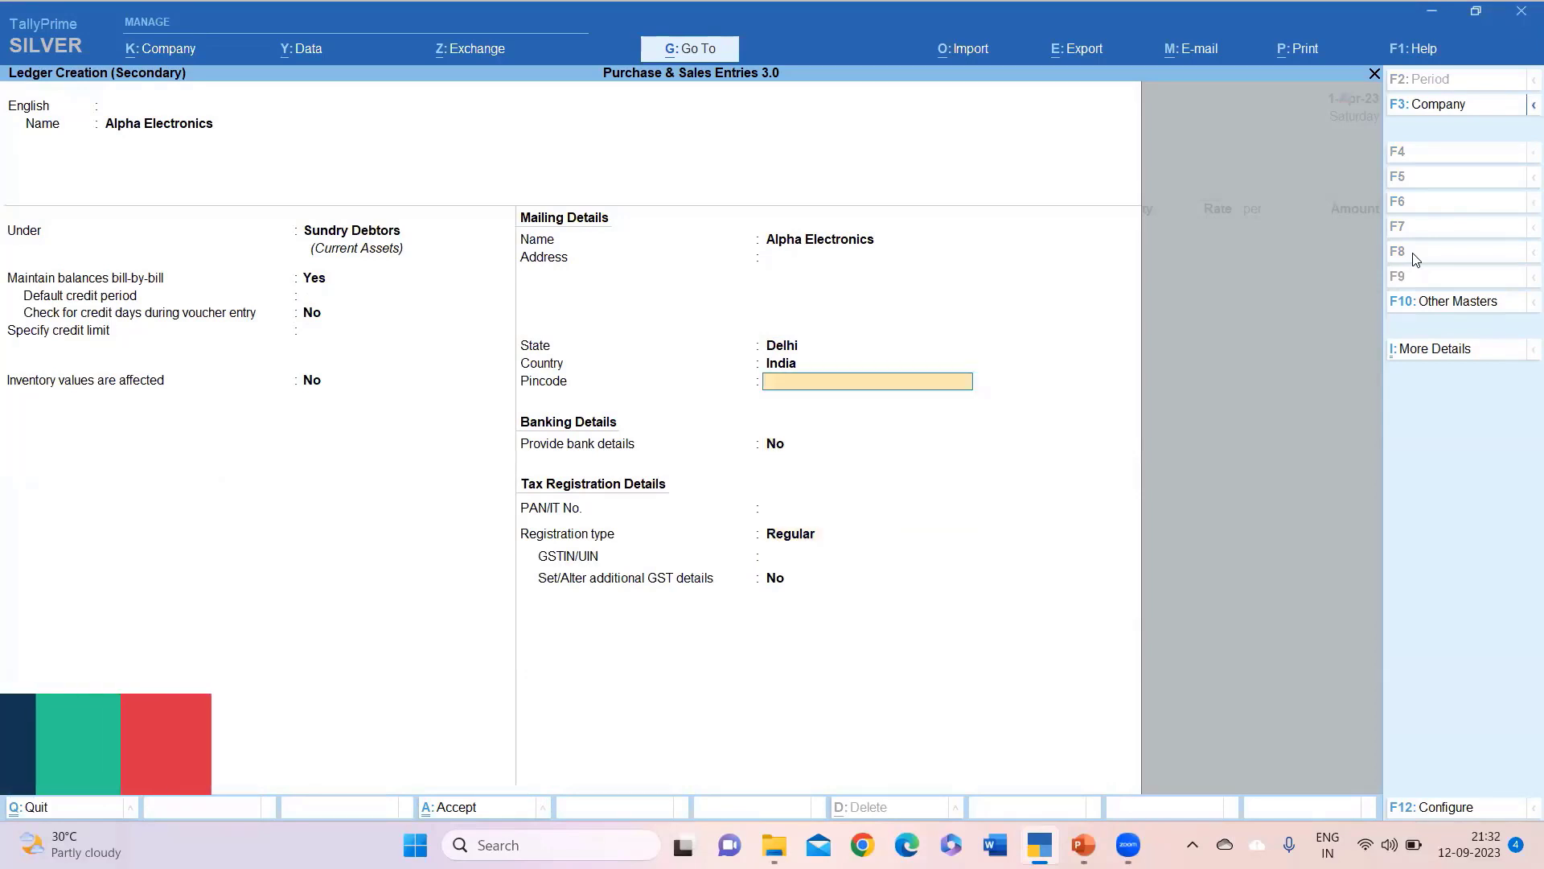
key(BackSpace)
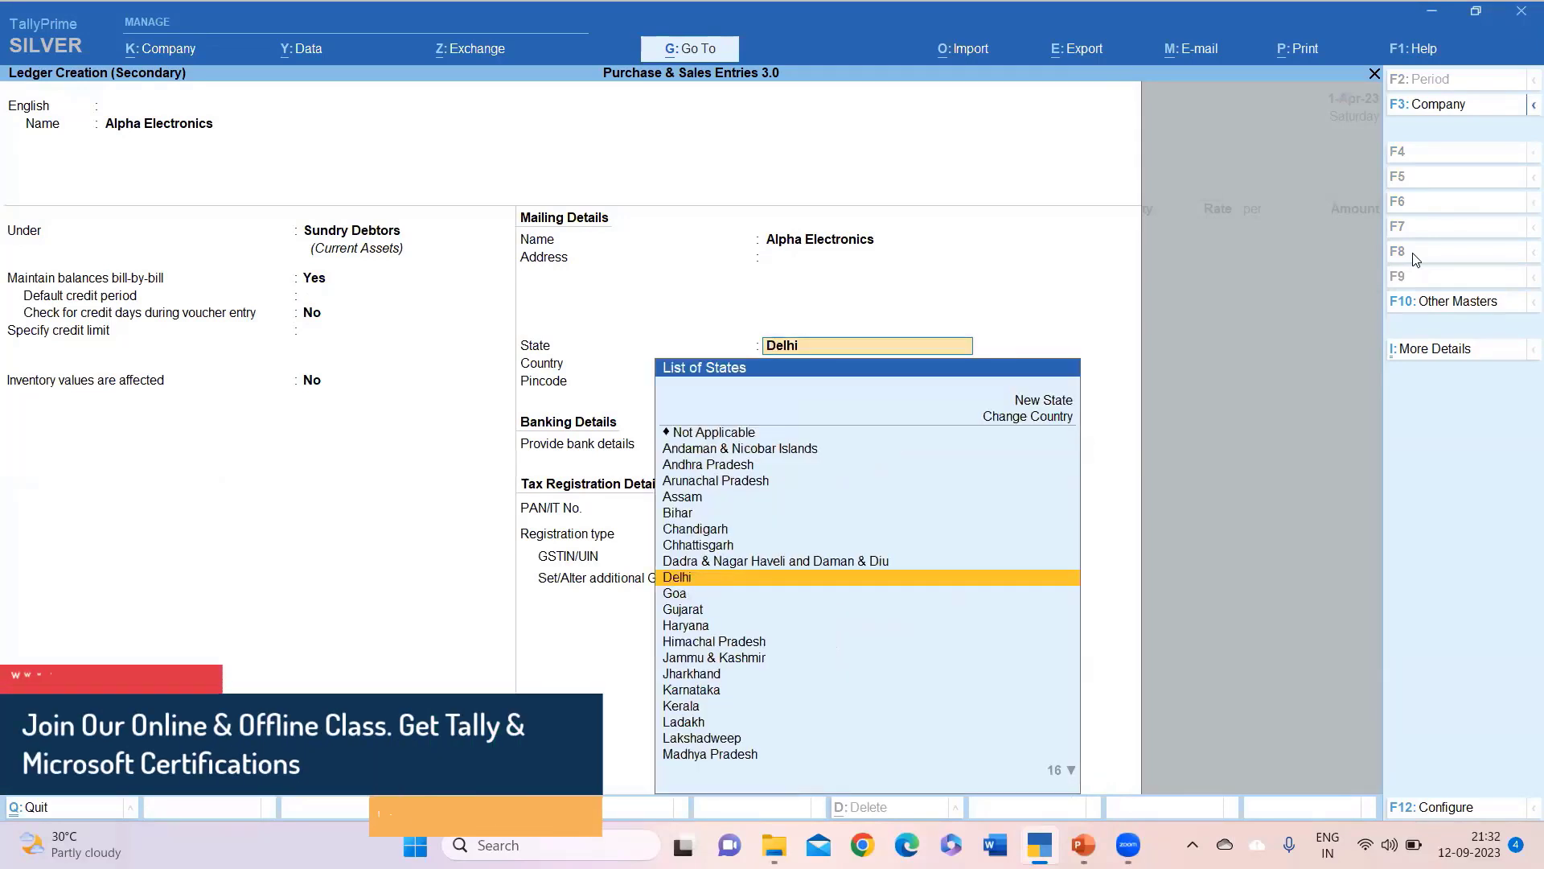
text(Ha)
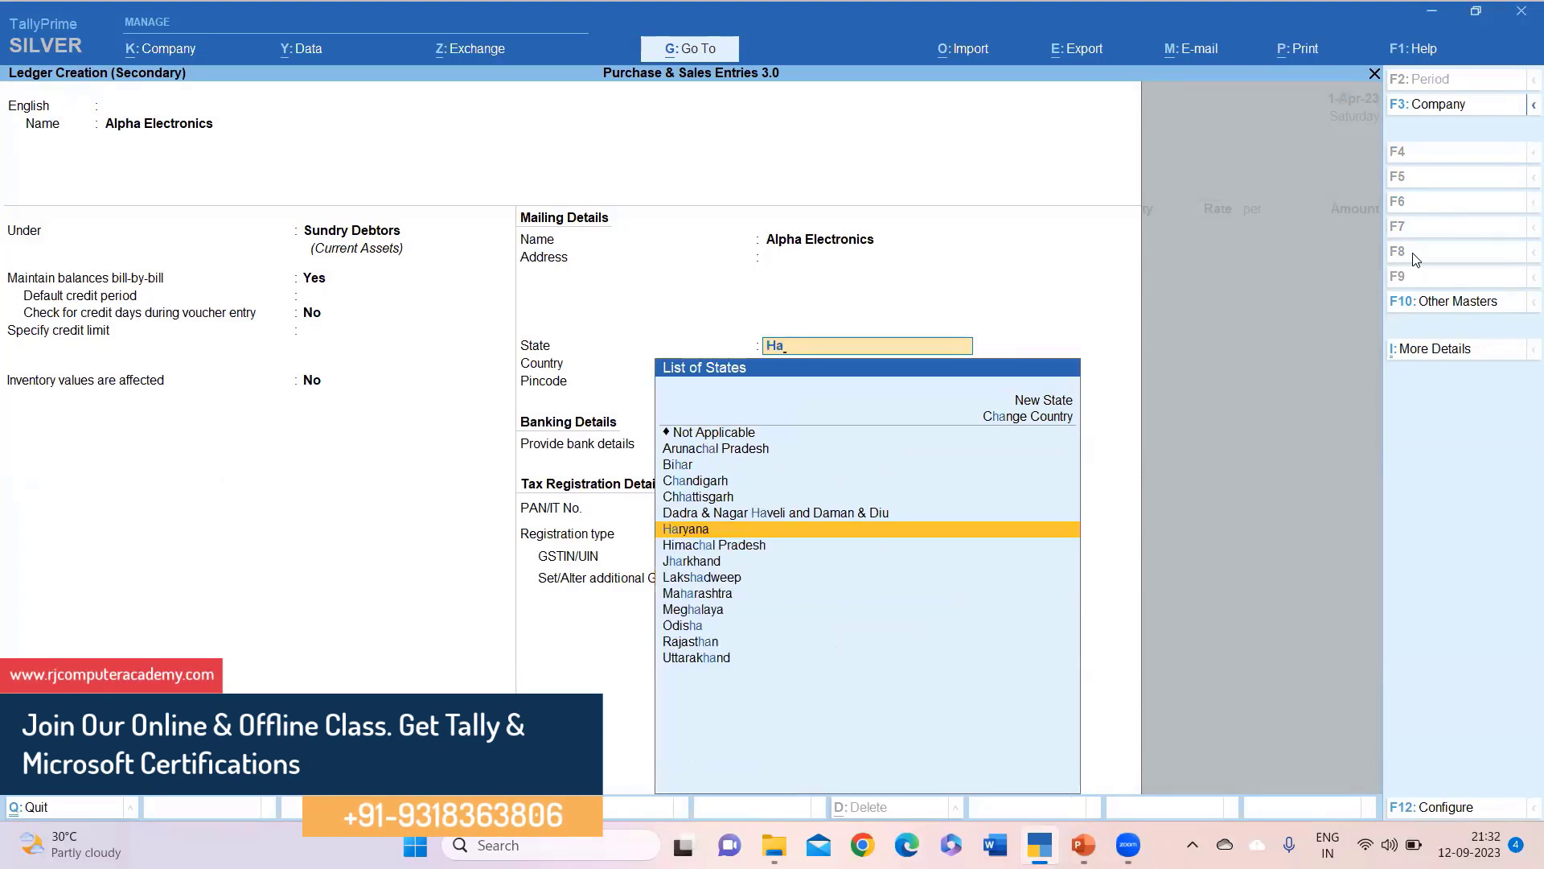
key(Return)
key(Return)
key(Return)
key(Return)
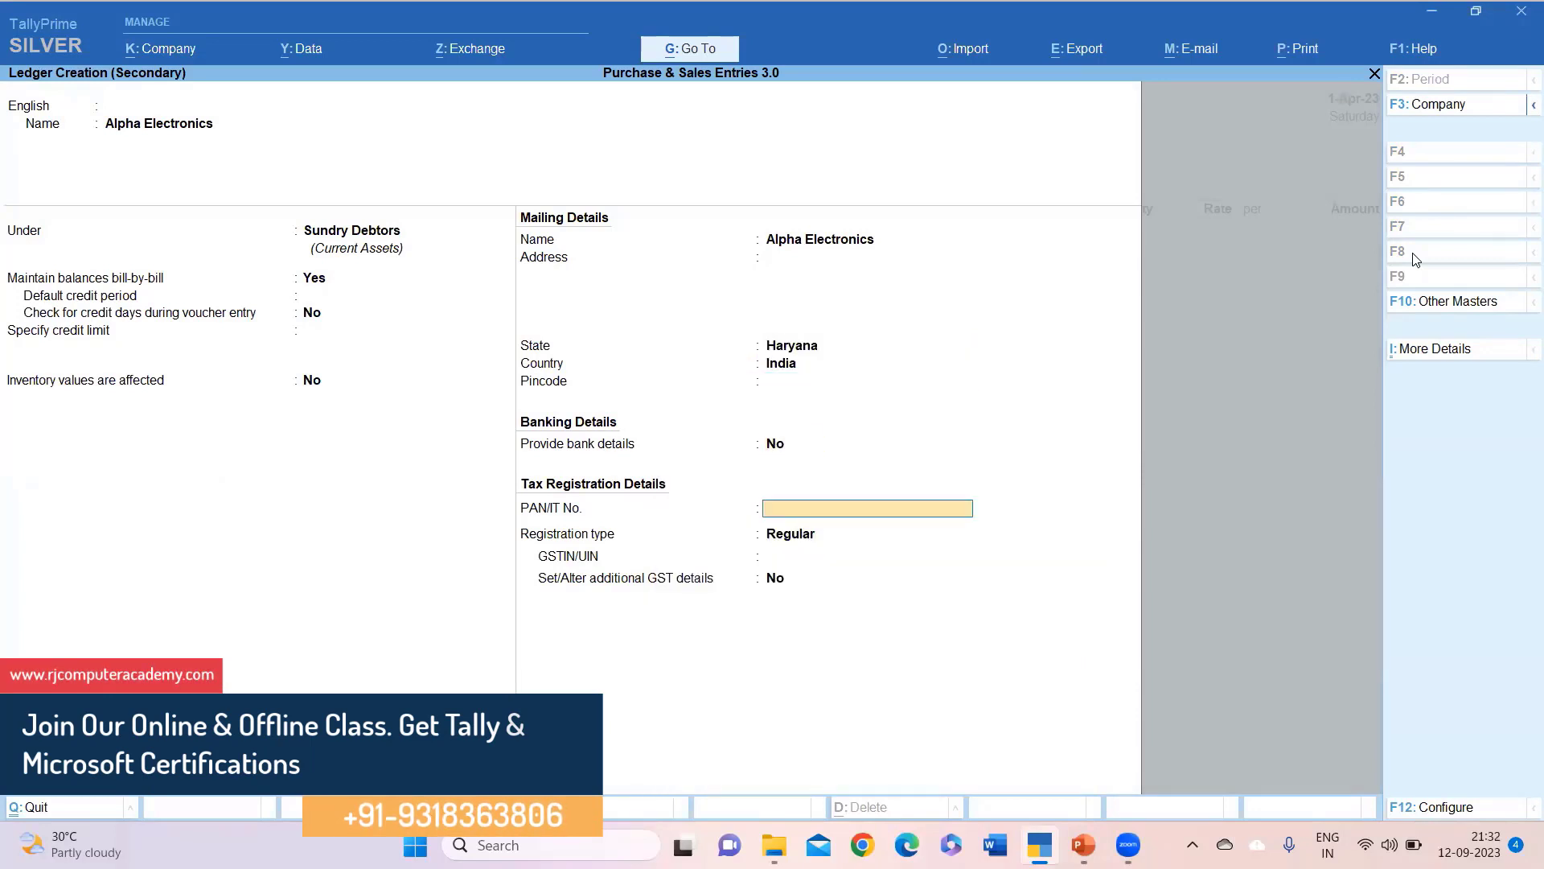
key(Return)
key(Return)
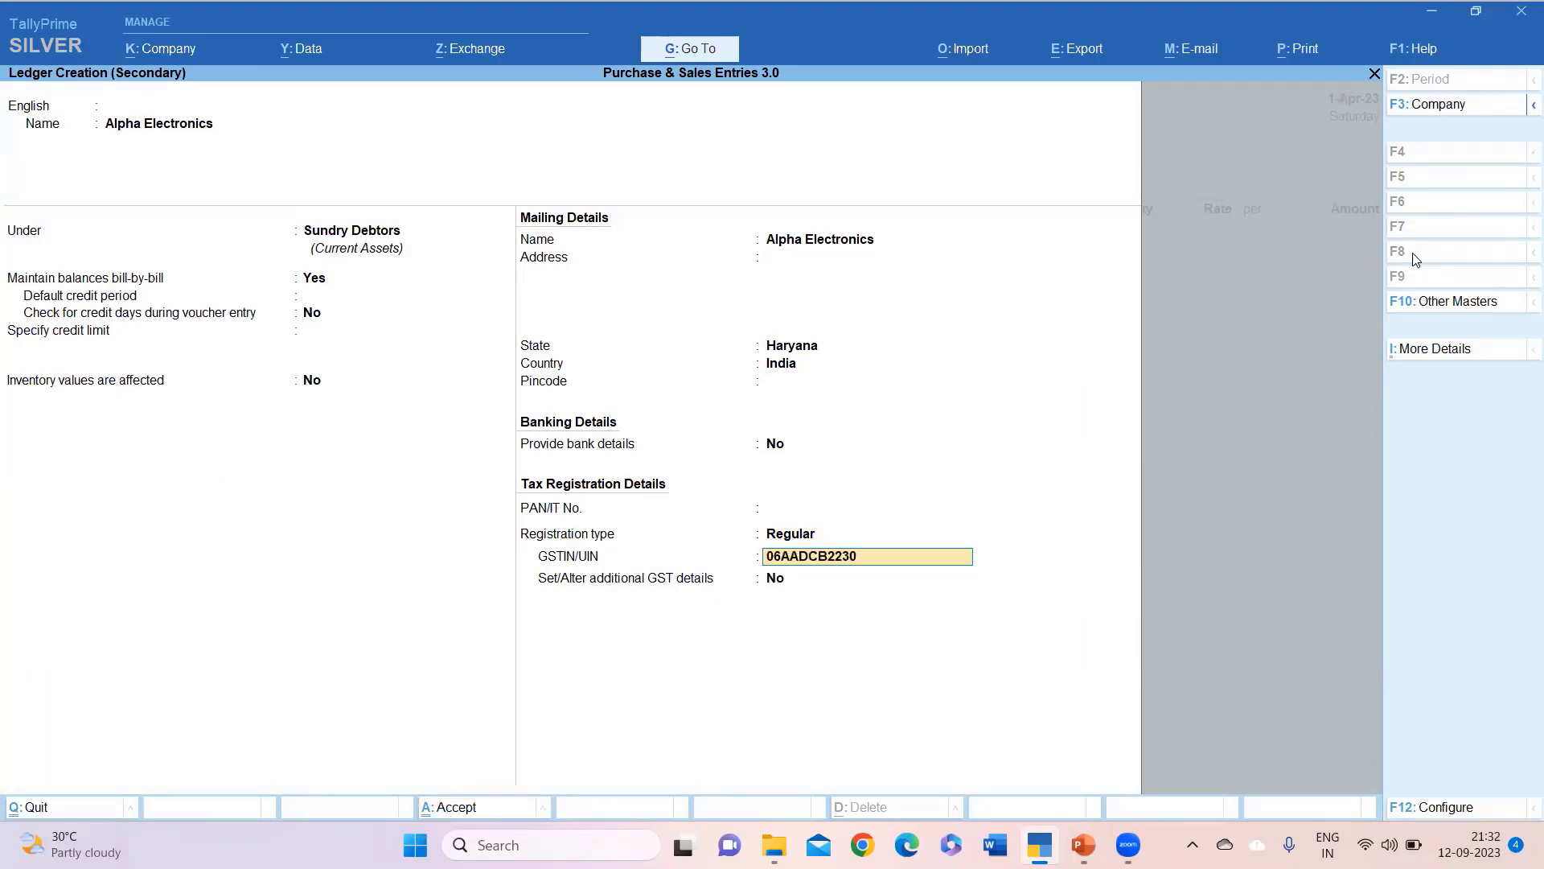
key(Return)
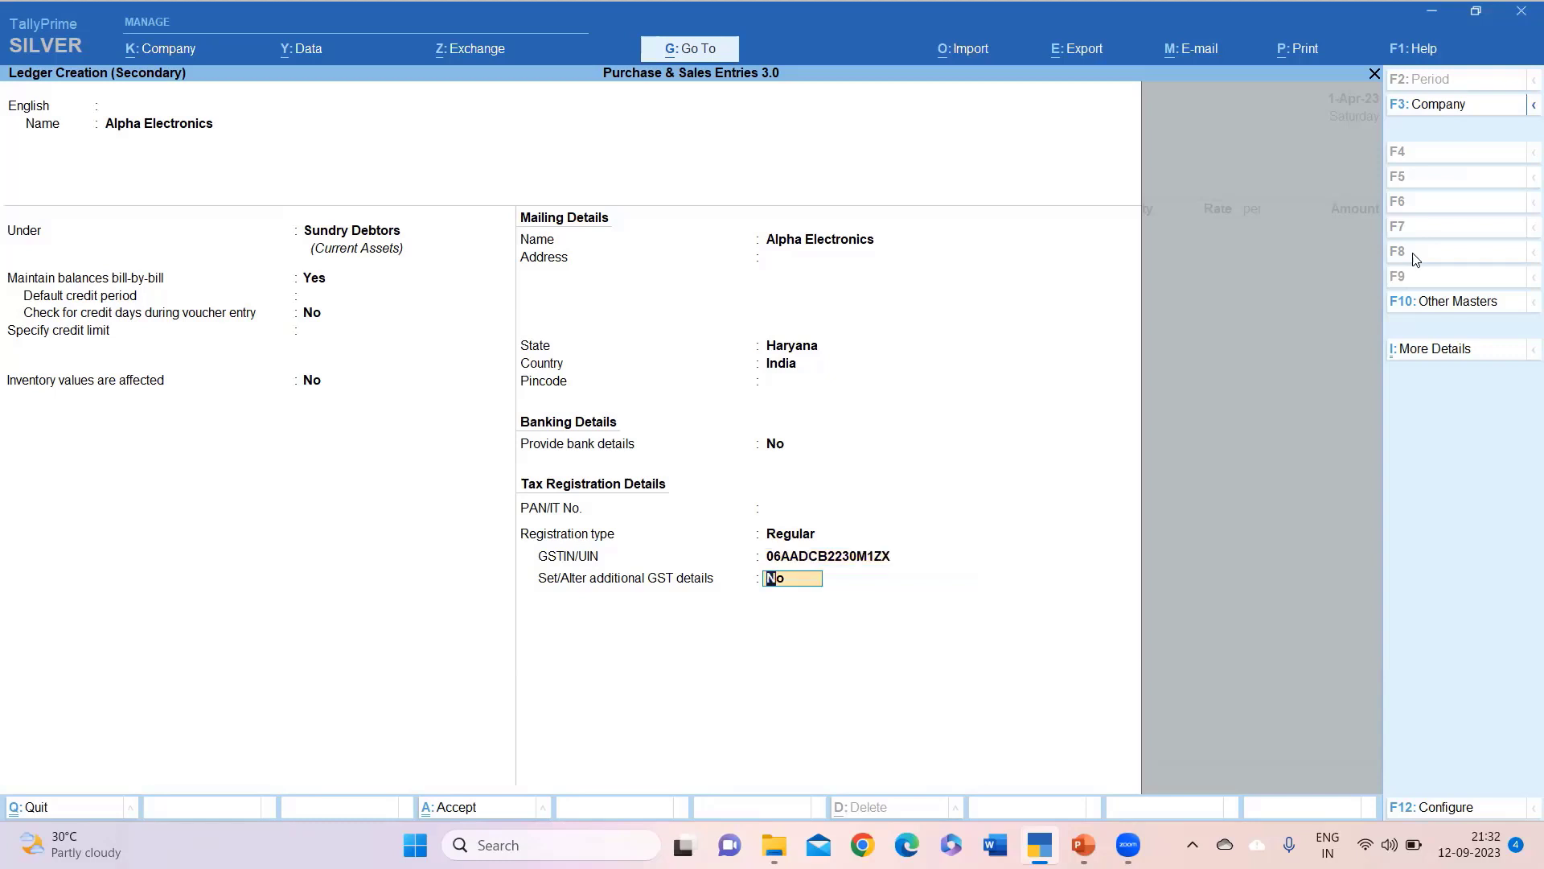
key(Return)
key(Return)
key(Return)
key(Return)
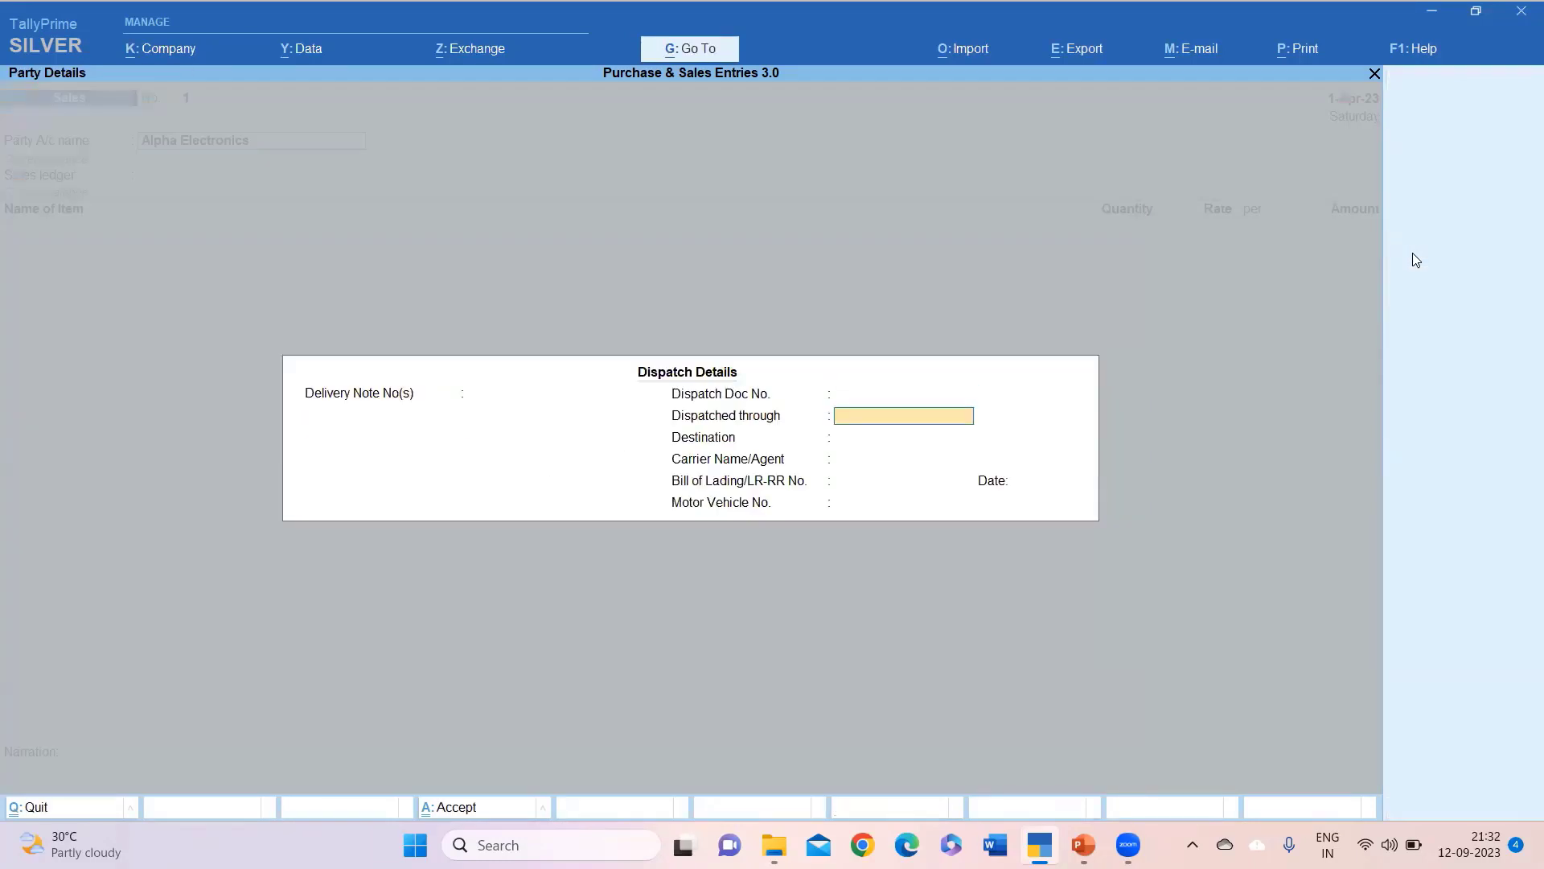
key(ctrl+a)
key(ctrl+a)
Create and save a ledger named Sales under Sales Accounts with Goods as the type of supply.
text(A)
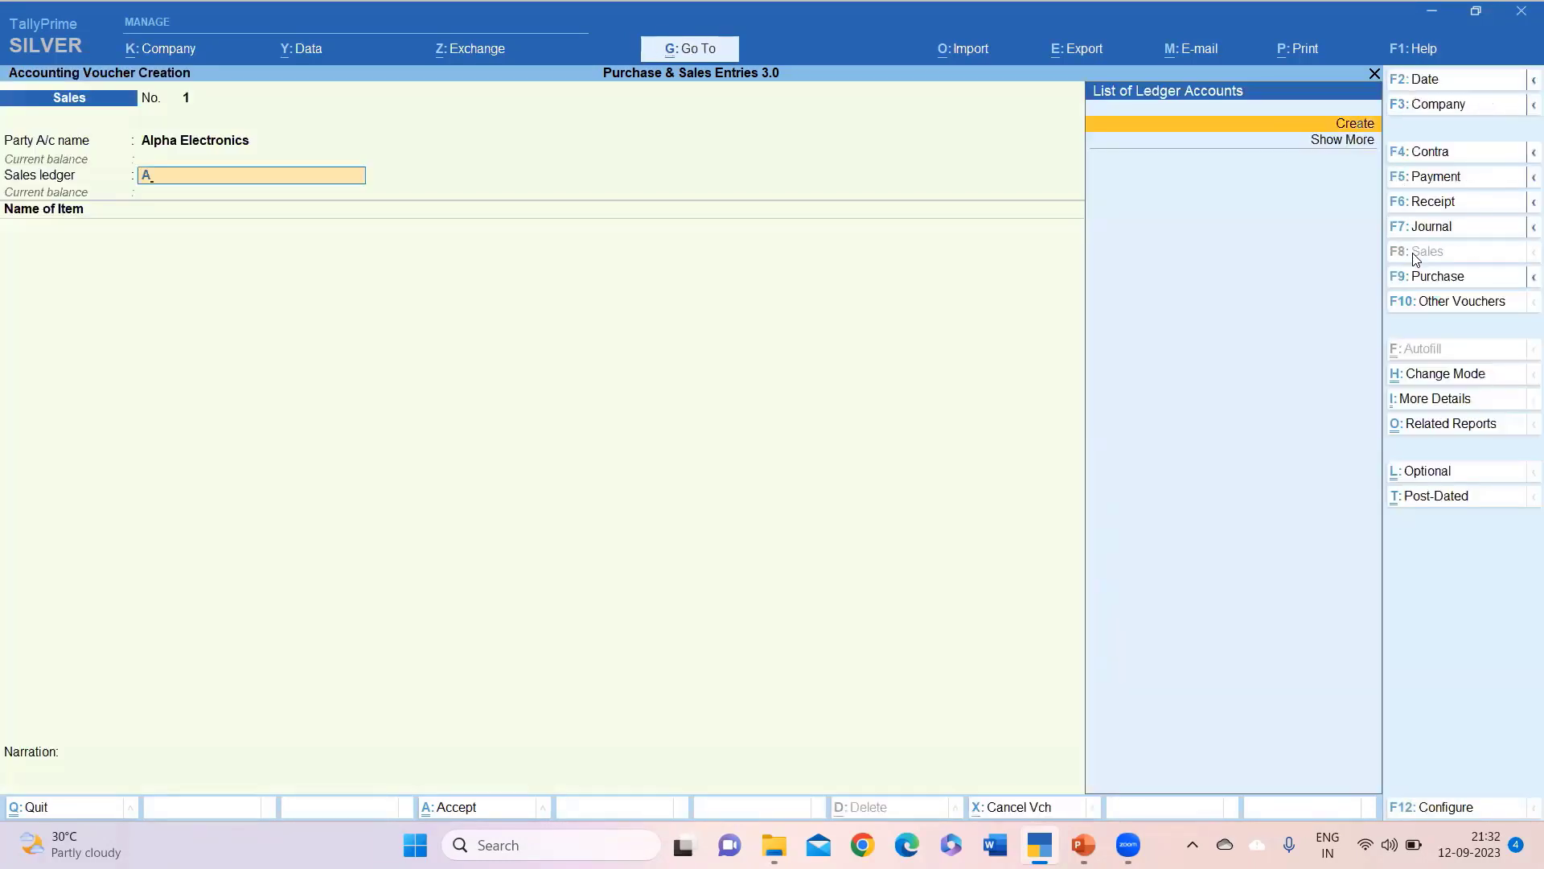
key(Return)
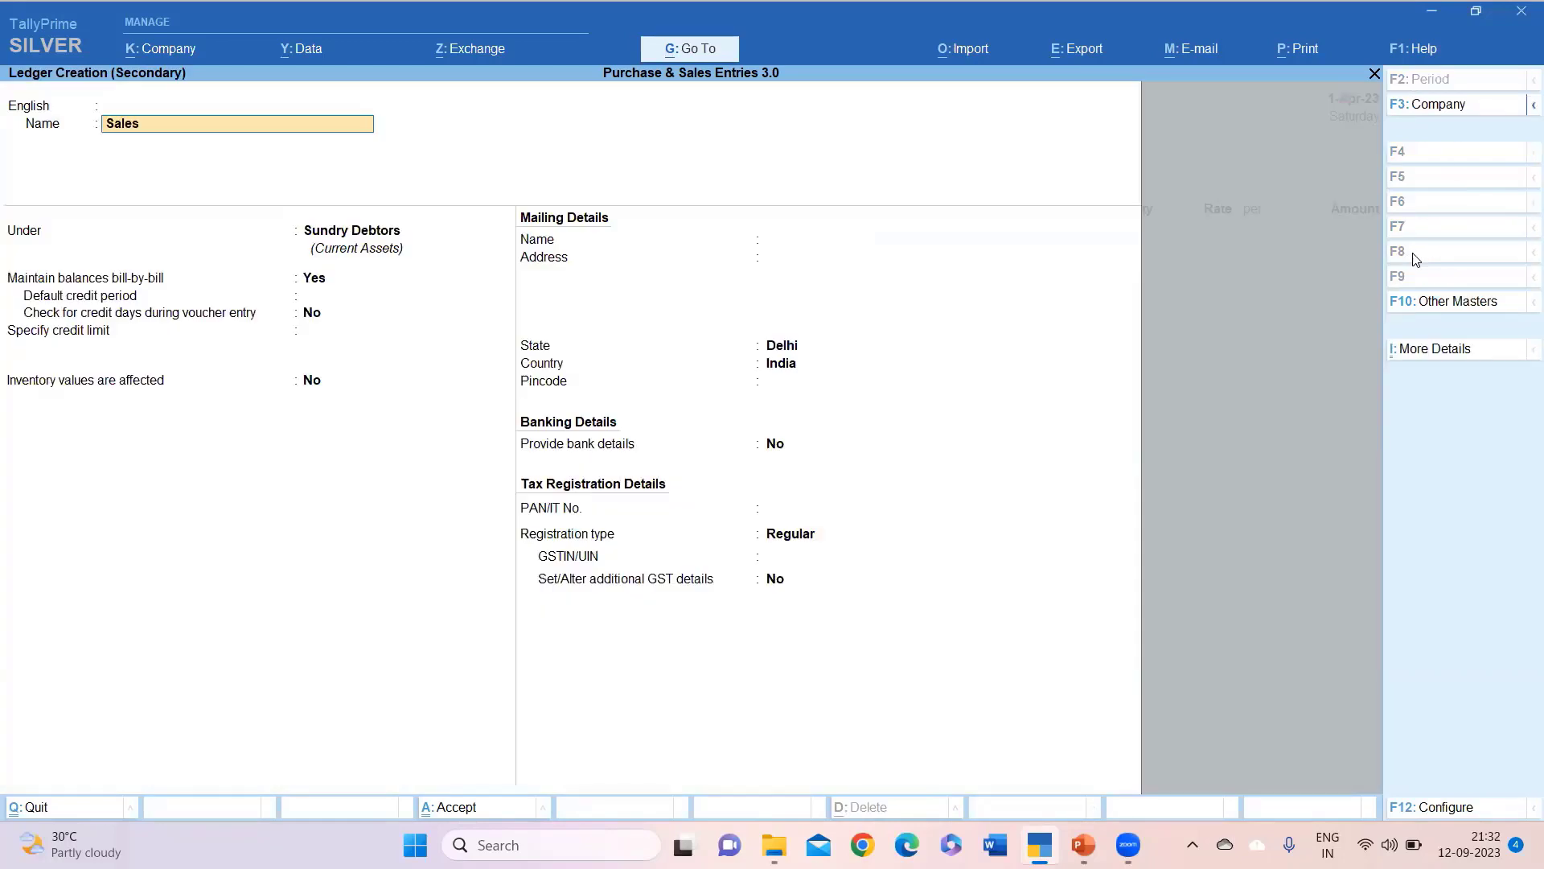
key(Return)
text(Sa)
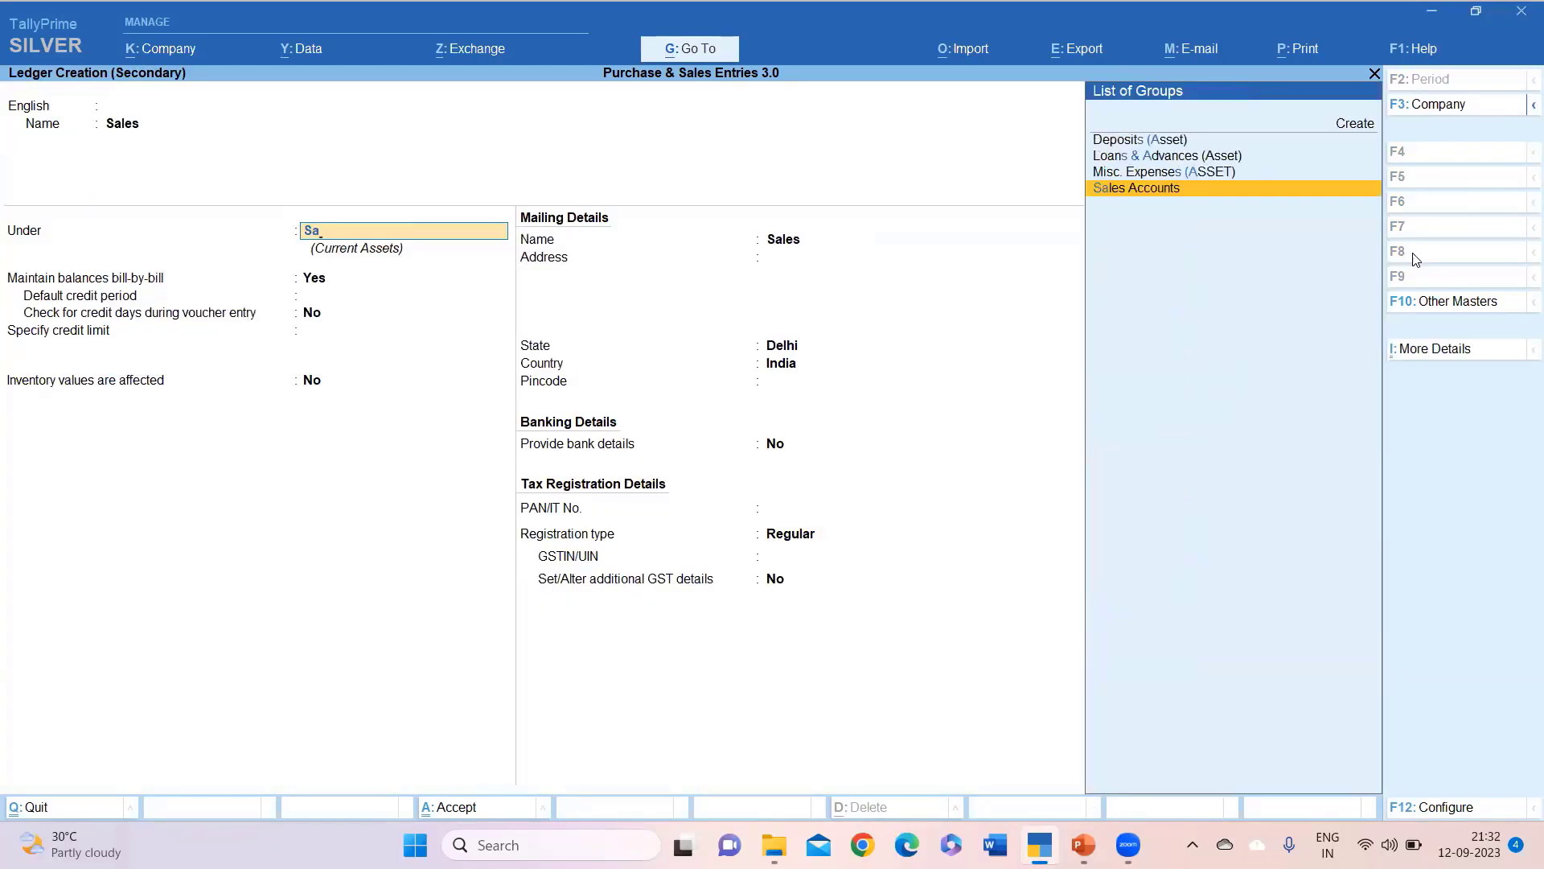
key(Return)
key(Return)
key(Return)
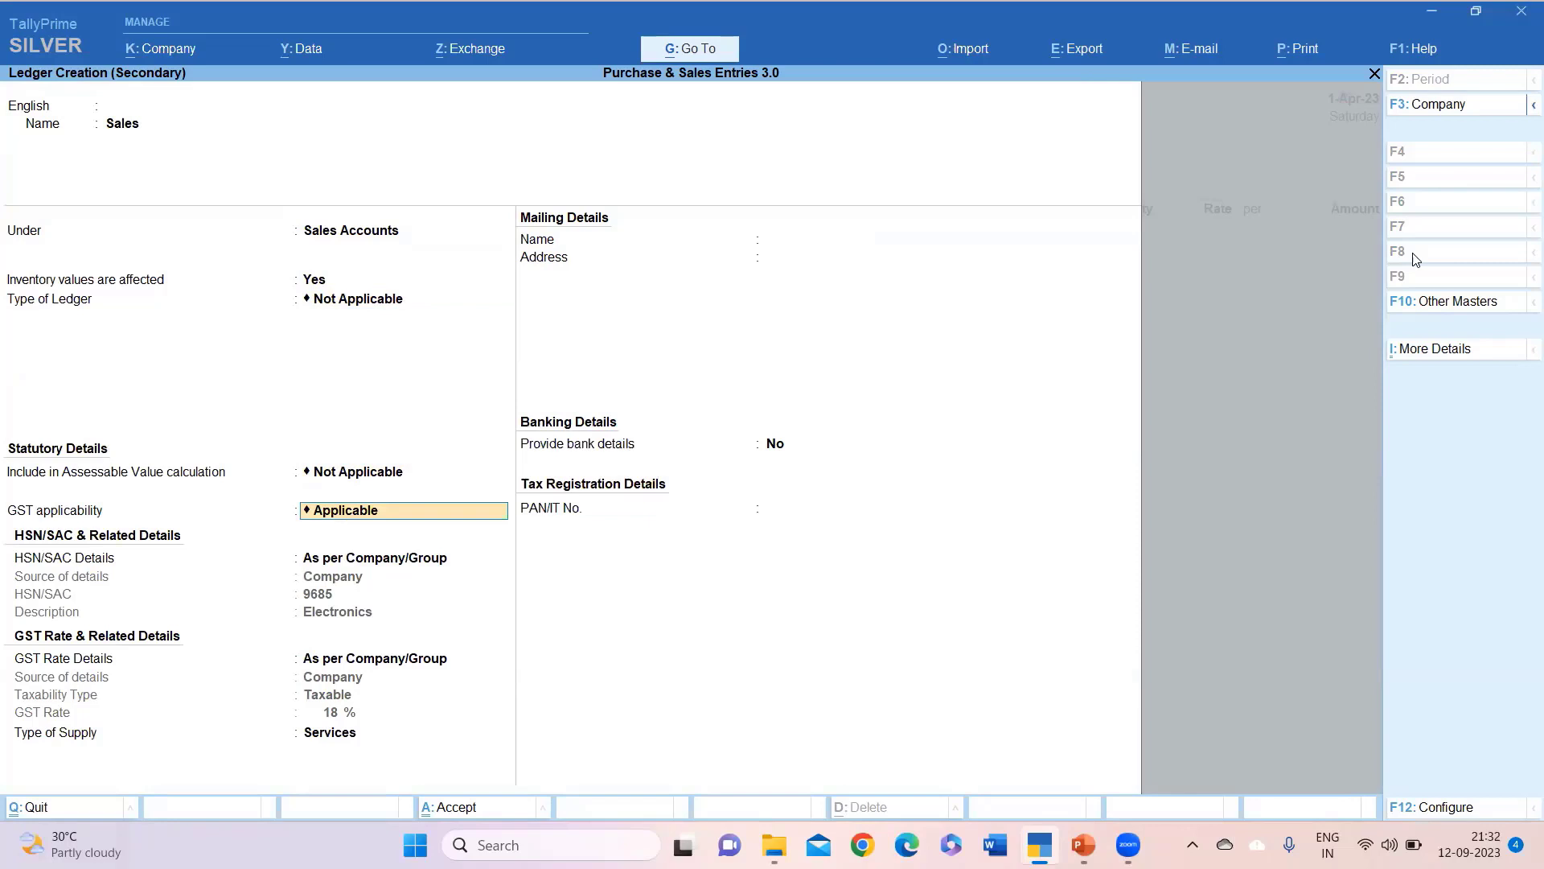
key(Return)
key(Return)
key(Return)
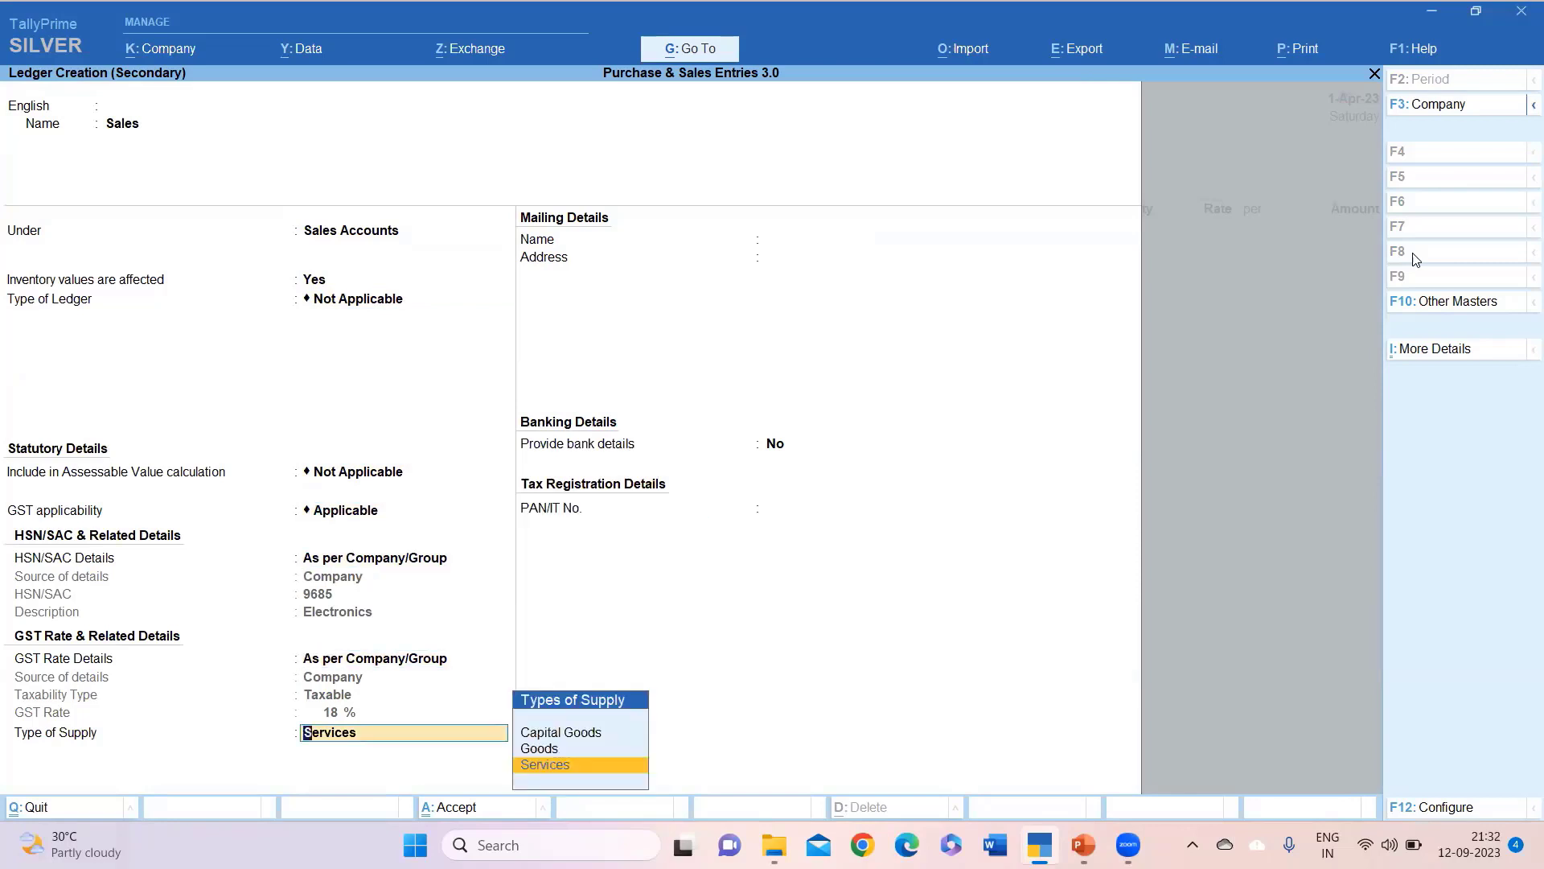
key(Up)
key(Return)
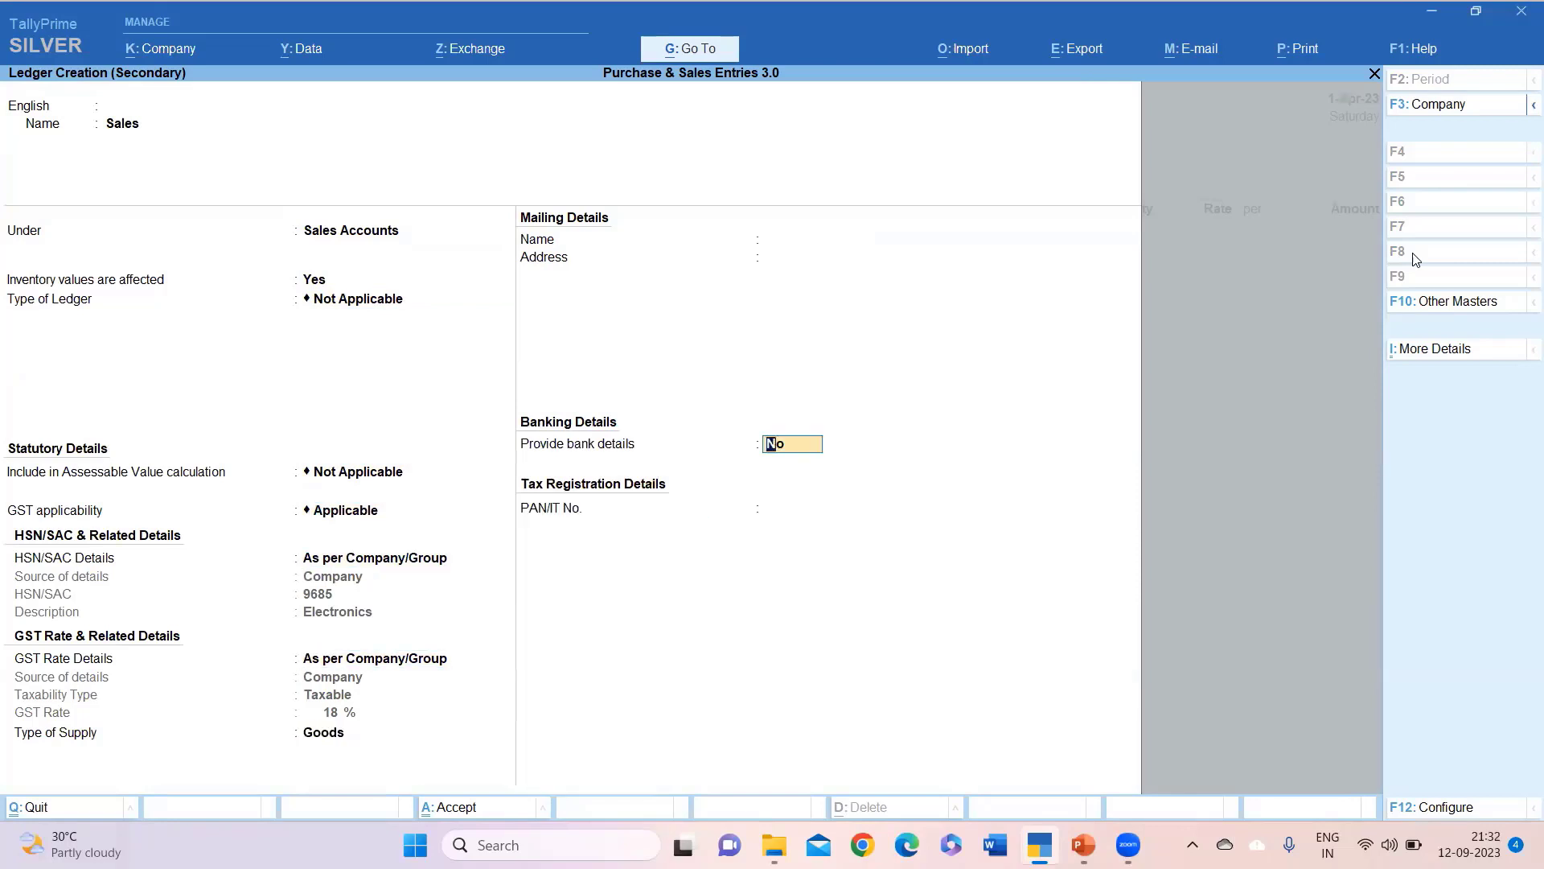
key(Return)
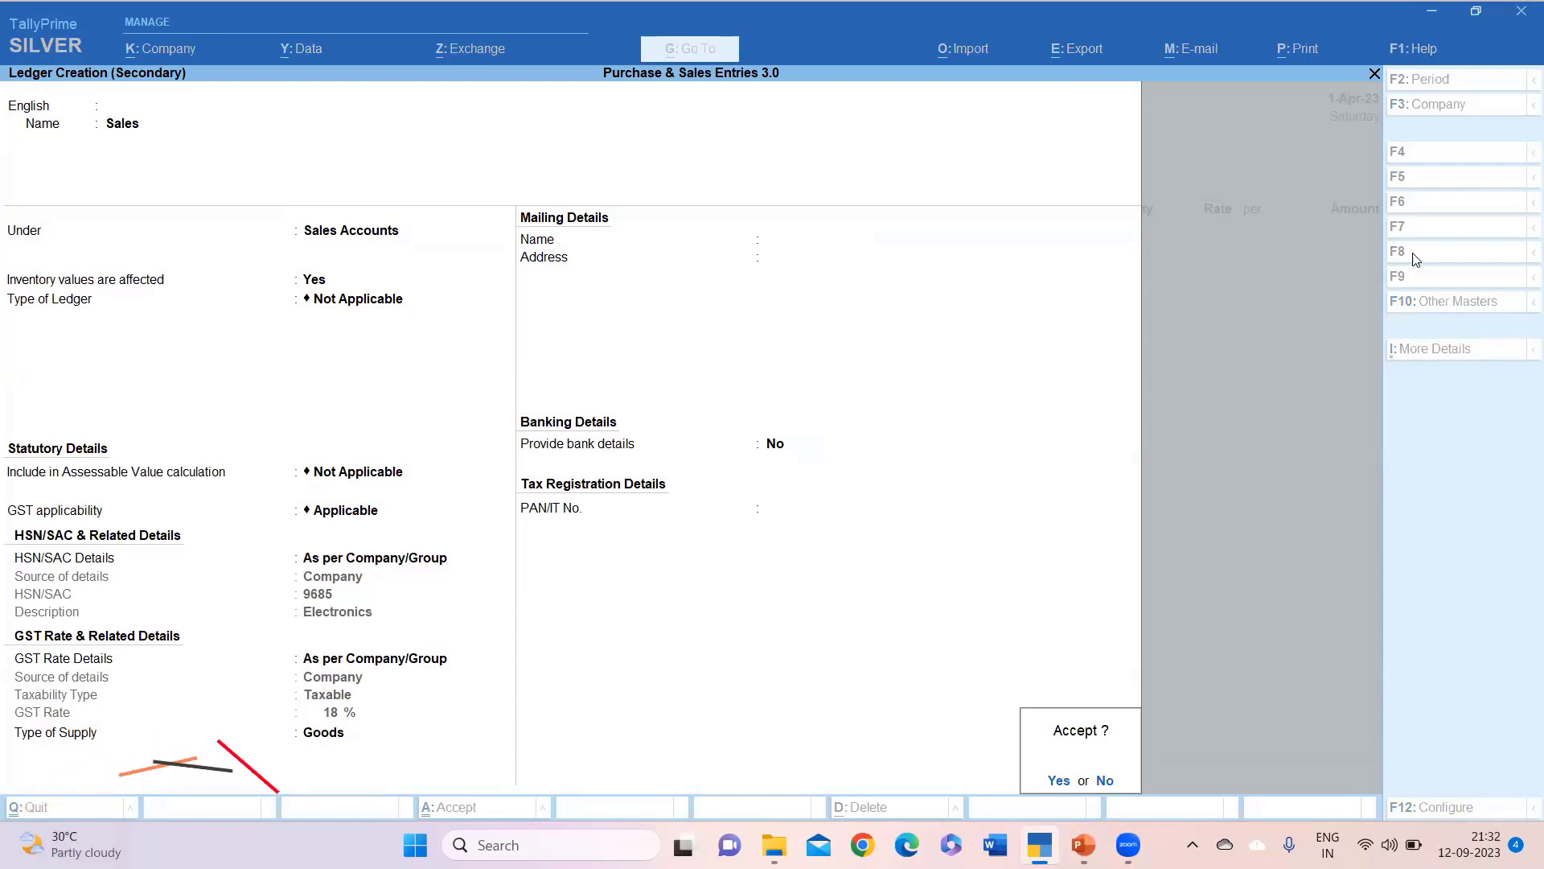
key(Return)
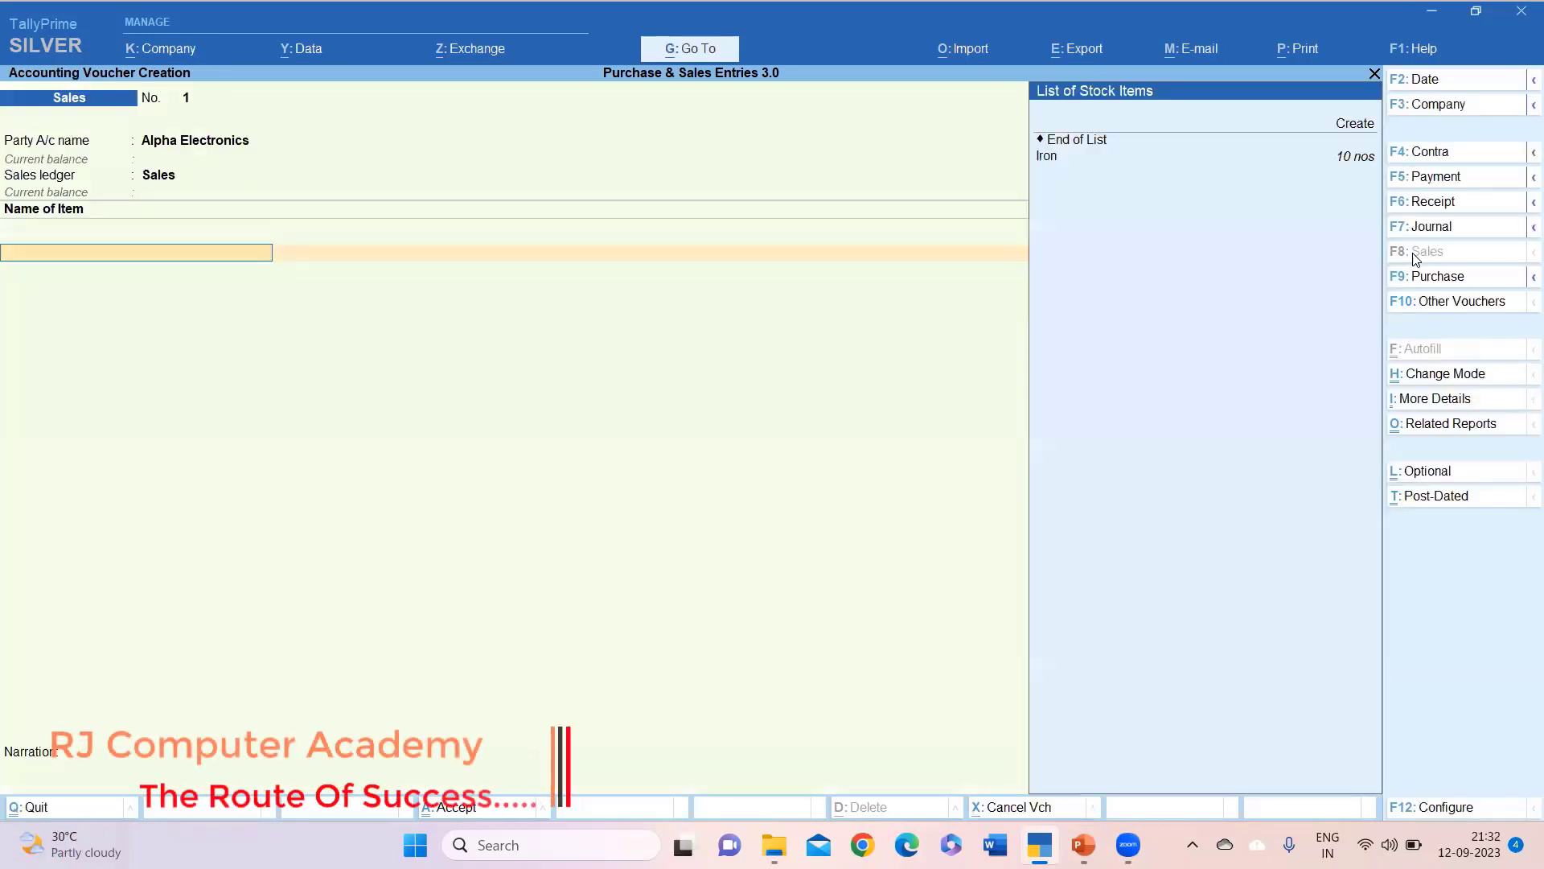
Add Iron, 5 nos at 4,000 per unit, to the sales voucher.
key(Down)
key(Return)
key(Return)
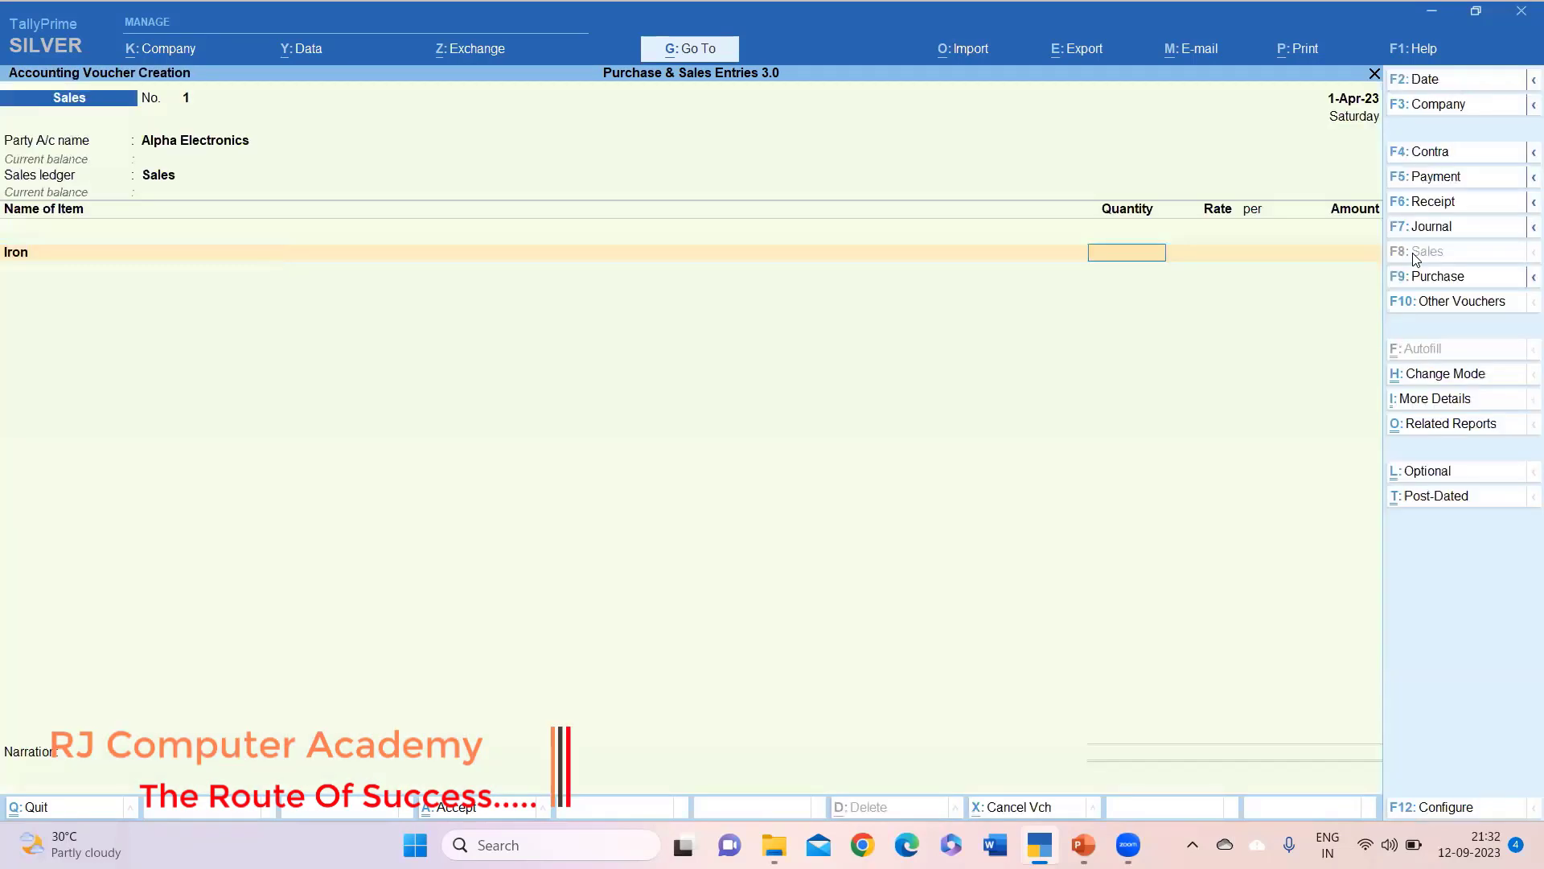
text(5)
key(Return)
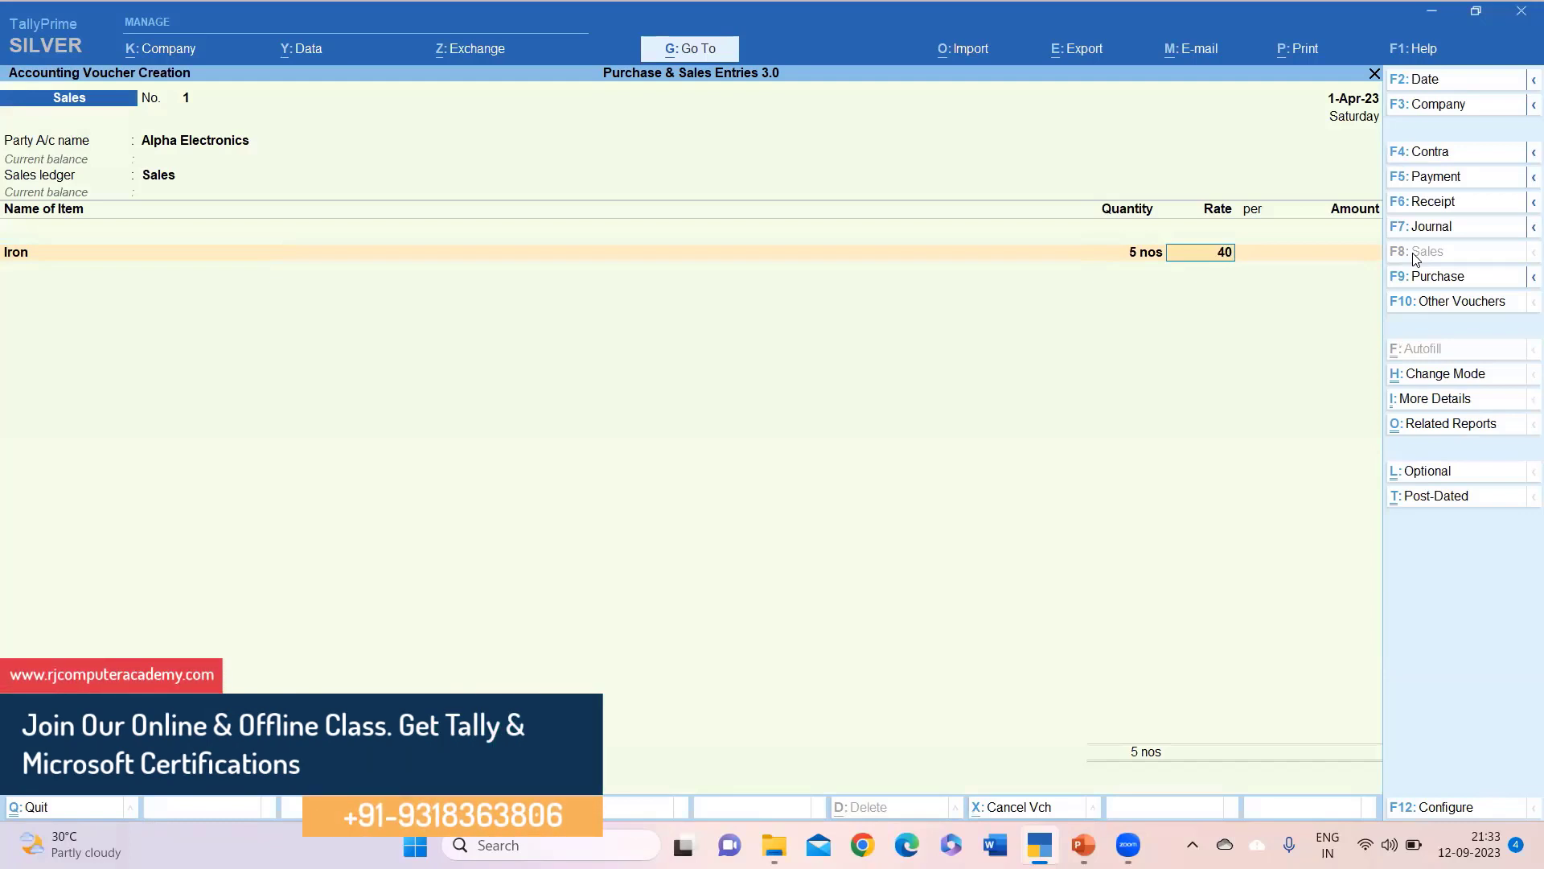
key(Return)
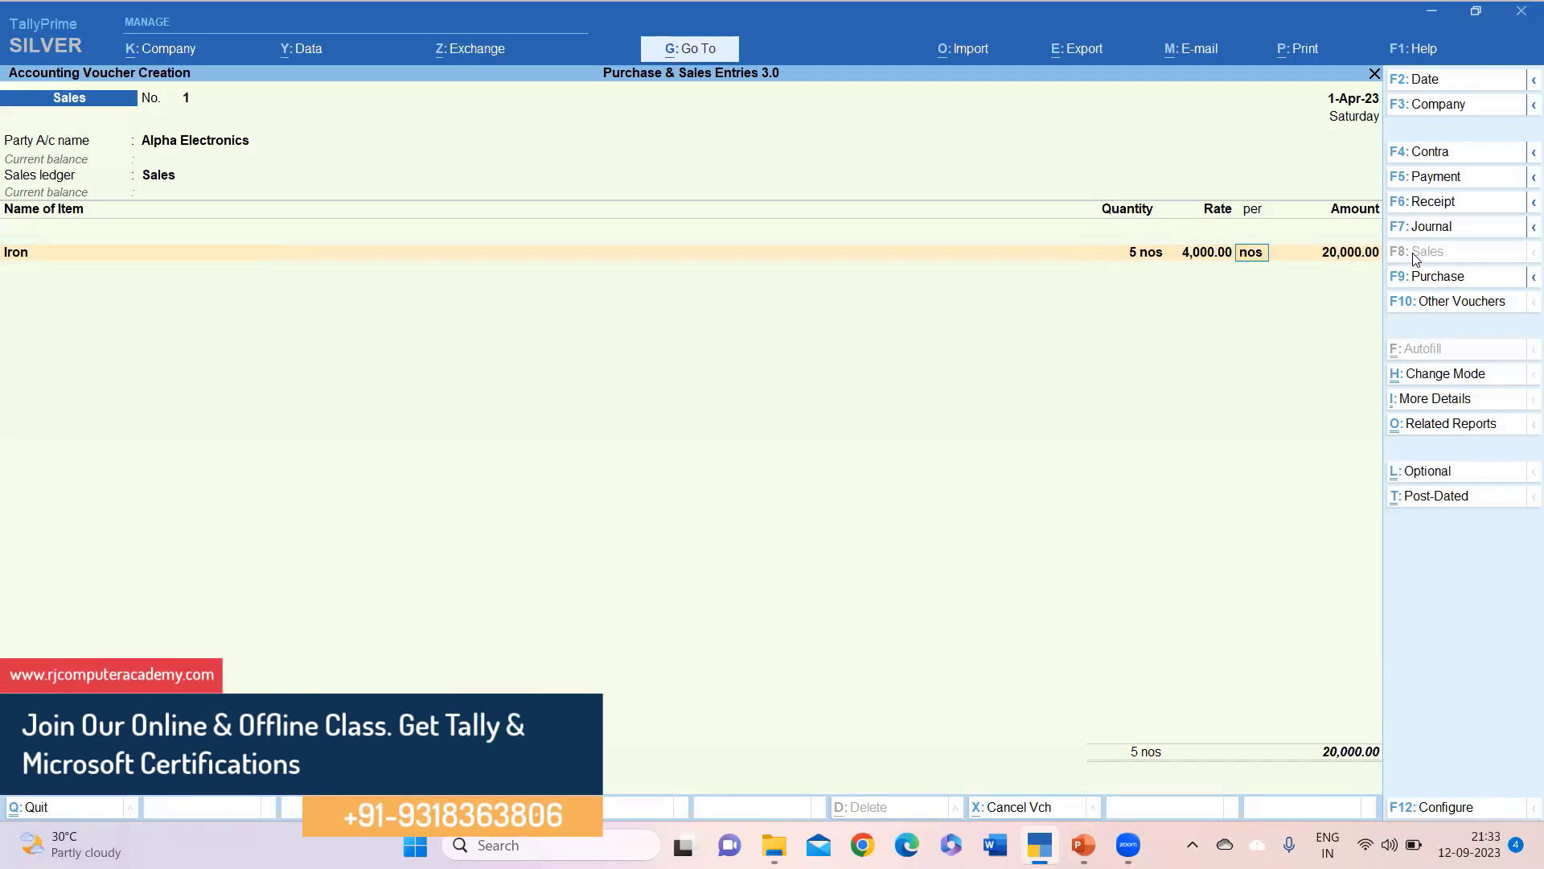
key(Return)
key(Return)
key(Return)
key(Return)
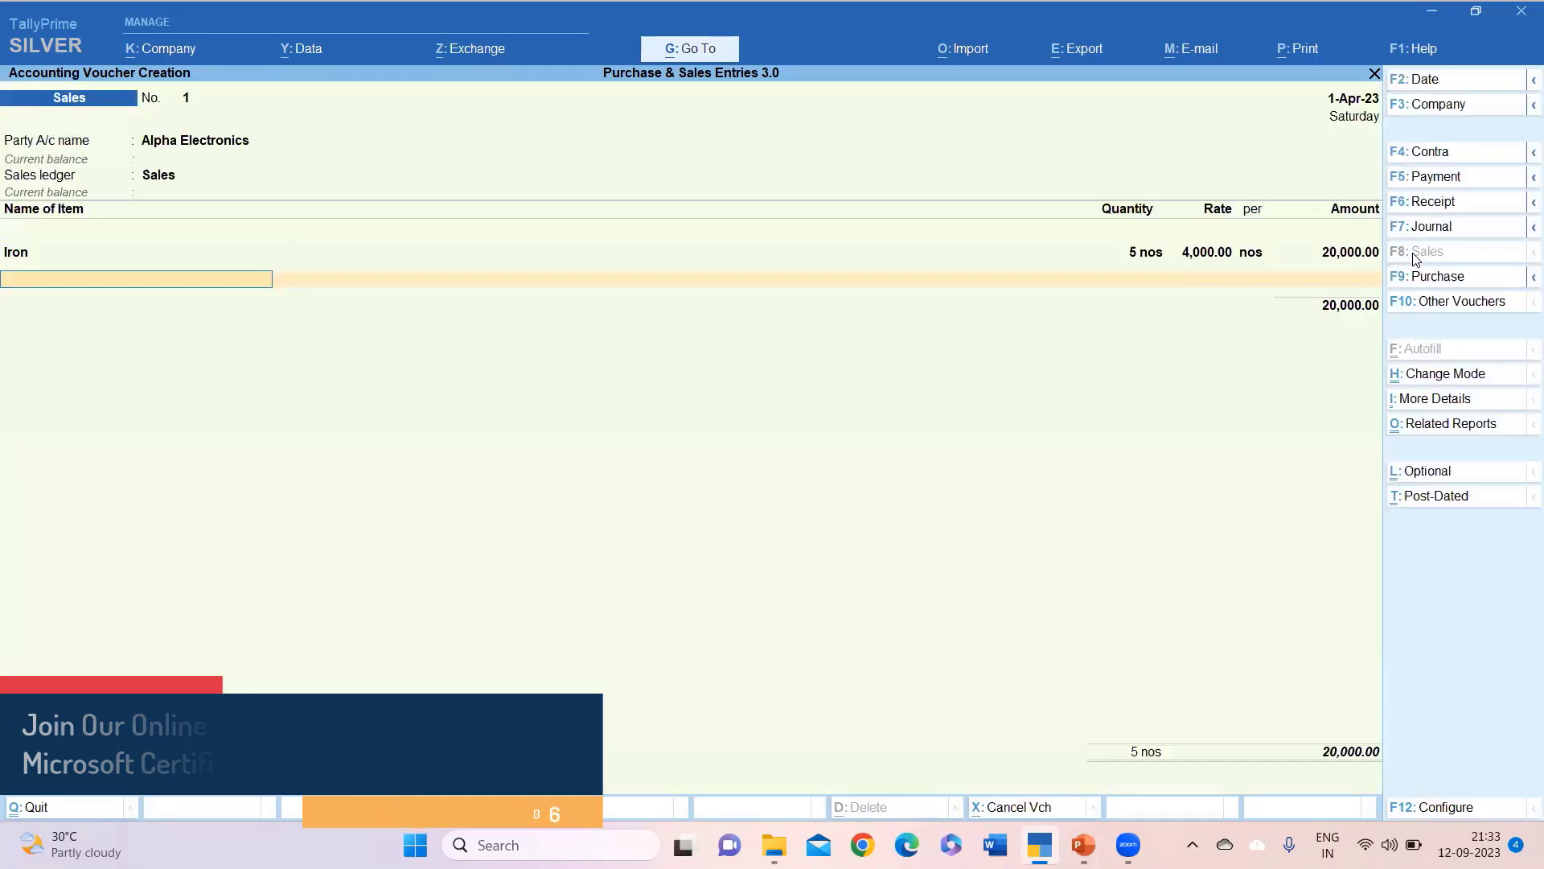
Change Iron's rate to 6,000 so the line totals 30,000.00.
key(BackSpace)
key(BackSpace)
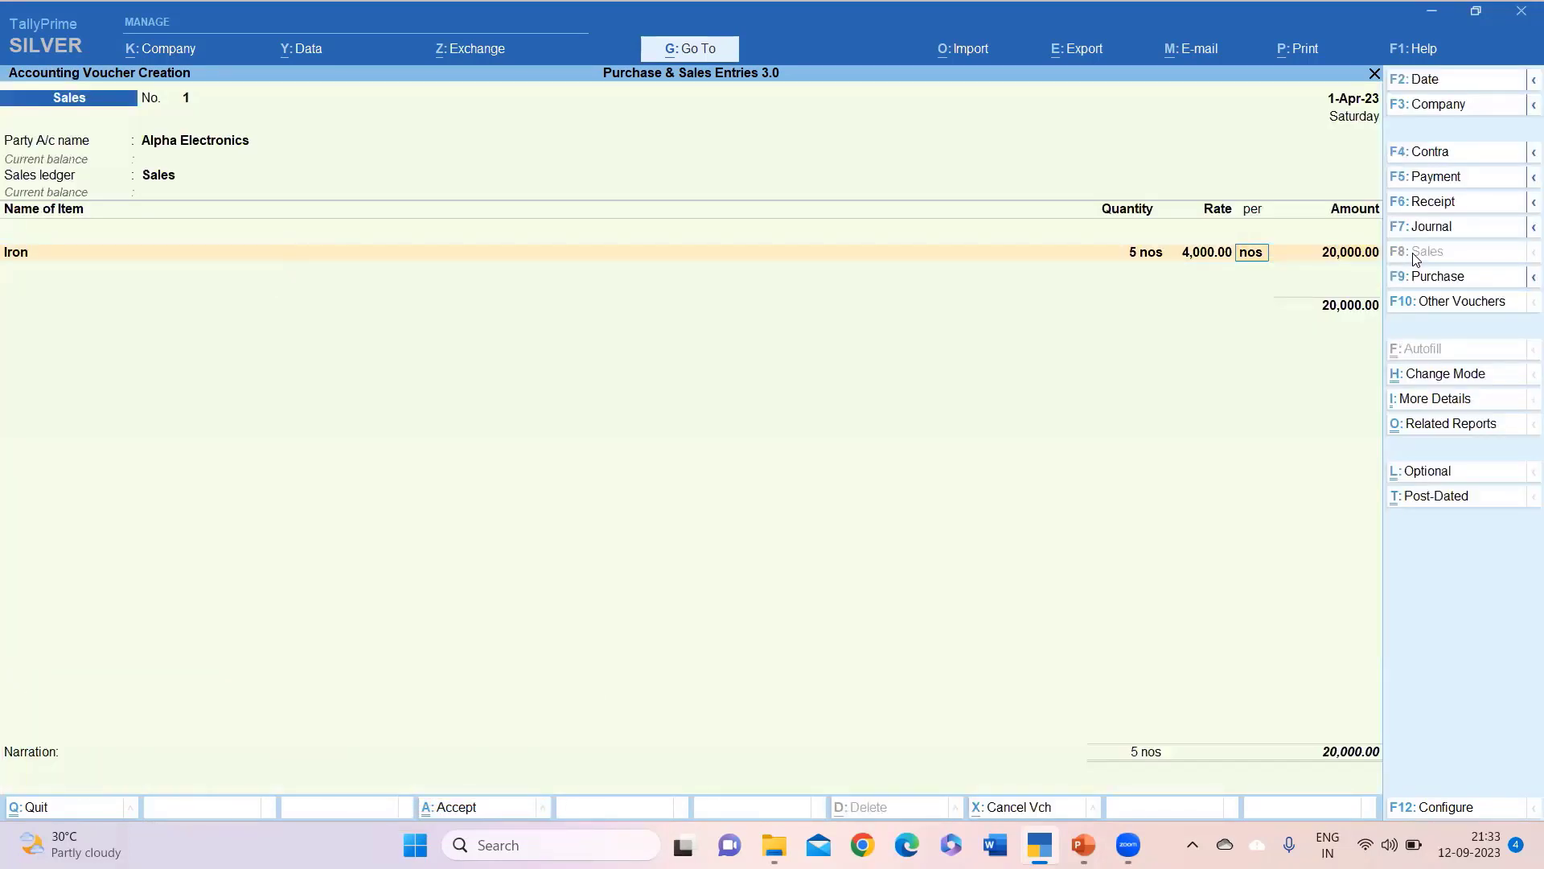
key(BackSpace)
text(6000)
key(Return)
key(Return)
key(Return)
key(Return)
key(Return)
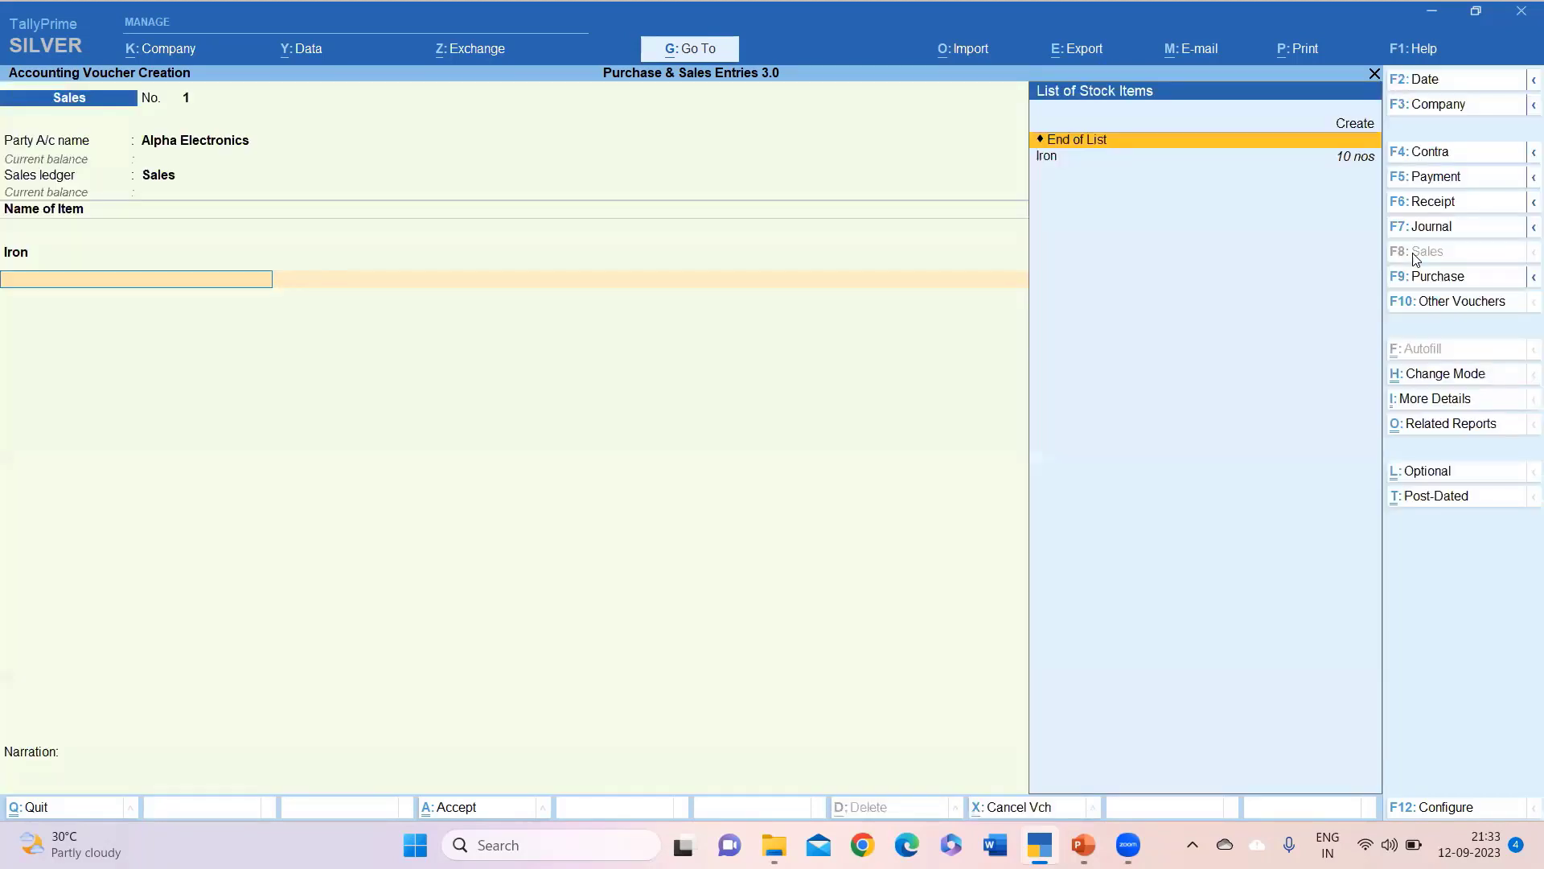
key(Return)
key(BackSpace)
key(Return)
key(Return)
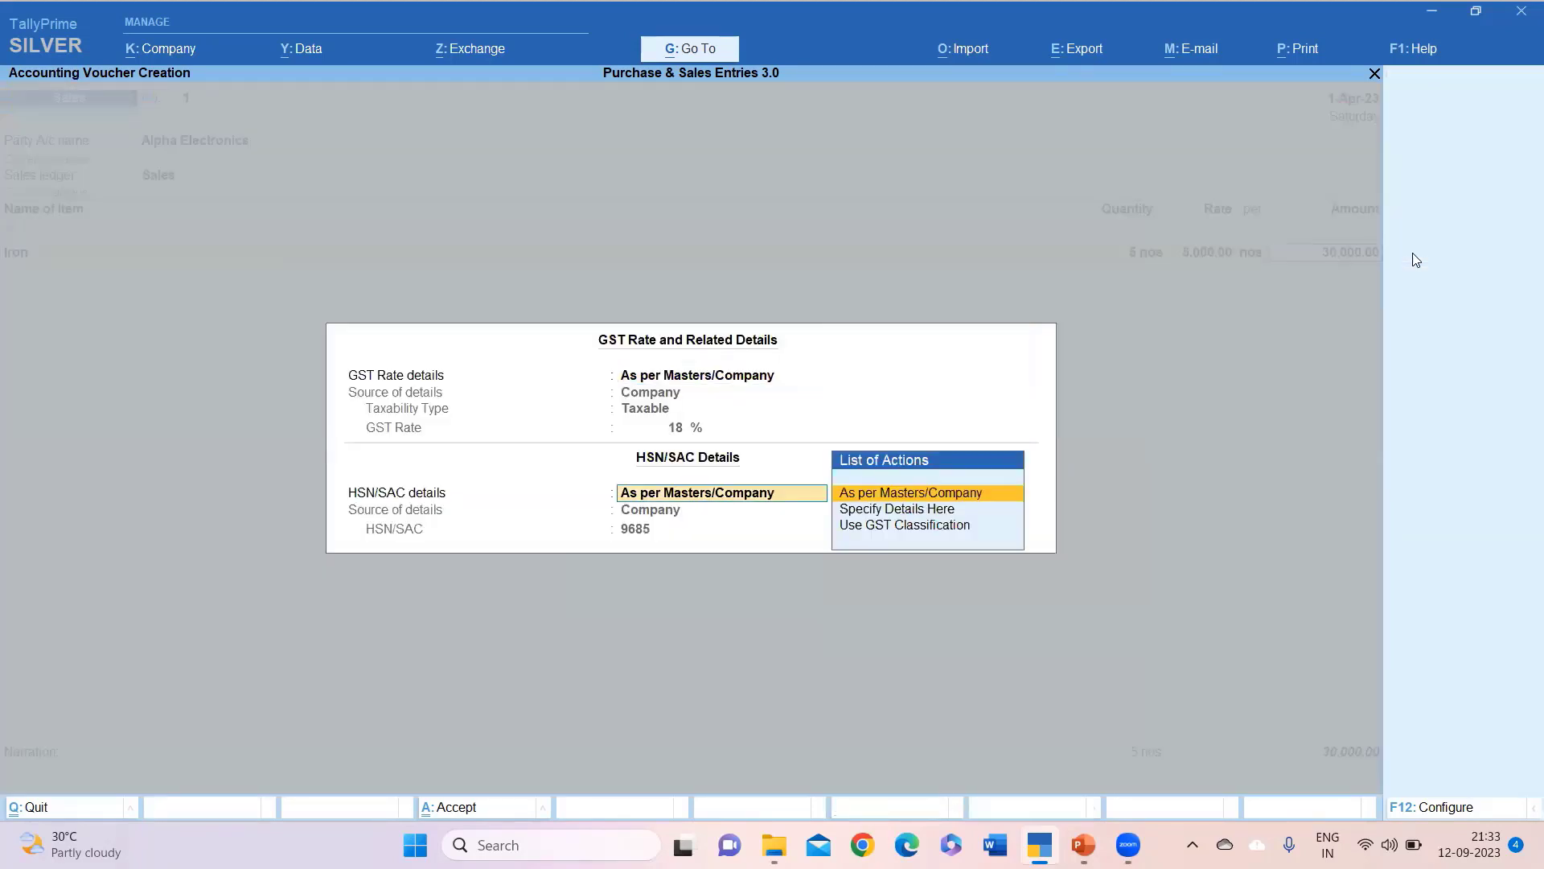
key(Return)
key(Return)
Add Cgst and Sgst tax rows, then go back to replace Cgst with a new ledger.
text(Cg)
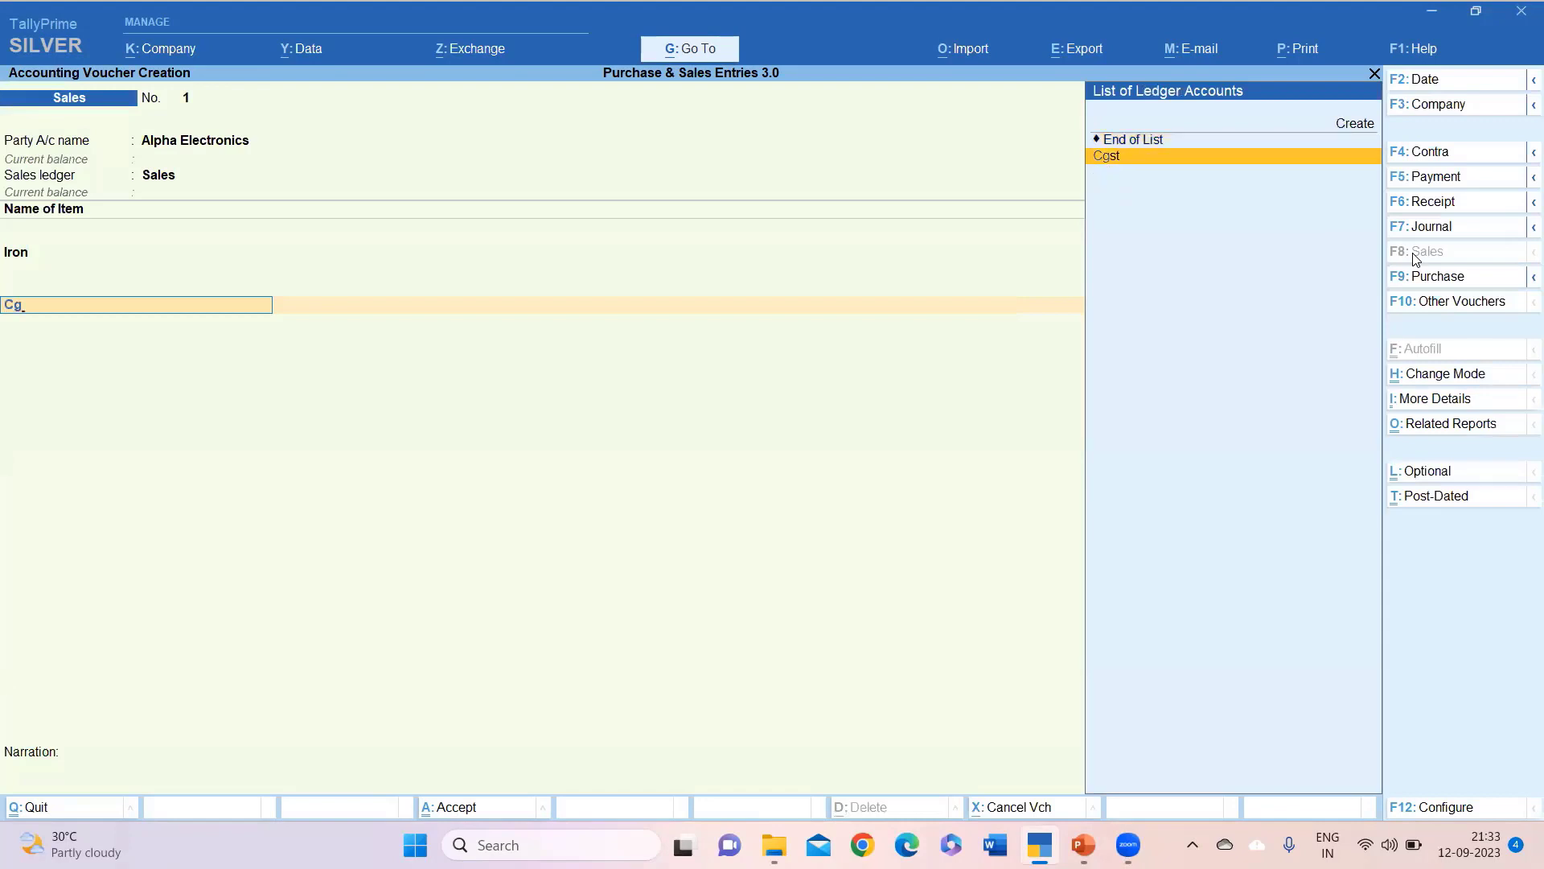
key(Return)
key(Return)
text(sg)
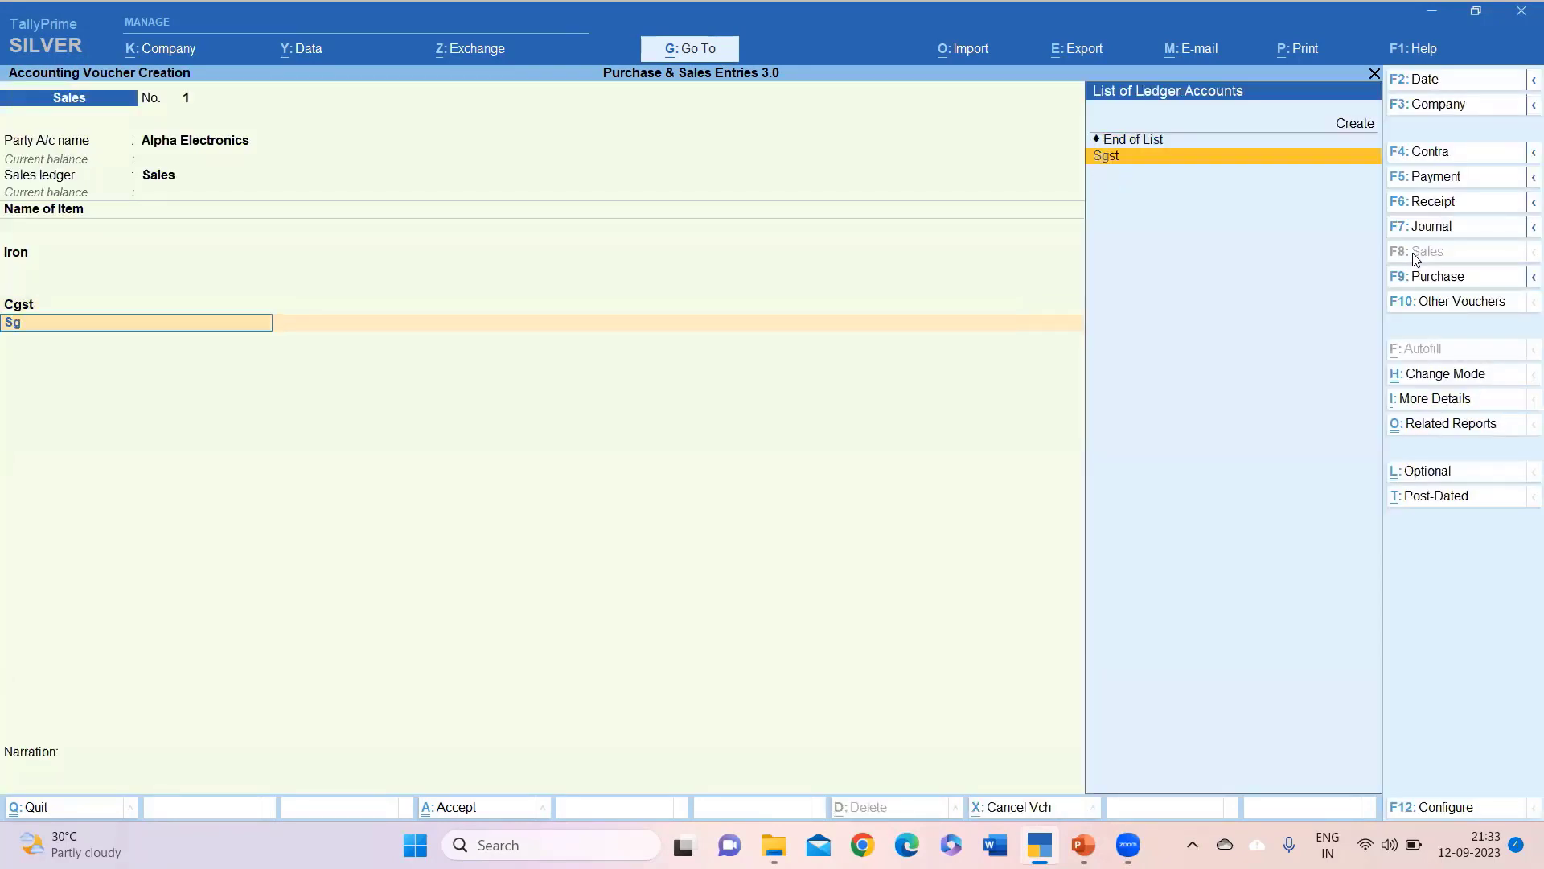
key(Return)
key(Return)
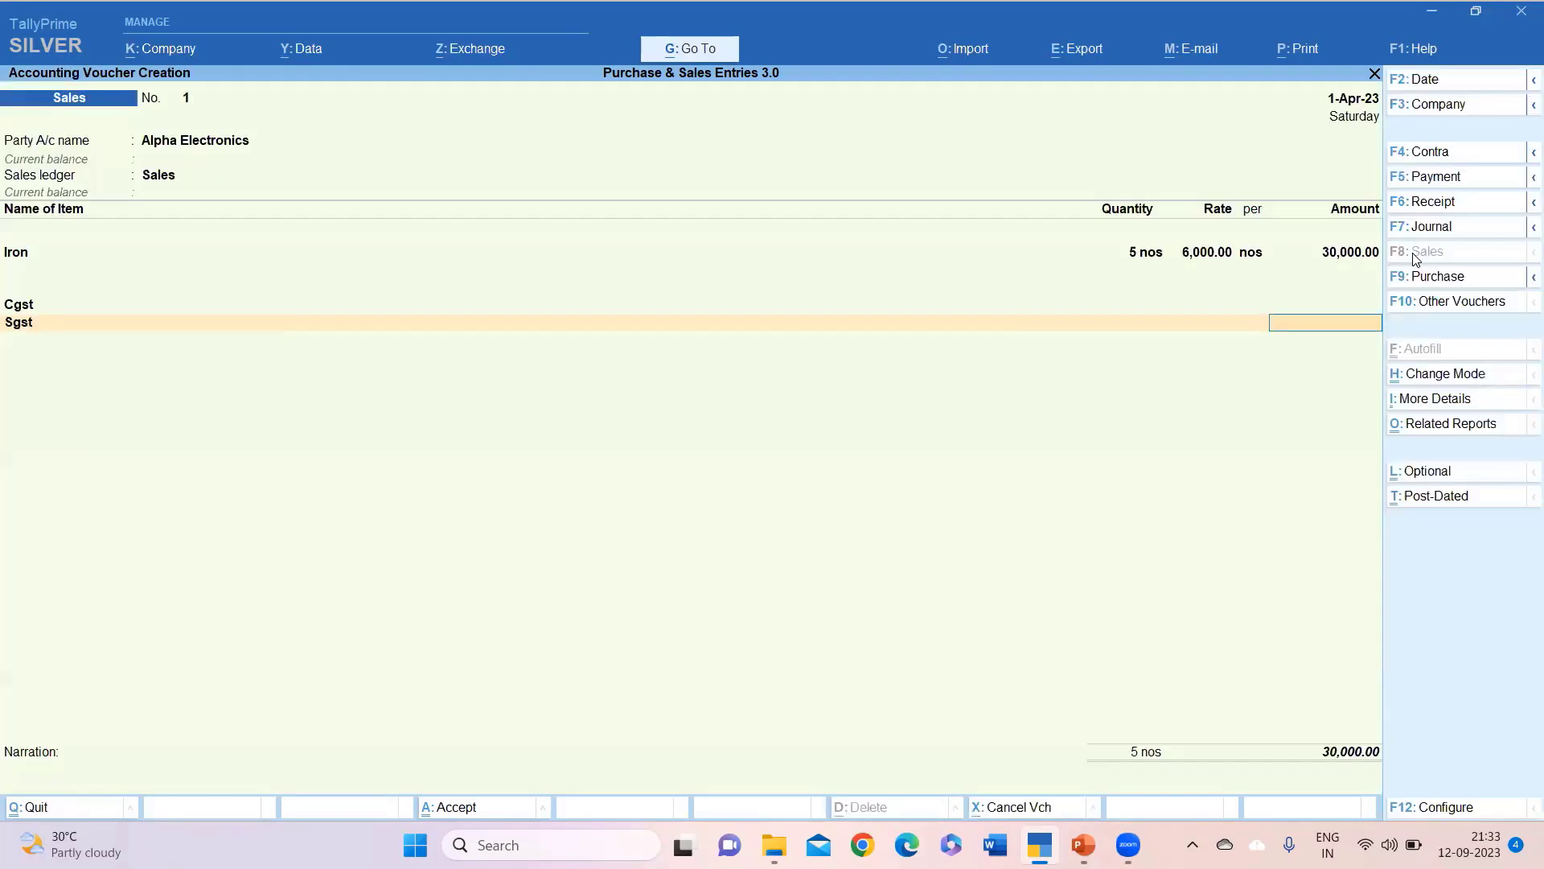
key(BackSpace)
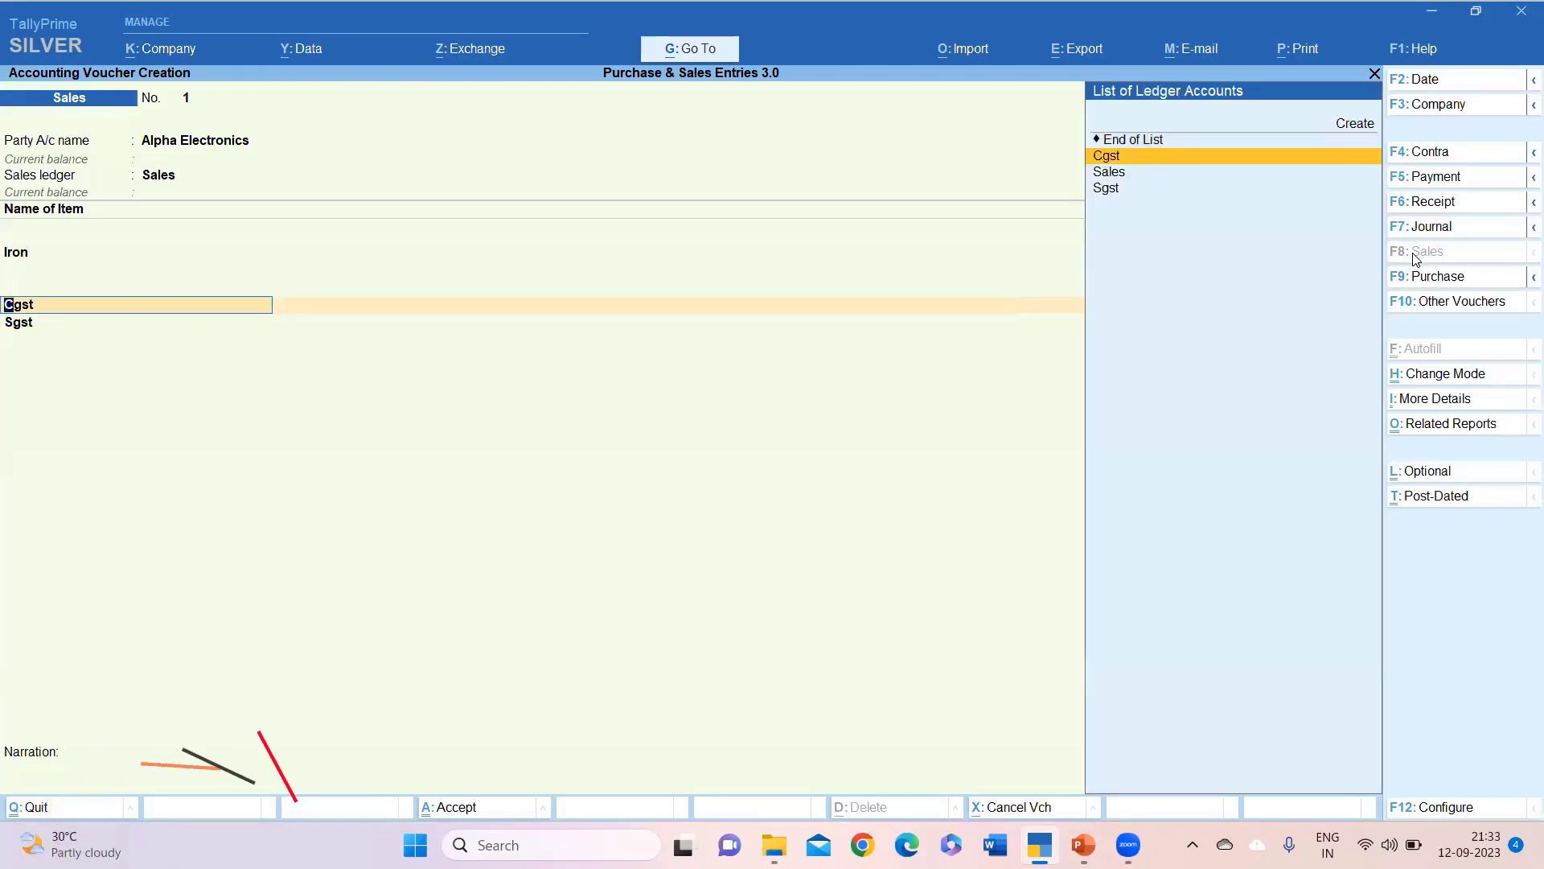
key(Up)
key(Up)
key(Return)
Create an Igst ledger under Duties & Taxes with duty type GST and tax type IGST.
text(Igst)
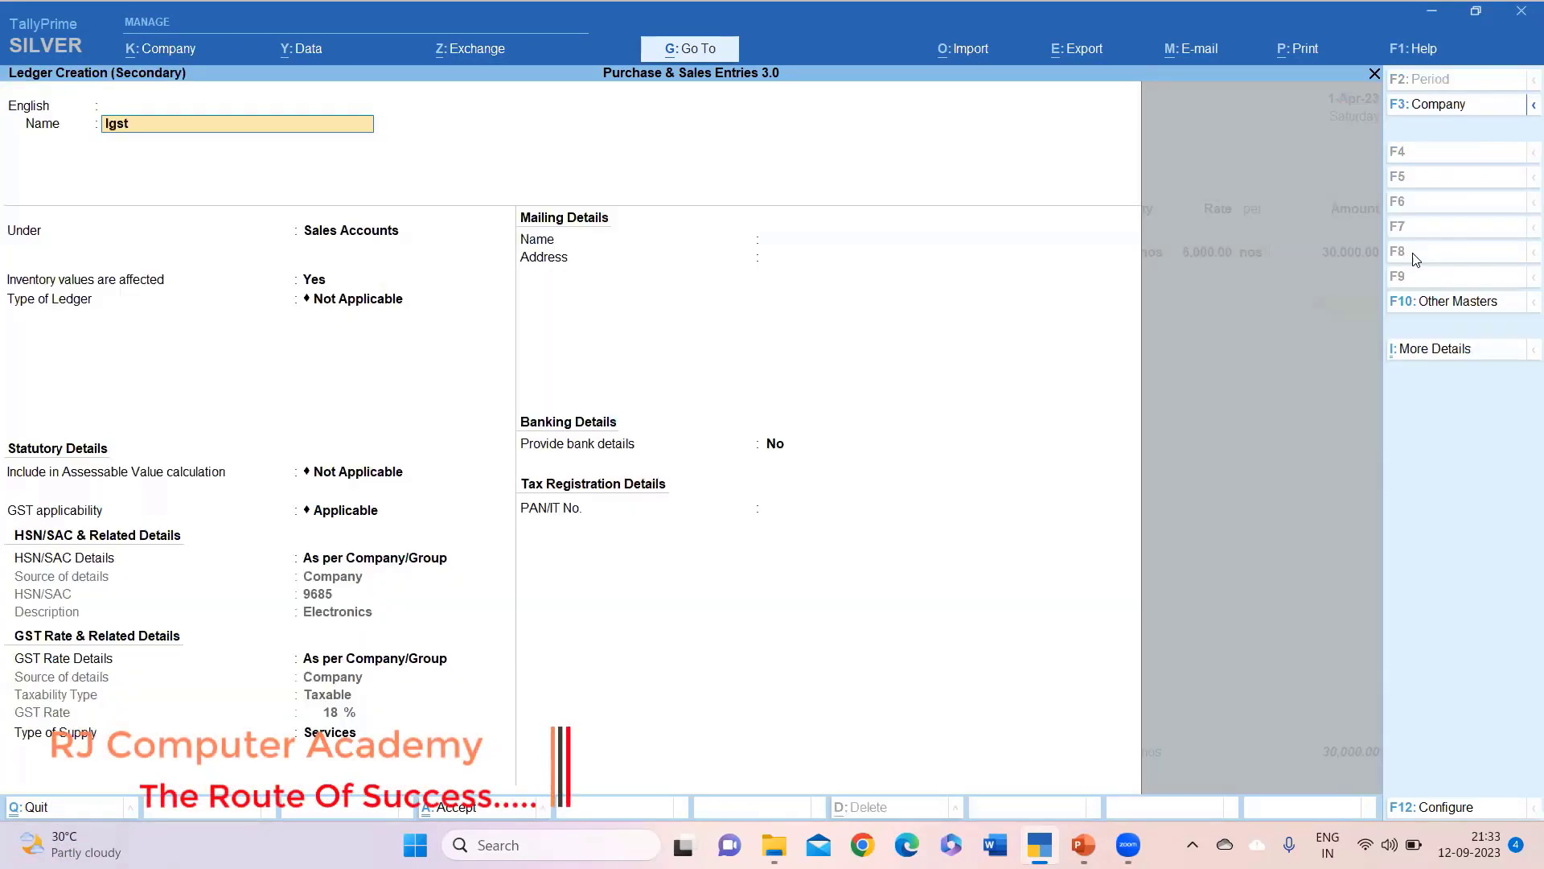
key(Return)
key(Return)
text(Du)
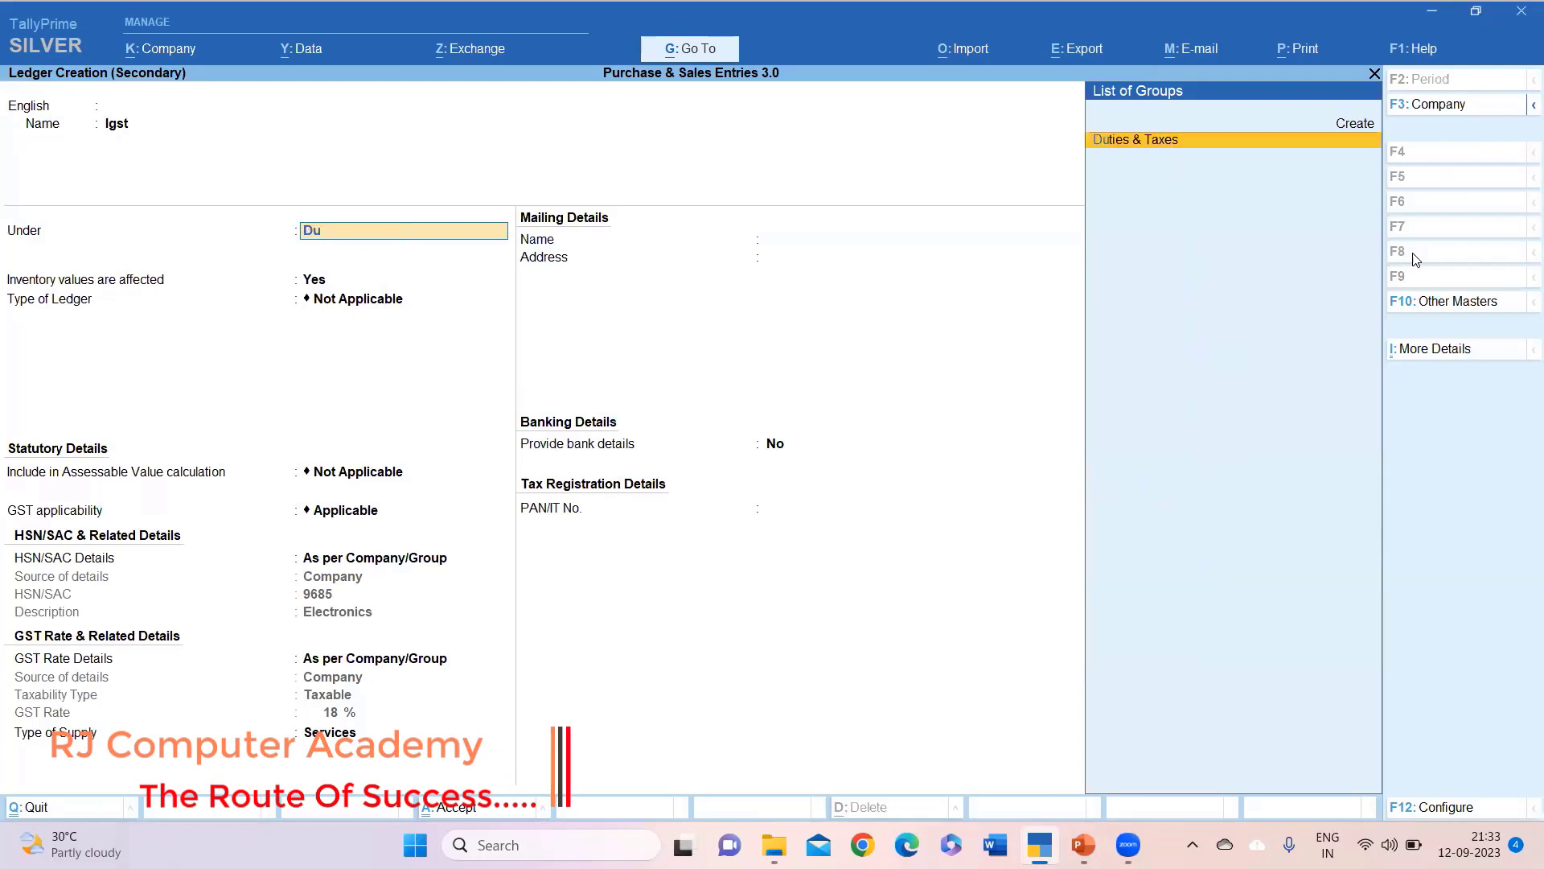
key(Return)
key(Up)
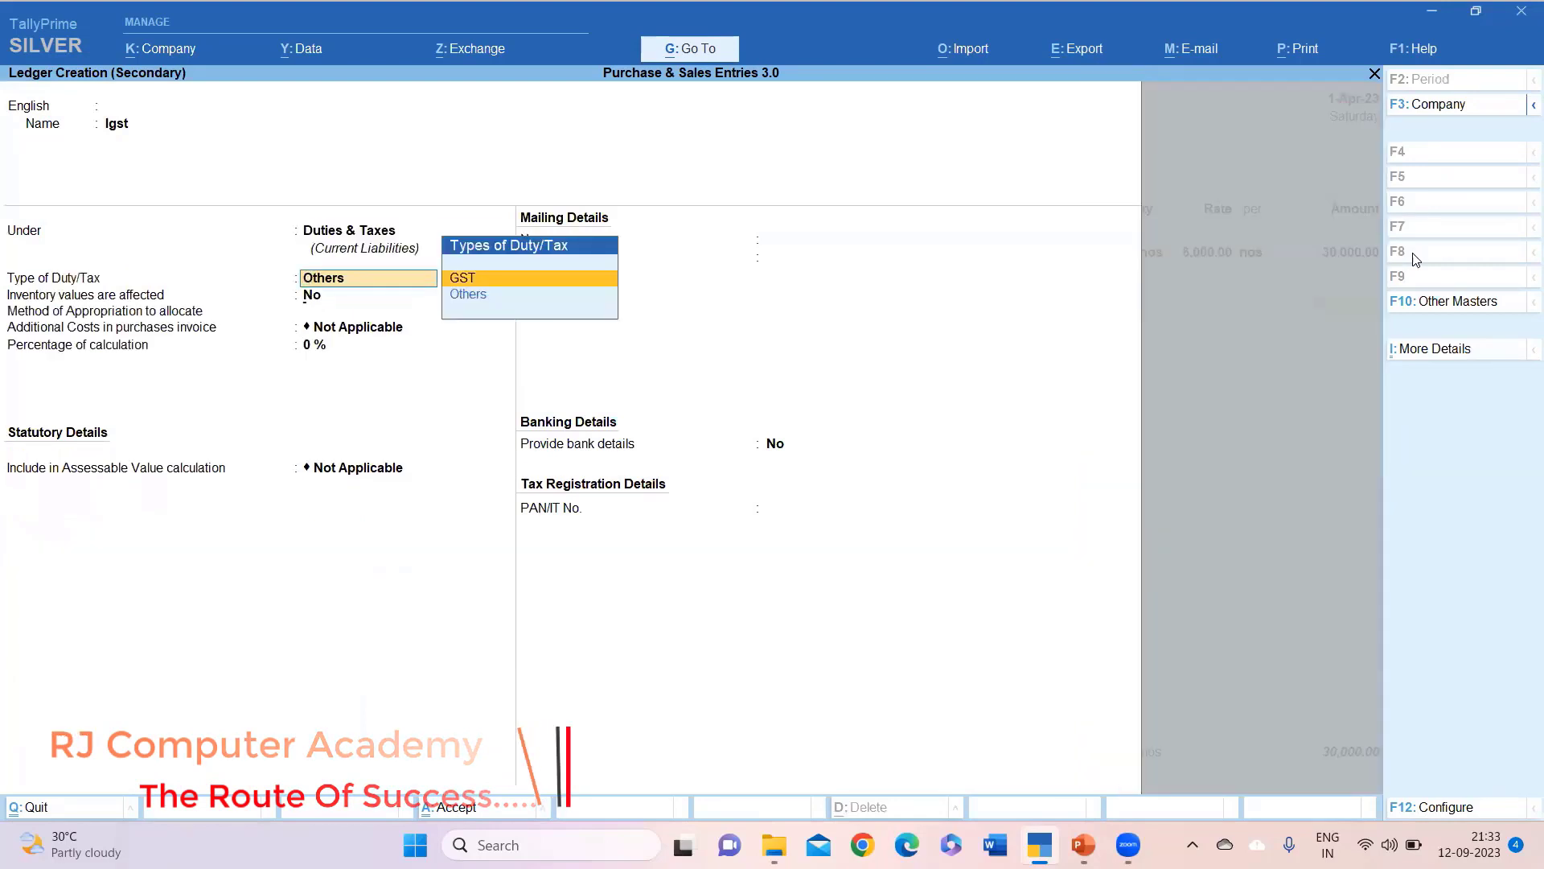
key(Return)
key(Down)
key(Up)
key(Up)
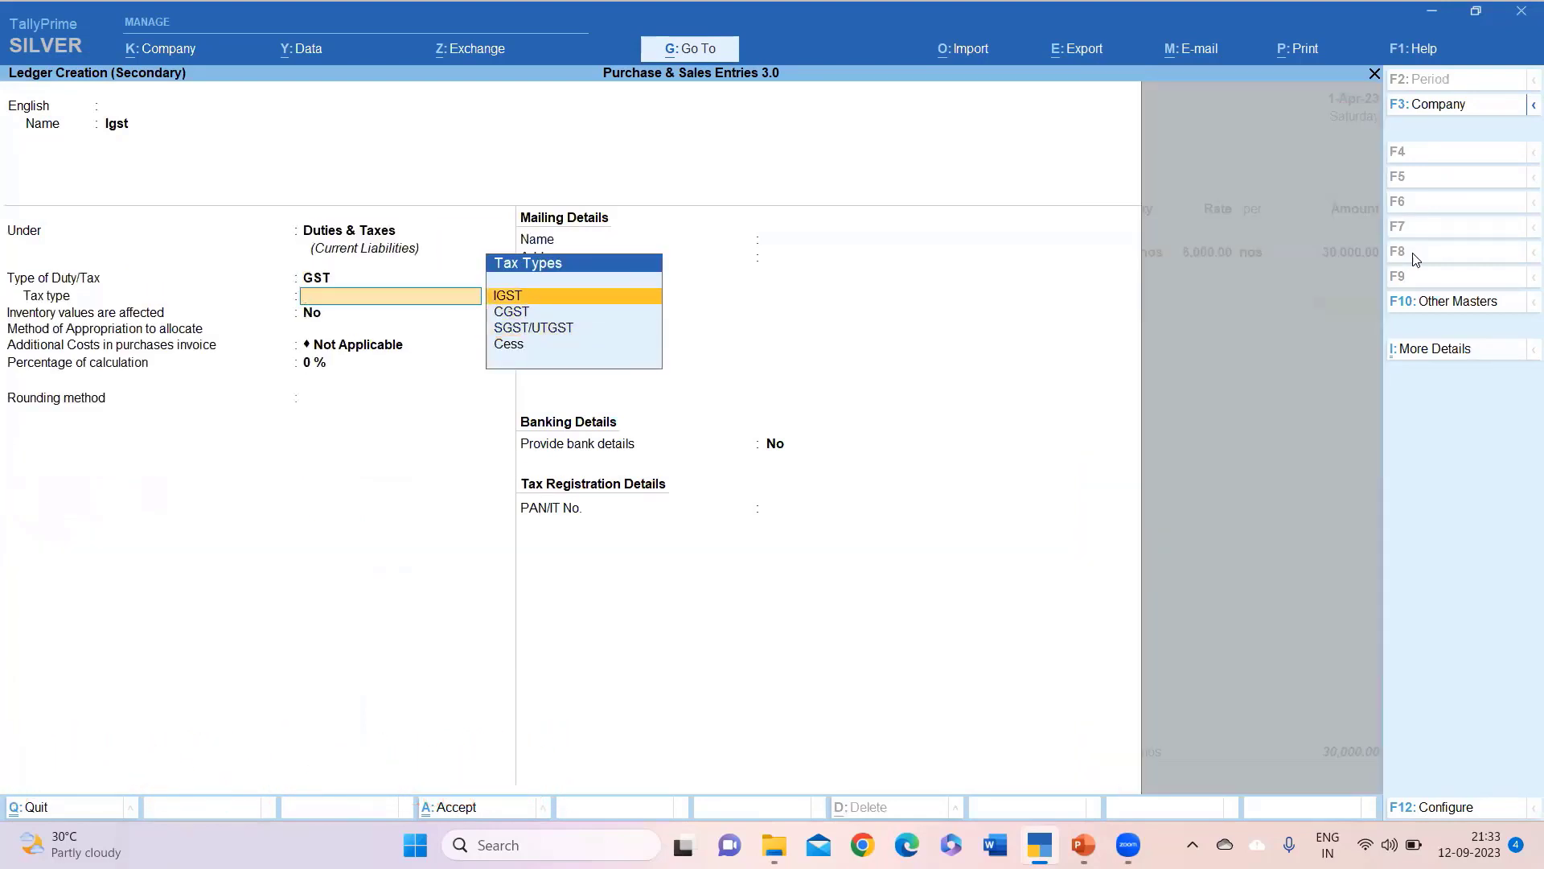
key(Return)
key(Return)
key(Return)
key(Return)
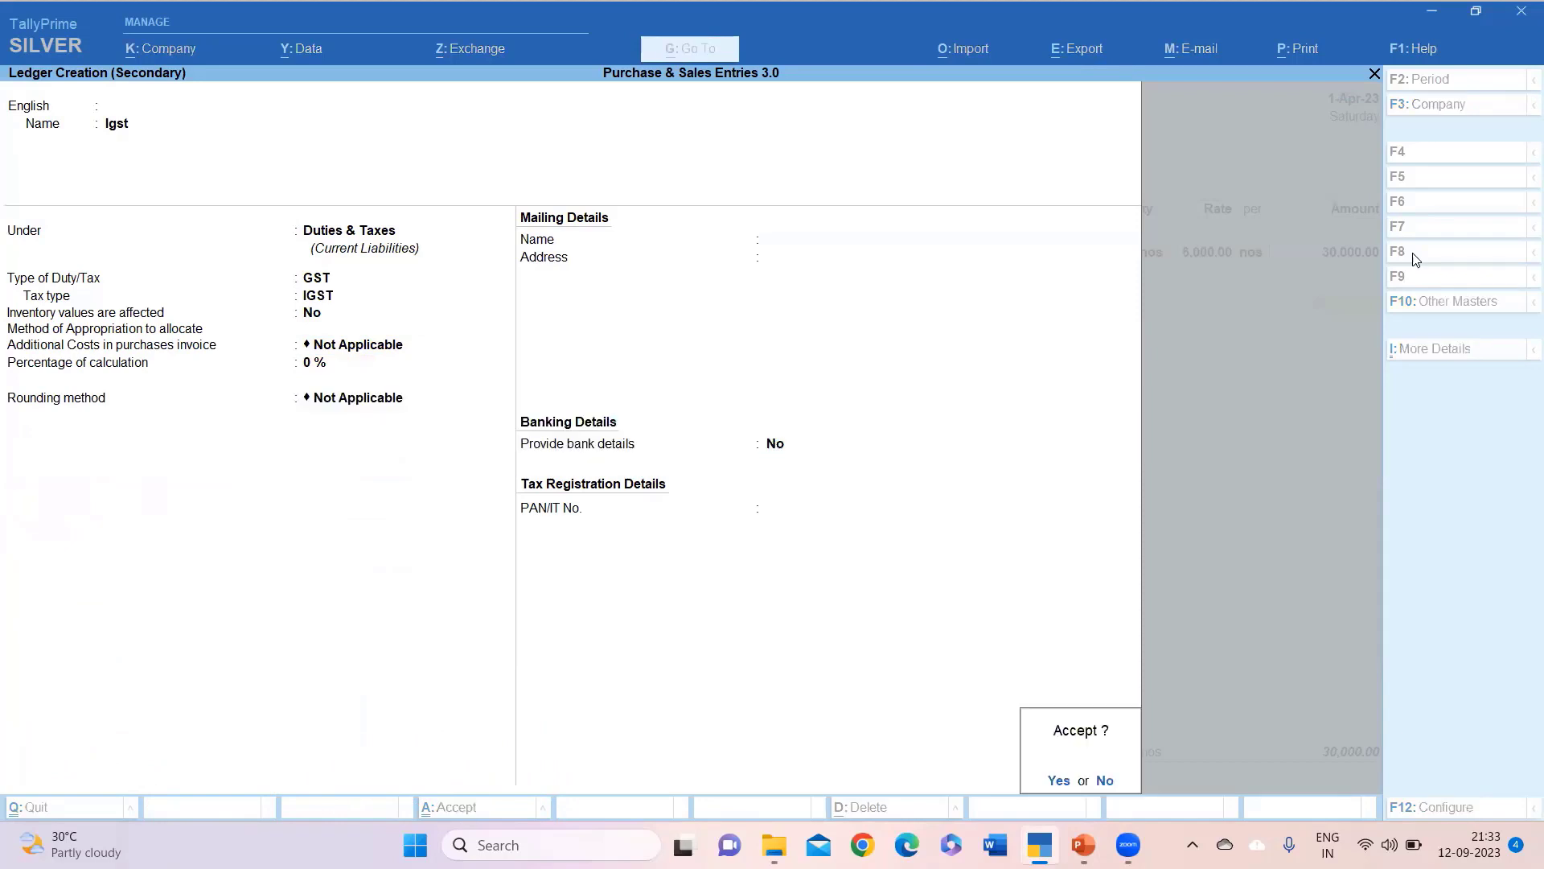
key(Return)
Charge 5,400.00 Igst without Sgst, set New Ref 1, and save the 35,400.00 sales voucher.
key(Return)
key(Return)
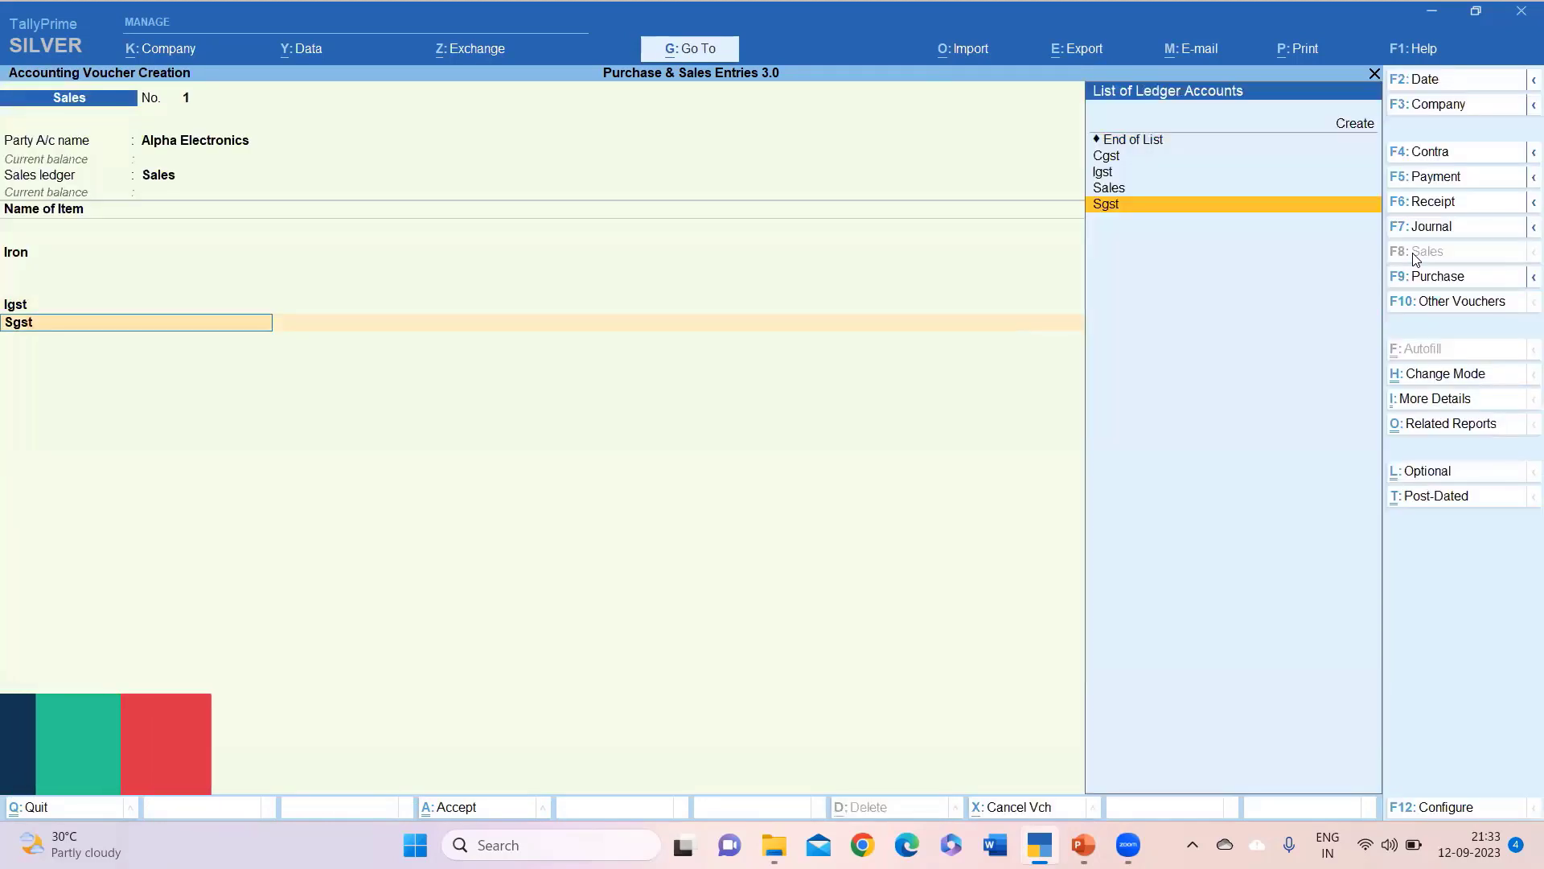
key(Up)
key(Up)
key(Up)
key(Up)
key(Return)
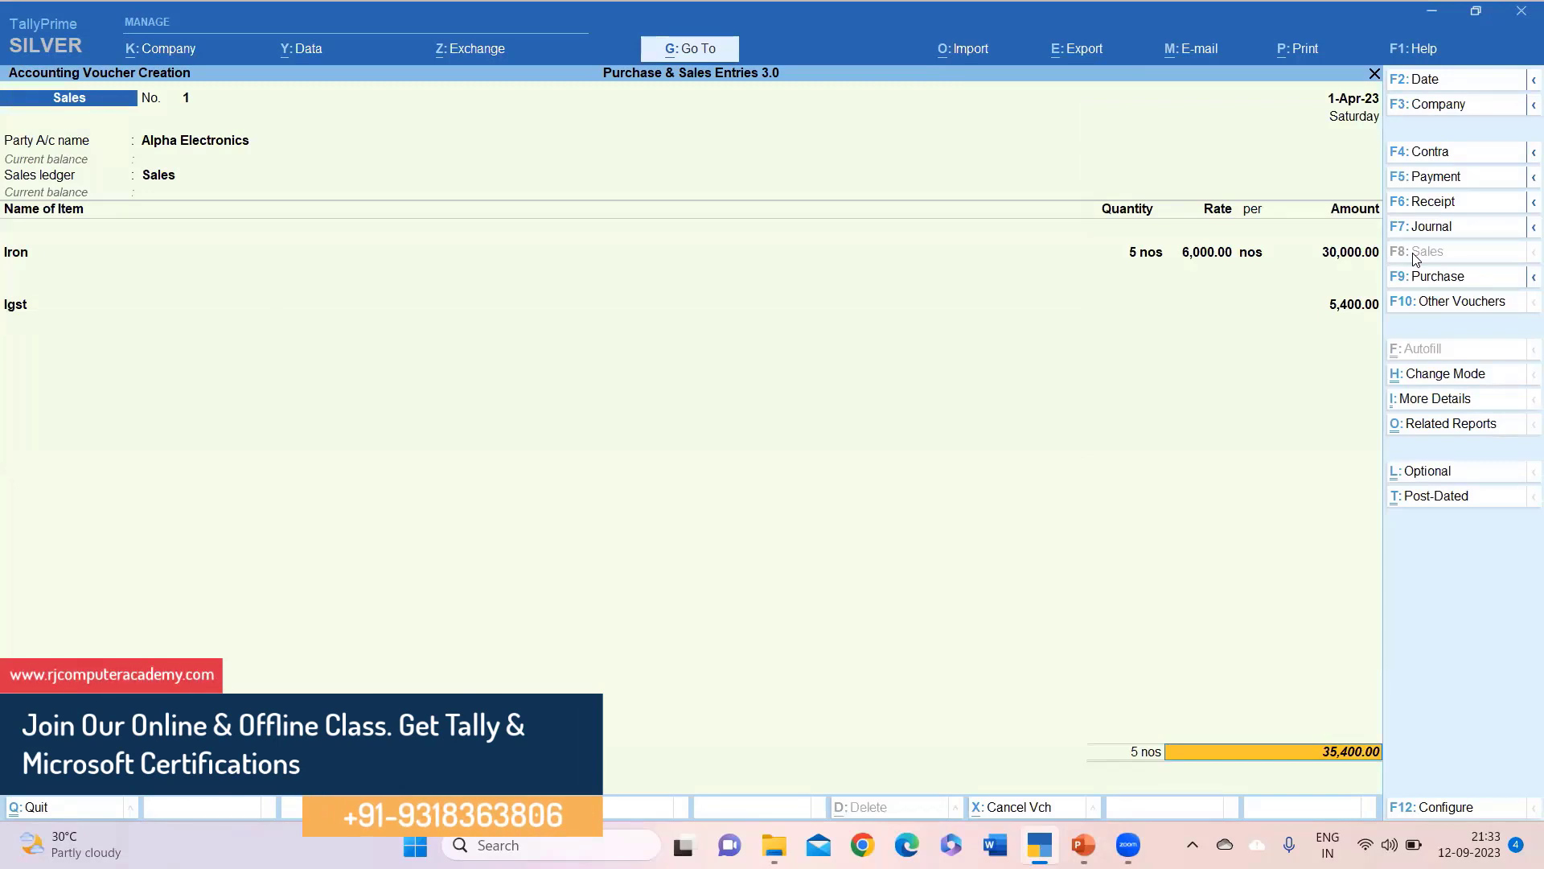
key(Return)
key(Return)
key(Return)
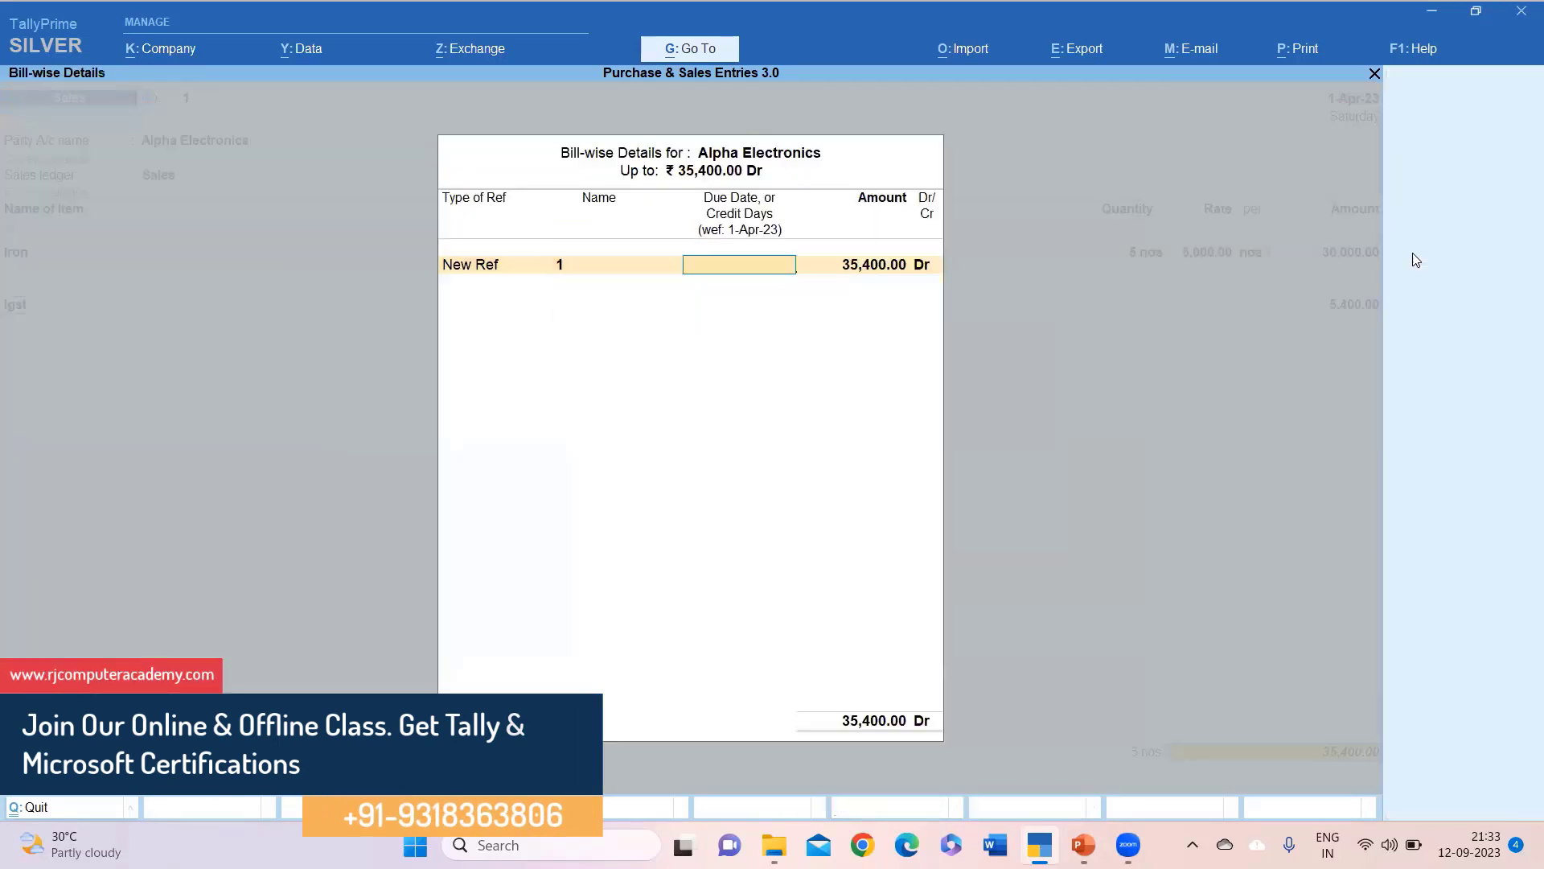
key(Return)
key(Return)
key(Return)
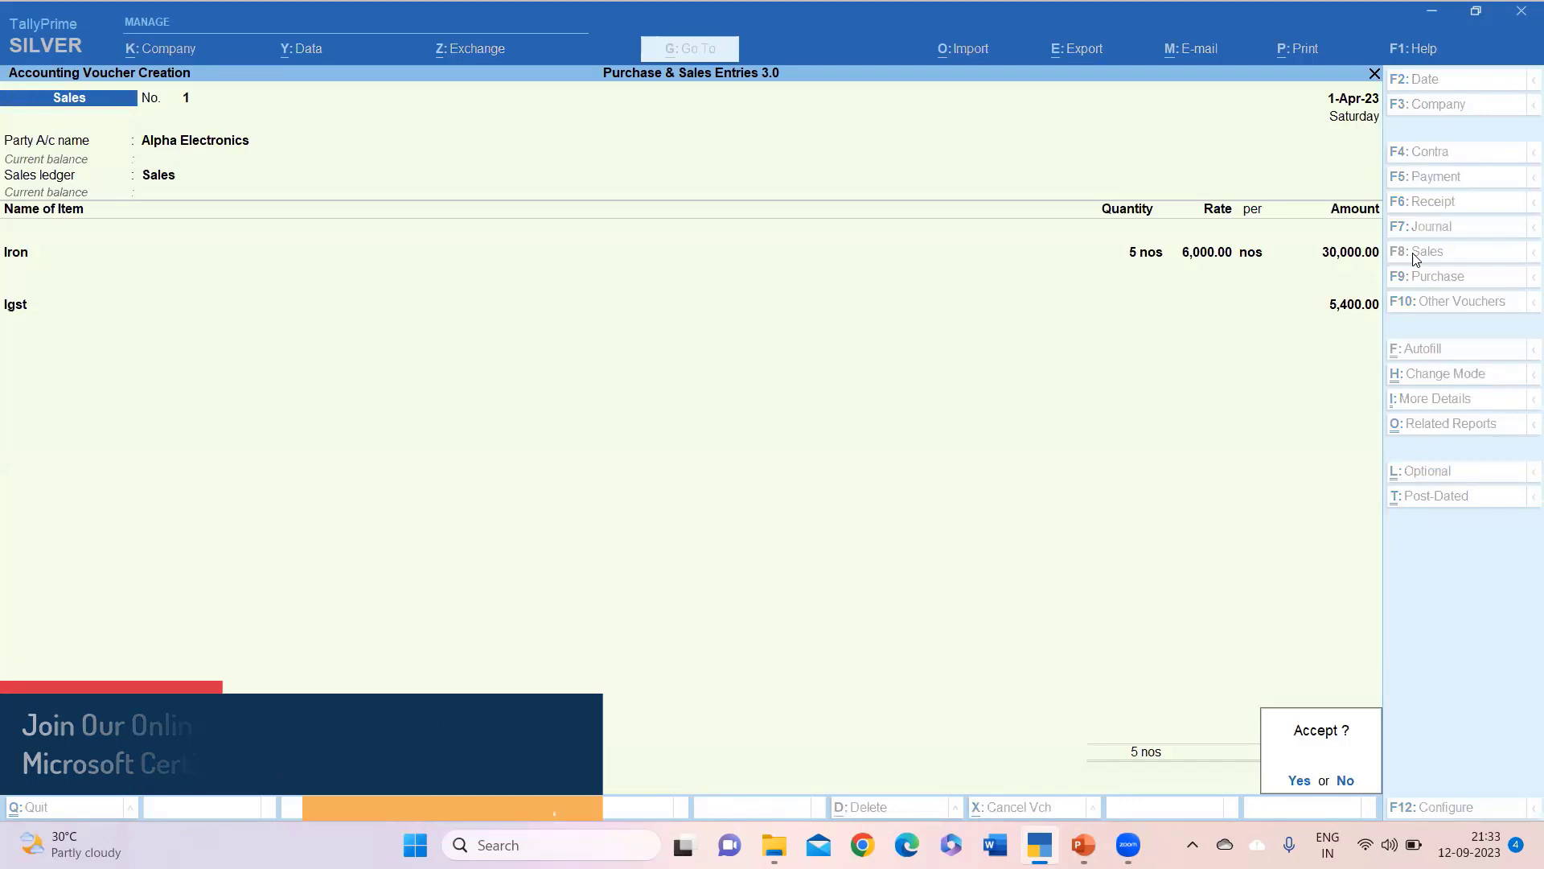
key(Return)
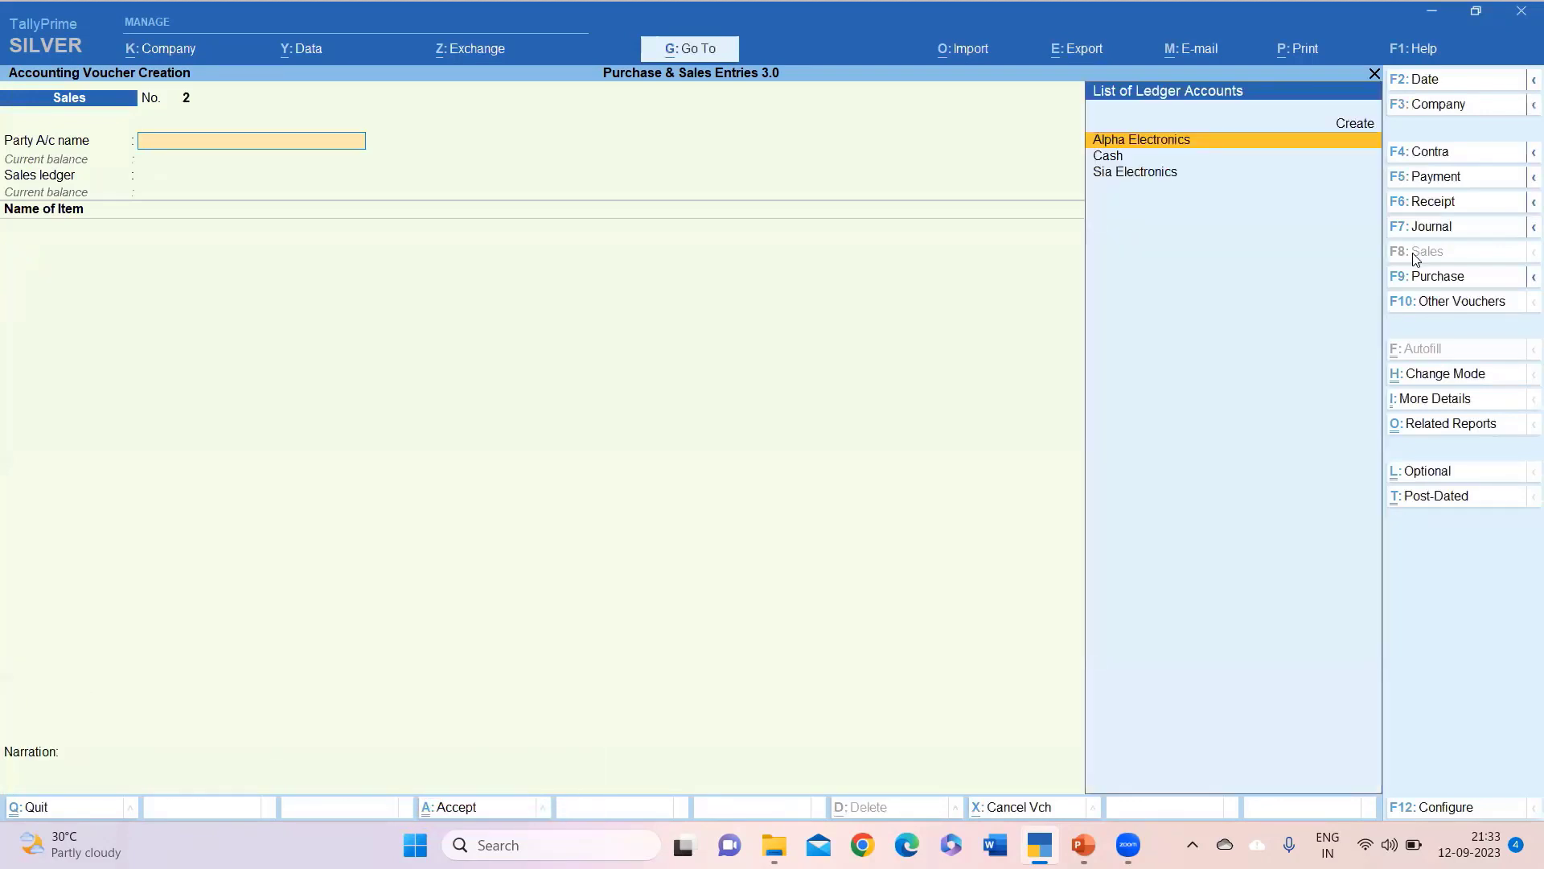
click(24, 810)
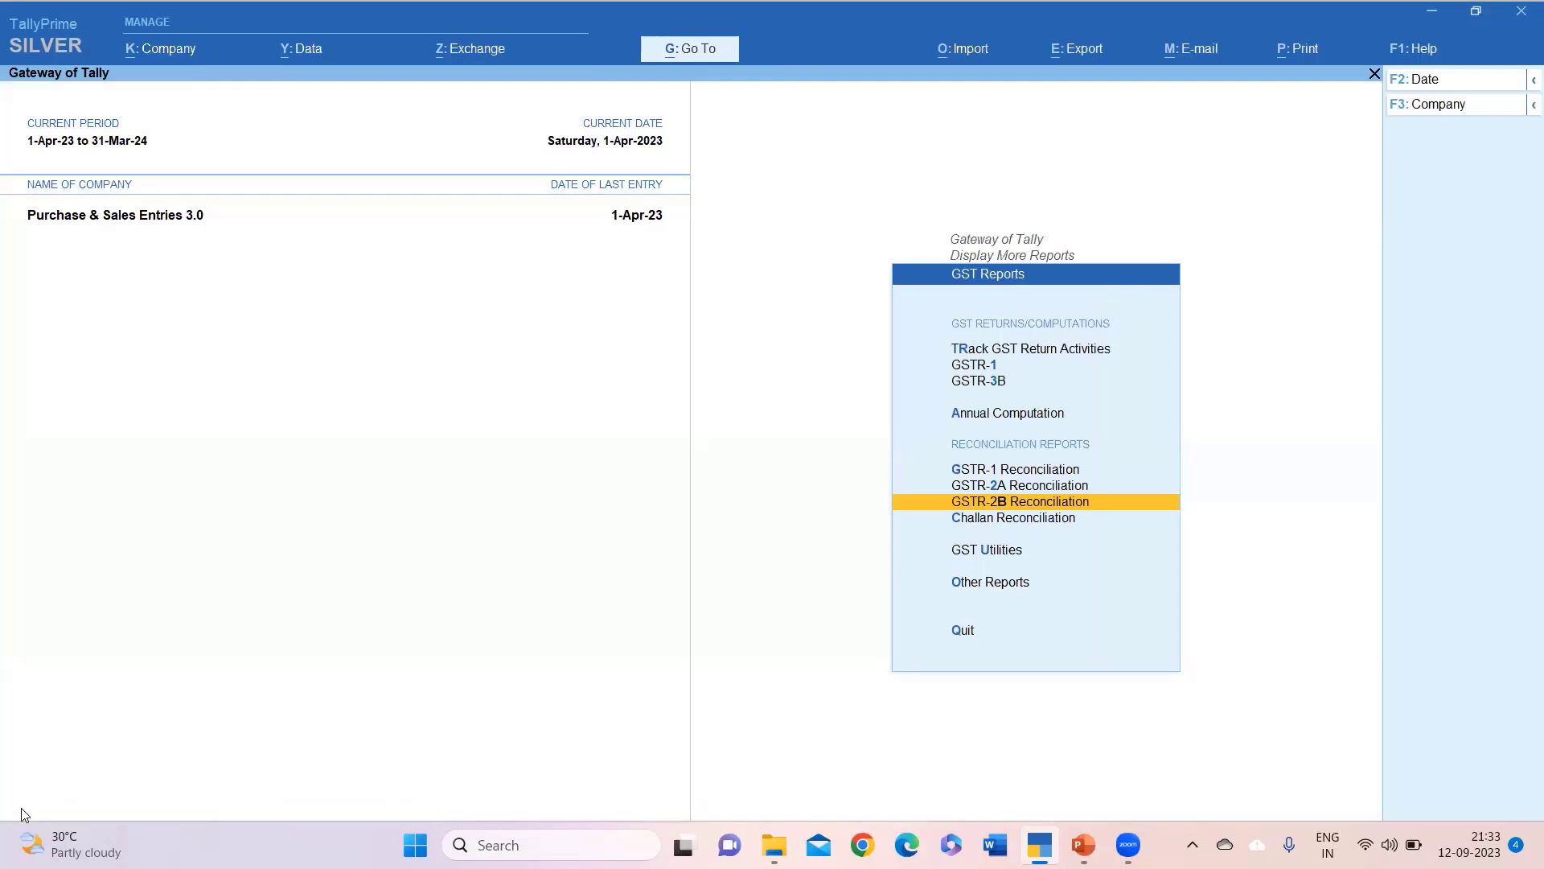
key(Up)
key(Up)
key(Up)
key(Up)
key(Up)
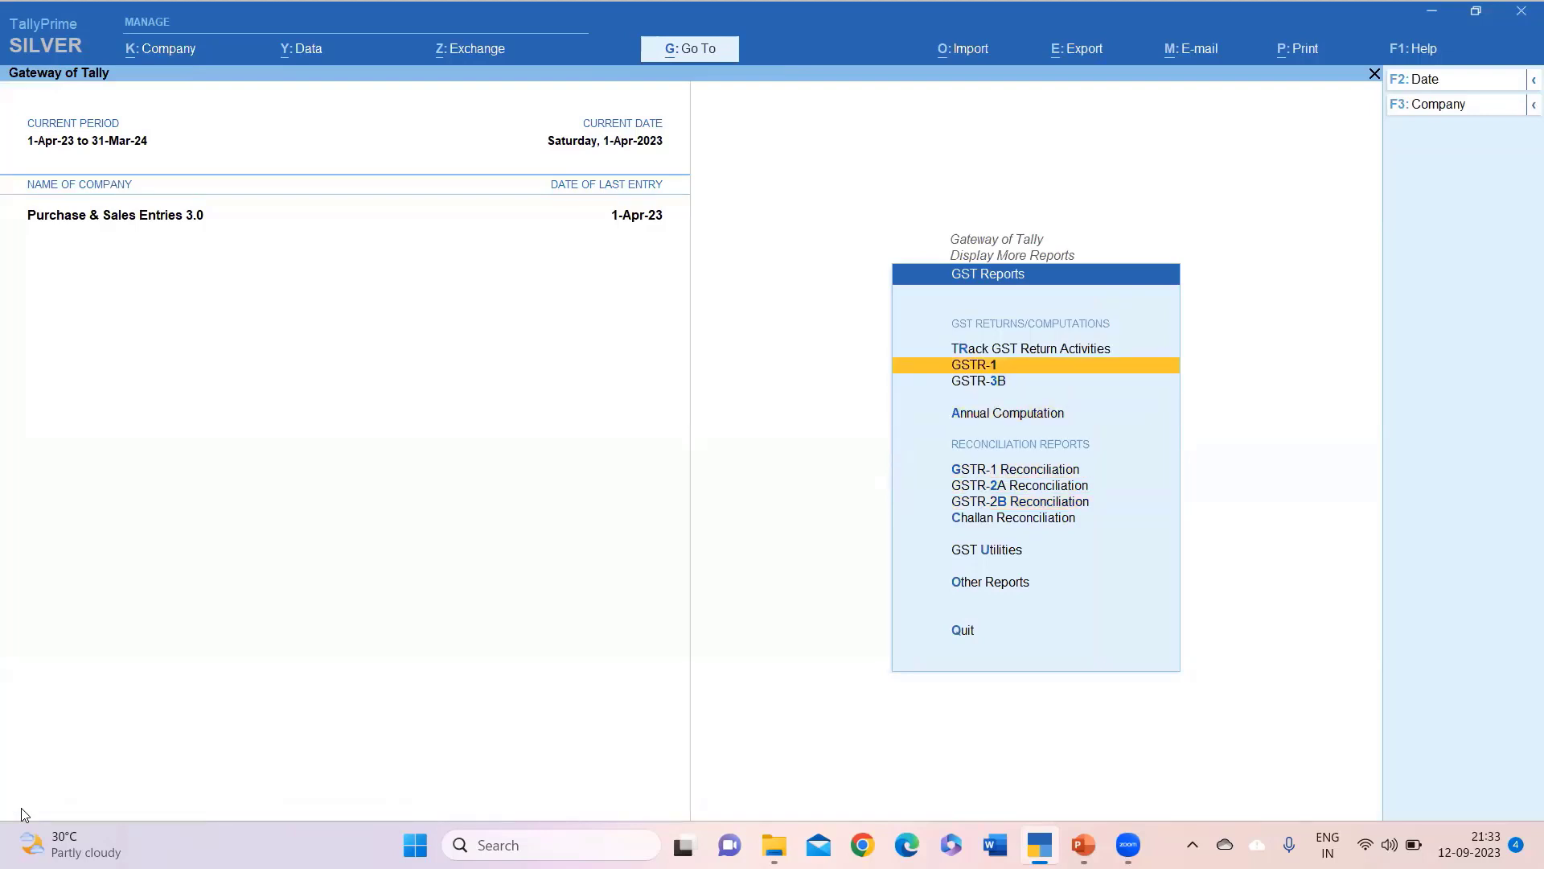
key(Return)
key(Down)
key(Down)
key(Down)
key(Down)
key(Down)
key(Down)
key(Down)
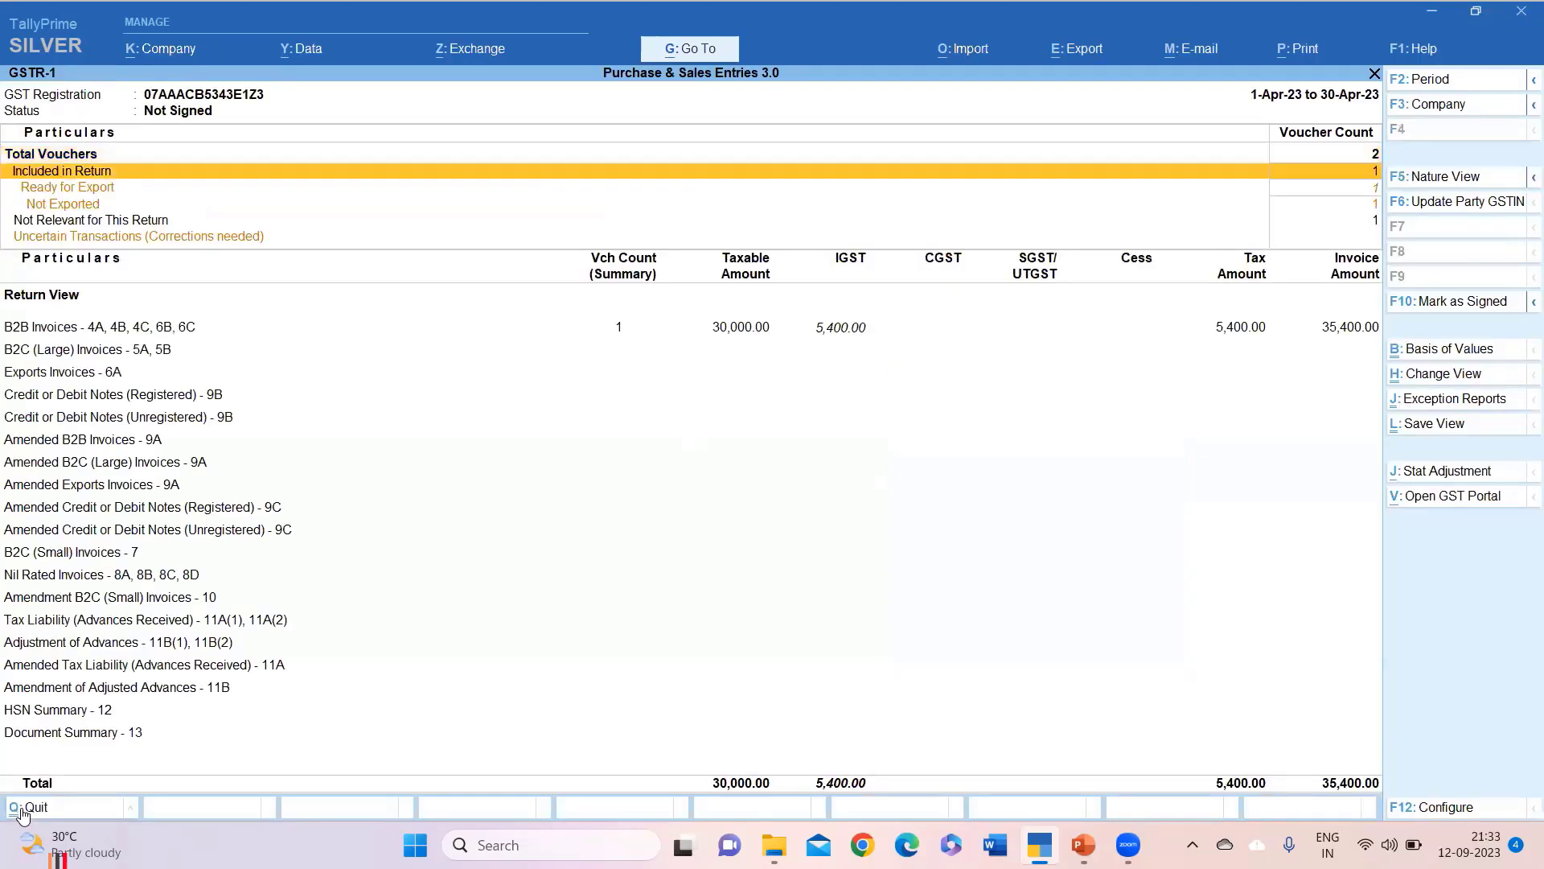
key(Up)
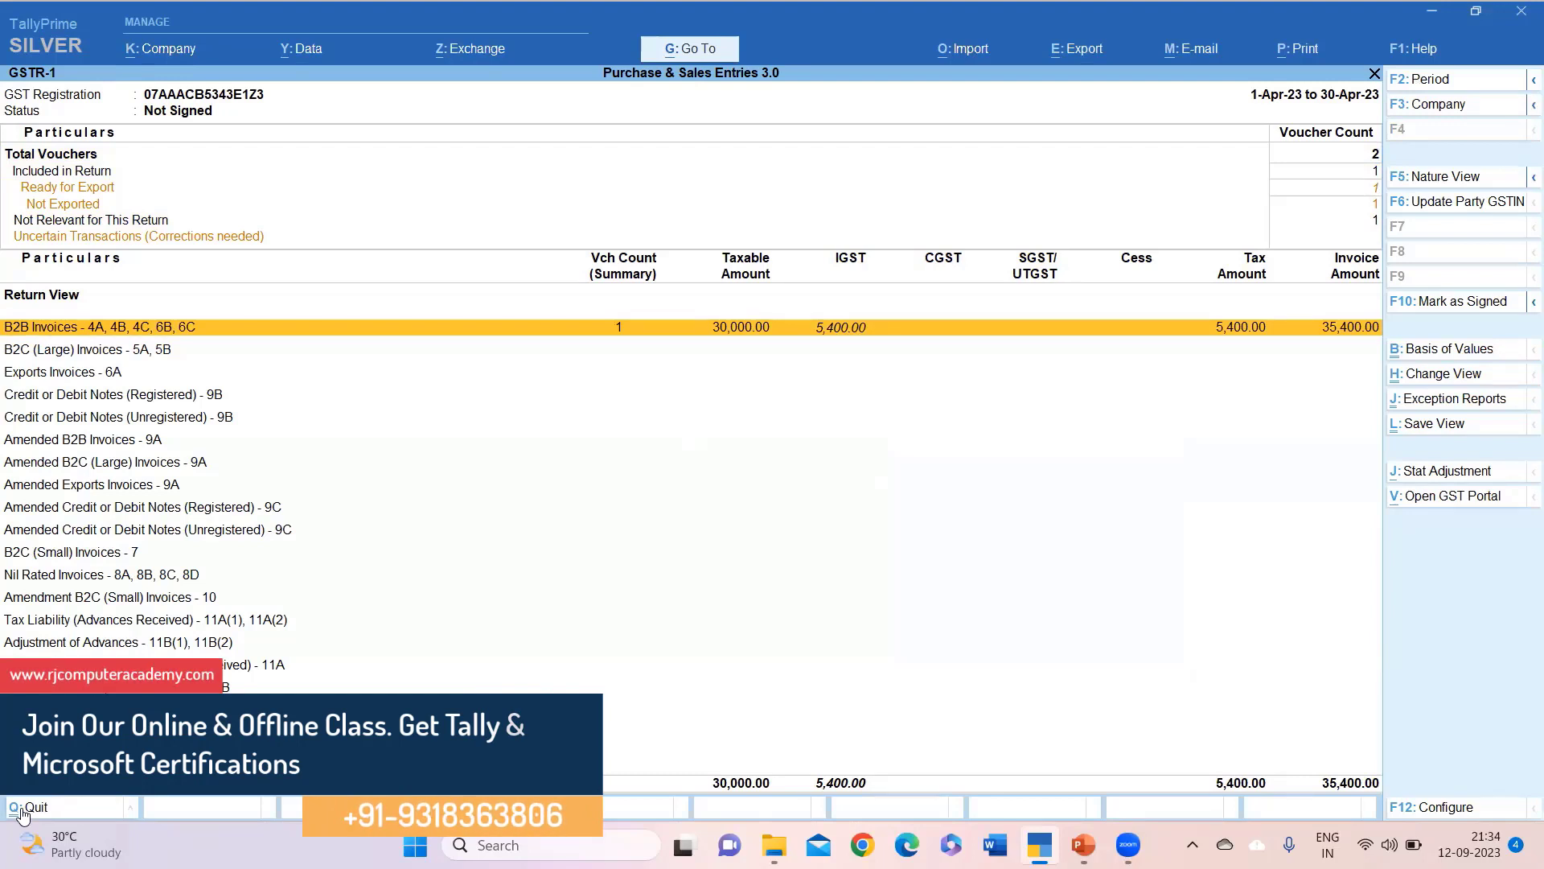
click(21, 806)
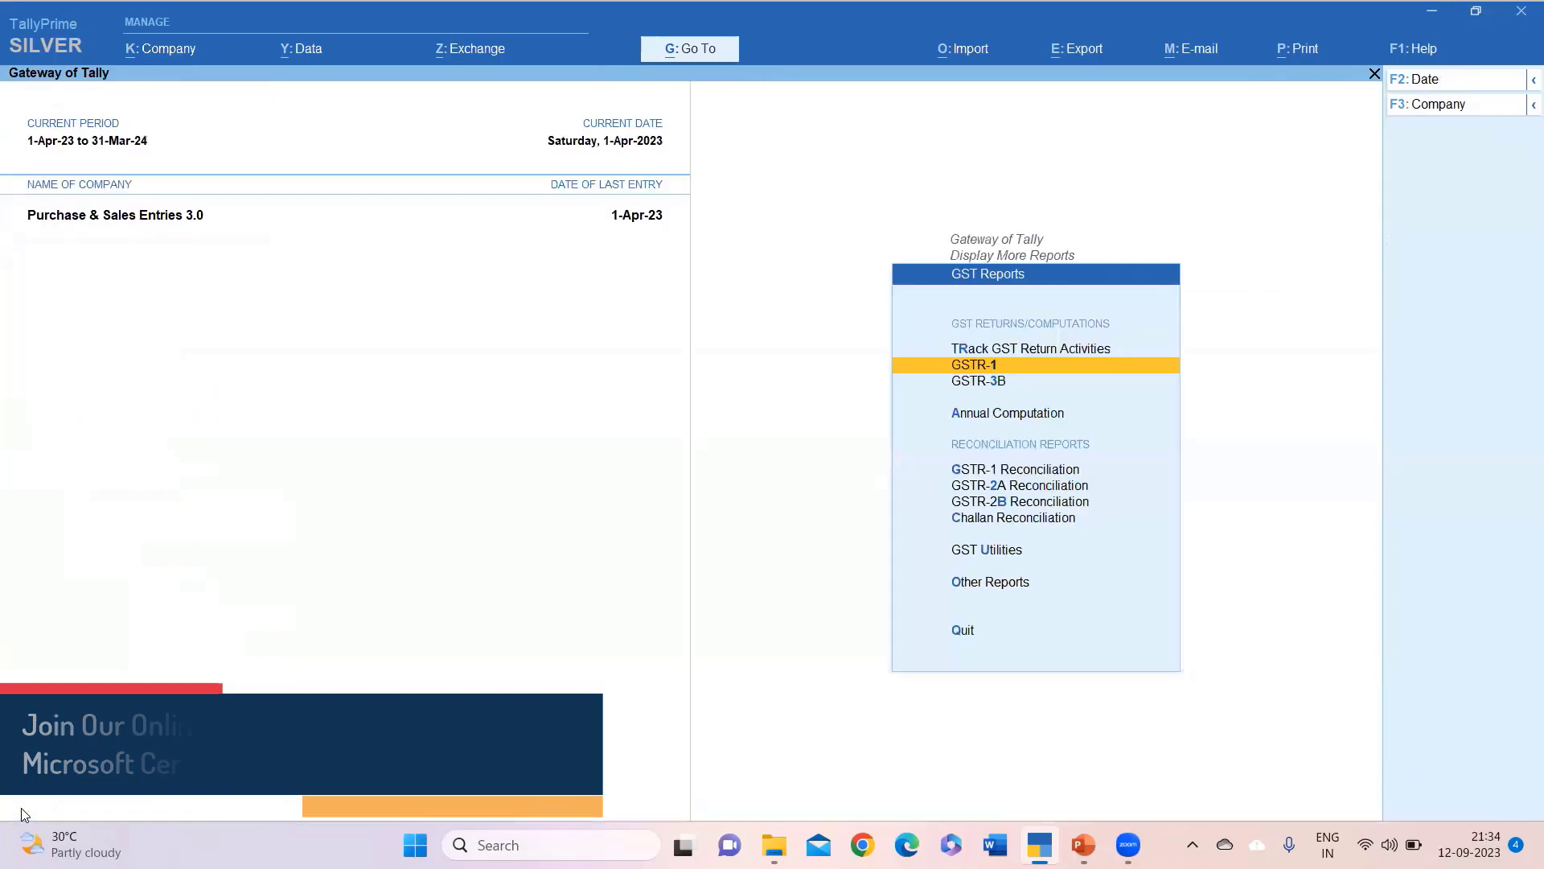
Open the GSTR-3B report from GST Reports and expand it to the detailed view.
key(Down)
key(Down)
key(Up)
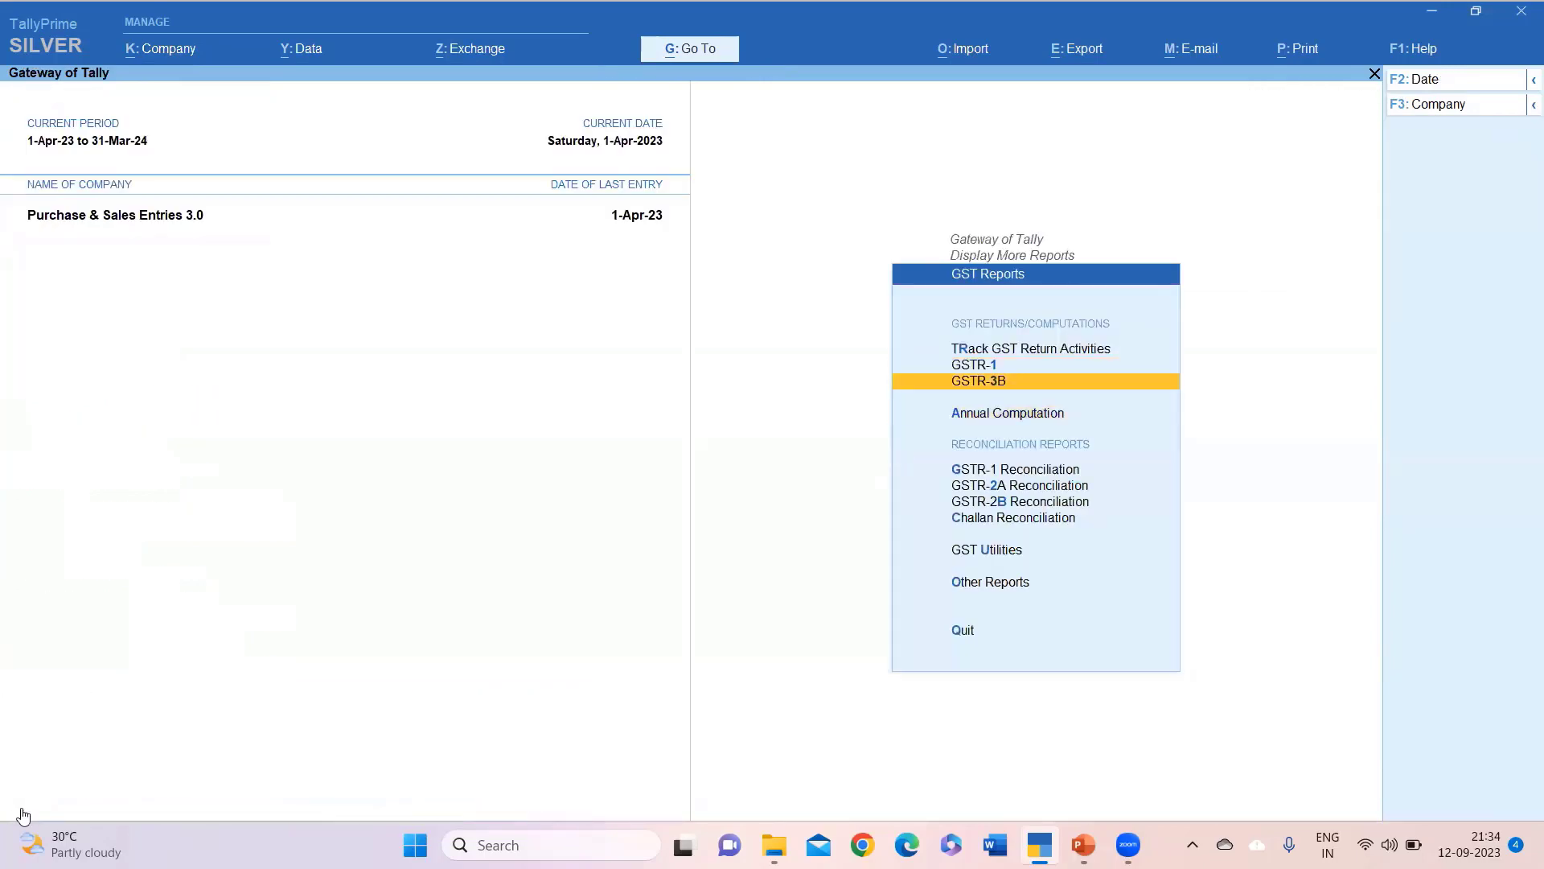
key(Return)
key(Down)
key(Down)
key(Down)
key(Down)
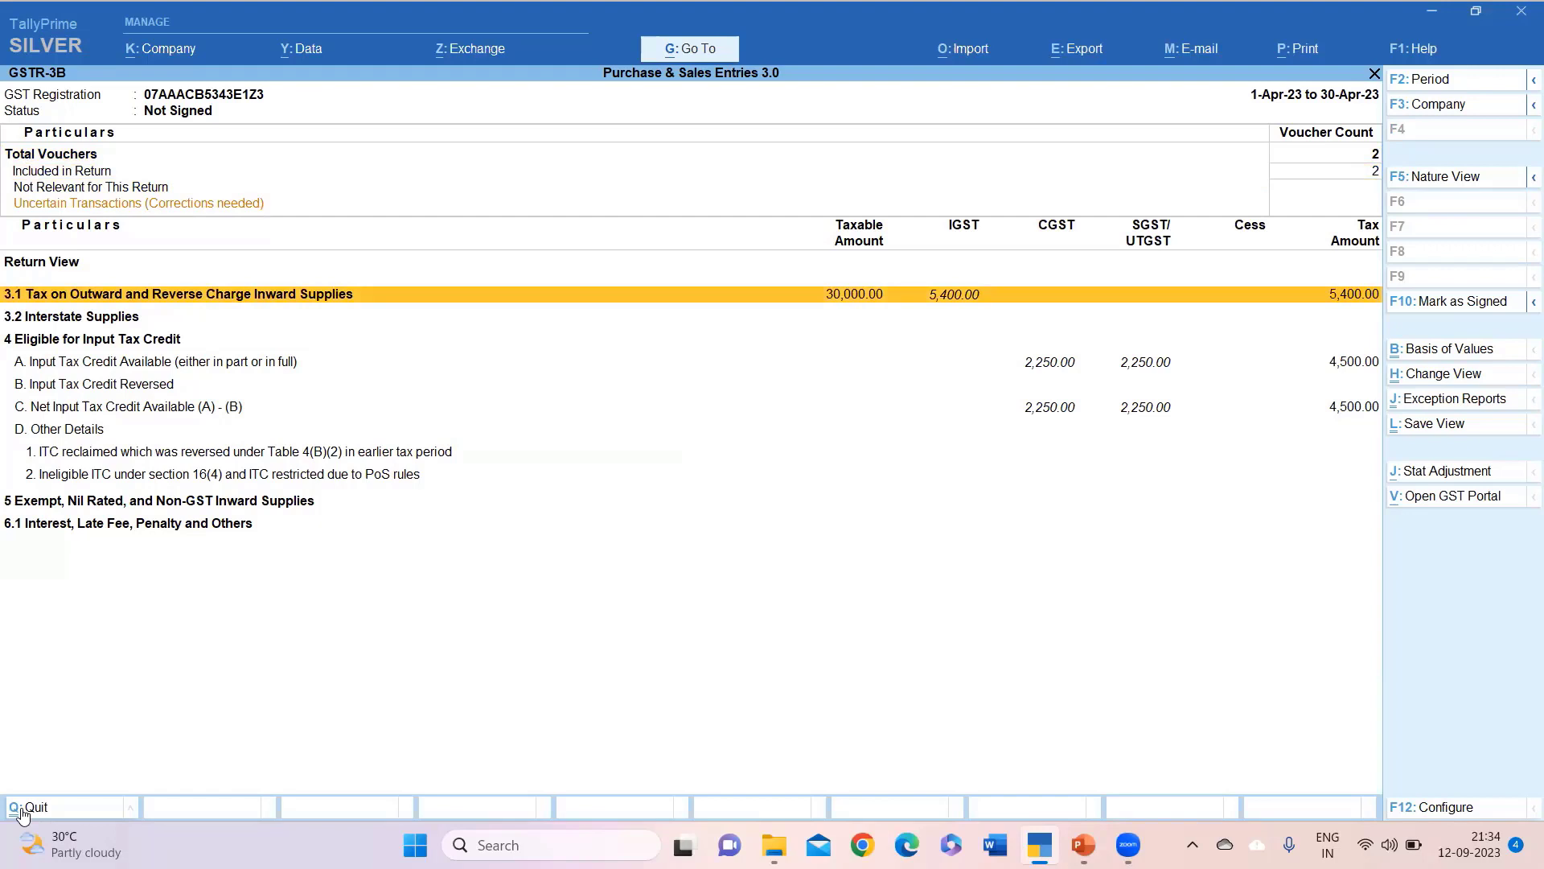
key(ctrl)
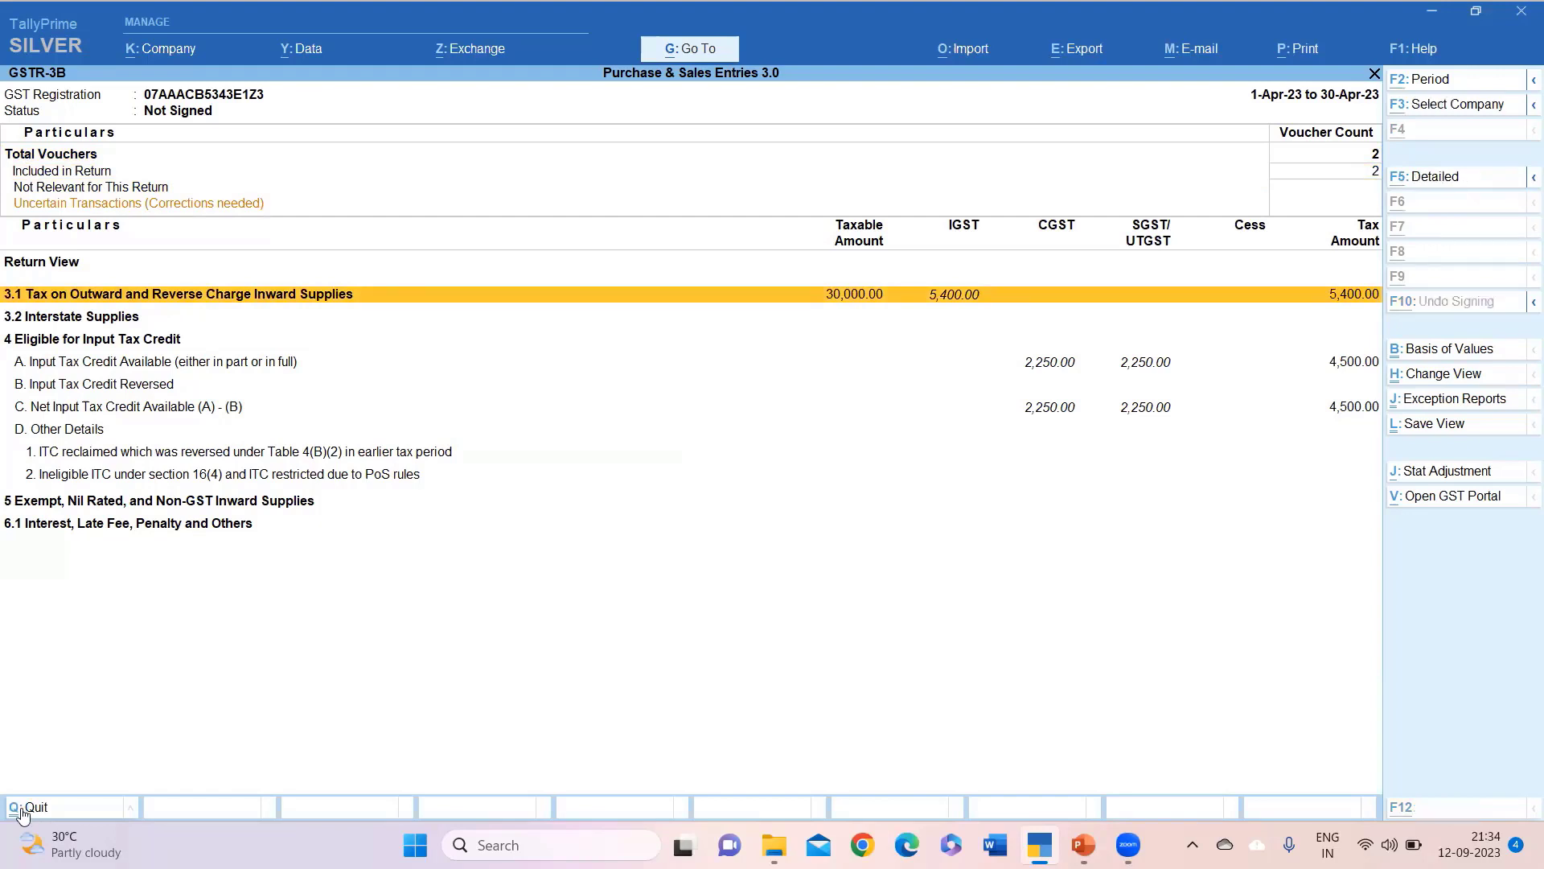
key(alt+F5)
Switch GSTR-3B to Nature View showing 5,400 IGST on 30,000 outward supplies, then close it.
key(Down)
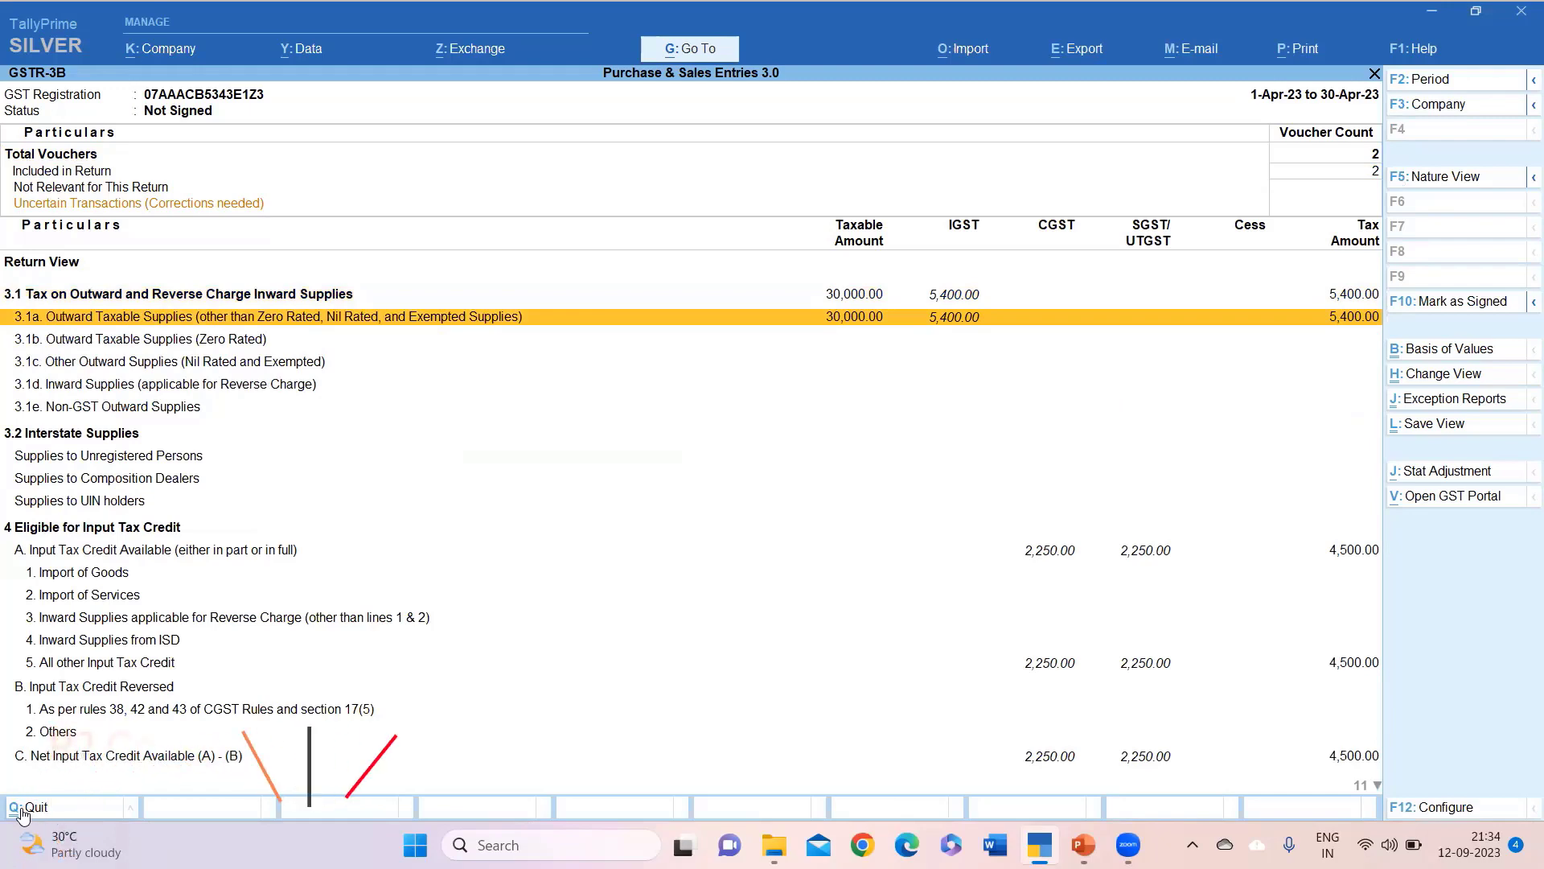
click(1467, 186)
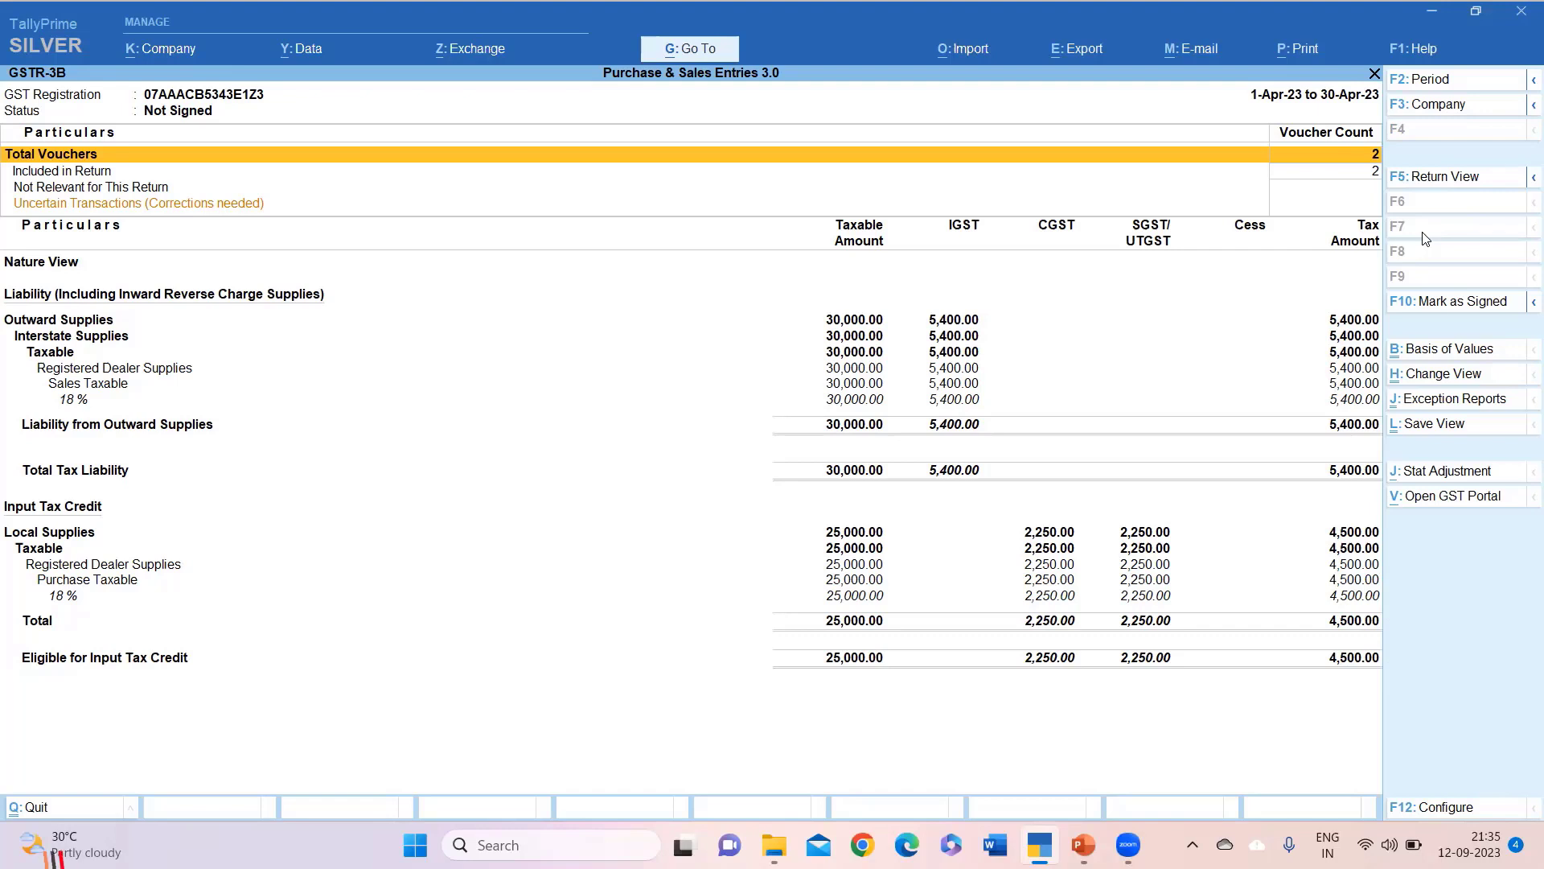
click(24, 809)
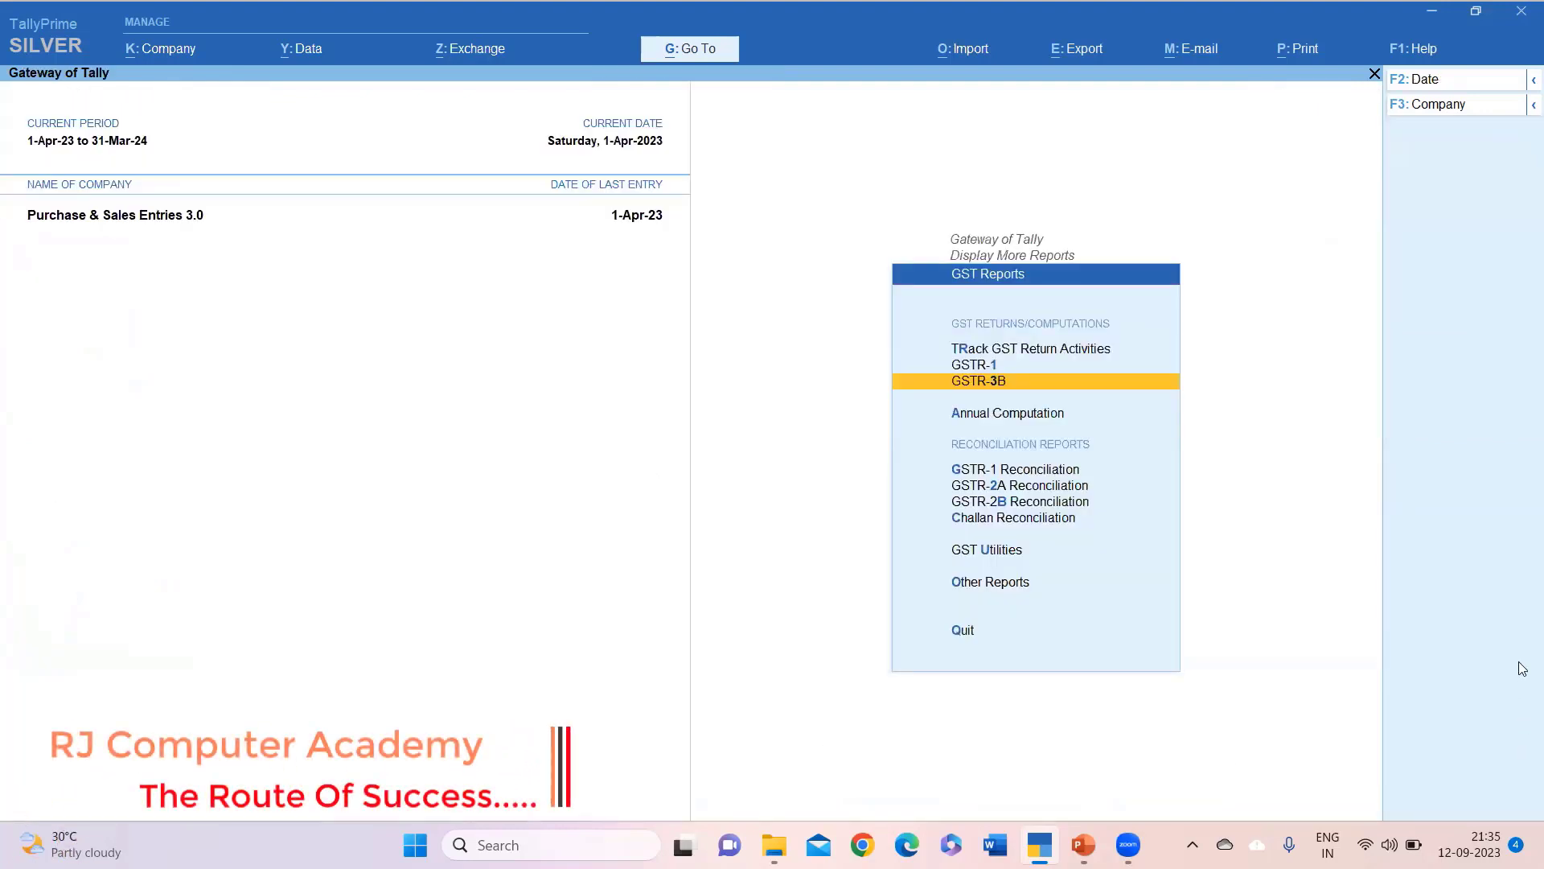